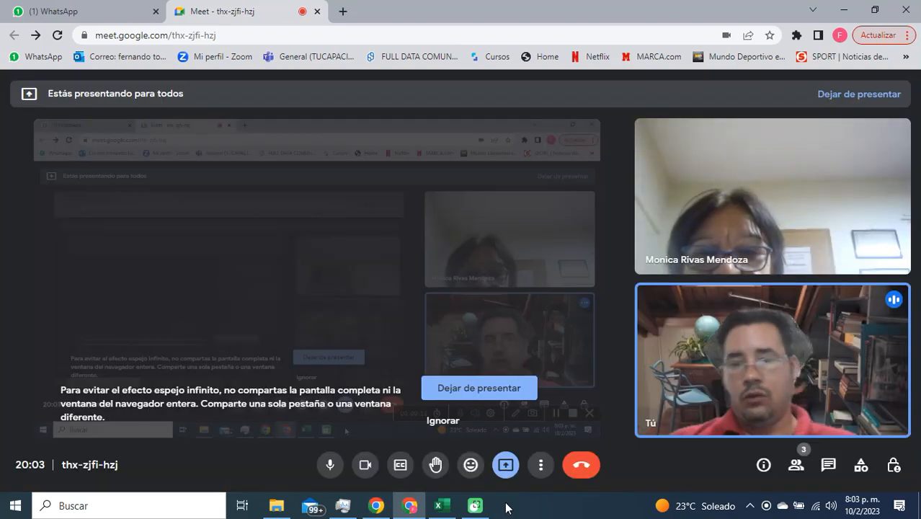
Switch to the Curso Excel Basico workbook in Excel and review the conditional function examples on the FORMULAS sheet.
{"action": "left_click", "coordinate": [441, 505]}
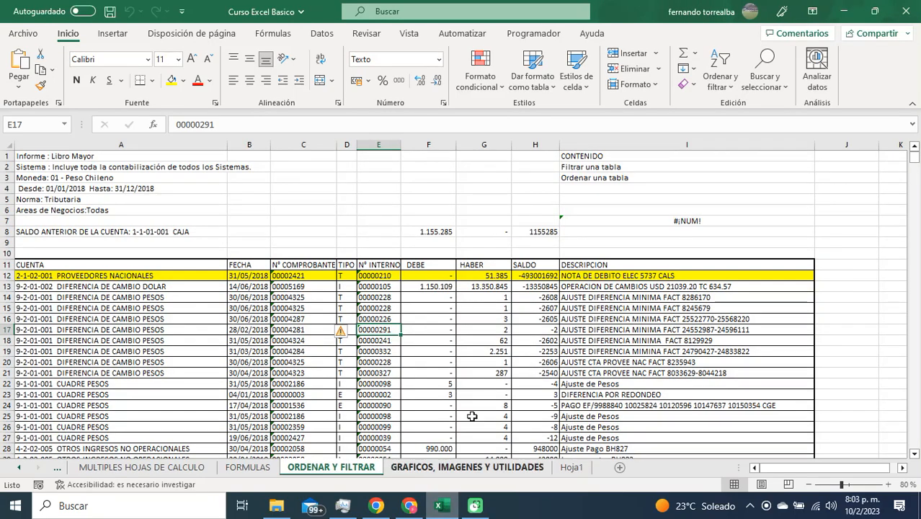
{"action": "left_click", "coordinate": [214, 299]}
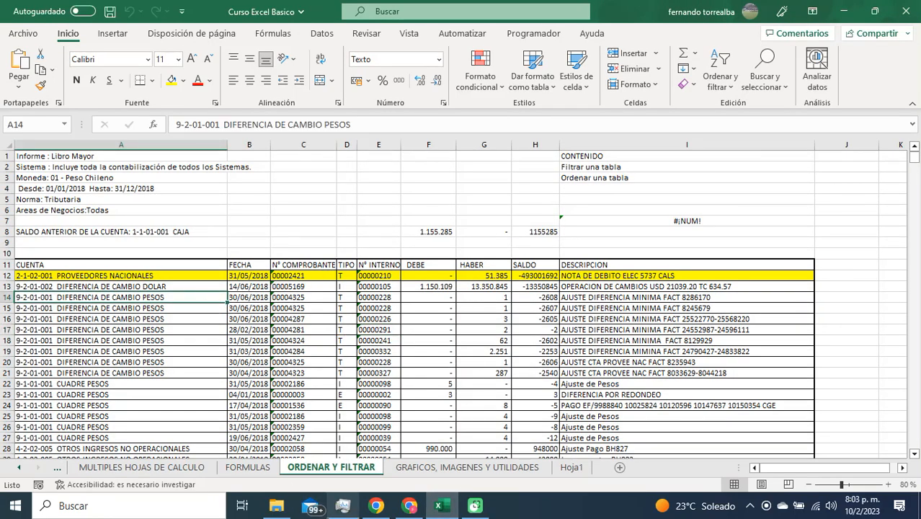
{"action": "left_click", "coordinate": [264, 468]}
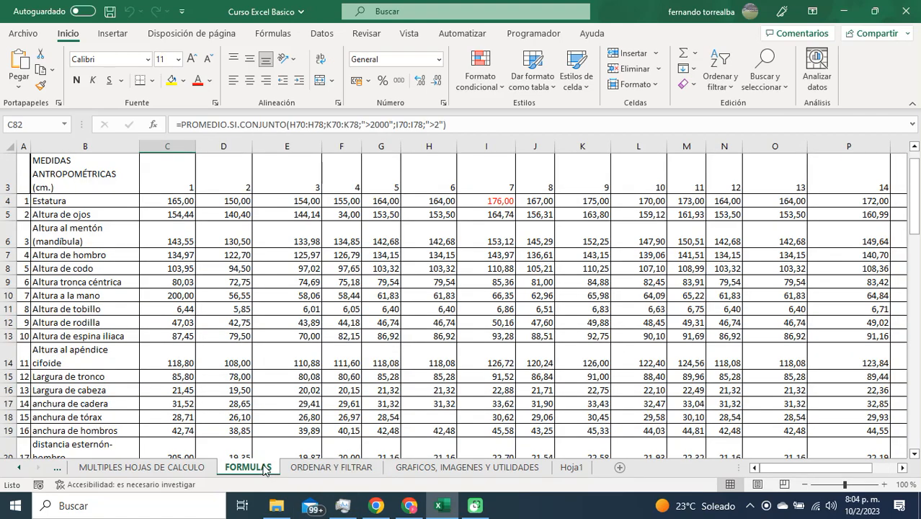
{"action": "scroll", "coordinate": [231, 310], "scroll_direction": "down", "scroll_amount": 13}
{"action": "scroll", "coordinate": [232, 310], "scroll_direction": "down", "scroll_amount": 9}
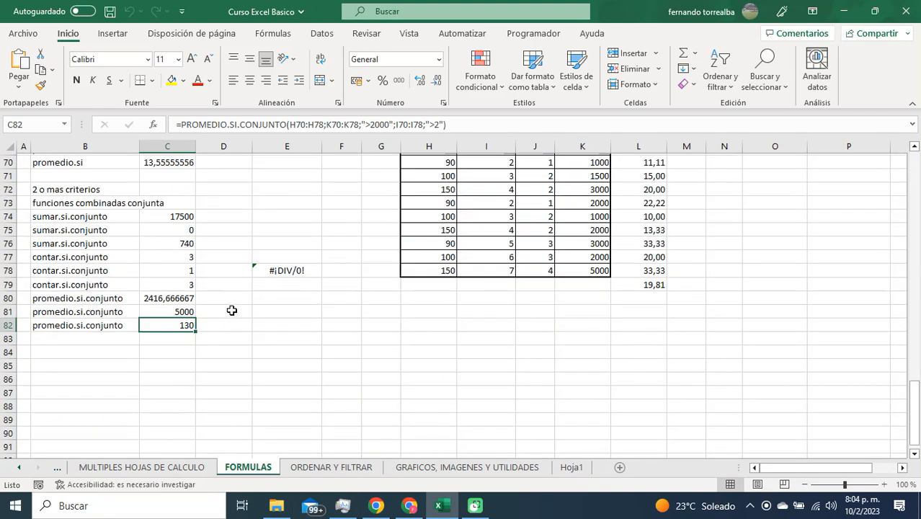
{"action": "scroll", "coordinate": [231, 310], "scroll_direction": "up", "scroll_amount": 3}
{"action": "scroll", "coordinate": [228, 346], "scroll_direction": "up", "scroll_amount": 2}
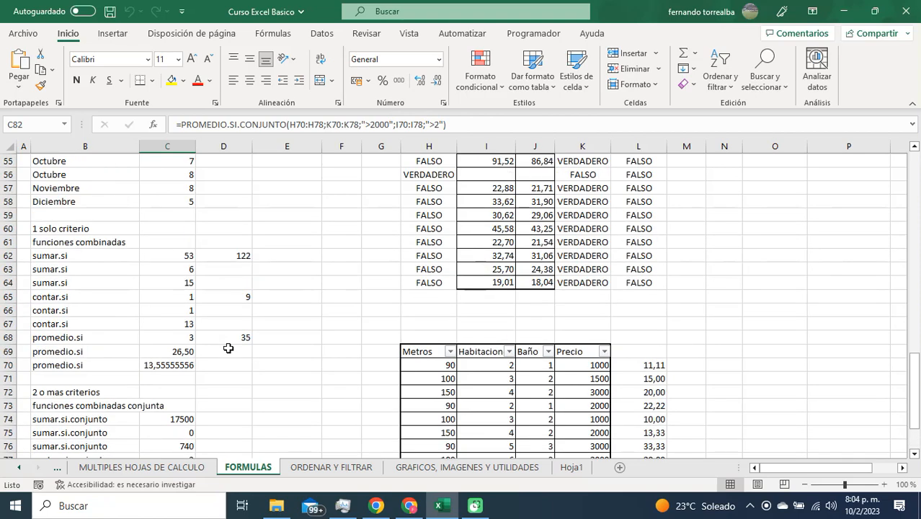
{"action": "scroll", "coordinate": [137, 339], "scroll_direction": "down", "scroll_amount": 2}
{"action": "scroll", "coordinate": [137, 339], "scroll_direction": "down", "scroll_amount": 1}
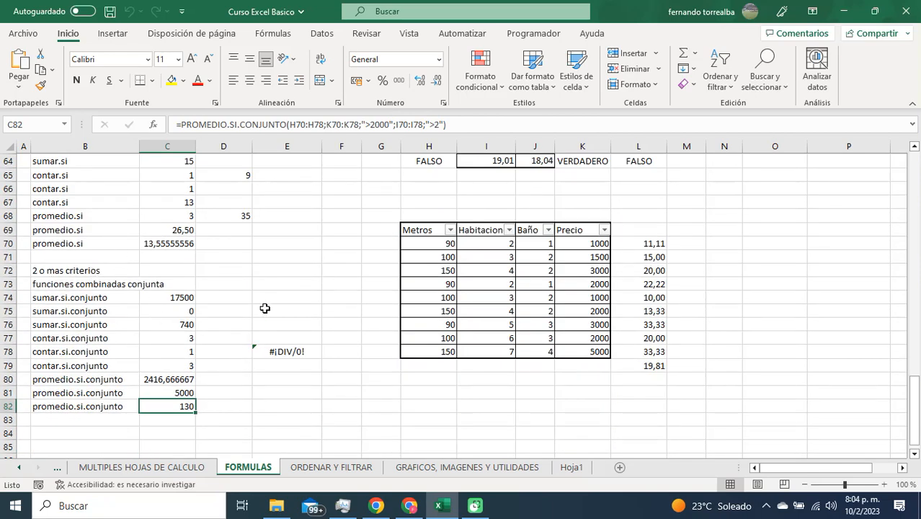
{"action": "scroll", "coordinate": [251, 306], "scroll_direction": "up", "scroll_amount": 7}
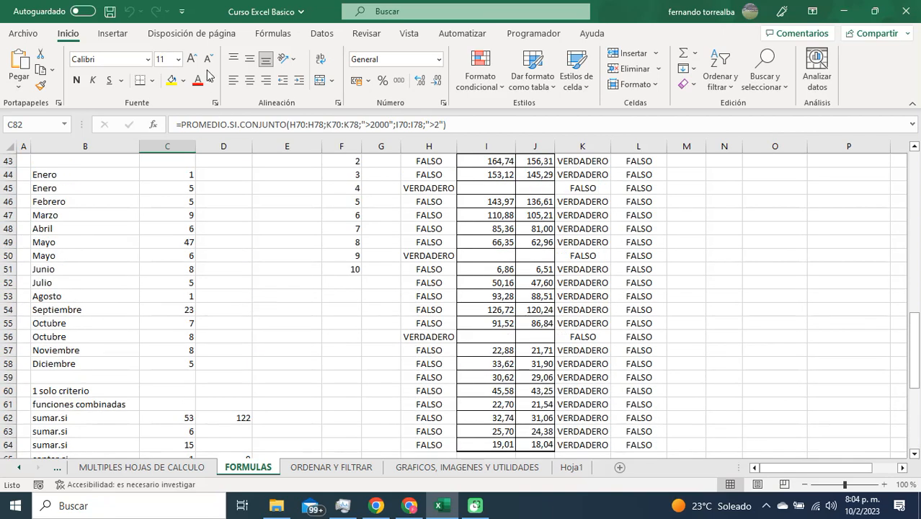
{"action": "left_click", "coordinate": [274, 34]}
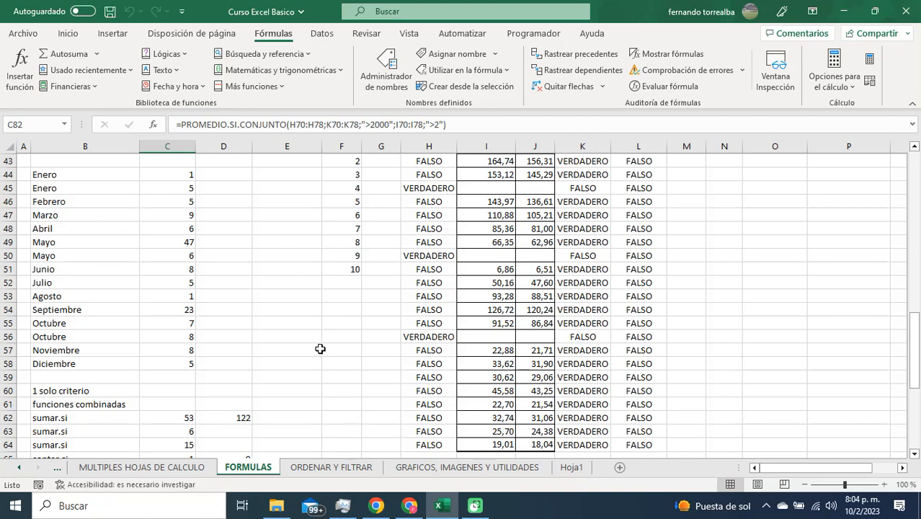
{"action": "scroll", "coordinate": [308, 358], "scroll_direction": "up", "scroll_amount": 2}
{"action": "scroll", "coordinate": [308, 358], "scroll_direction": "up", "scroll_amount": 1}
Examine the ledger on the ORDENAR Y FILTRAR sheet through its last row, select row 14320, and return to the beginning.
{"action": "left_click", "coordinate": [331, 467]}
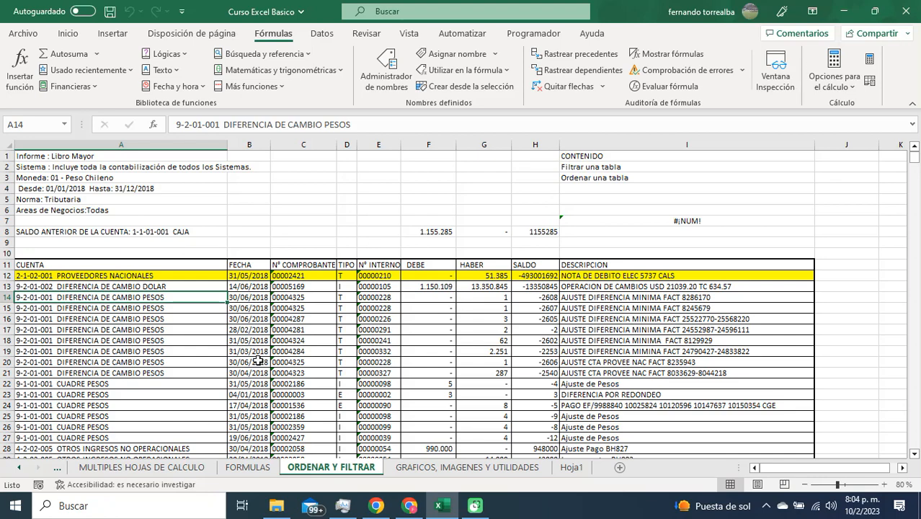
{"action": "scroll", "coordinate": [258, 360], "scroll_direction": "down", "scroll_amount": 19}
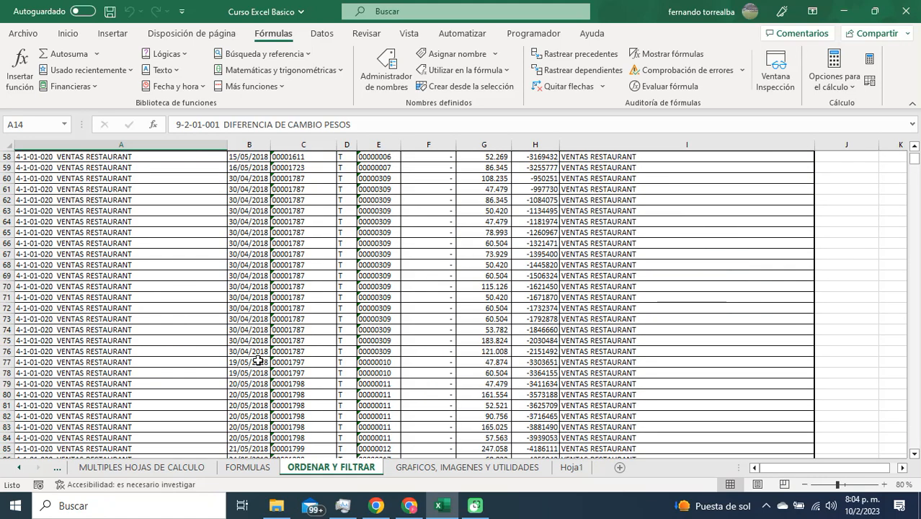
{"action": "scroll", "coordinate": [258, 360], "scroll_direction": "down", "scroll_amount": 11}
{"action": "scroll", "coordinate": [258, 361], "scroll_direction": "down", "scroll_amount": 20}
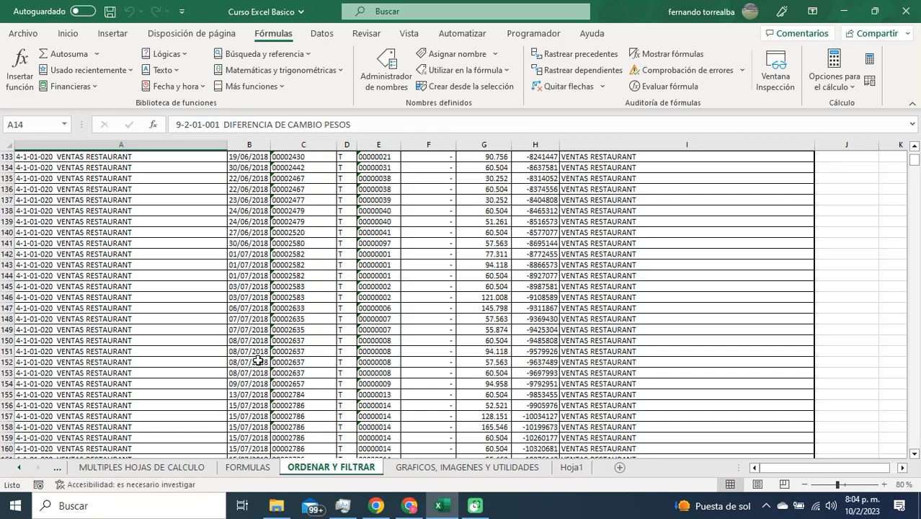
{"action": "left_click_drag", "start_coordinate": [914, 161], "coordinate": [914, 443]}
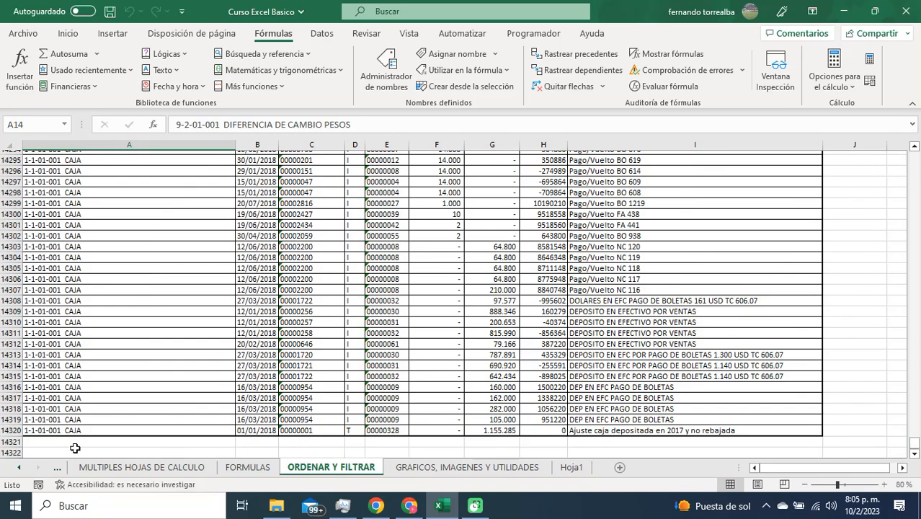
{"action": "left_click", "coordinate": [12, 430]}
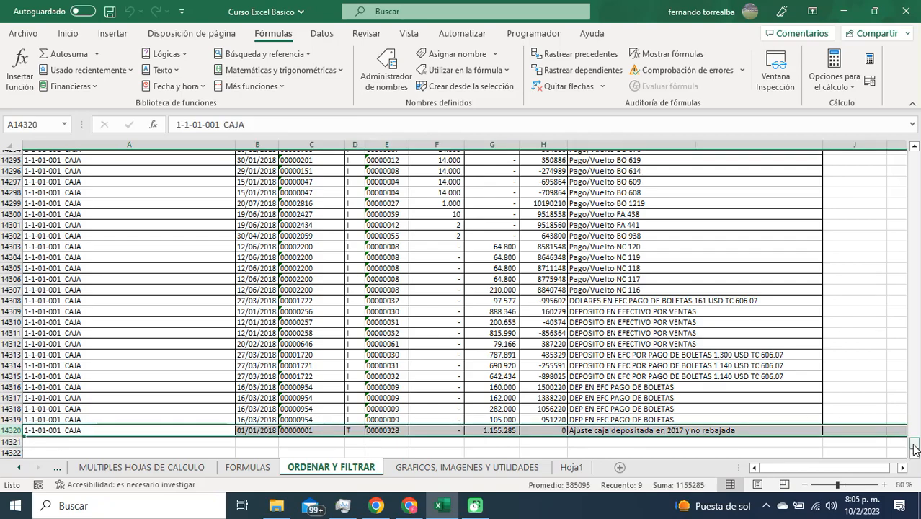
{"action": "left_click_drag", "start_coordinate": [914, 449], "coordinate": [908, 154]}
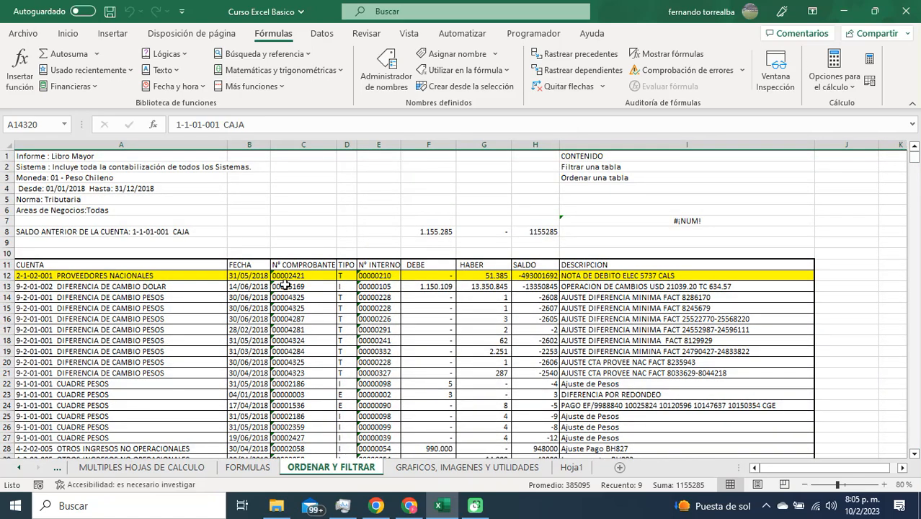
View the sort and filter options offered for the selected ledger row.
{"action": "left_click", "coordinate": [68, 34]}
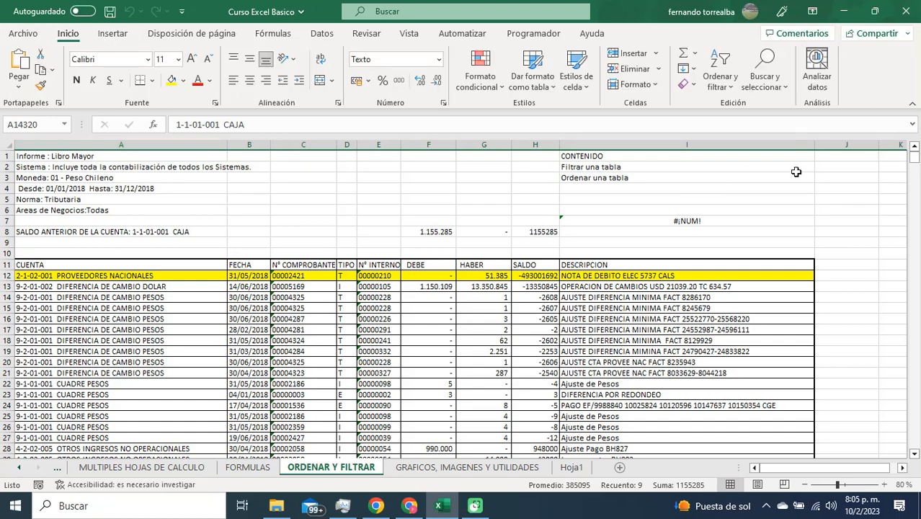
{"action": "left_click", "coordinate": [720, 69]}
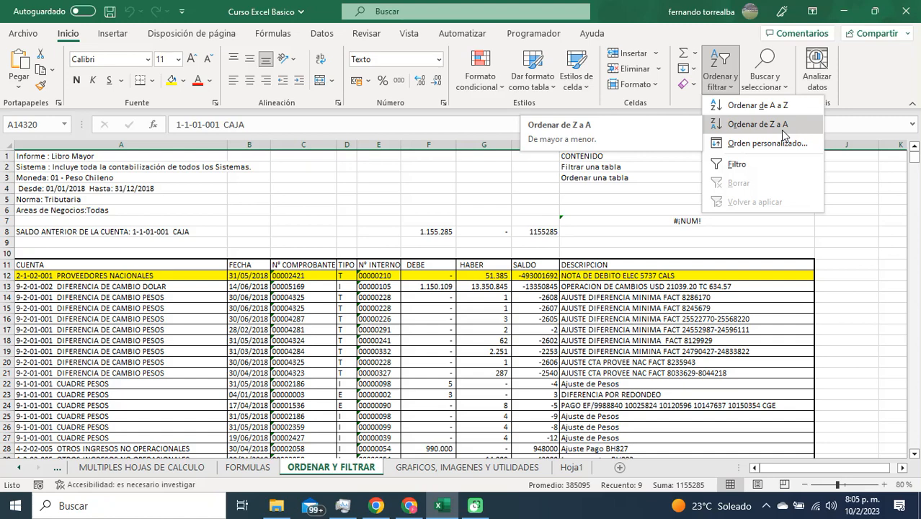
{"action": "key", "text": "Escape"}
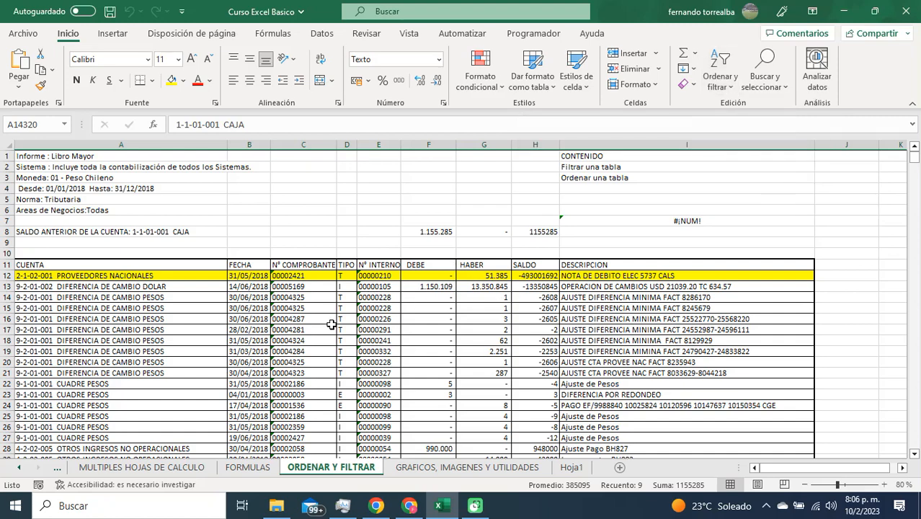
Select the HABER amounts in G12:G21 and view the sort and filter options for numeric values.
{"action": "left_click", "coordinate": [476, 295]}
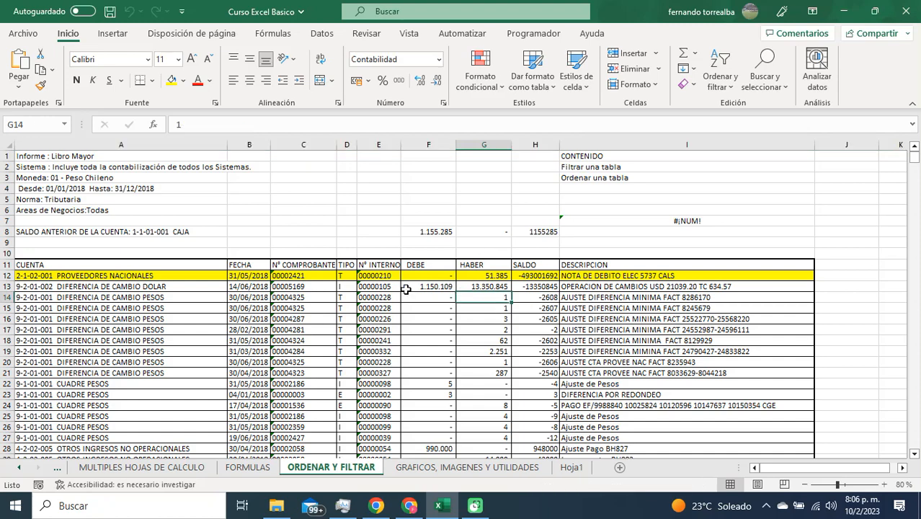
{"action": "left_click", "coordinate": [535, 287]}
{"action": "left_click", "coordinate": [479, 288]}
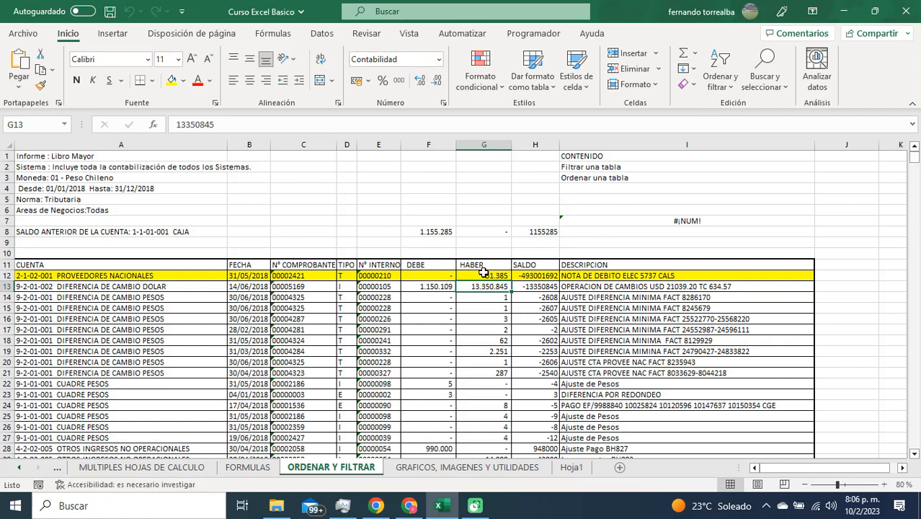
{"action": "left_click_drag", "start_coordinate": [483, 275], "coordinate": [489, 373]}
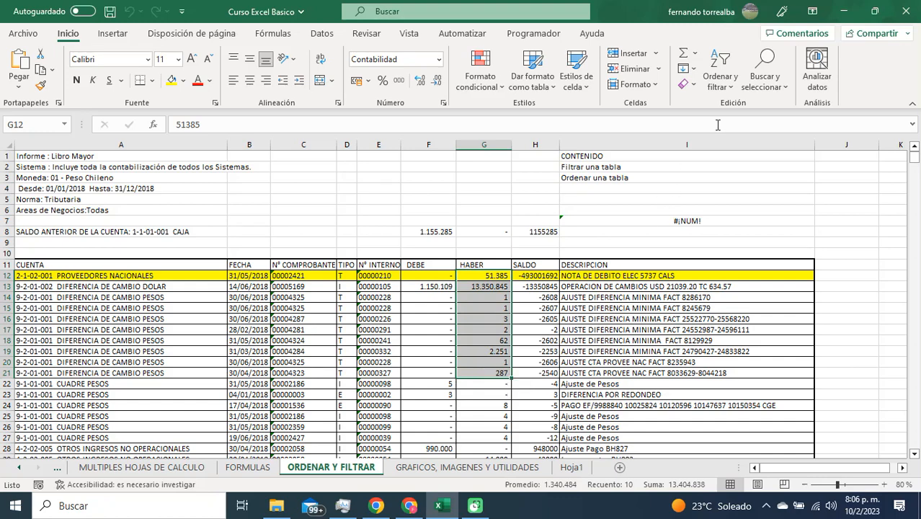
{"action": "left_click", "coordinate": [765, 81]}
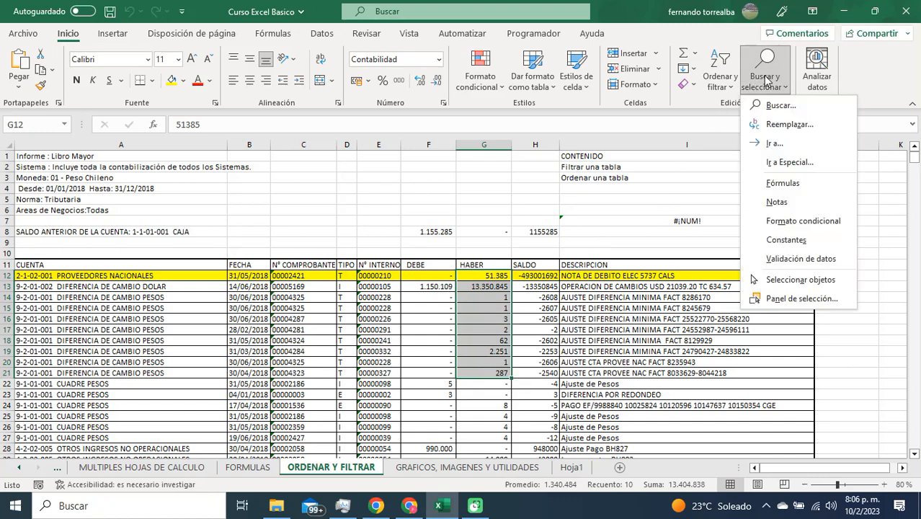
{"action": "left_click", "coordinate": [718, 81]}
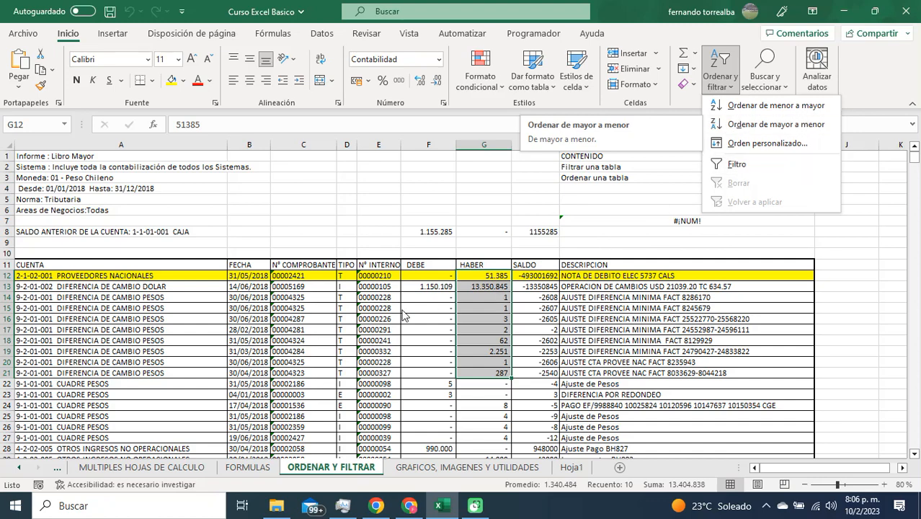
Select the N° COMPROBANTE entries in C12:C20 and view the sort and filter options for text values.
{"action": "left_click", "coordinate": [318, 314]}
{"action": "left_click_drag", "start_coordinate": [308, 279], "coordinate": [314, 361]}
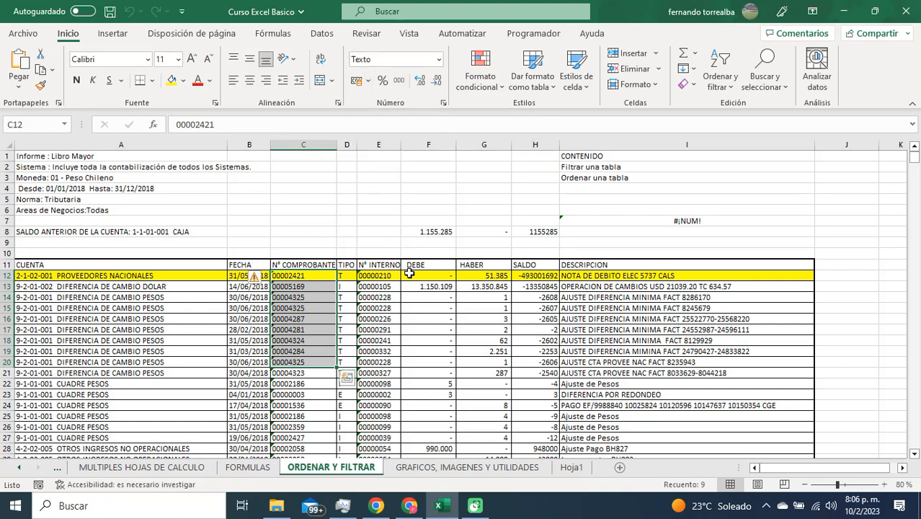
{"action": "left_click", "coordinate": [724, 89]}
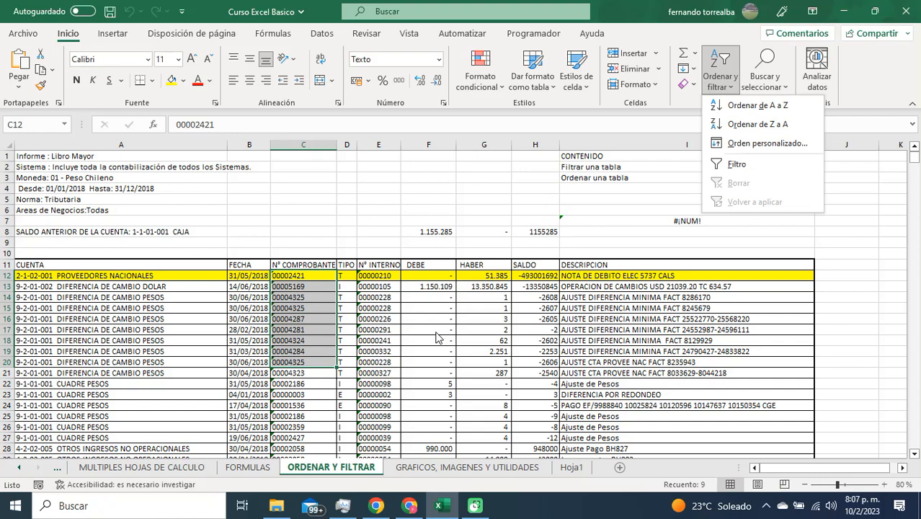
{"action": "key", "text": "Escape"}
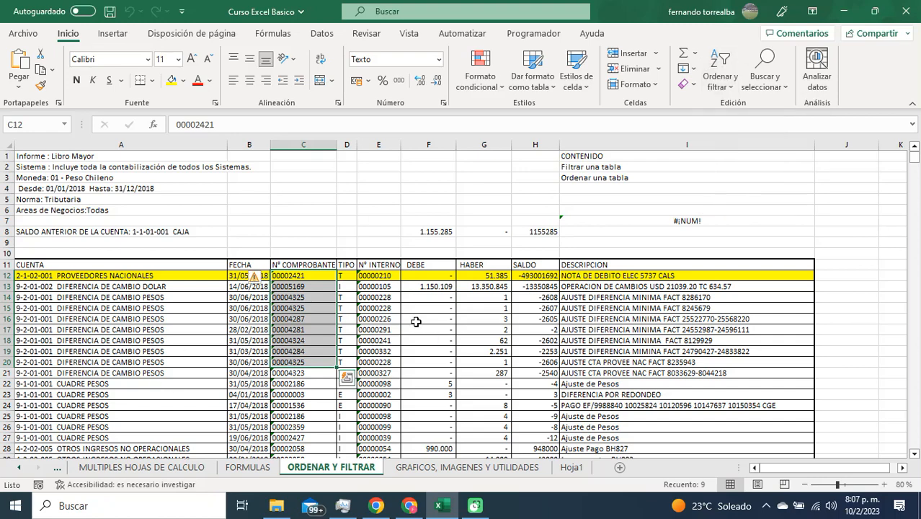
{"action": "left_click", "coordinate": [416, 322]}
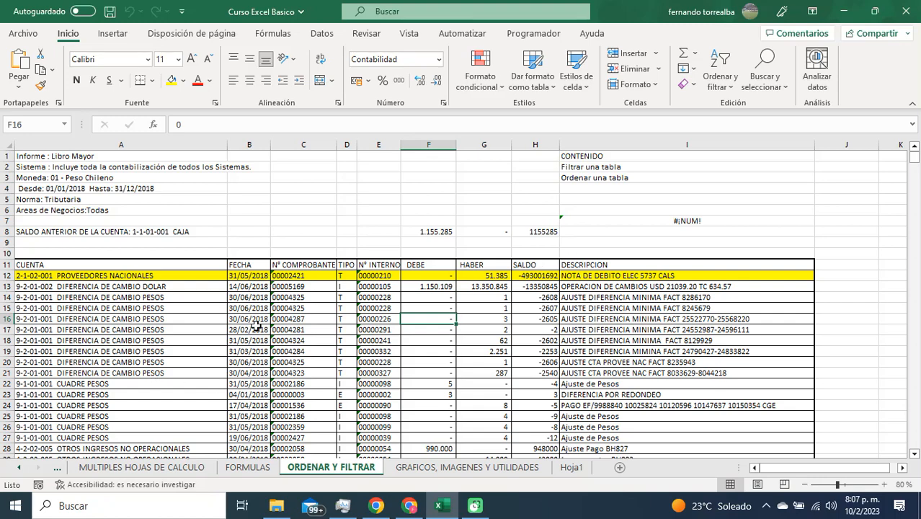
Examine the dates in the FECHA column by selecting its entries from B12 downward.
{"action": "left_click_drag", "start_coordinate": [248, 275], "coordinate": [248, 373]}
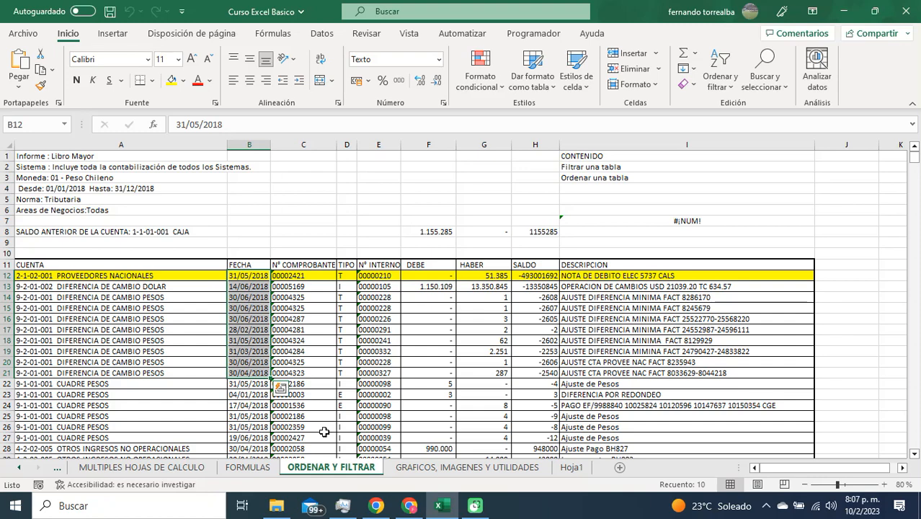
{"action": "left_click", "coordinate": [323, 330]}
{"action": "left_click_drag", "start_coordinate": [251, 276], "coordinate": [255, 423]}
{"action": "scroll", "coordinate": [256, 408], "scroll_direction": "up", "scroll_amount": 12}
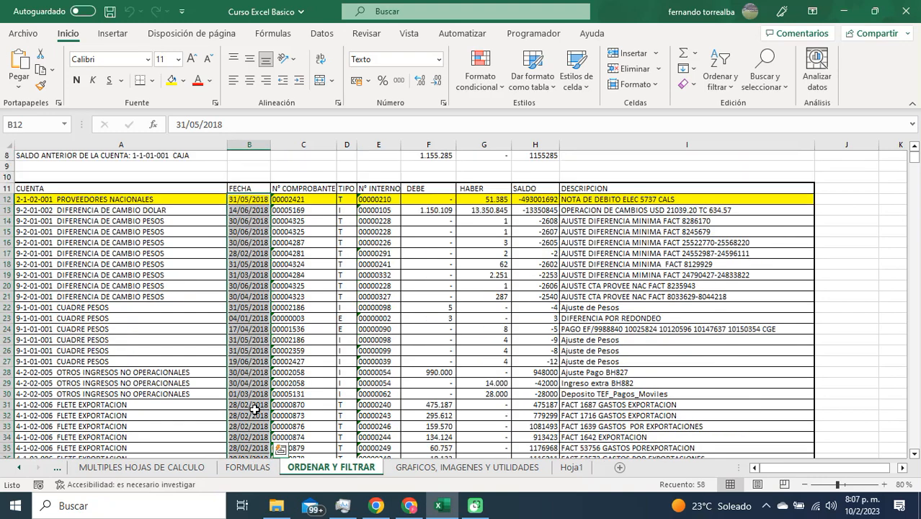
{"action": "scroll", "coordinate": [255, 408], "scroll_direction": "up", "scroll_amount": 3}
{"action": "left_click", "coordinate": [339, 353]}
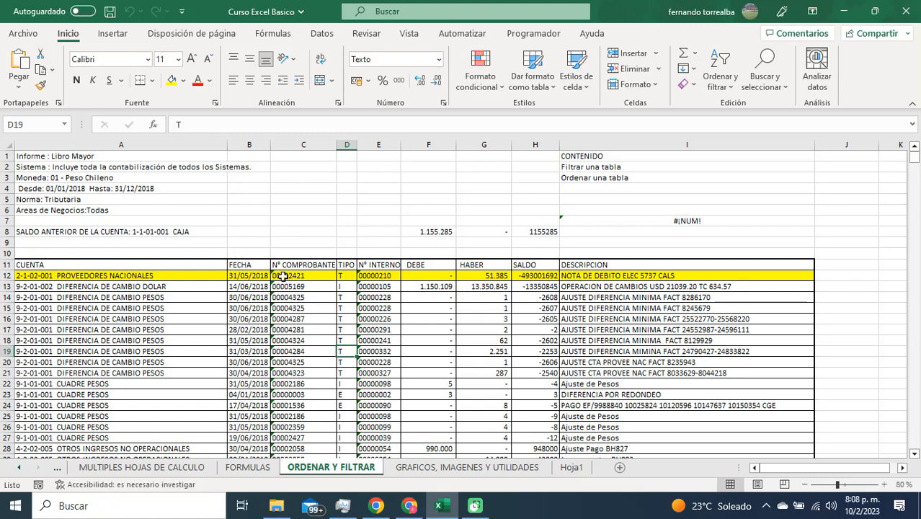
Select the FECHA dates in B12:B25 and view the sort and filter options offered for them.
{"action": "left_click_drag", "start_coordinate": [255, 278], "coordinate": [255, 419]}
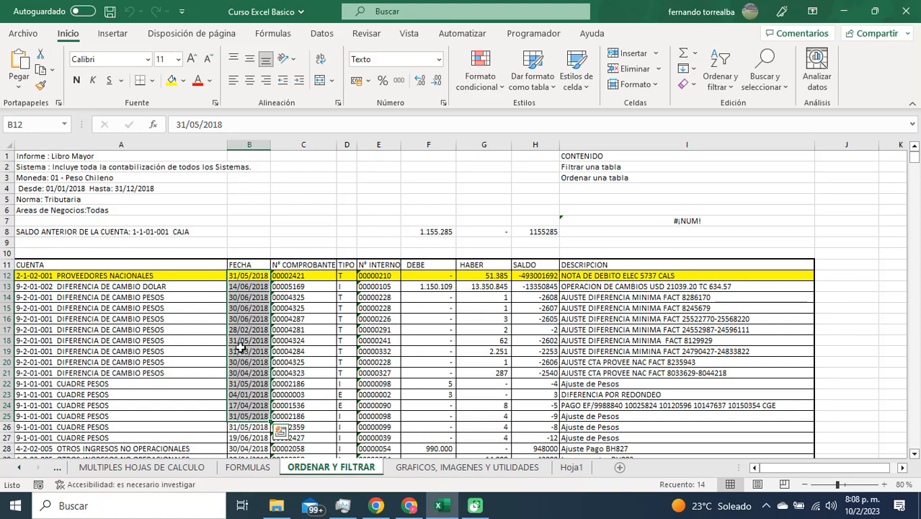
{"action": "left_click", "coordinate": [734, 84]}
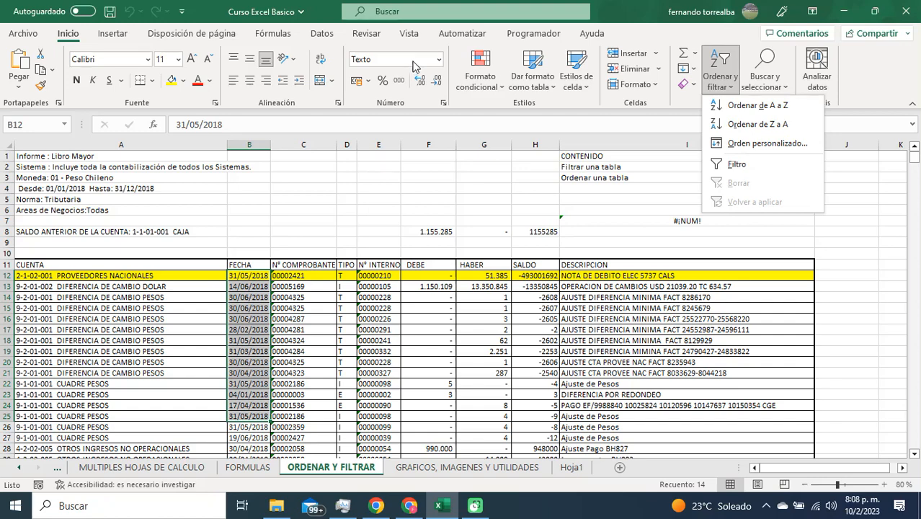
{"action": "left_click", "coordinate": [251, 309]}
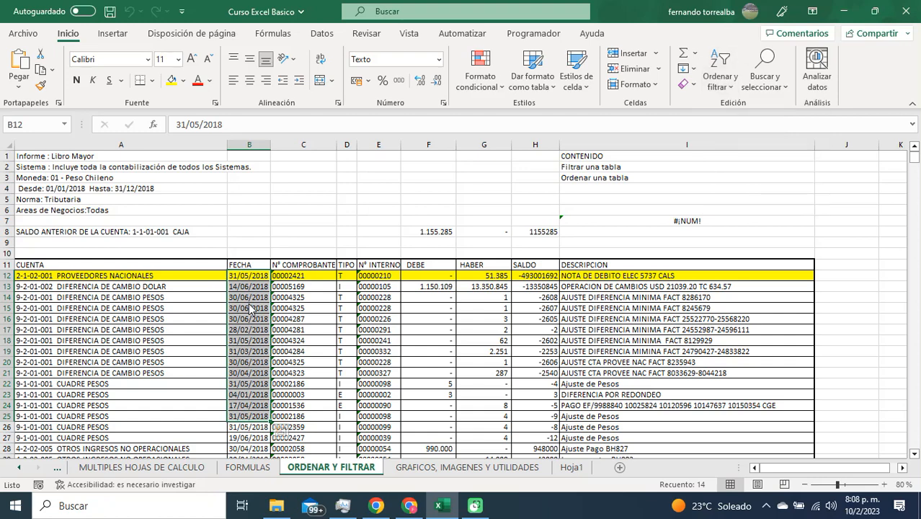
{"action": "right_click", "coordinate": [251, 308]}
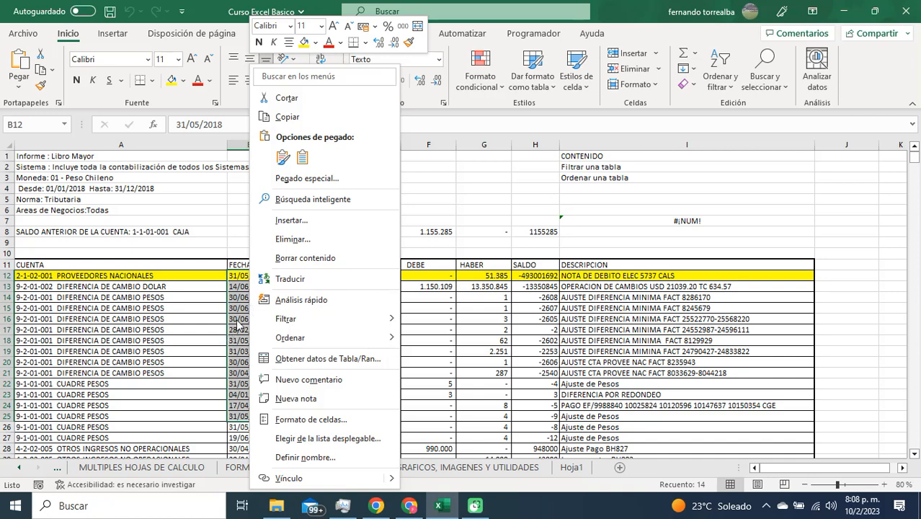
{"action": "right_click", "coordinate": [238, 322]}
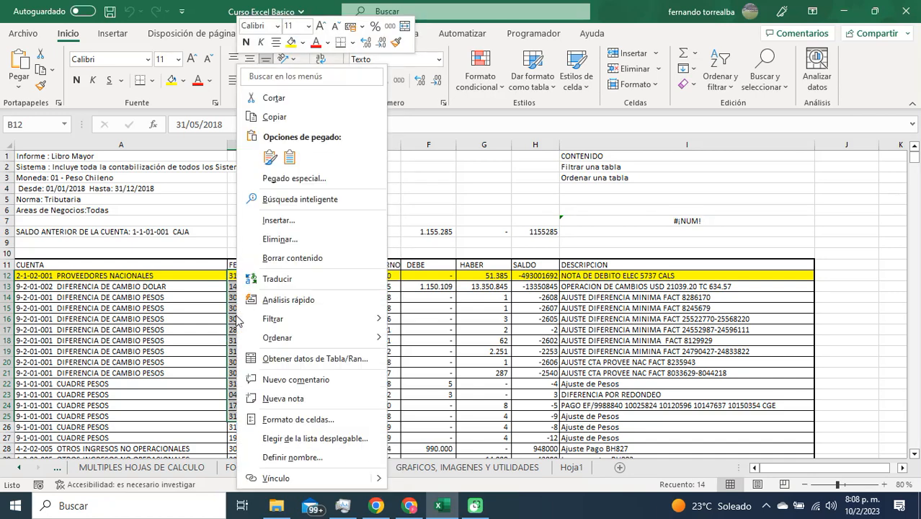
{"action": "mouse_move", "coordinate": [289, 340]}
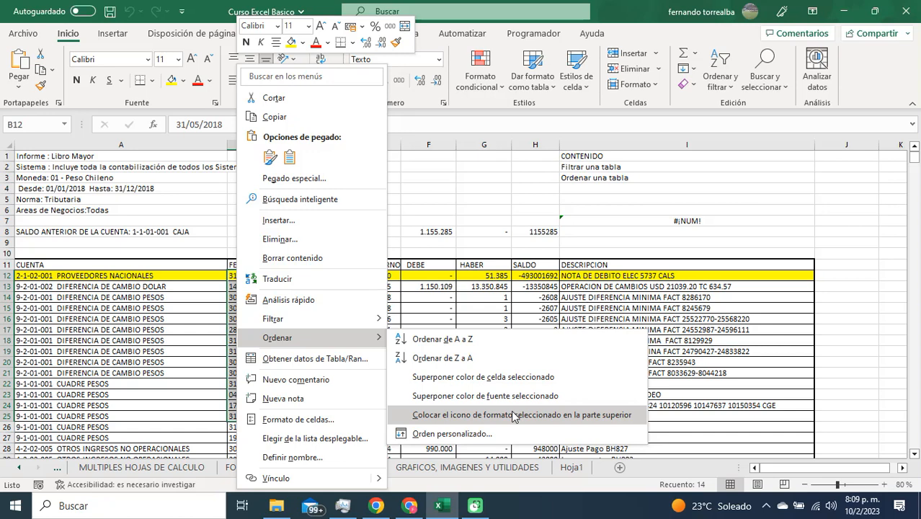
{"action": "left_click", "coordinate": [720, 85]}
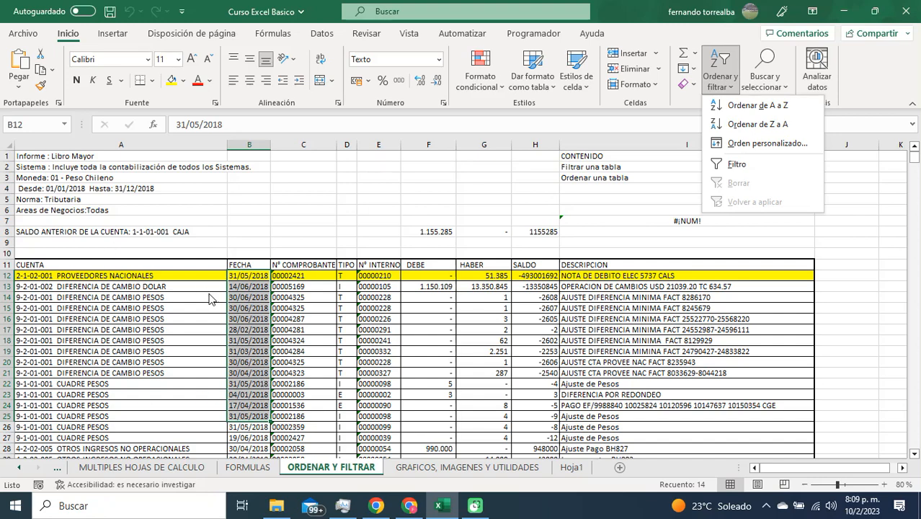
Sort the ledger by the selected FECHA dates from Z to A, expanding the selection to the adjacent data.
{"action": "right_click", "coordinate": [244, 314]}
{"action": "mouse_move", "coordinate": [343, 340]}
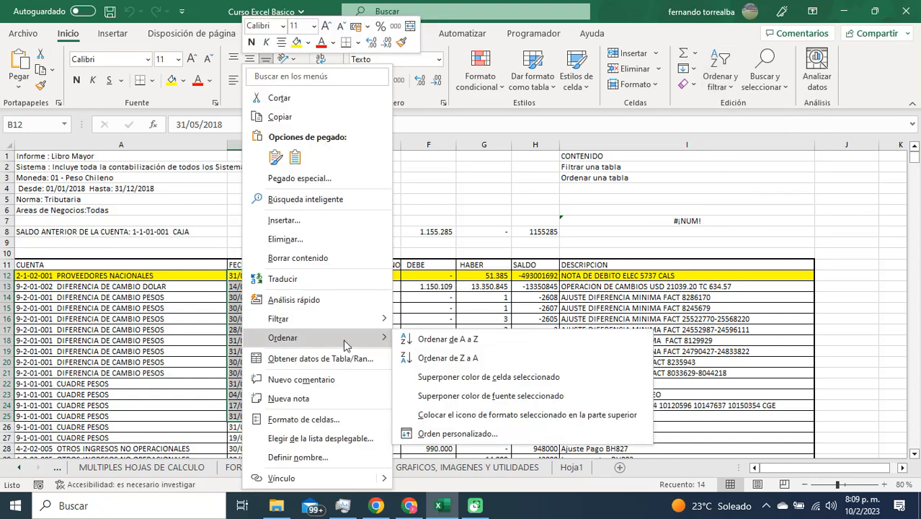
{"action": "left_click", "coordinate": [442, 358]}
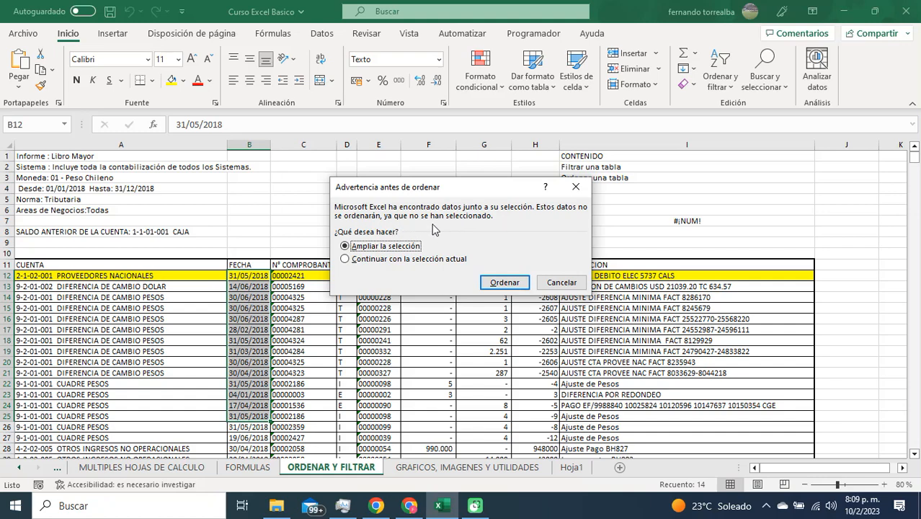
{"action": "left_click_drag", "start_coordinate": [441, 189], "coordinate": [391, 88]}
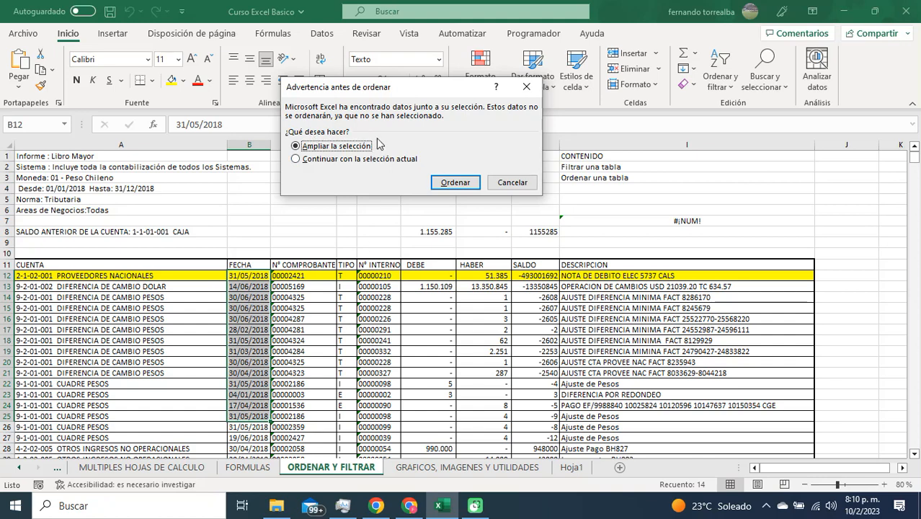
{"action": "left_click", "coordinate": [332, 160]}
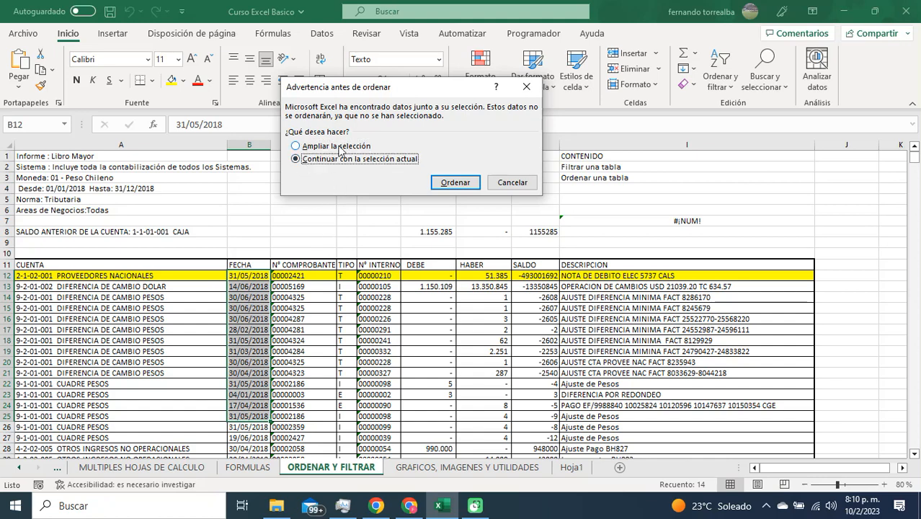
{"action": "left_click", "coordinate": [341, 148]}
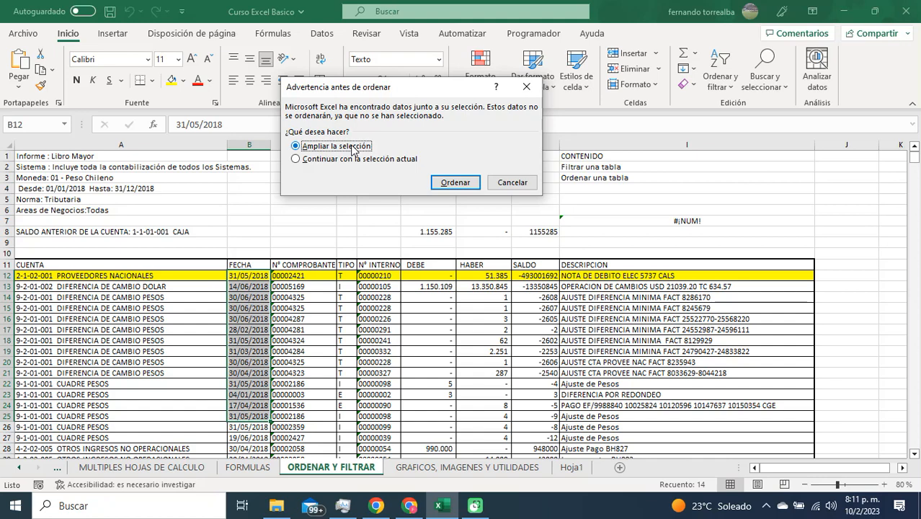
{"action": "left_click", "coordinate": [455, 183]}
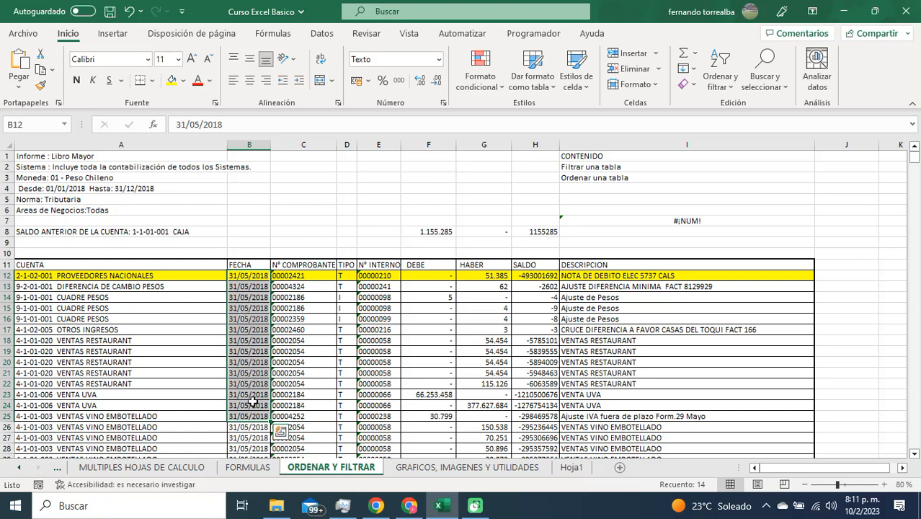
Examine the descending order of the FECHA dates further down the ledger and return to its first rows.
{"action": "scroll", "coordinate": [250, 401], "scroll_direction": "down", "scroll_amount": 2}
{"action": "scroll", "coordinate": [251, 400], "scroll_direction": "down", "scroll_amount": 20}
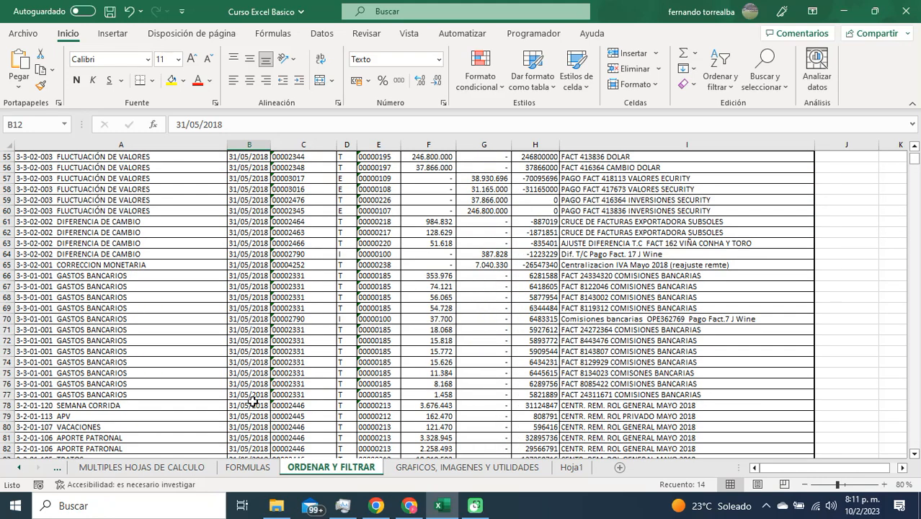
{"action": "scroll", "coordinate": [253, 401], "scroll_direction": "down", "scroll_amount": 20}
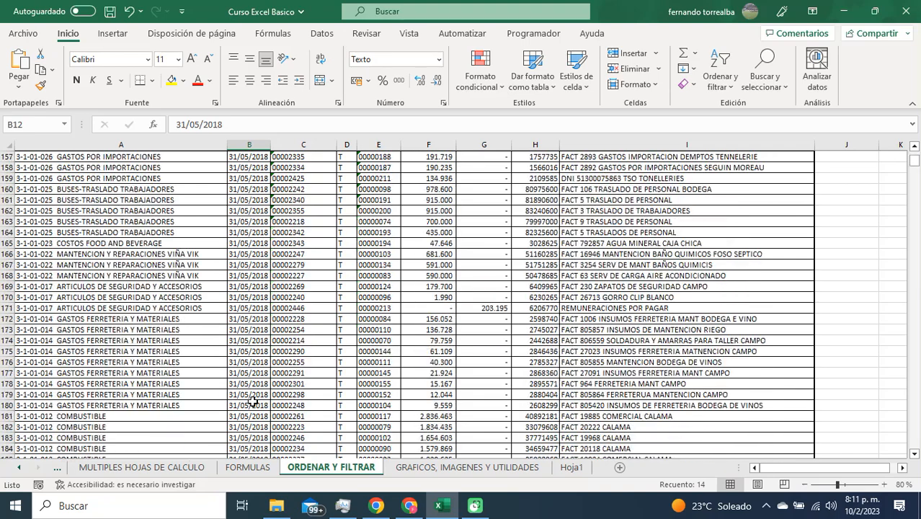
{"action": "scroll", "coordinate": [252, 401], "scroll_direction": "down", "scroll_amount": 20}
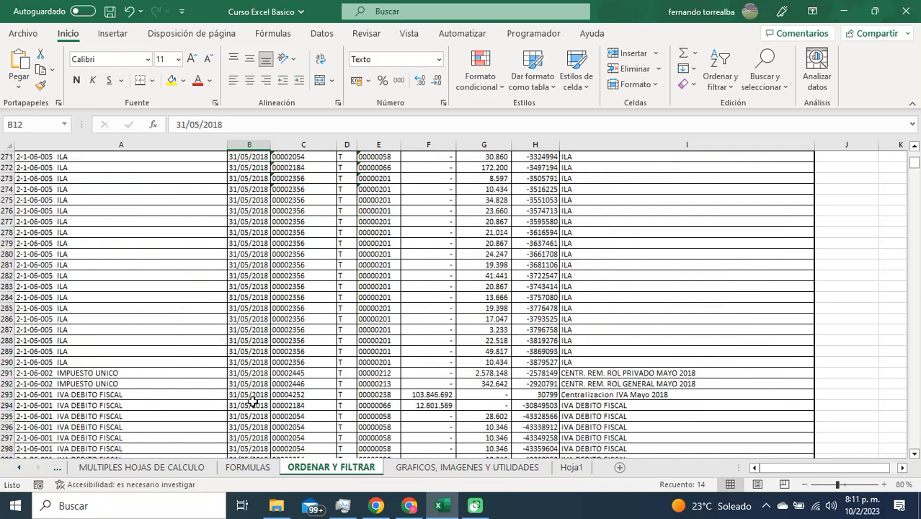
{"action": "scroll", "coordinate": [252, 400], "scroll_direction": "down", "scroll_amount": 20}
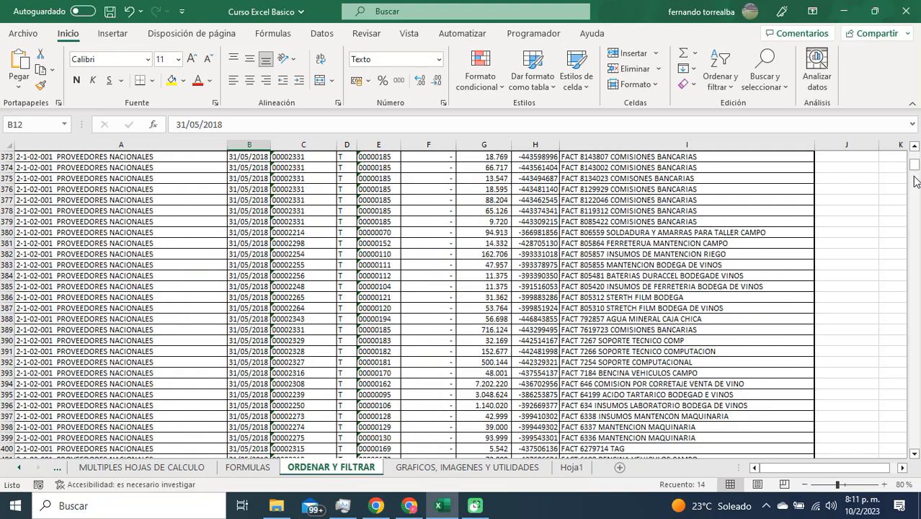
{"action": "left_click_drag", "start_coordinate": [915, 166], "coordinate": [915, 189]}
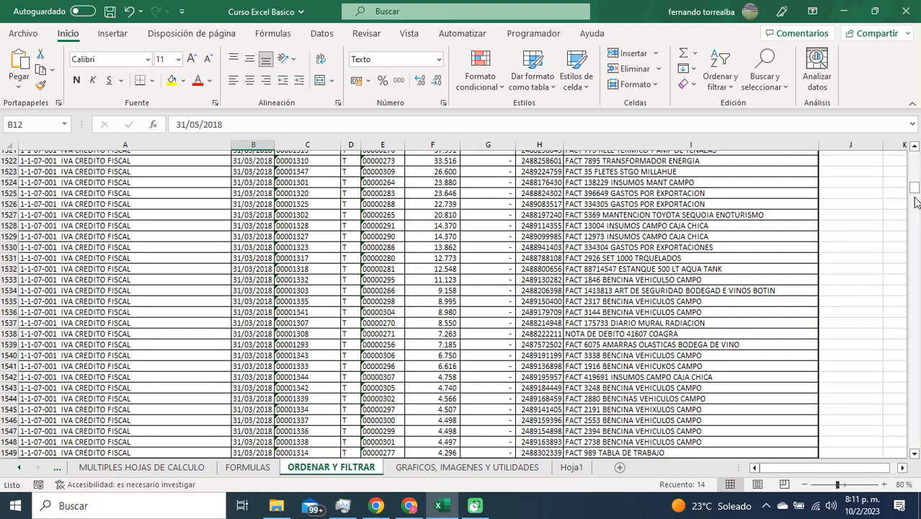
{"action": "left_click_drag", "start_coordinate": [915, 189], "coordinate": [915, 148]}
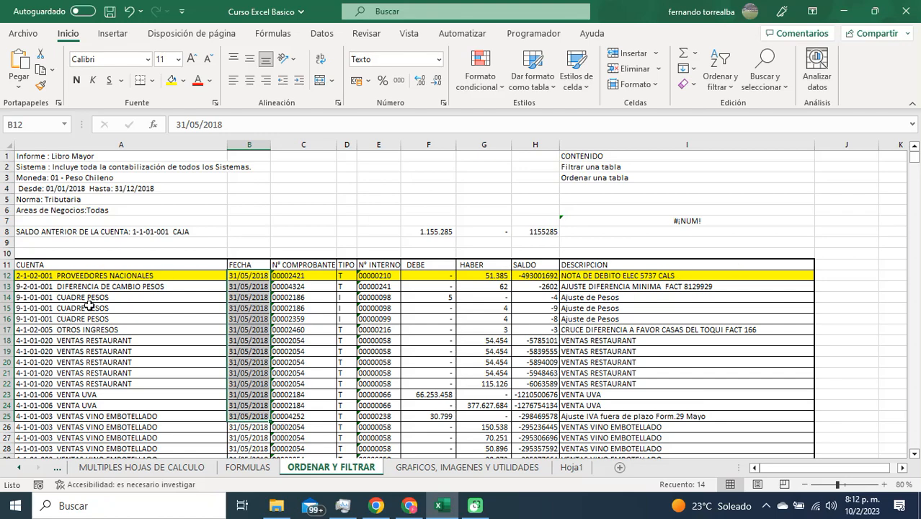
Sort the ledger by the selected FECHA dates from A to Z, expanding the selection to the adjacent data.
{"action": "right_click", "coordinate": [257, 306]}
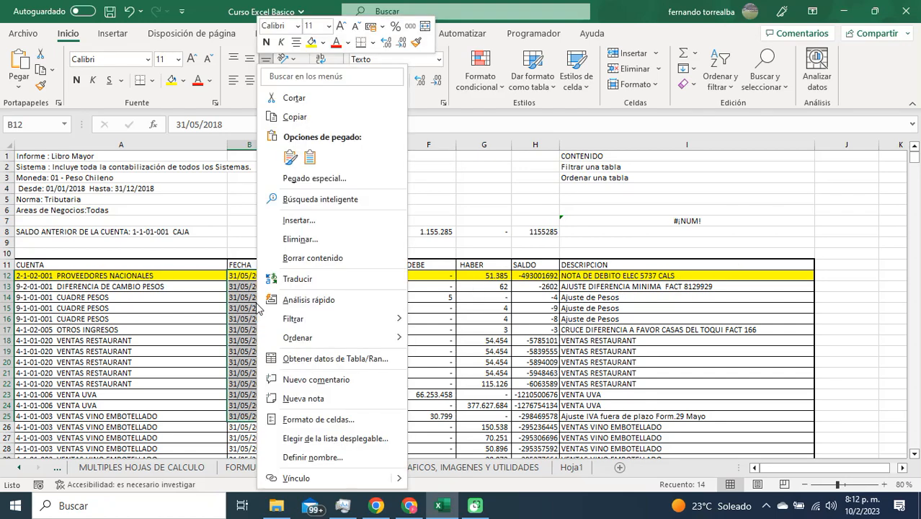
{"action": "mouse_move", "coordinate": [315, 344]}
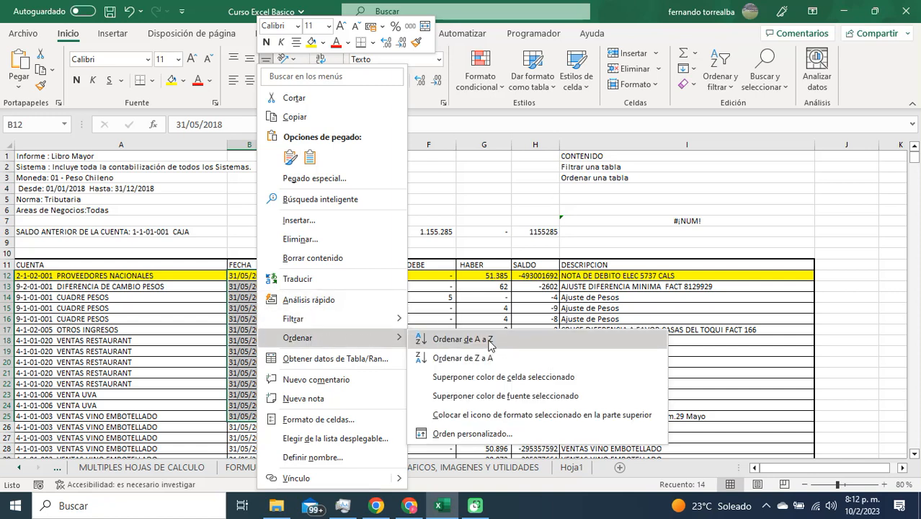
{"action": "left_click", "coordinate": [463, 339]}
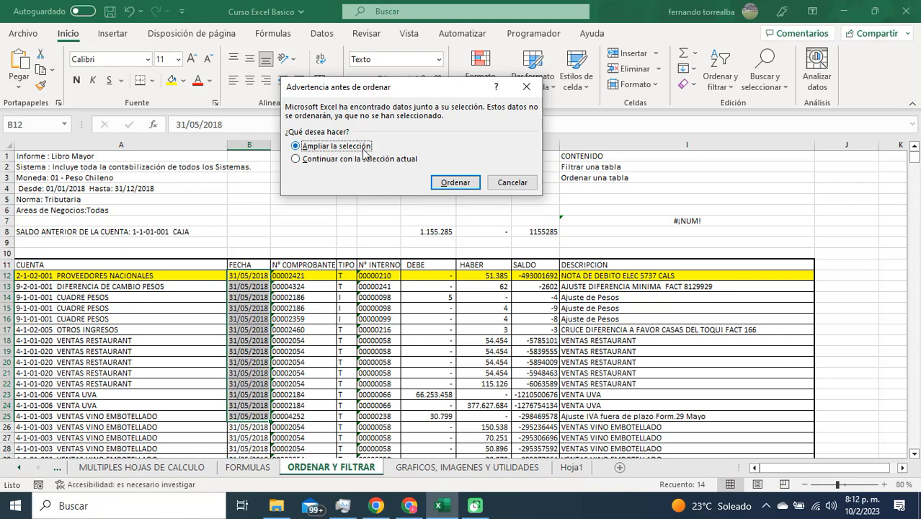
{"action": "left_click", "coordinate": [455, 183]}
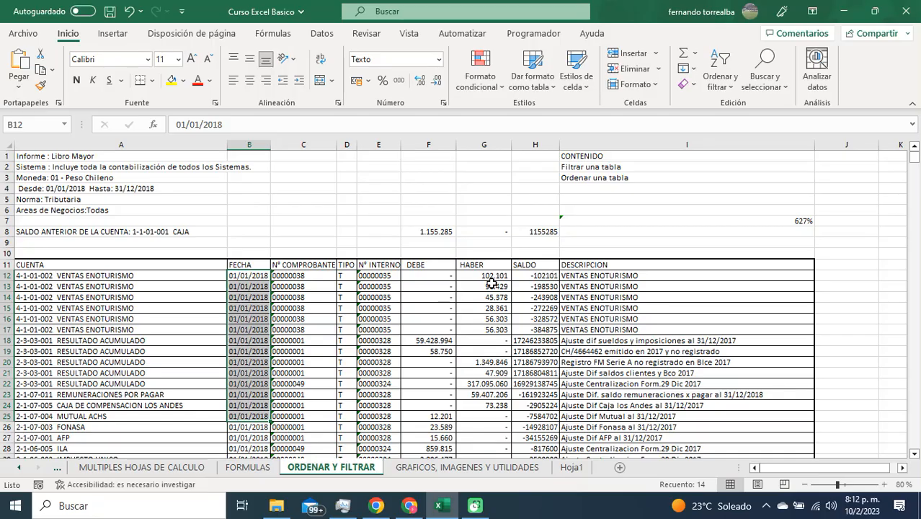
Examine the order of the FECHA dates from the end of the ledger upwards to the yellow-highlighted row.
{"action": "left_click_drag", "start_coordinate": [916, 165], "coordinate": [914, 443]}
{"action": "scroll", "coordinate": [248, 332], "scroll_direction": "up", "scroll_amount": 20}
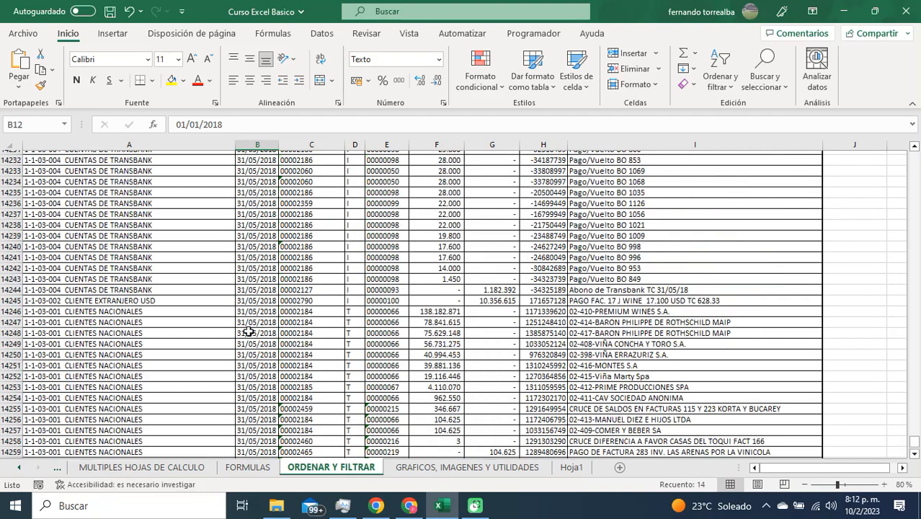
{"action": "scroll", "coordinate": [247, 332], "scroll_direction": "up", "scroll_amount": 20}
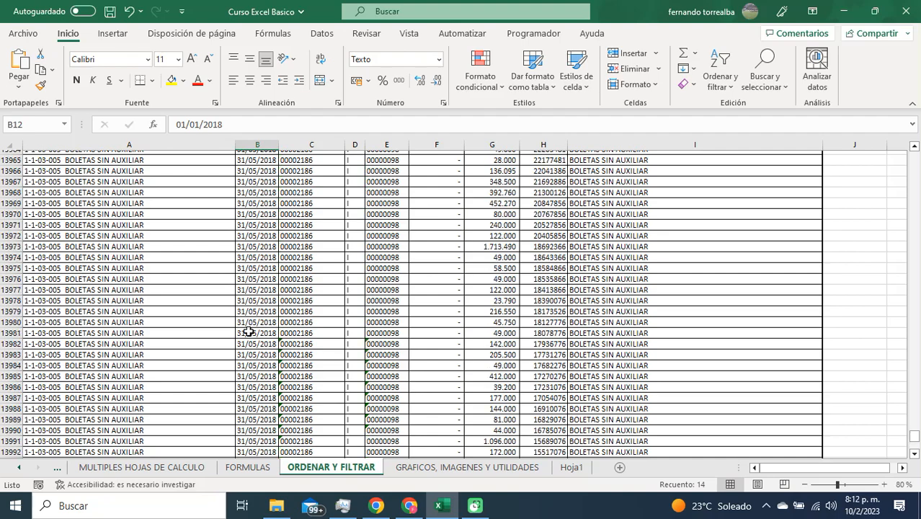
{"action": "scroll", "coordinate": [247, 331], "scroll_direction": "up", "scroll_amount": 20}
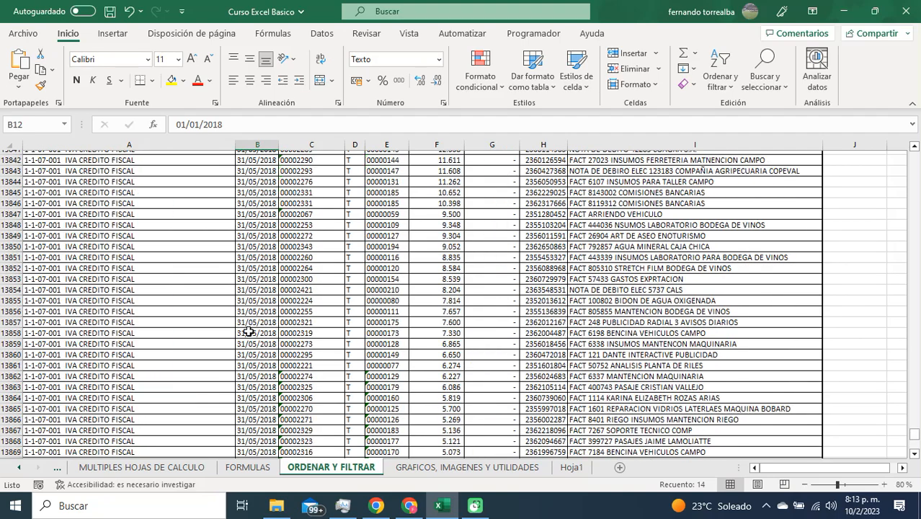
{"action": "scroll", "coordinate": [247, 332], "scroll_direction": "up", "scroll_amount": 6}
{"action": "left_click", "coordinate": [248, 331]}
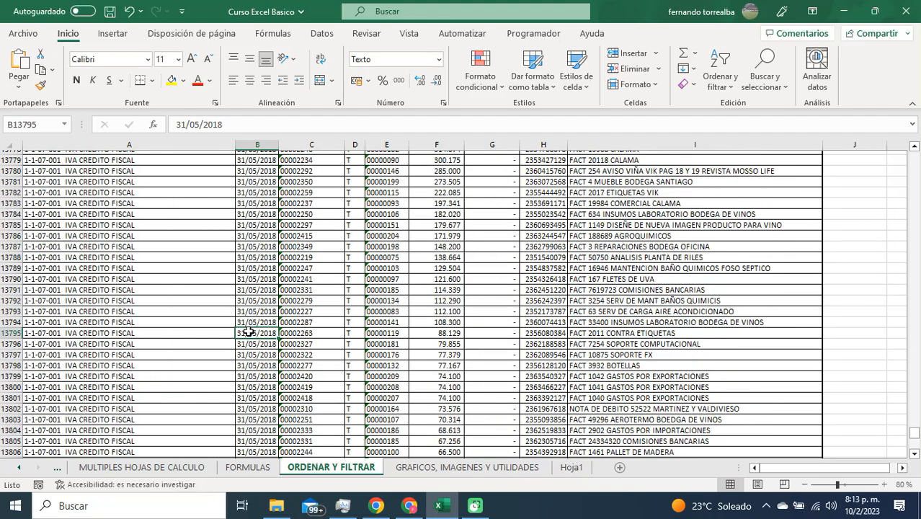
{"action": "key", "text": "Up"}
{"action": "key", "text": "Up"}
{"action": "key", "text": "Up"}
{"action": "key", "text": "Up"}
{"action": "key", "text": "Up"}
{"action": "key", "text": "Up"}
{"action": "key", "text": "Up"}
{"action": "key", "text": "Up"}
{"action": "key", "text": "Up"}
{"action": "key", "text": "Up"}
{"action": "key", "text": "Up"}
{"action": "key", "text": "Up"}
{"action": "key", "text": "Up"}
{"action": "key", "text": "Up"}
{"action": "key", "text": "Up"}
{"action": "key", "text": "Up"}
{"action": "key", "text": "Up"}
{"action": "key", "text": "Up"}
{"action": "key", "text": "Up"}
{"action": "key", "text": "Up"}
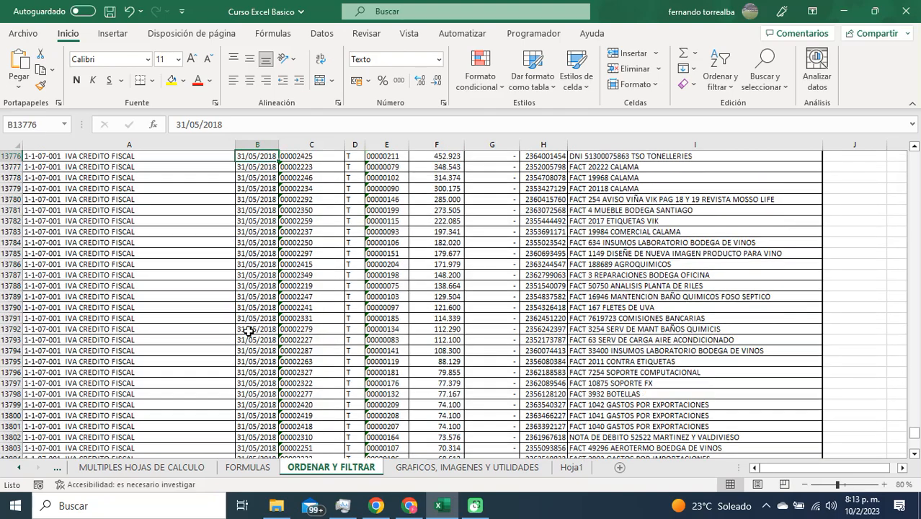
{"action": "key", "text": "Up"}
{"action": "key", "text": "Up"}
{"action": "key", "text": "Up"}
{"action": "key", "text": "Up"}
{"action": "key", "text": "Up"}
{"action": "key", "text": "Up"}
{"action": "key", "text": "Up"}
{"action": "key", "text": "Up"}
{"action": "key", "text": "Up"}
{"action": "key", "text": "Up"}
{"action": "key", "text": "Up"}
{"action": "key", "text": "Up"}
{"action": "key", "text": "Up"}
{"action": "key", "text": "Up"}
{"action": "key", "text": "Up"}
{"action": "key", "text": "Up"}
{"action": "key", "text": "Up"}
{"action": "key", "text": "Up"}
{"action": "key", "text": "Up"}
{"action": "key", "text": "Up"}
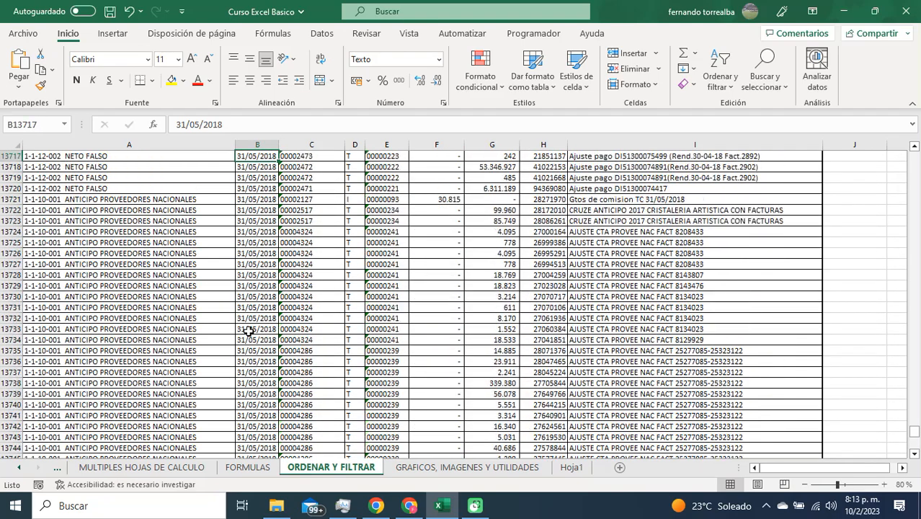
{"action": "key", "text": "Up"}
{"action": "key", "text": "Up"}
{"action": "key", "text": "Up"}
{"action": "key", "text": "Up"}
{"action": "key", "text": "Up"}
{"action": "key", "text": "Up"}
{"action": "key", "text": "Up"}
{"action": "key", "text": "Up"}
{"action": "key", "text": "Up"}
{"action": "key", "text": "Up"}
{"action": "key", "text": "Up"}
{"action": "key", "text": "Up"}
{"action": "key", "text": "Up"}
{"action": "key", "text": "Up"}
{"action": "key", "text": "Up"}
{"action": "key", "text": "Up"}
{"action": "key", "text": "Up"}
{"action": "key", "text": "Up"}
{"action": "key", "text": "Up"}
{"action": "key", "text": "Up"}
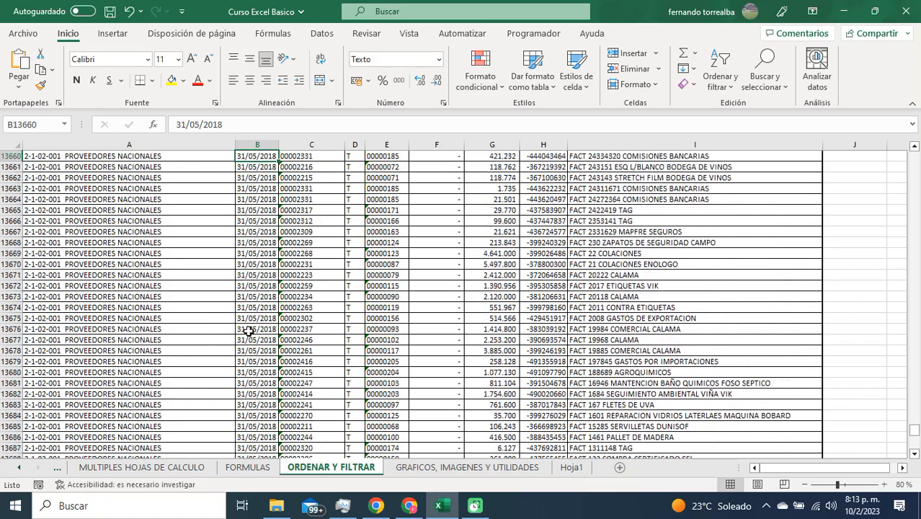
{"action": "key", "text": "Up"}
{"action": "key", "text": "Up"}
{"action": "key", "text": "Up"}
{"action": "key", "text": "Up"}
{"action": "key", "text": "Up"}
{"action": "key", "text": "Up"}
{"action": "key", "text": "Up"}
{"action": "key", "text": "Up"}
{"action": "key", "text": "Up"}
{"action": "key", "text": "Up"}
{"action": "key", "text": "Up"}
{"action": "key", "text": "Up"}
{"action": "key", "text": "Up"}
{"action": "key", "text": "Up"}
{"action": "key", "text": "Up"}
{"action": "key", "text": "Up"}
{"action": "key", "text": "Up"}
{"action": "key", "text": "Up"}
{"action": "key", "text": "Up"}
{"action": "key", "text": "Up"}
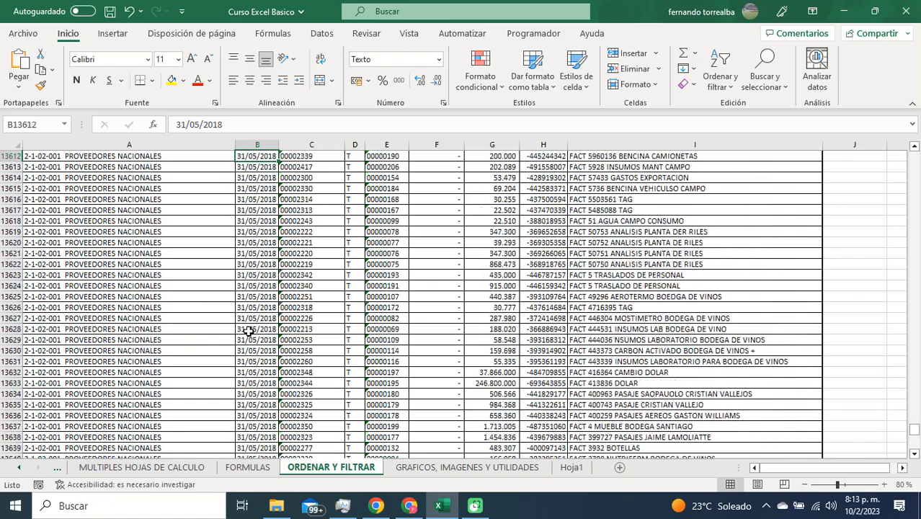
{"action": "key", "text": "Up"}
{"action": "key", "text": "Up"}
{"action": "key", "text": "Up"}
{"action": "key", "text": "Up"}
{"action": "key", "text": "Up"}
{"action": "key", "text": "Up"}
{"action": "key", "text": "Up"}
{"action": "key", "text": "Up"}
{"action": "key", "text": "Up"}
{"action": "key", "text": "Up"}
{"action": "key", "text": "Up"}
{"action": "key", "text": "Up"}
{"action": "key", "text": "Up"}
{"action": "key", "text": "Up"}
{"action": "key", "text": "Up"}
{"action": "key", "text": "Up"}
{"action": "key", "text": "Up"}
{"action": "key", "text": "Up"}
{"action": "key", "text": "Up"}
{"action": "key", "text": "Up"}
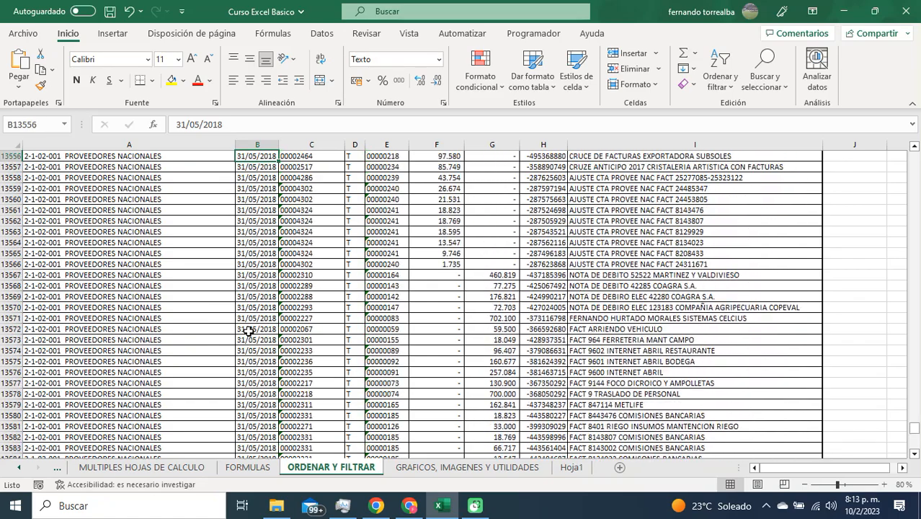
{"action": "key", "text": "Up"}
{"action": "key", "text": "Up"}
{"action": "key", "text": "Up"}
{"action": "key", "text": "Up"}
{"action": "key", "text": "Up"}
{"action": "key", "text": "Up"}
{"action": "key", "text": "Up"}
{"action": "key", "text": "Up"}
{"action": "key", "text": "Up"}
{"action": "key", "text": "Up"}
{"action": "key", "text": "Up"}
{"action": "key", "text": "Up"}
{"action": "key", "text": "Up"}
{"action": "scroll", "coordinate": [249, 332], "scroll_direction": "up", "scroll_amount": 20}
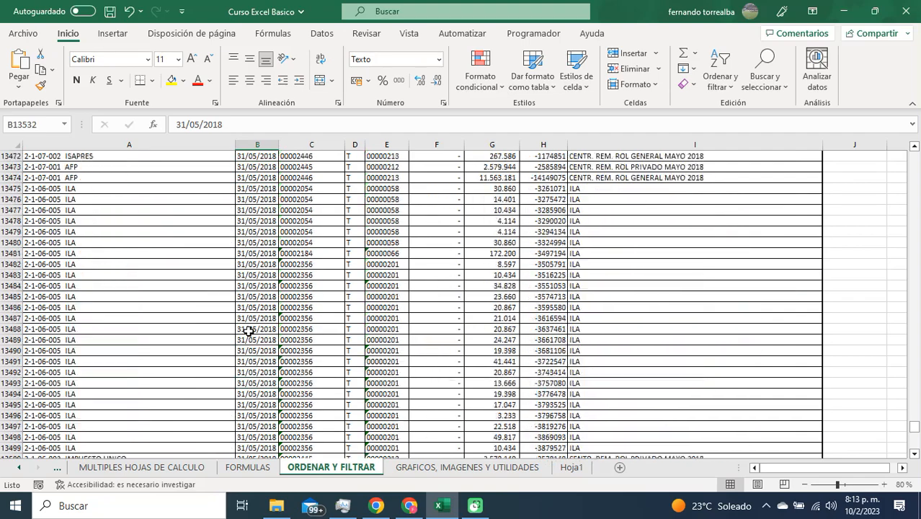
{"action": "scroll", "coordinate": [248, 331], "scroll_direction": "up", "scroll_amount": 20}
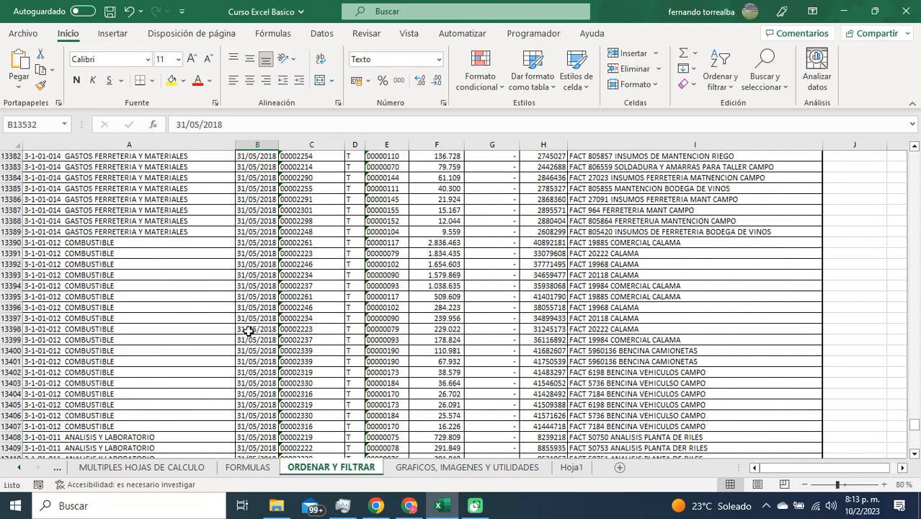
{"action": "scroll", "coordinate": [249, 331], "scroll_direction": "up", "scroll_amount": 20}
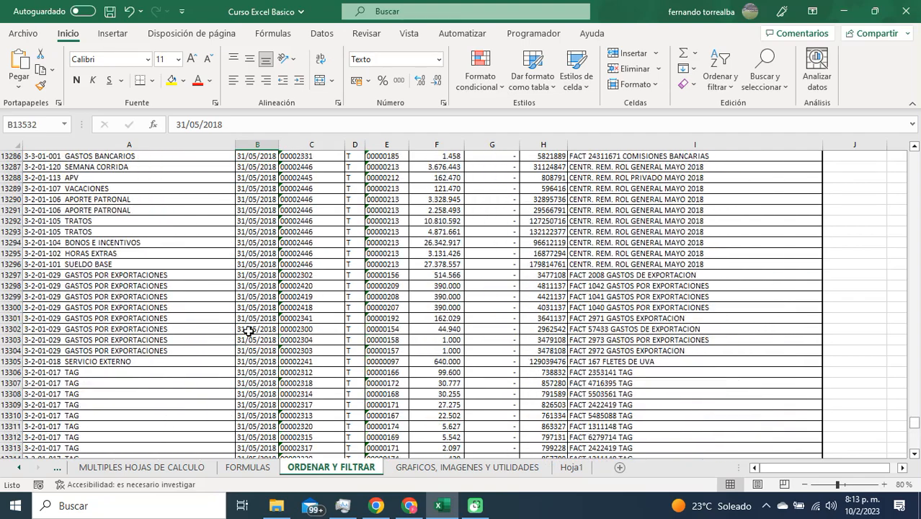
{"action": "scroll", "coordinate": [248, 331], "scroll_direction": "up", "scroll_amount": 20}
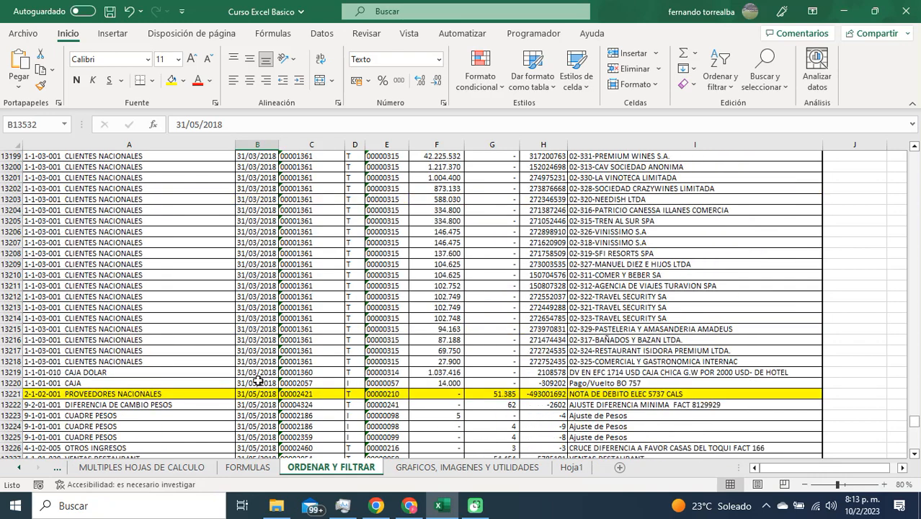
Point out the yellow-highlighted ledger row by selecting A13221:I13221, and the FECHA dates above it by selecting B13202:B13218.
{"action": "left_click", "coordinate": [260, 395]}
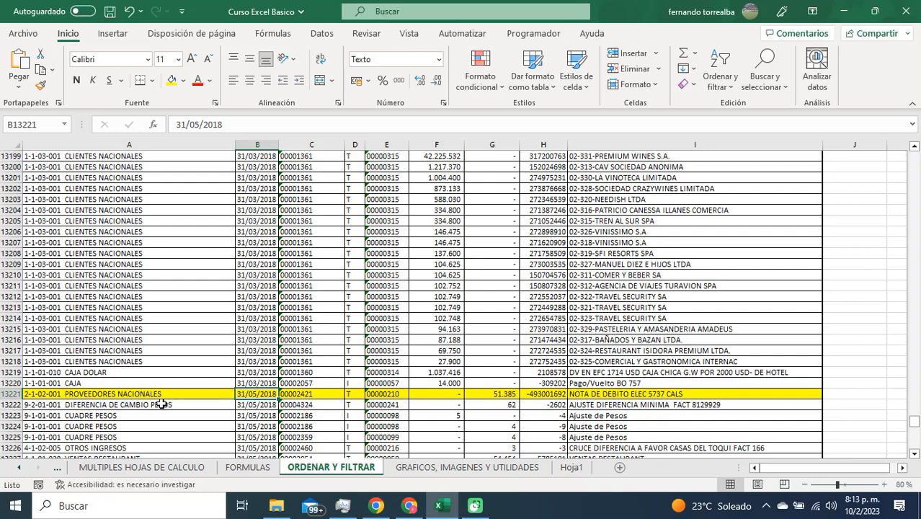
{"action": "left_click_drag", "start_coordinate": [102, 395], "coordinate": [697, 394]}
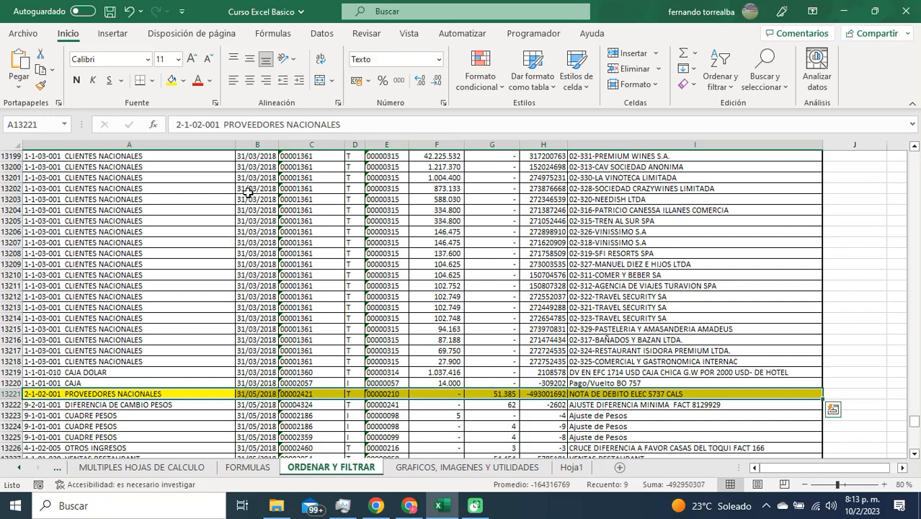
{"action": "left_click_drag", "start_coordinate": [248, 194], "coordinate": [259, 362]}
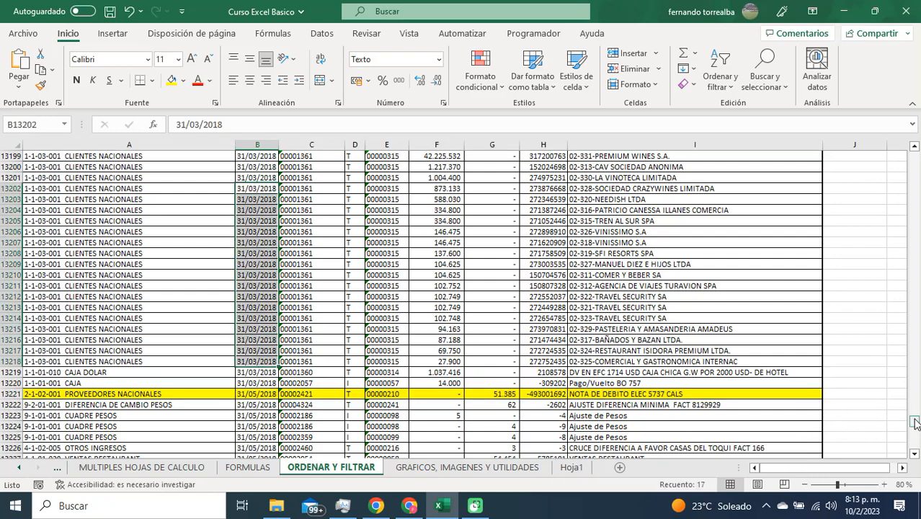
Sort the ledger by the HABER amounts in G12:G21 from largest to smallest, expanding the selection to the adjacent data.
{"action": "left_click_drag", "start_coordinate": [915, 422], "coordinate": [916, 155]}
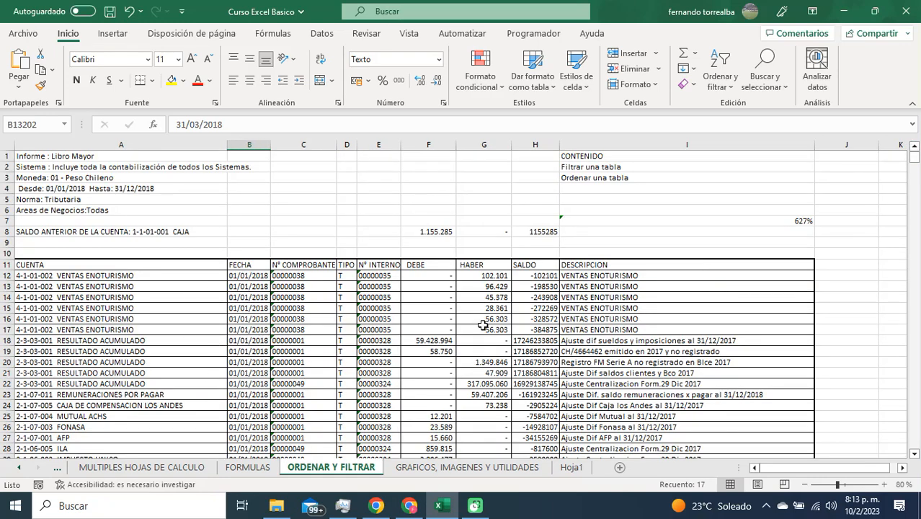
{"action": "left_click_drag", "start_coordinate": [483, 277], "coordinate": [489, 373]}
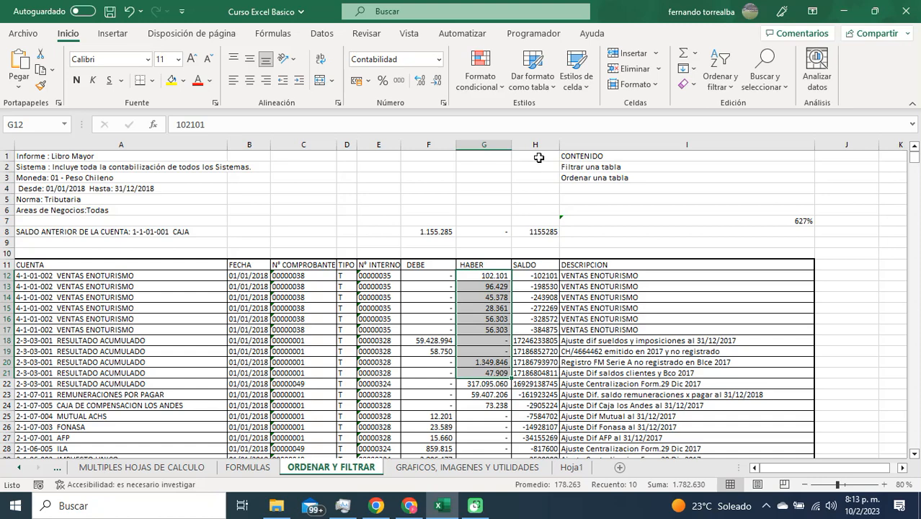
{"action": "left_click", "coordinate": [721, 88]}
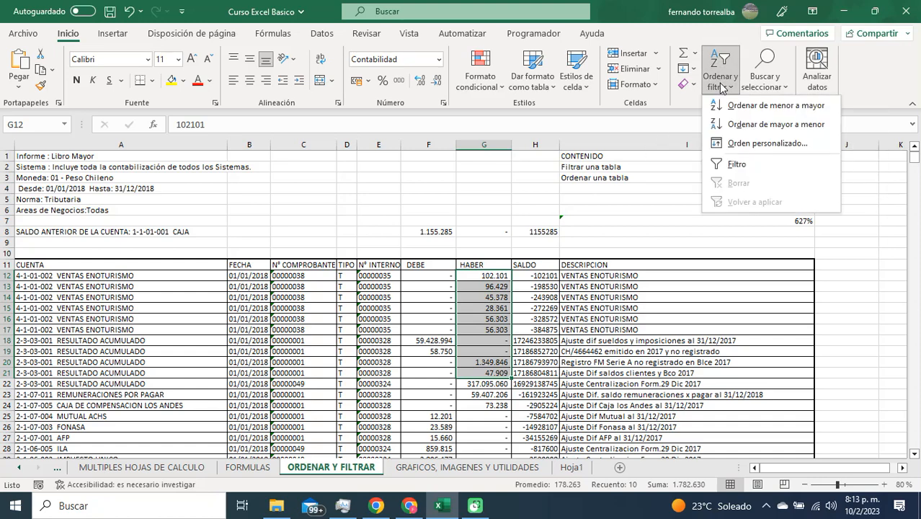
{"action": "left_click", "coordinate": [758, 129]}
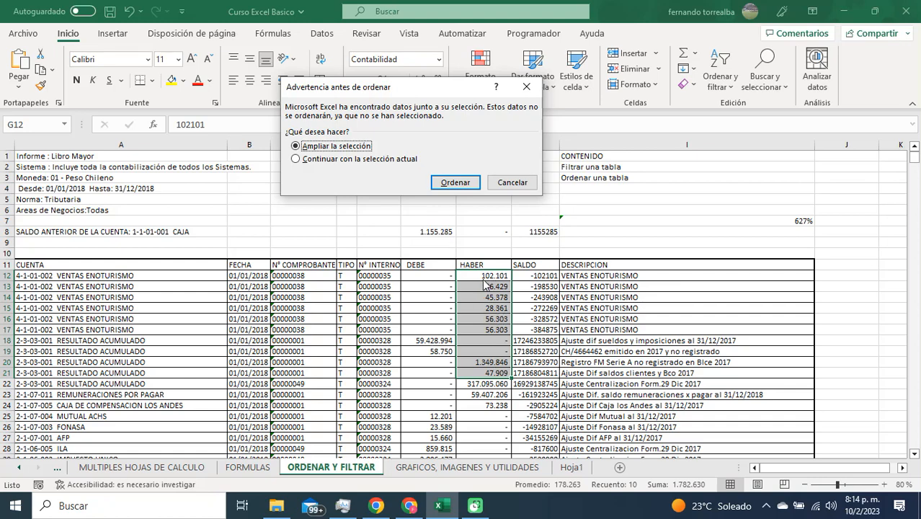
{"action": "left_click", "coordinate": [451, 182]}
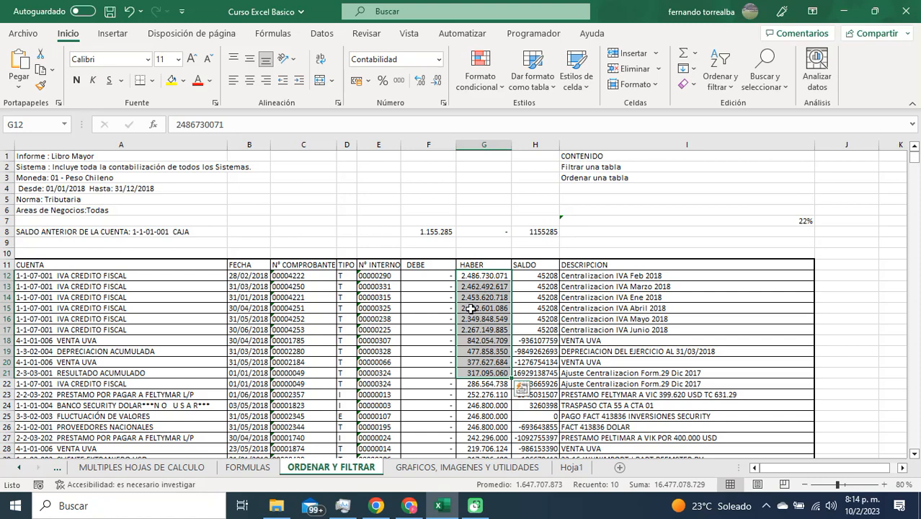
Check the Google Meet call and the open WhatsApp chat in Chrome, and return to the Excel workbook.
{"action": "mouse_move", "coordinate": [411, 507]}
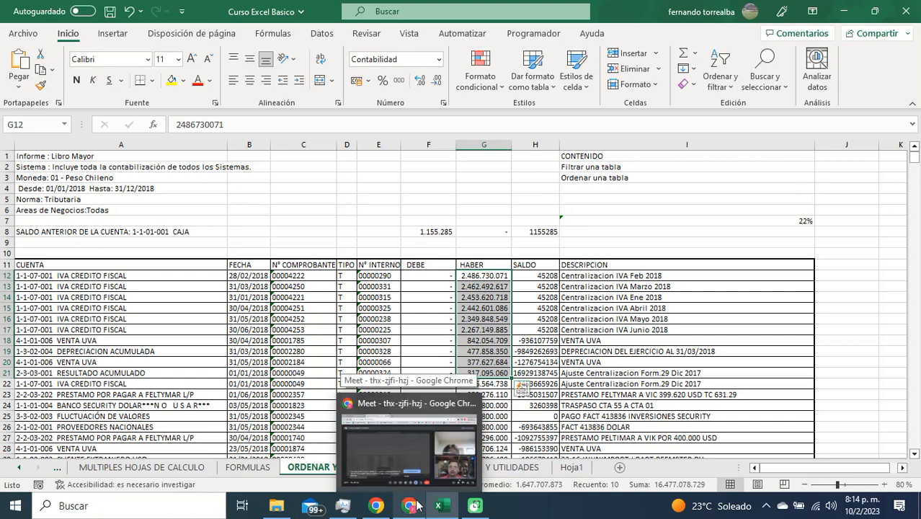
{"action": "mouse_move", "coordinate": [421, 490]}
{"action": "left_click", "coordinate": [421, 469]}
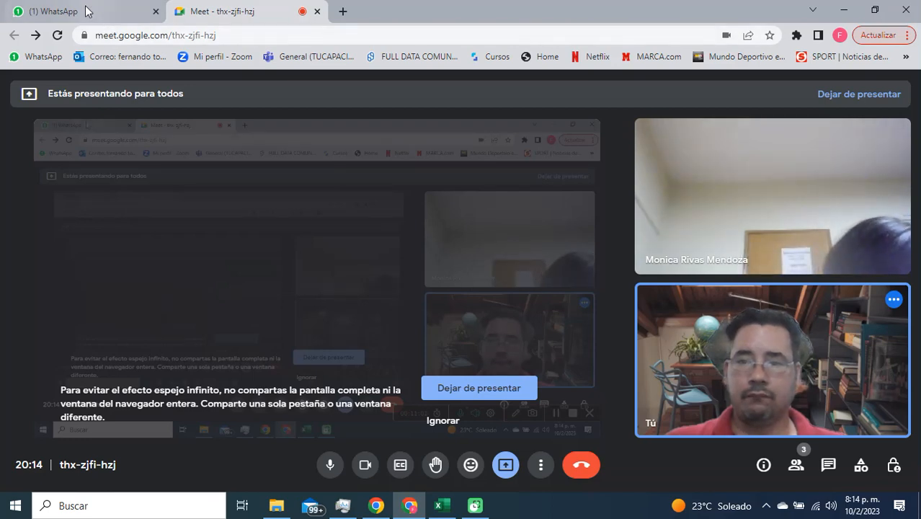
{"action": "mouse_move", "coordinate": [85, 11]}
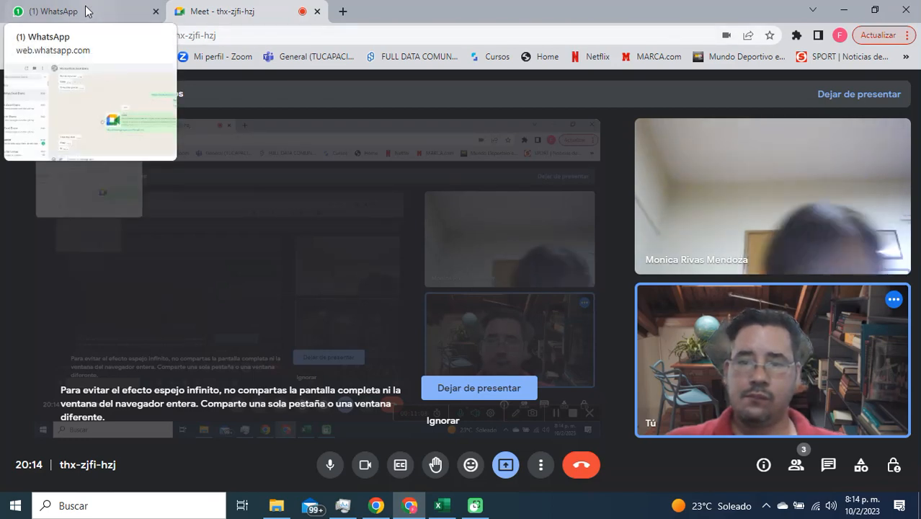
{"action": "left_click", "coordinate": [85, 11]}
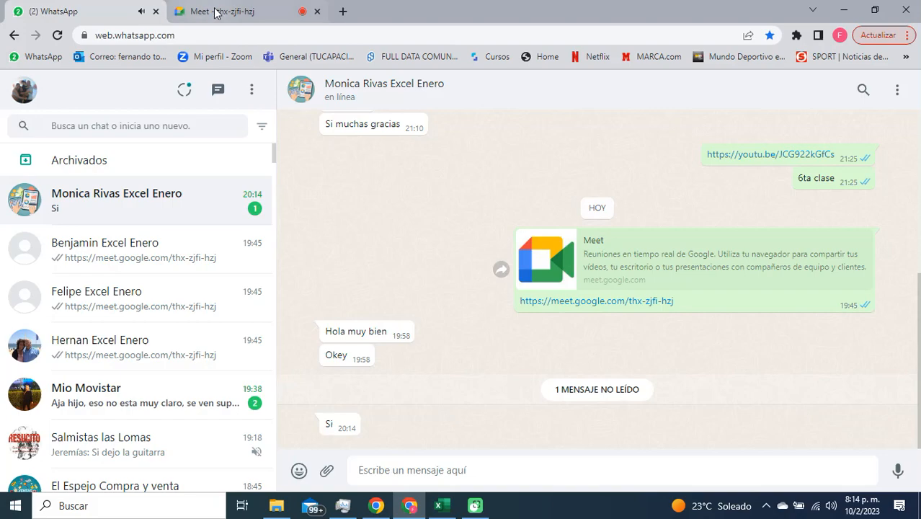
{"action": "left_click", "coordinate": [215, 12]}
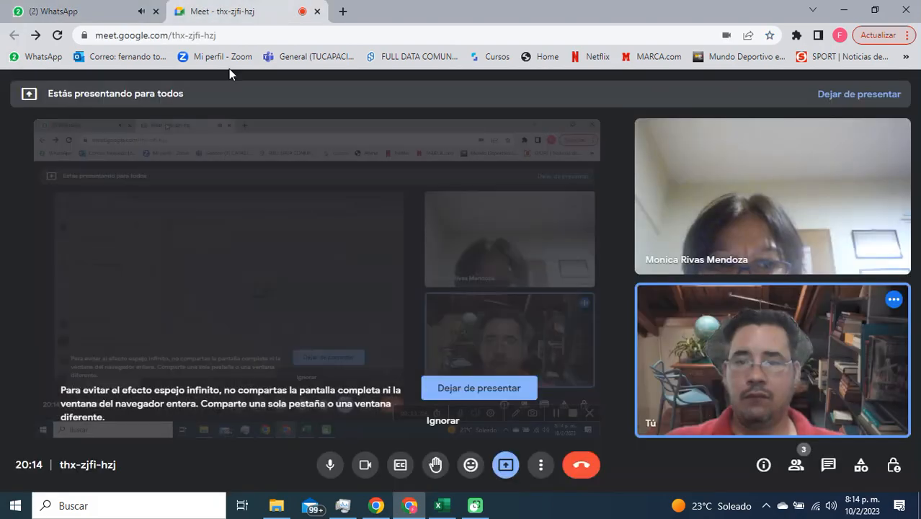
{"action": "left_click", "coordinate": [441, 508]}
Compare the first rows of the FECHA, HABER and SALDO columns by selecting each column's values in turn.
{"action": "left_click", "coordinate": [339, 306]}
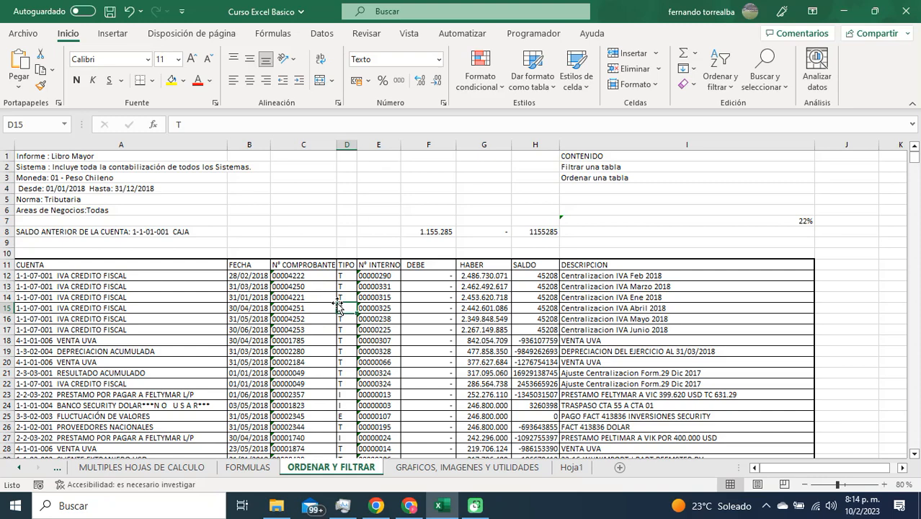
{"action": "left_click_drag", "start_coordinate": [249, 276], "coordinate": [245, 417]}
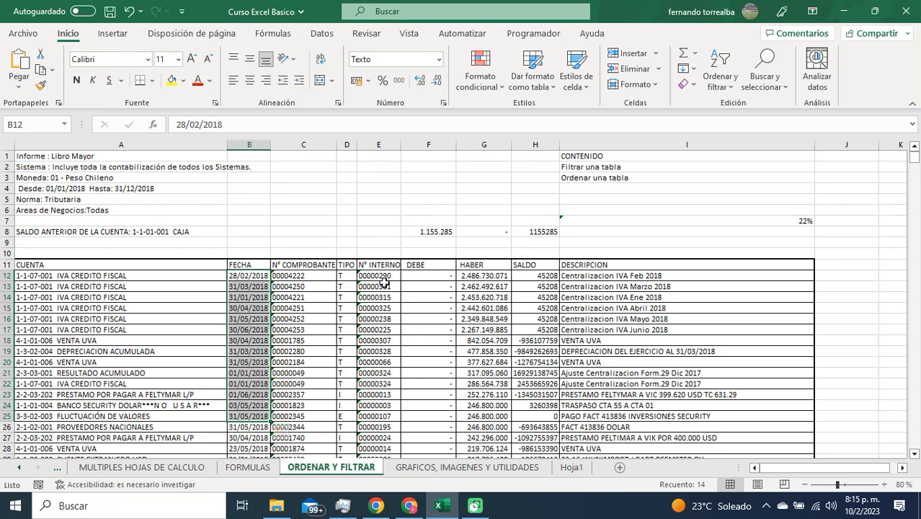
{"action": "left_click_drag", "start_coordinate": [475, 276], "coordinate": [477, 405]}
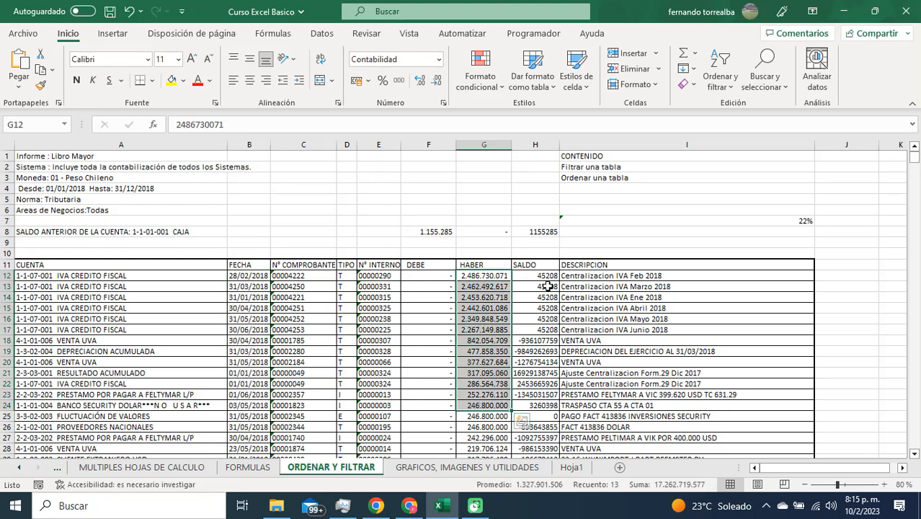
{"action": "left_click_drag", "start_coordinate": [545, 276], "coordinate": [540, 393]}
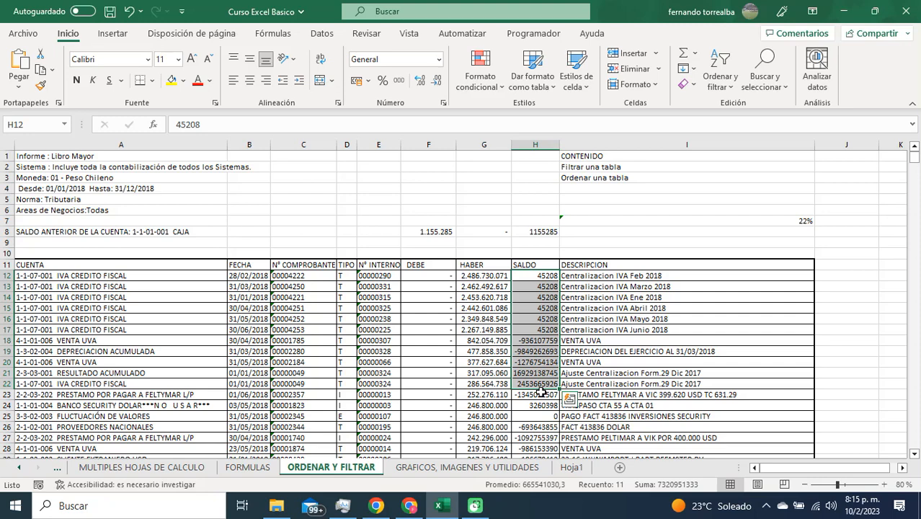
{"action": "left_click_drag", "start_coordinate": [261, 277], "coordinate": [260, 370]}
{"action": "left_click_drag", "start_coordinate": [468, 276], "coordinate": [475, 395]}
{"action": "left_click_drag", "start_coordinate": [541, 275], "coordinate": [537, 351]}
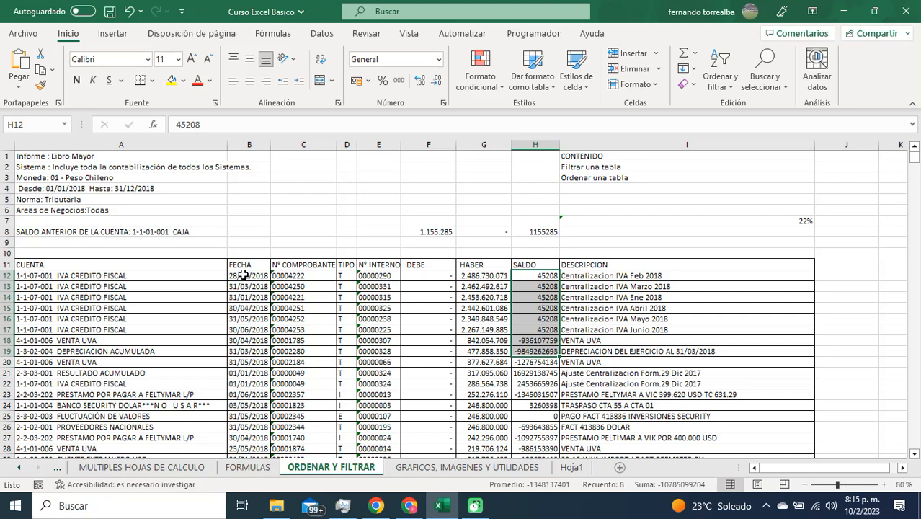
{"action": "left_click_drag", "start_coordinate": [243, 276], "coordinate": [249, 362]}
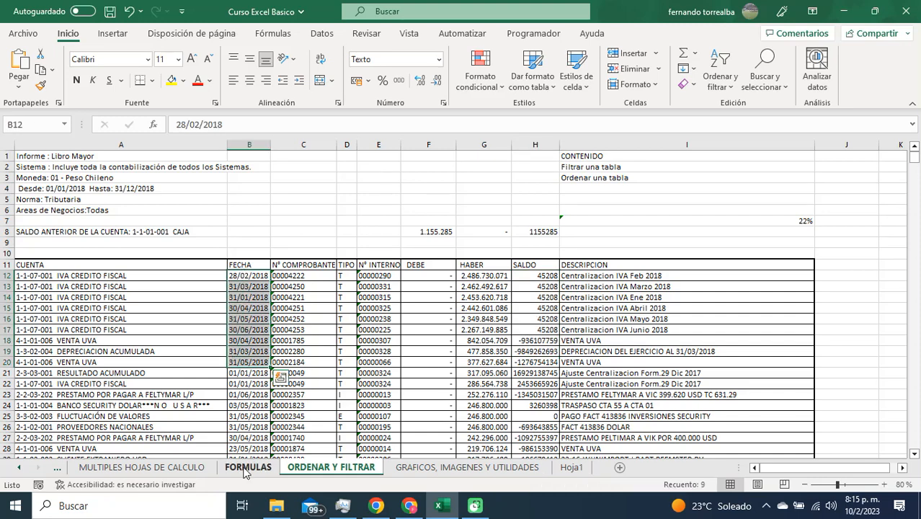
{"action": "left_click_drag", "start_coordinate": [475, 275], "coordinate": [482, 362]}
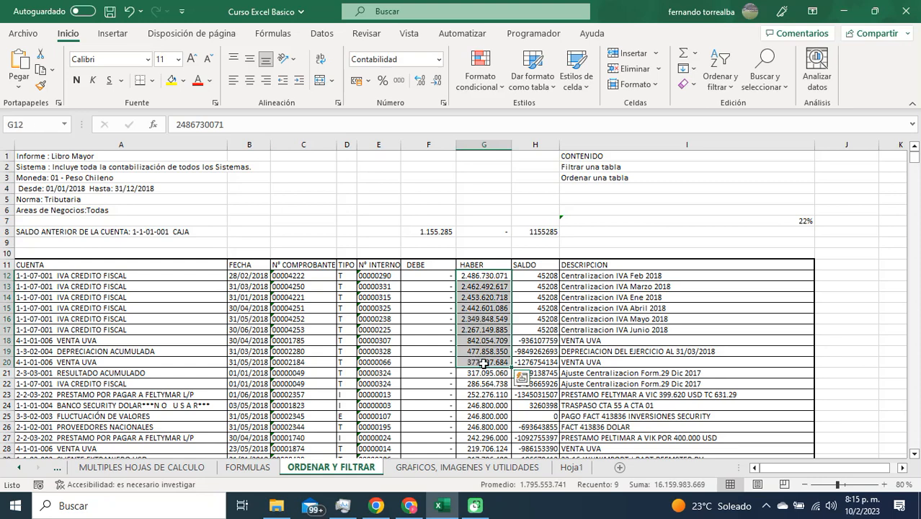
{"action": "left_click_drag", "start_coordinate": [542, 277], "coordinate": [540, 351]}
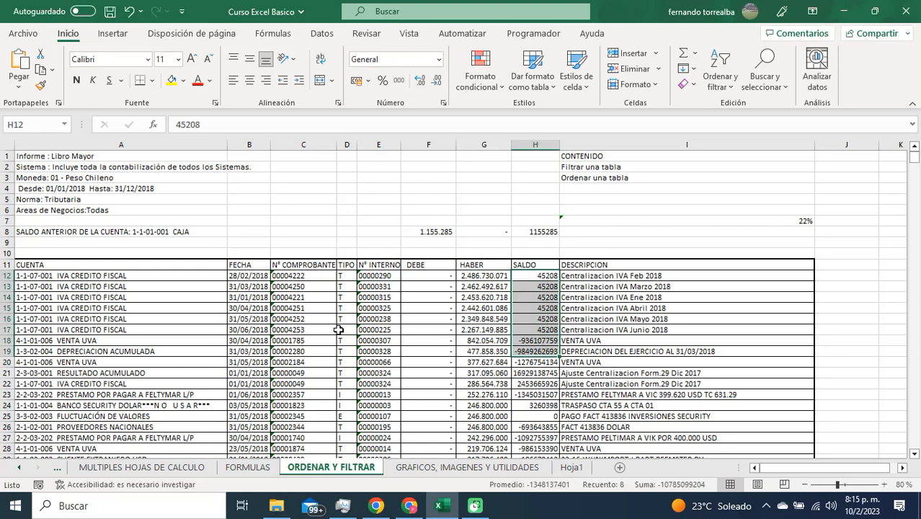
Start a custom sort of the ledger from its header row A11:I11, expanding the selection to the adjacent data.
{"action": "left_click_drag", "start_coordinate": [98, 265], "coordinate": [685, 264]}
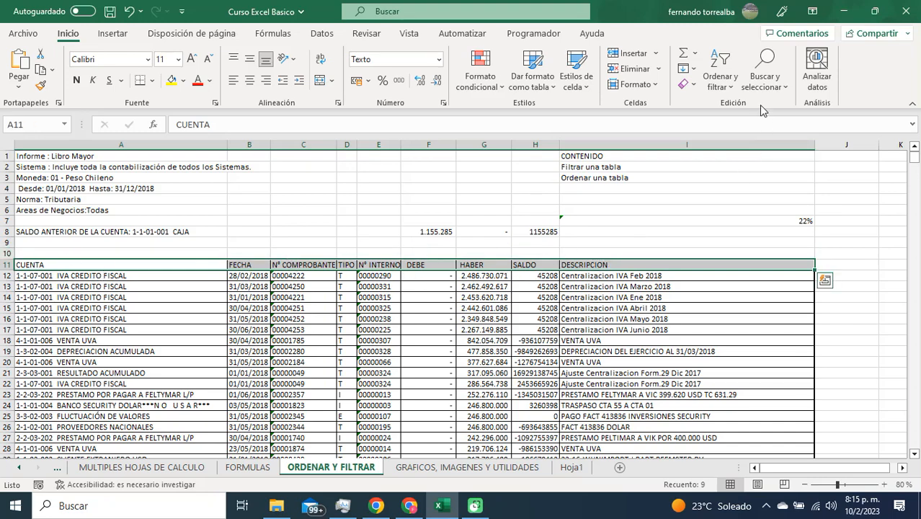
{"action": "left_click", "coordinate": [717, 85]}
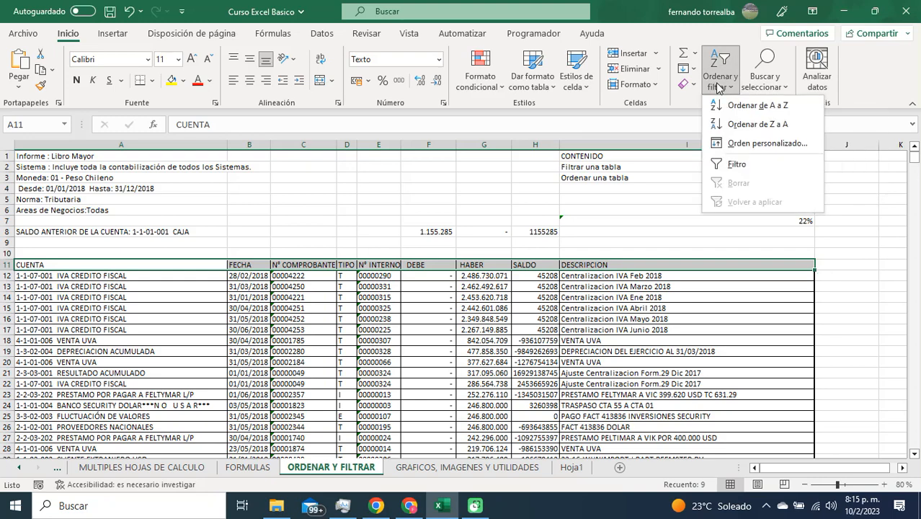
{"action": "left_click", "coordinate": [782, 144]}
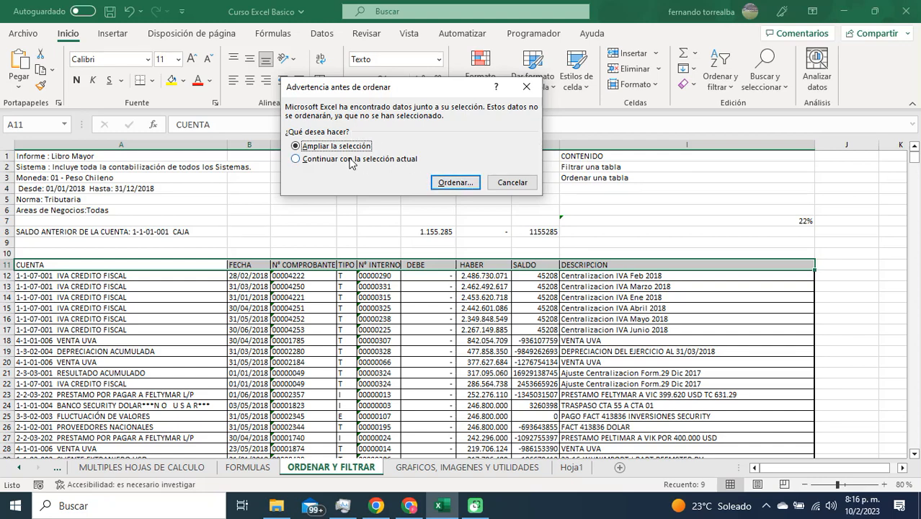
{"action": "left_click", "coordinate": [462, 183]}
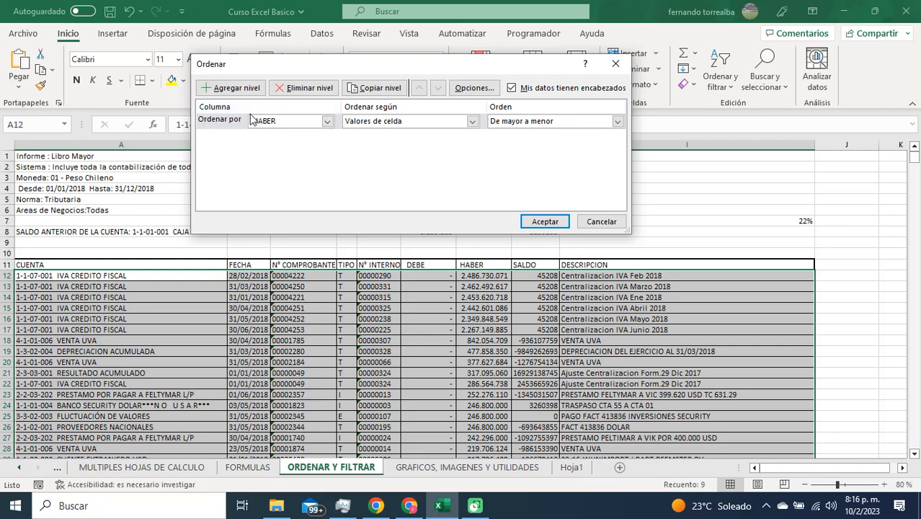
Set the first sort level to FECHA, by cell values (Valores de celda), in A a Z order.
{"action": "left_click", "coordinate": [327, 122]}
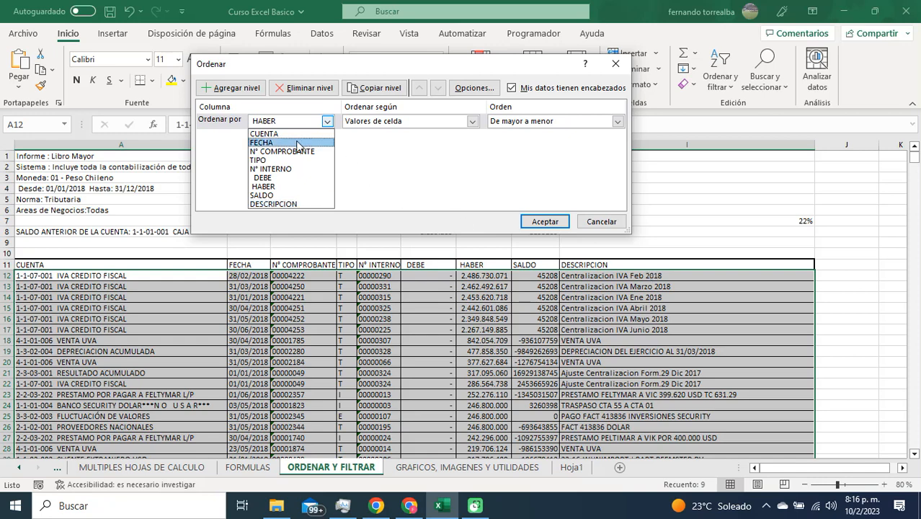
{"action": "left_click", "coordinate": [257, 145]}
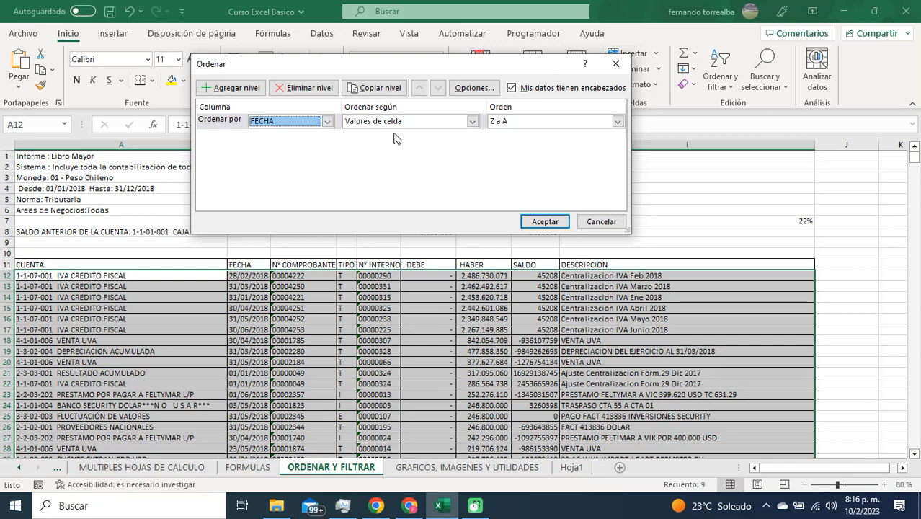
{"action": "left_click", "coordinate": [472, 123]}
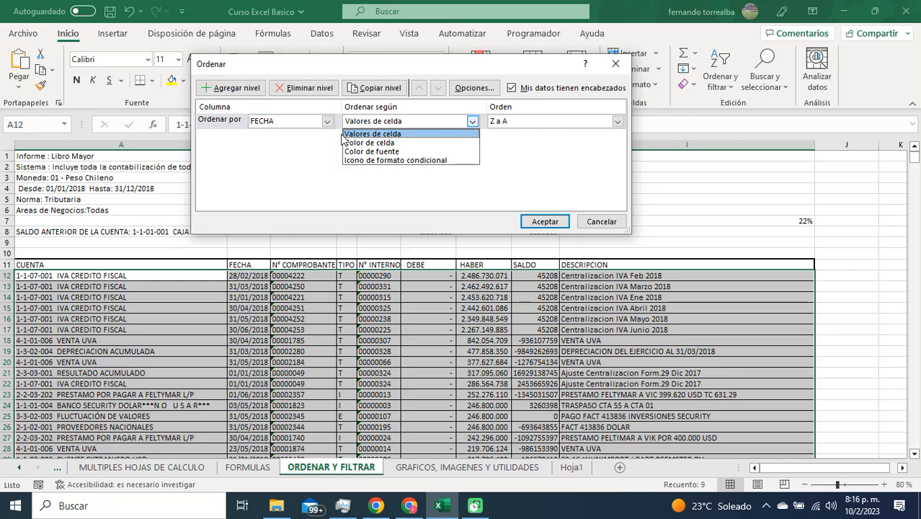
{"action": "left_click", "coordinate": [397, 135]}
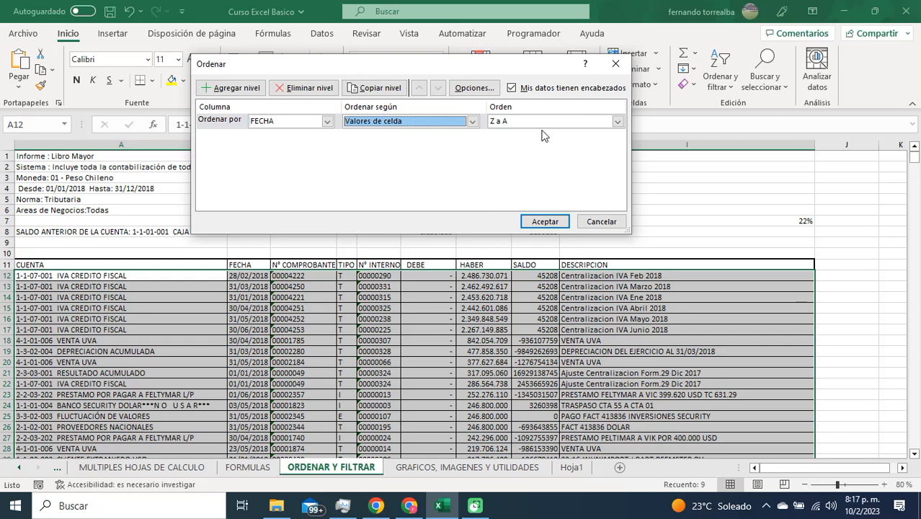
{"action": "left_click", "coordinate": [618, 122]}
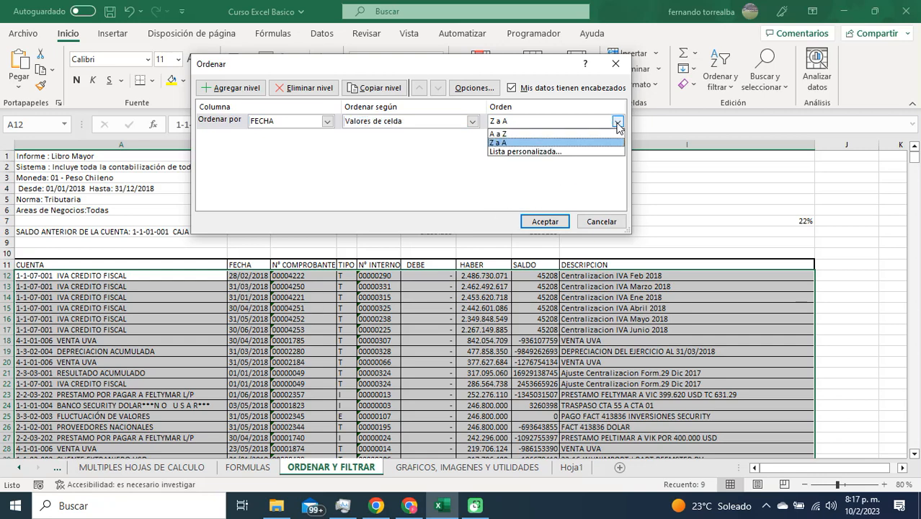
{"action": "left_click", "coordinate": [505, 134]}
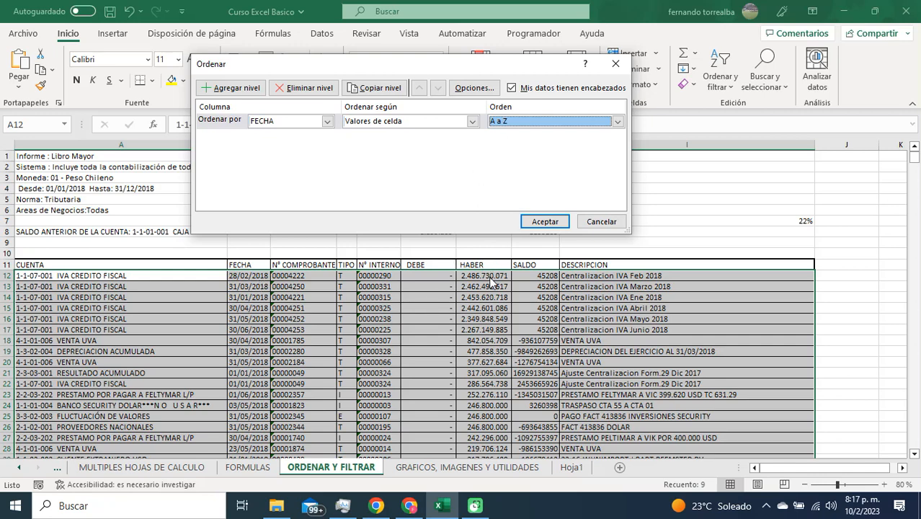
Add a second sort level on HABER, by cell values, ordered De mayor a menor.
{"action": "left_click", "coordinate": [234, 89]}
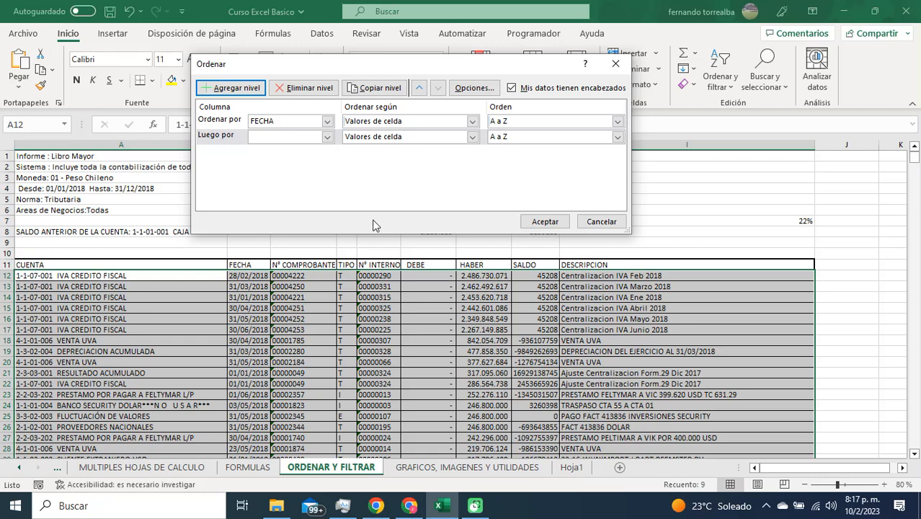
{"action": "left_click", "coordinate": [326, 137]}
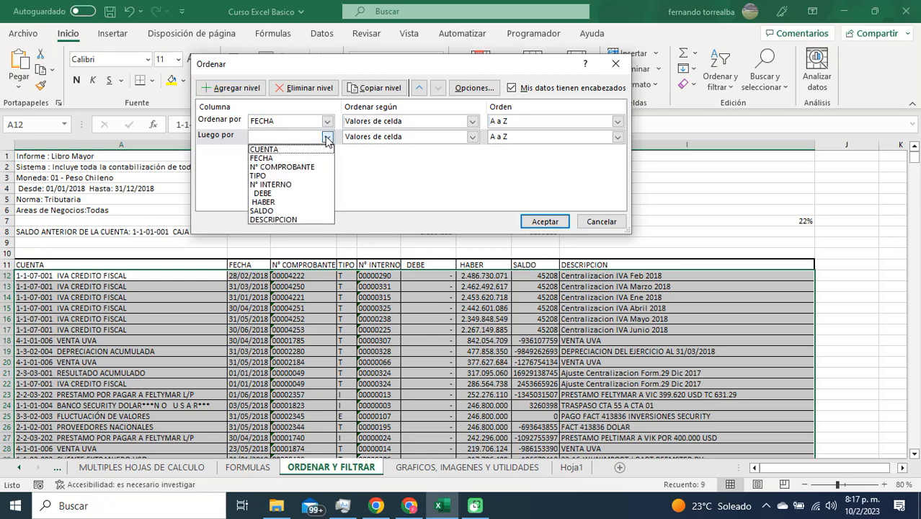
{"action": "left_click", "coordinate": [278, 202]}
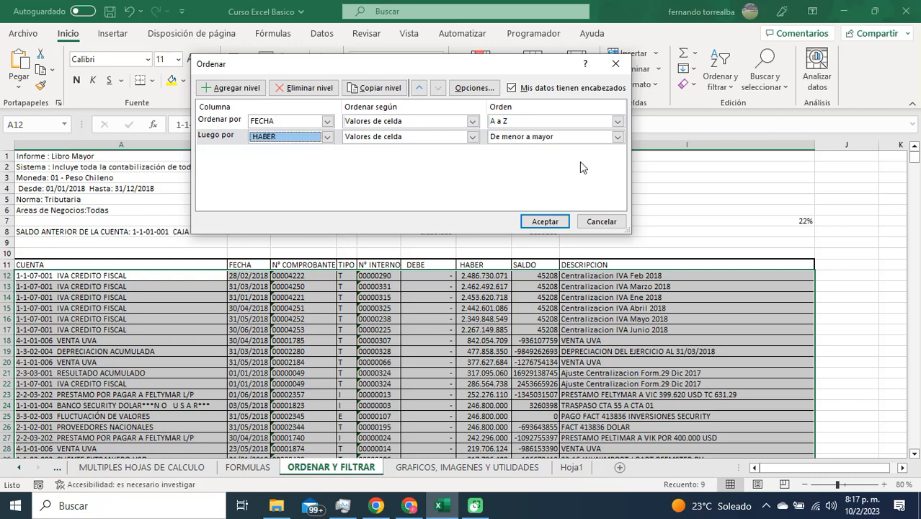
{"action": "left_click", "coordinate": [618, 139]}
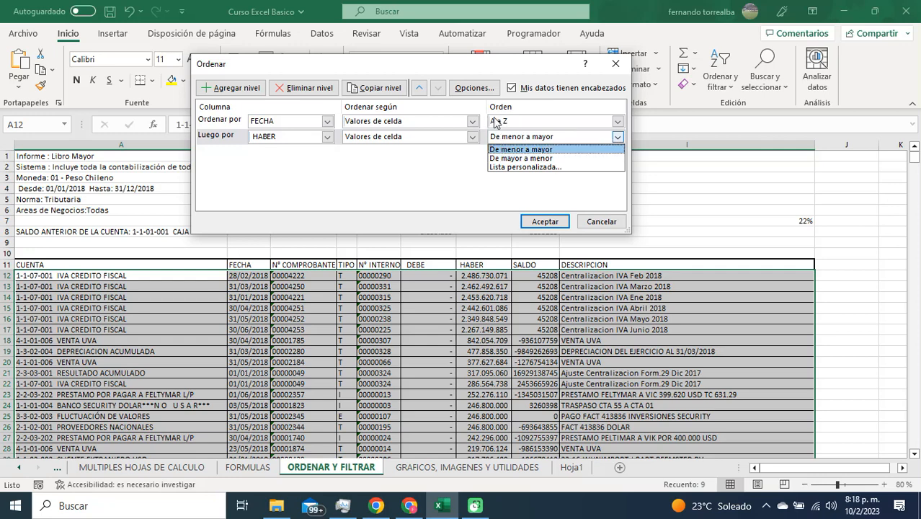
{"action": "left_click", "coordinate": [535, 158]}
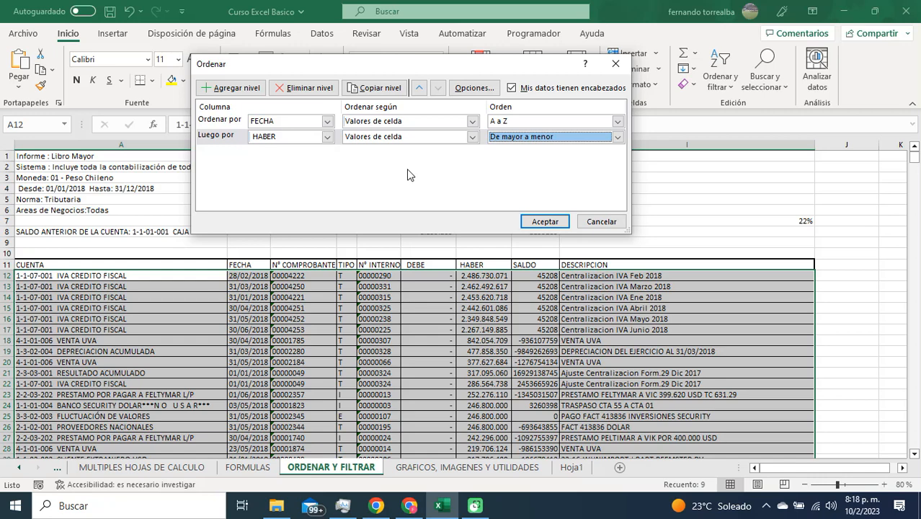
Point out the priority of the FECHA and HABER sort levels by highlighting each one in turn.
{"action": "left_click", "coordinate": [221, 124]}
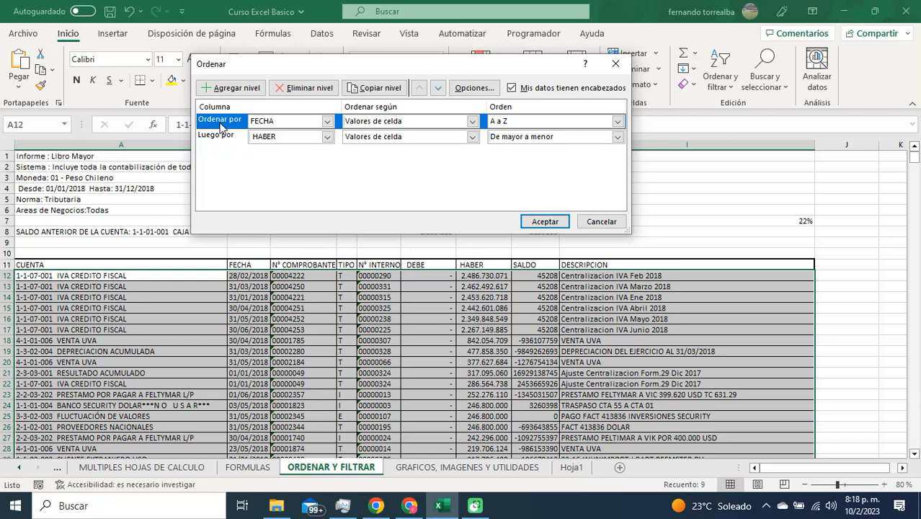
{"action": "left_click", "coordinate": [222, 141]}
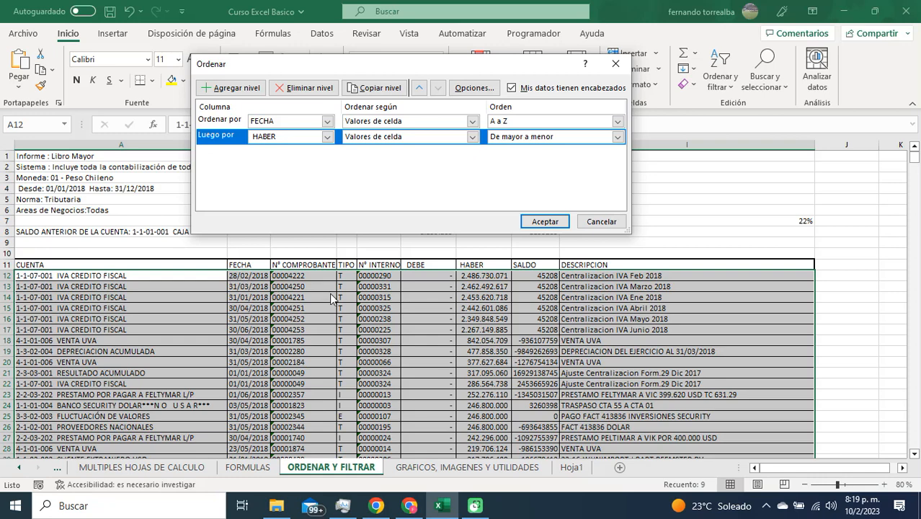
{"action": "left_click", "coordinate": [222, 121]}
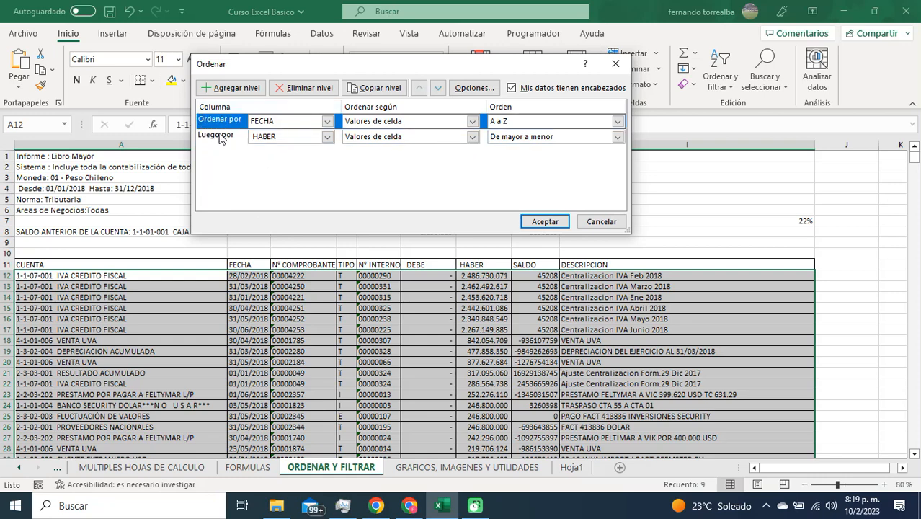
{"action": "left_click", "coordinate": [221, 137]}
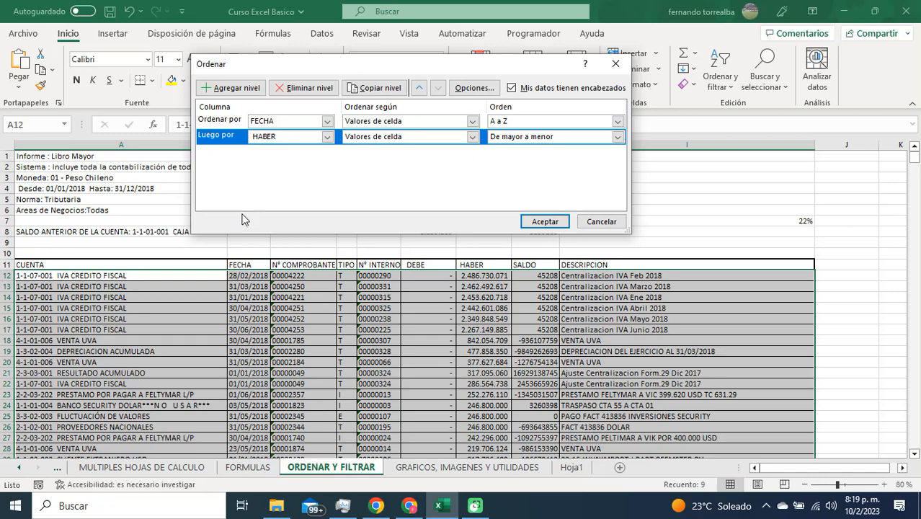
Add a third sort level on SALDO, ordered De menor a mayor, and run the sort with numbers stored as text sorted separately.
{"action": "left_click", "coordinate": [235, 87]}
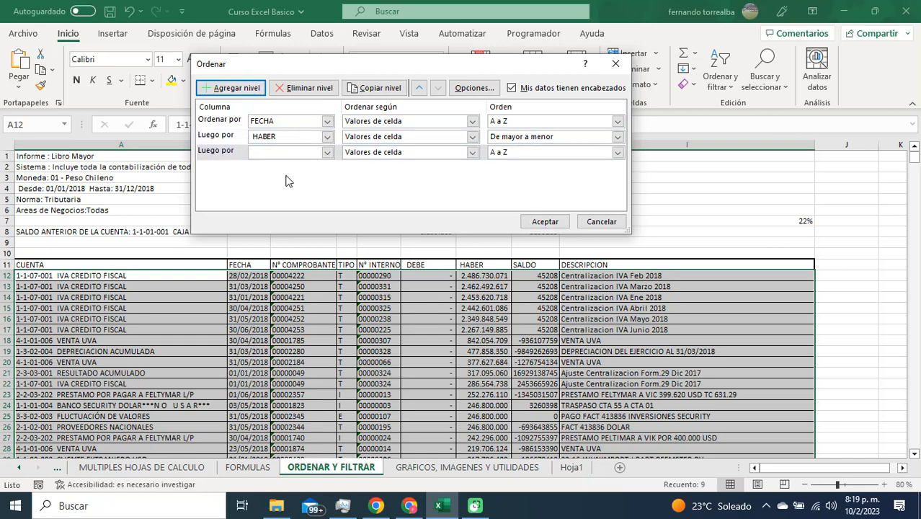
{"action": "left_click", "coordinate": [321, 154]}
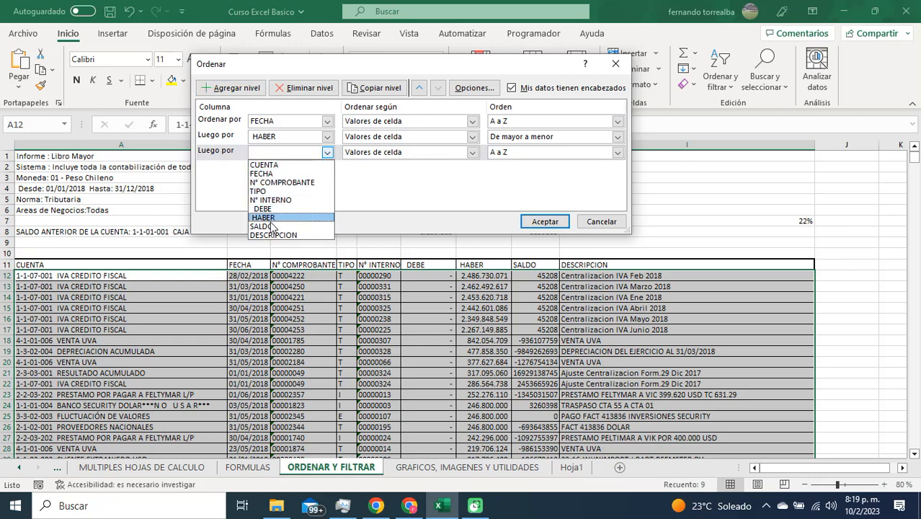
{"action": "left_click", "coordinate": [270, 219]}
{"action": "left_click", "coordinate": [297, 153]}
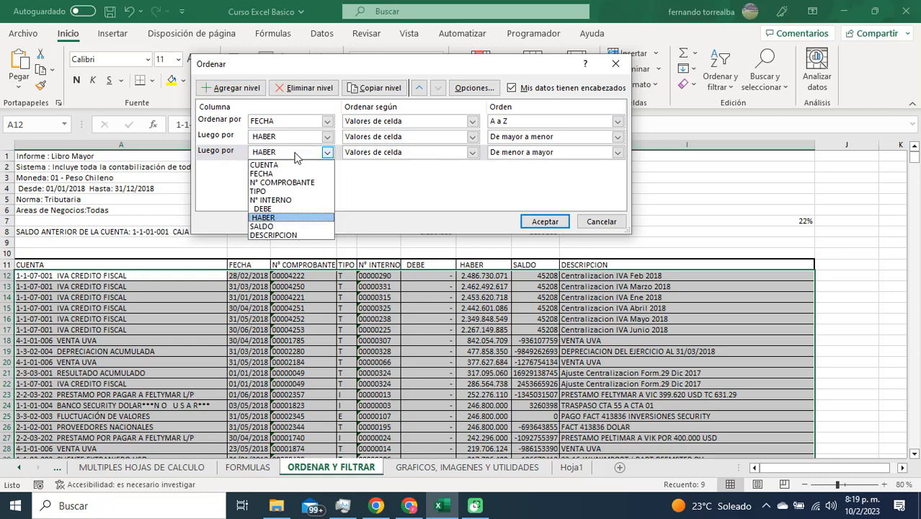
{"action": "left_click", "coordinate": [273, 228]}
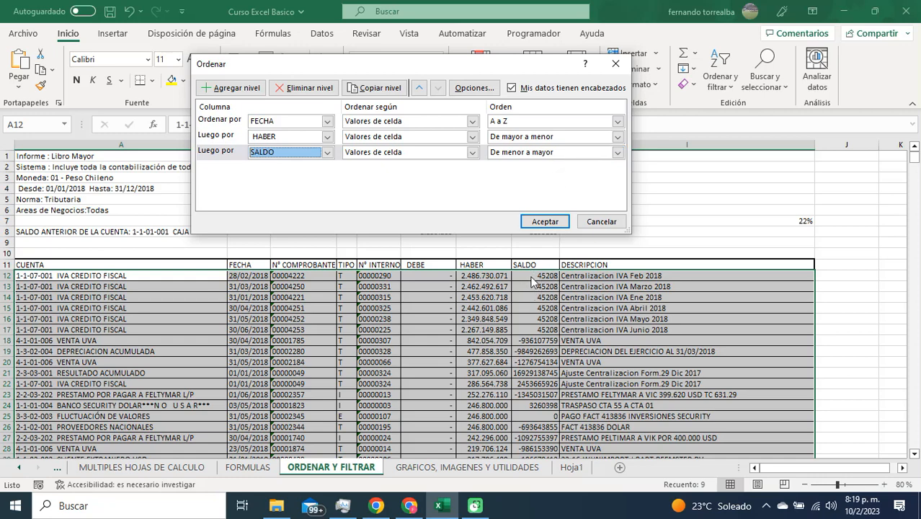
{"action": "left_click", "coordinate": [559, 154]}
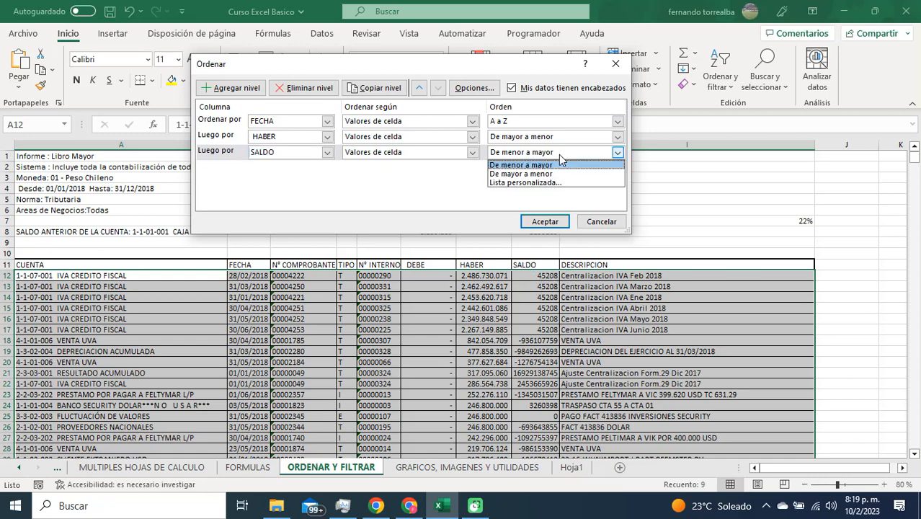
{"action": "left_click", "coordinate": [533, 167]}
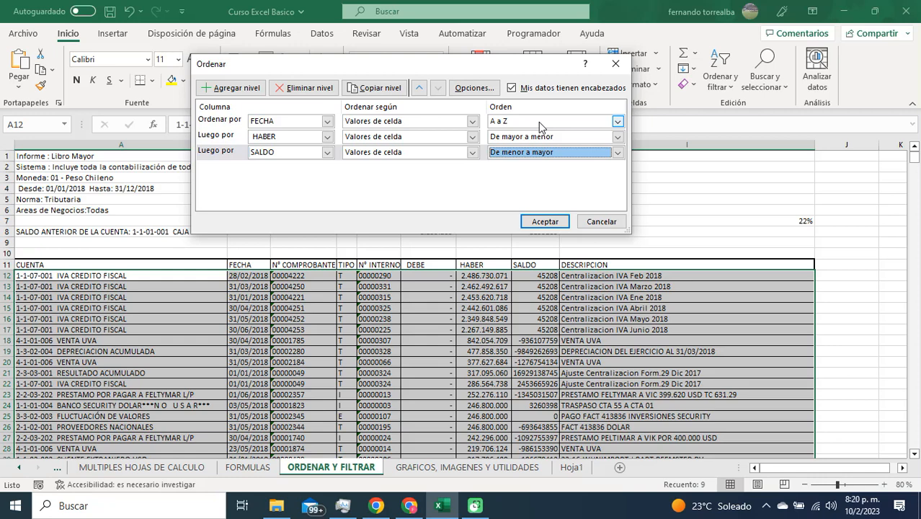
{"action": "left_click", "coordinate": [546, 222]}
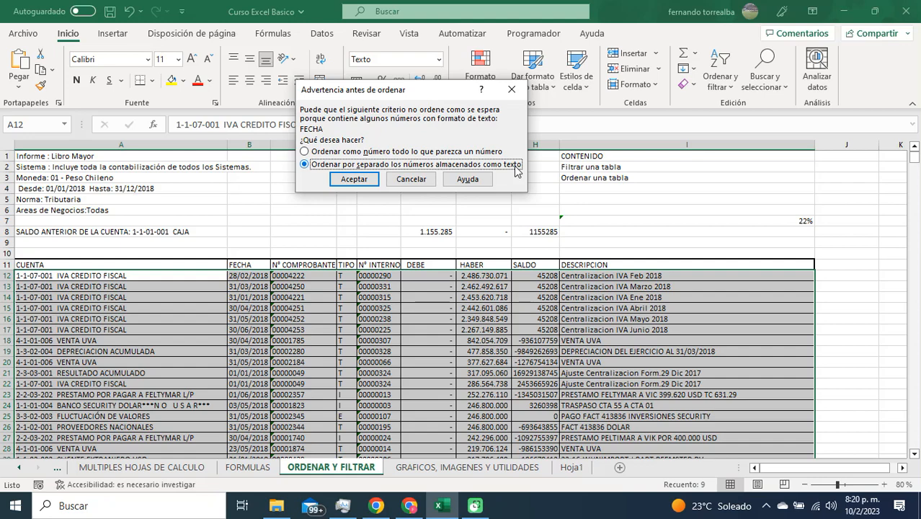
{"action": "left_click", "coordinate": [363, 180]}
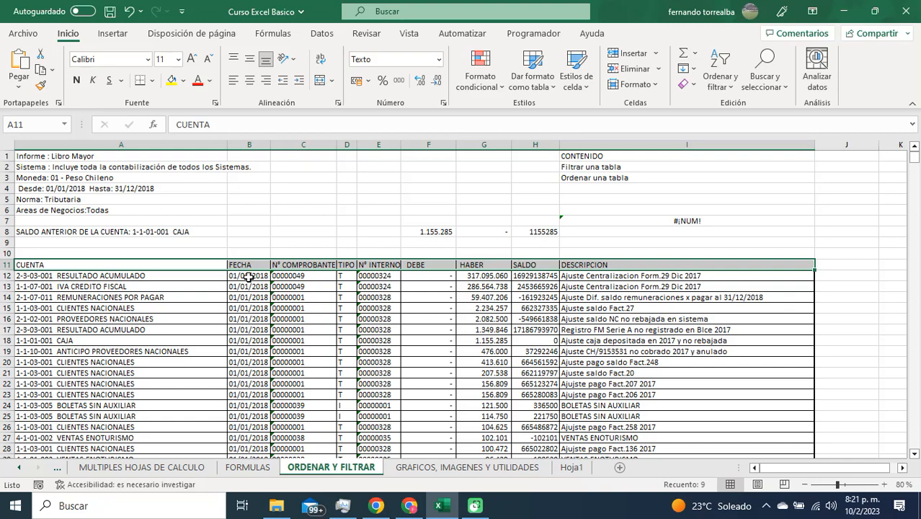
Review the sorted order by selecting the FECHA values B12:B26, the HABER values G12:G22 and the SALDO values H12:H18.
{"action": "left_click_drag", "start_coordinate": [248, 276], "coordinate": [277, 429]}
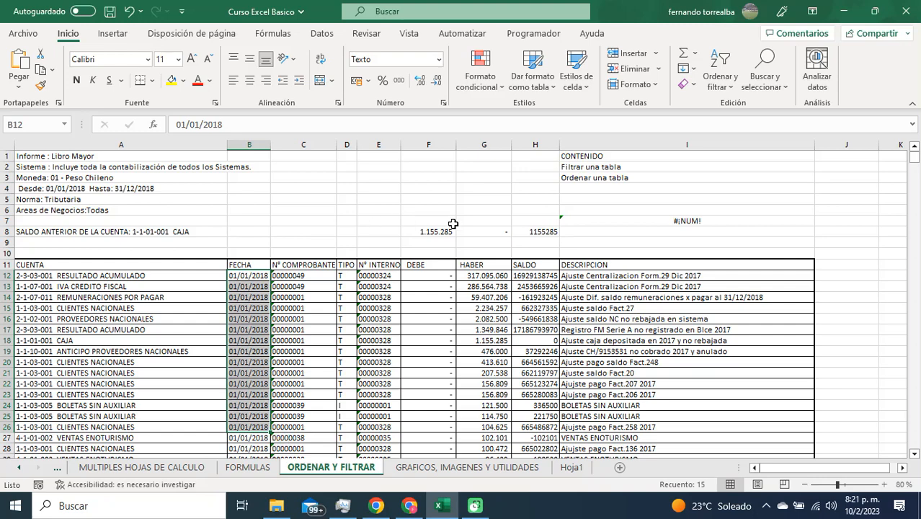
{"action": "left_click_drag", "start_coordinate": [496, 278], "coordinate": [493, 382]}
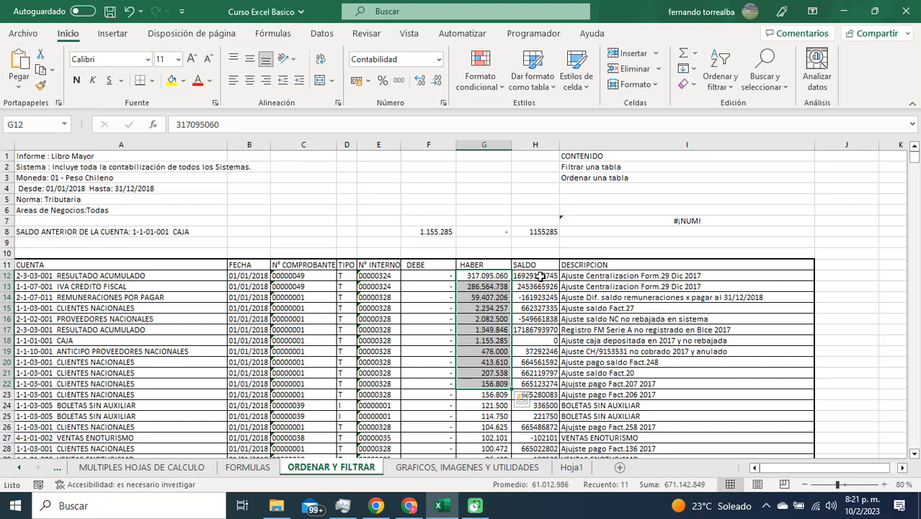
{"action": "left_click_drag", "start_coordinate": [539, 276], "coordinate": [540, 339]}
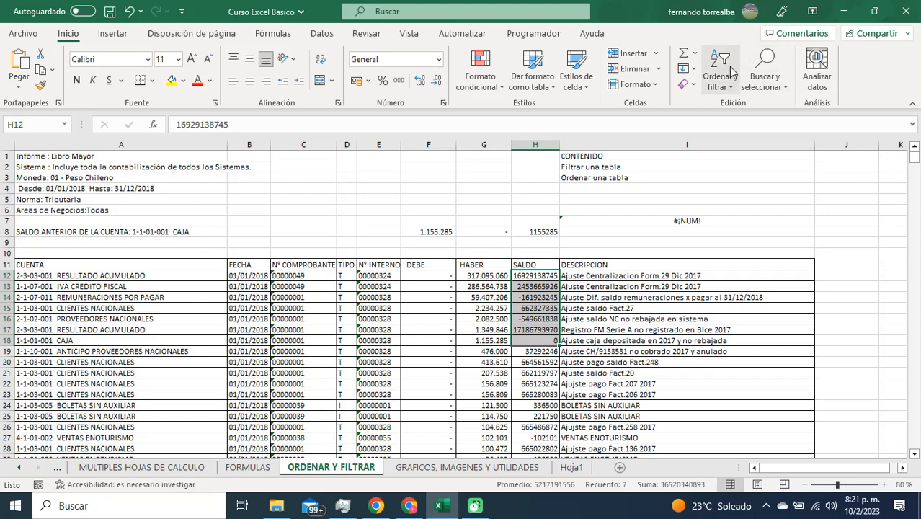
Check the Google Meet call and the WhatsApp chat in Chrome, and return to the Excel ledger at cell I22.
{"action": "left_click", "coordinate": [423, 509]}
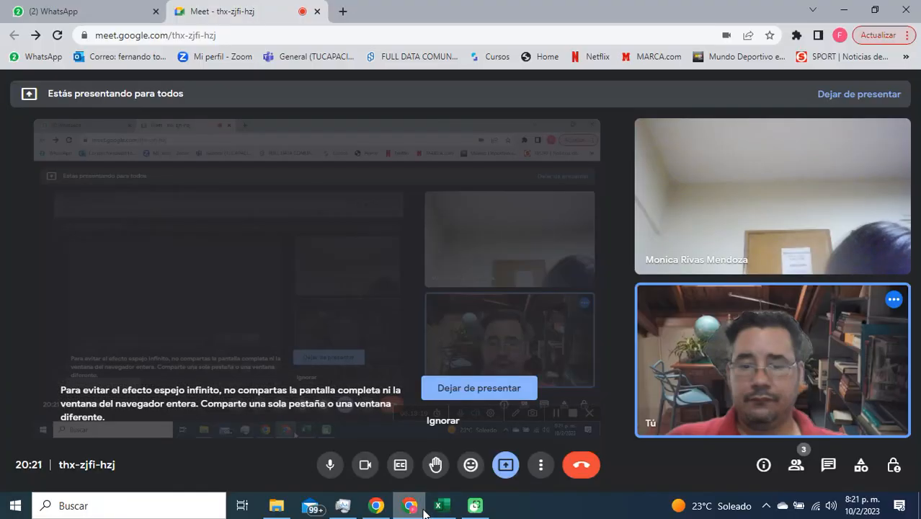
{"action": "left_click", "coordinate": [103, 9]}
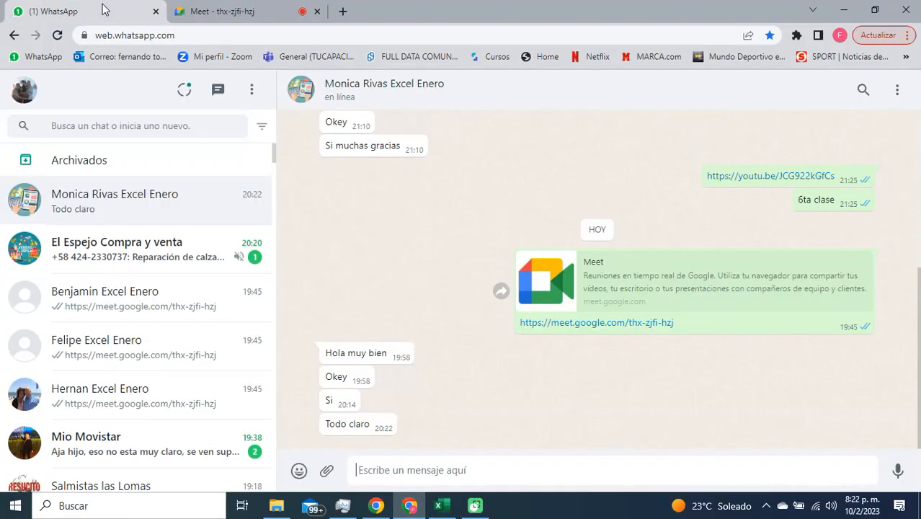
{"action": "left_click", "coordinate": [237, 10]}
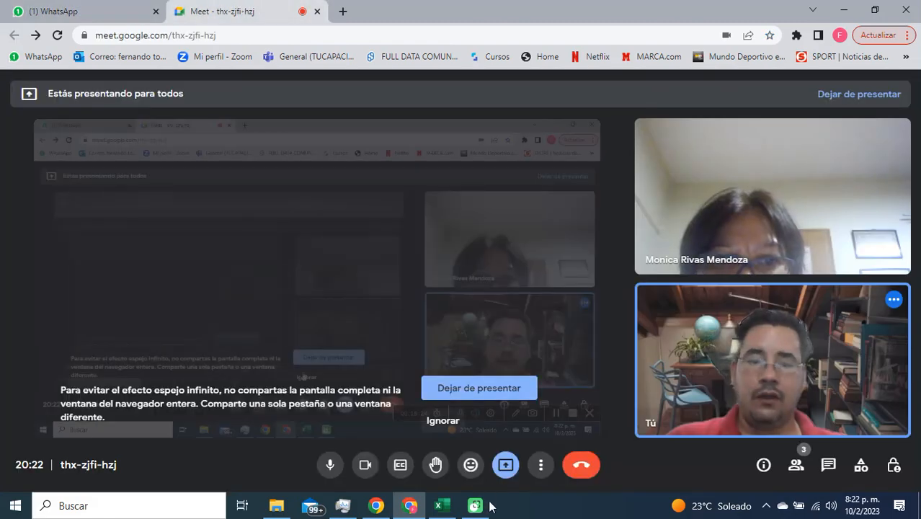
{"action": "left_click", "coordinate": [439, 506]}
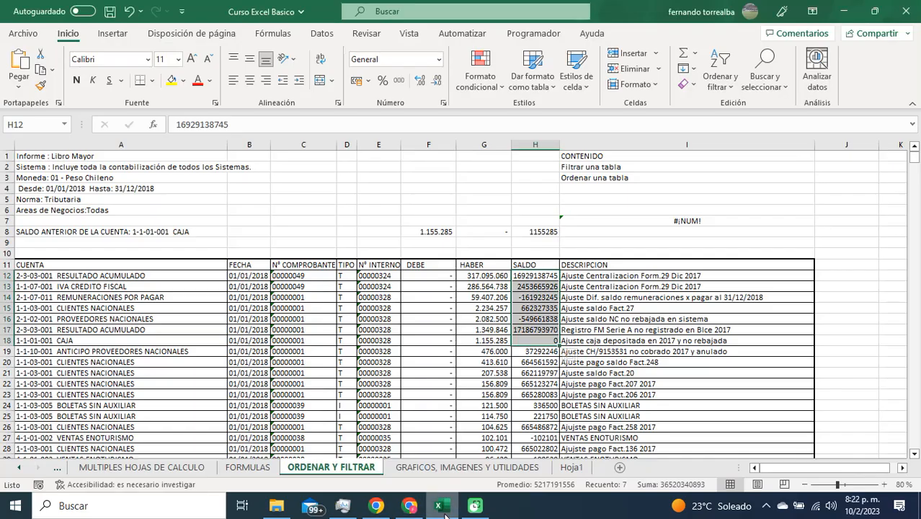
{"action": "left_click", "coordinate": [617, 383]}
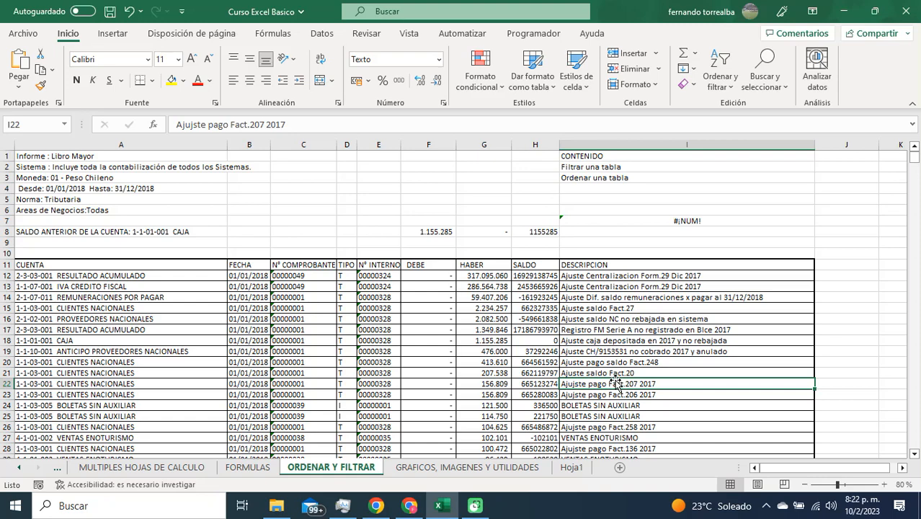
Delete the SALDO, HABER and FECHA levels from the ledger's custom sort and accept the empty sort list.
{"action": "left_click", "coordinate": [734, 83]}
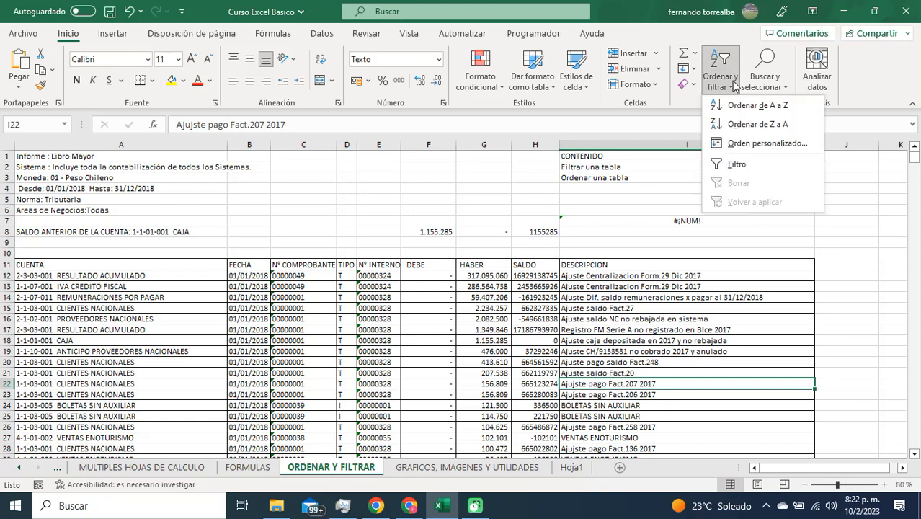
{"action": "left_click", "coordinate": [747, 141]}
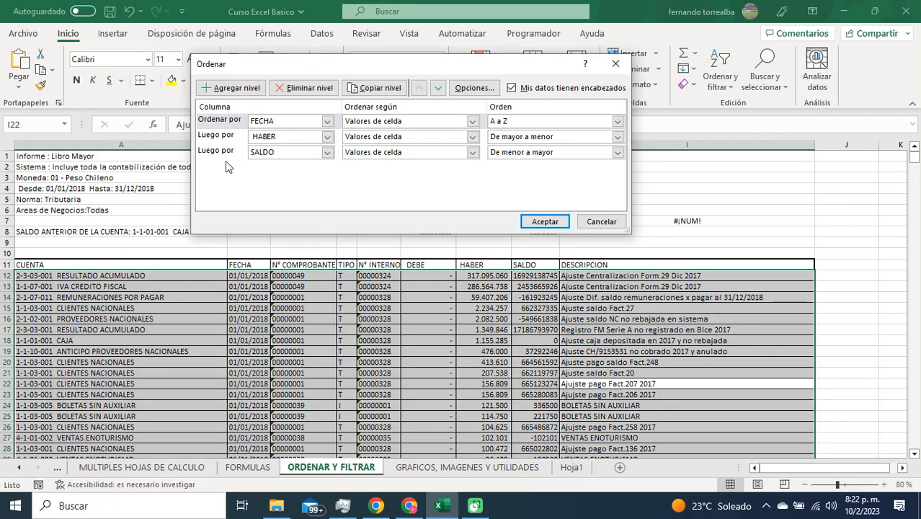
{"action": "left_click", "coordinate": [225, 151]}
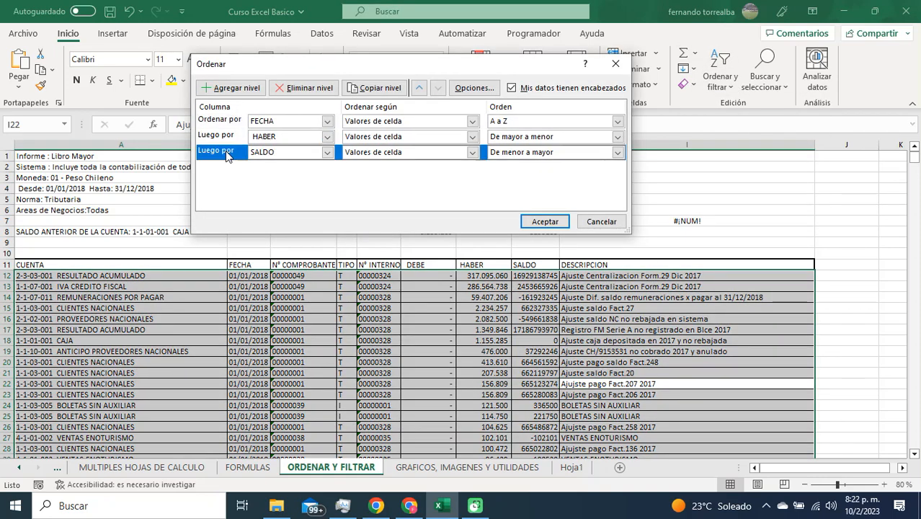
{"action": "left_click", "coordinate": [291, 89]}
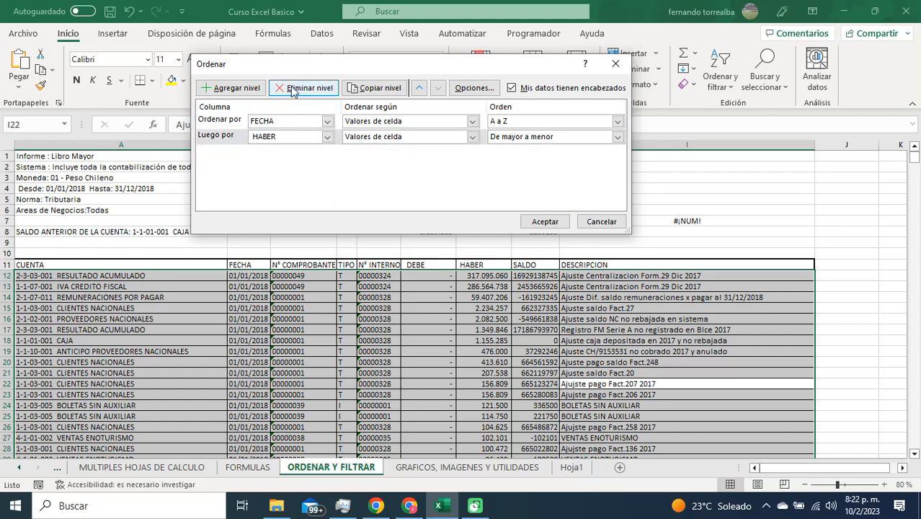
{"action": "left_click", "coordinate": [296, 89]}
{"action": "left_click", "coordinate": [303, 88]}
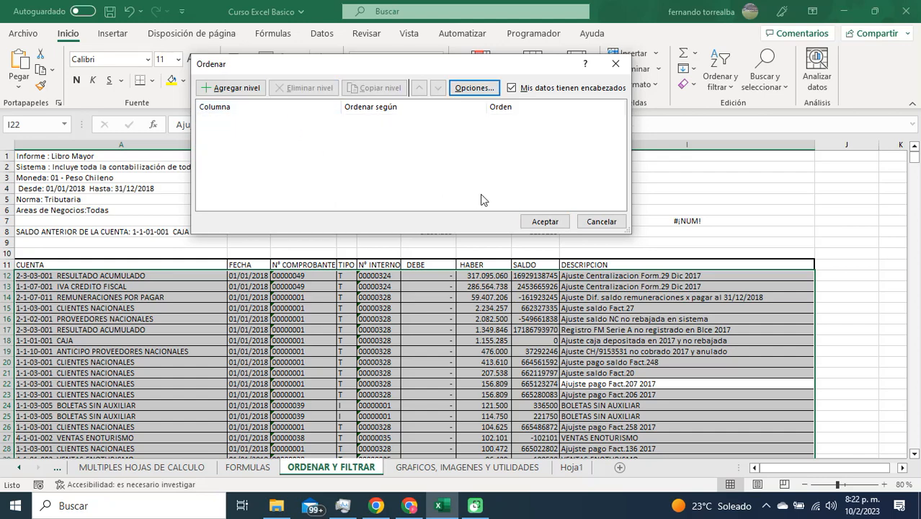
{"action": "left_click", "coordinate": [545, 223]}
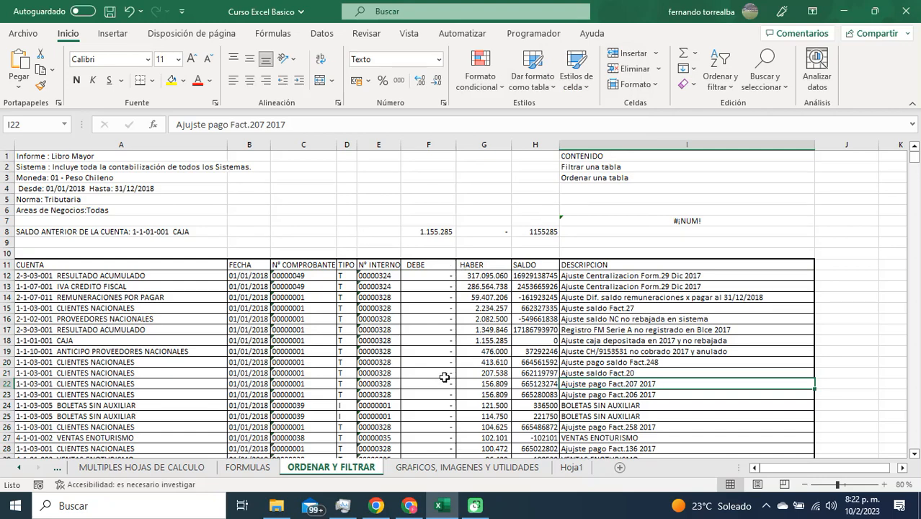
Turn on filtering for the ledger's header row A11:I11, after viewing the filter options offered for the selected cells.
{"action": "left_click", "coordinate": [300, 367]}
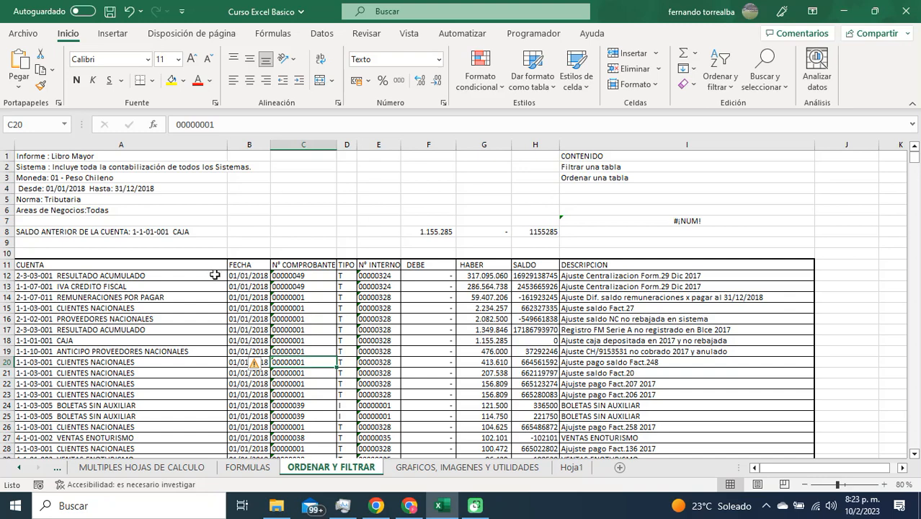
{"action": "left_click_drag", "start_coordinate": [201, 264], "coordinate": [605, 261]}
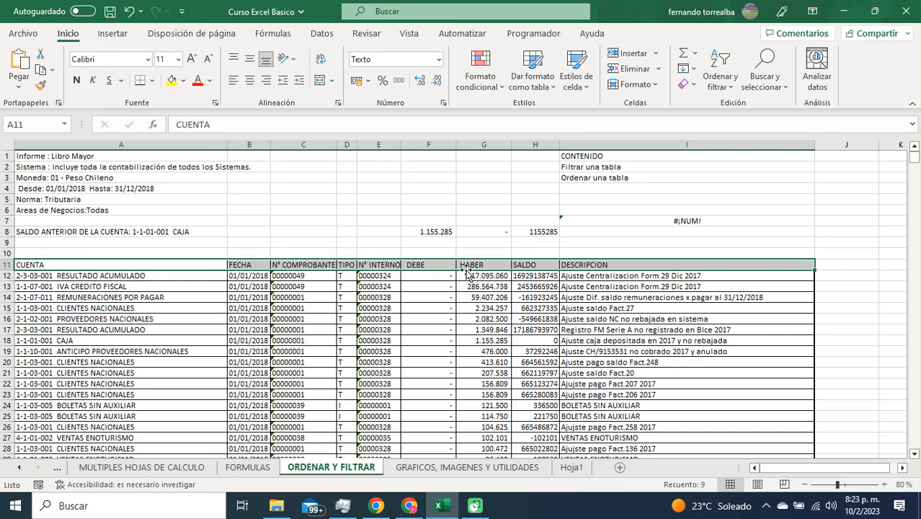
{"action": "right_click", "coordinate": [374, 266]}
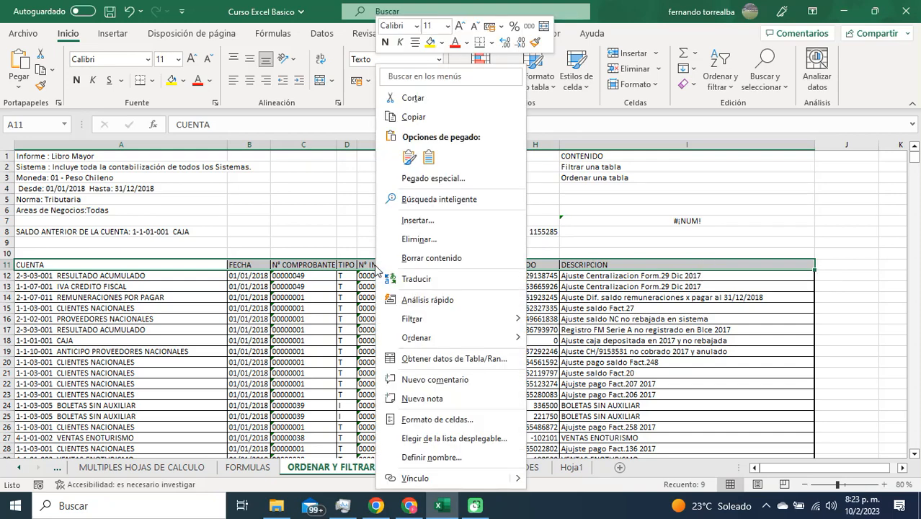
{"action": "mouse_move", "coordinate": [425, 321]}
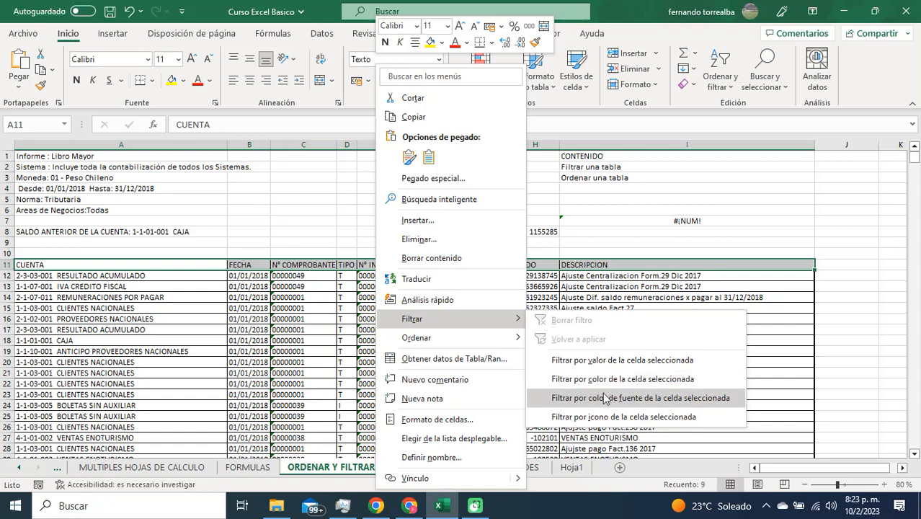
{"action": "left_click", "coordinate": [280, 325]}
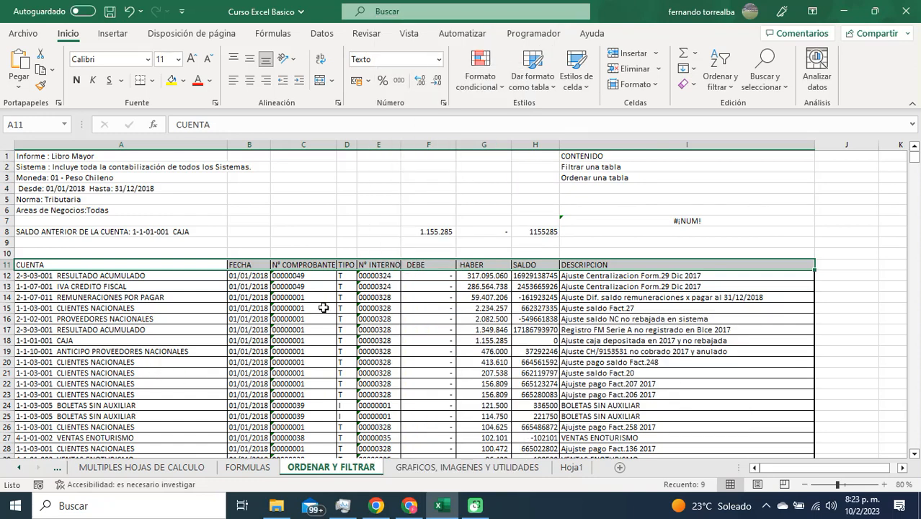
{"action": "left_click", "coordinate": [721, 80]}
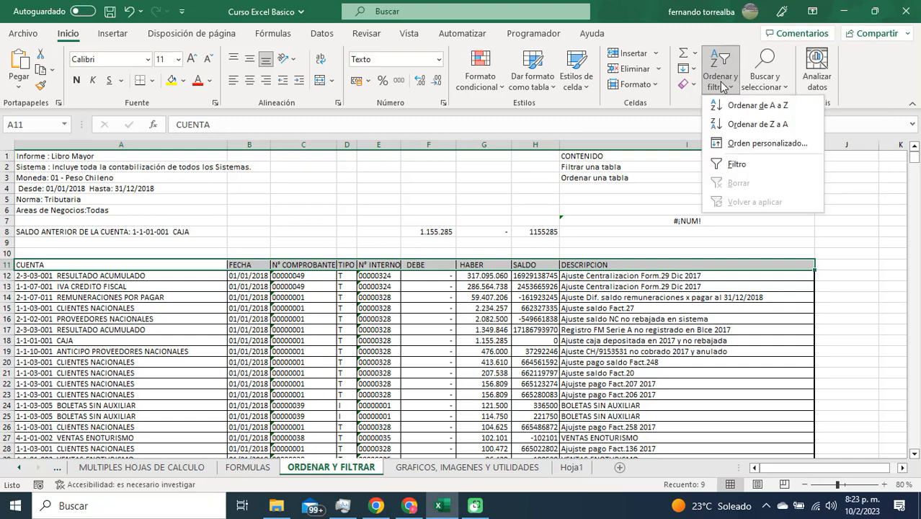
{"action": "left_click", "coordinate": [755, 166]}
{"action": "left_click", "coordinate": [450, 341]}
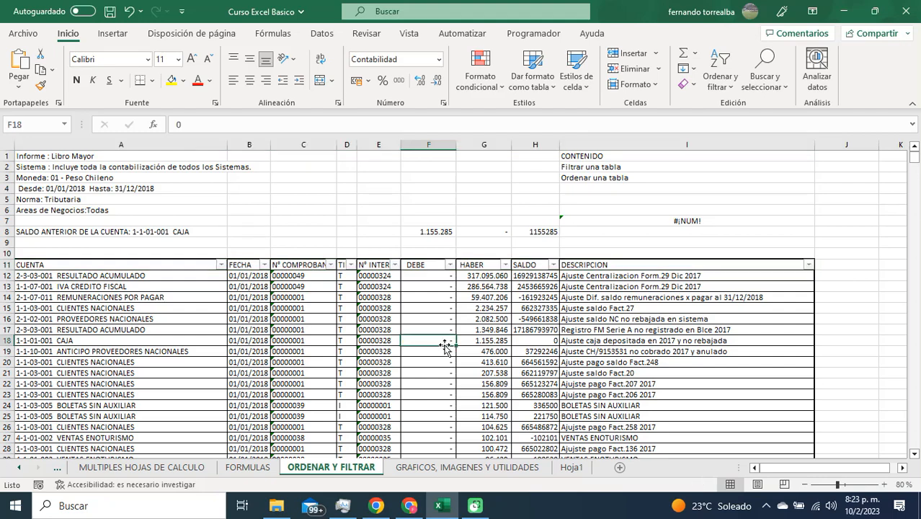
Point out the filterable headers CUENTA, FECHA and N° COMPROBANTE by selecting each one in turn.
{"action": "left_click", "coordinate": [192, 264]}
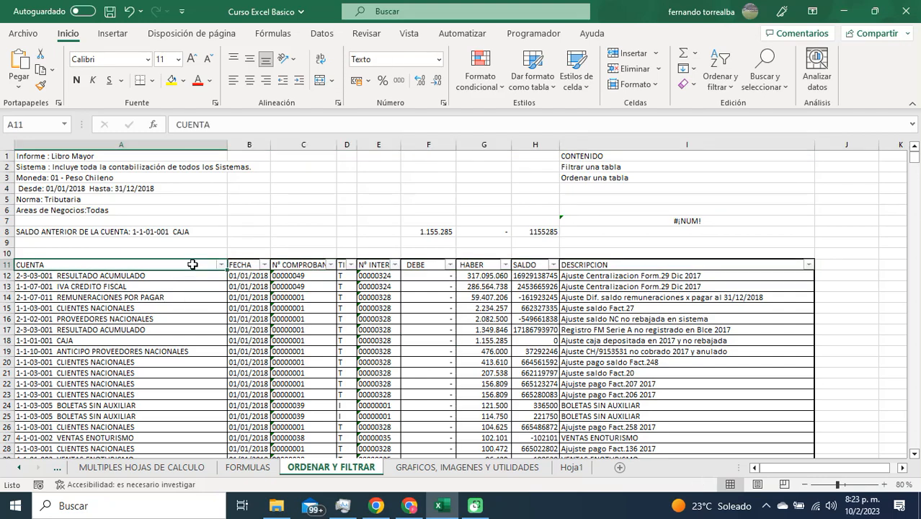
{"action": "left_click", "coordinate": [249, 264]}
{"action": "left_click", "coordinate": [302, 264]}
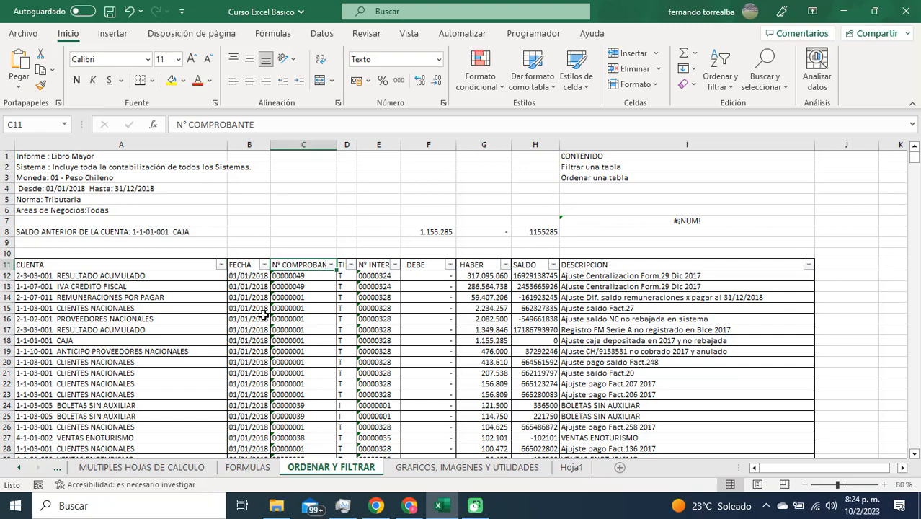
Sort the ledger by the yellow cell color in the FECHA column.
{"action": "left_click", "coordinate": [265, 264]}
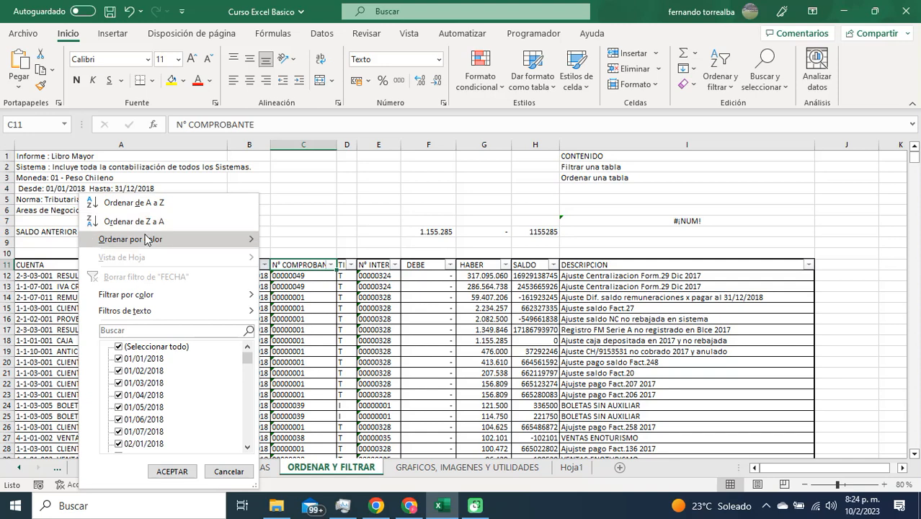
{"action": "mouse_move", "coordinate": [147, 239]}
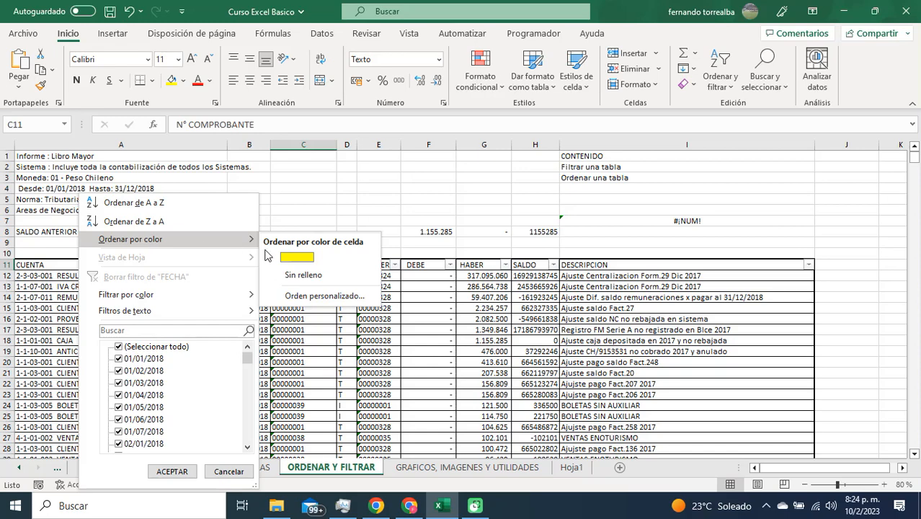
{"action": "left_click", "coordinate": [312, 258]}
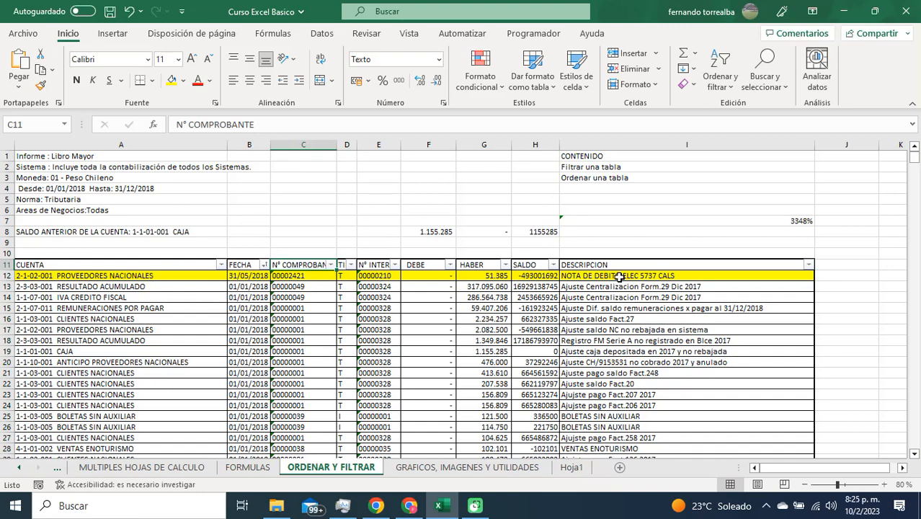
{"action": "left_click", "coordinate": [264, 265]}
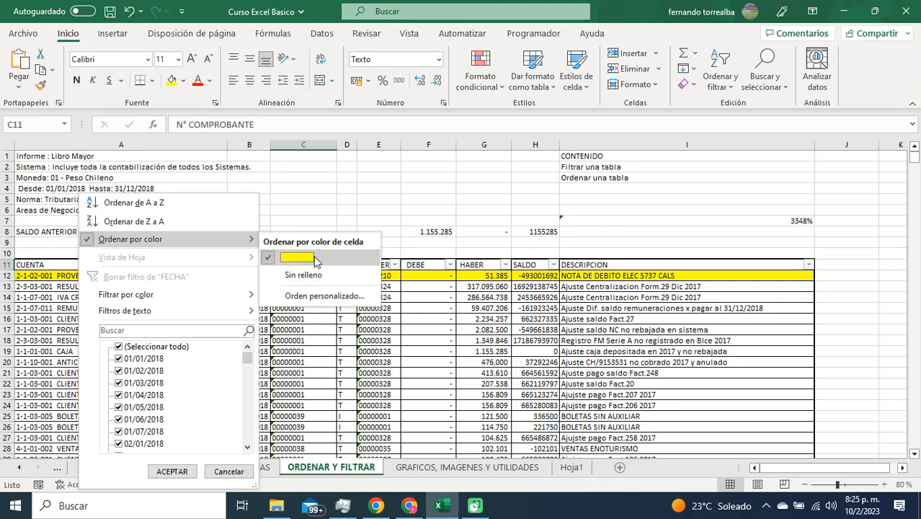
{"action": "left_click", "coordinate": [312, 258]}
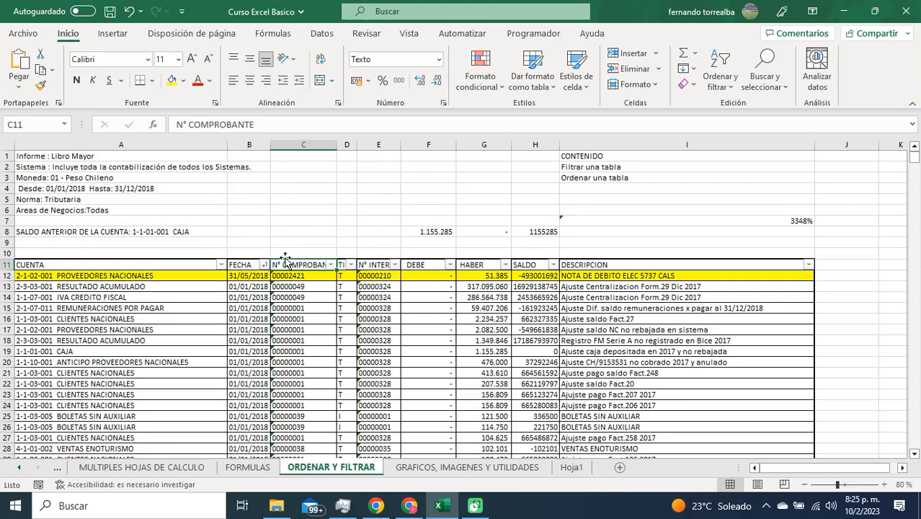
Filter the FECHA column by the yellow cell color and clear that filter again.
{"action": "left_click", "coordinate": [264, 265]}
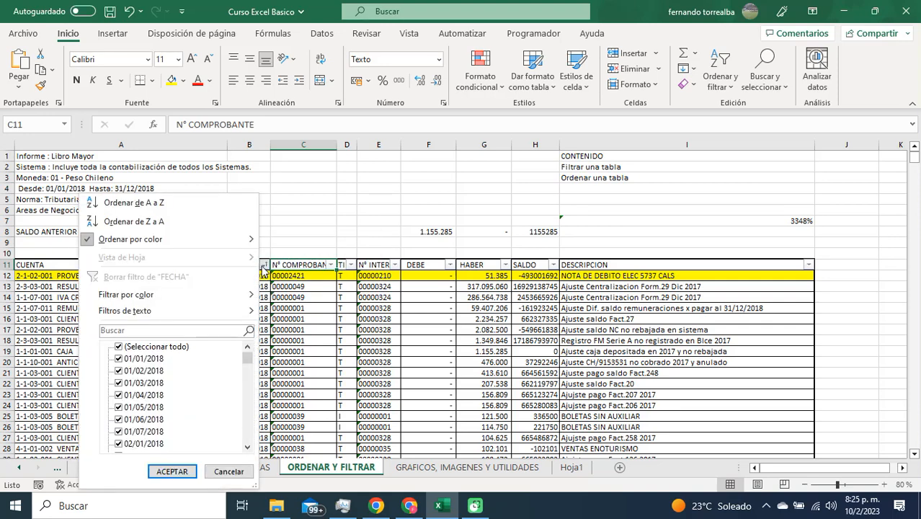
{"action": "mouse_move", "coordinate": [193, 238]}
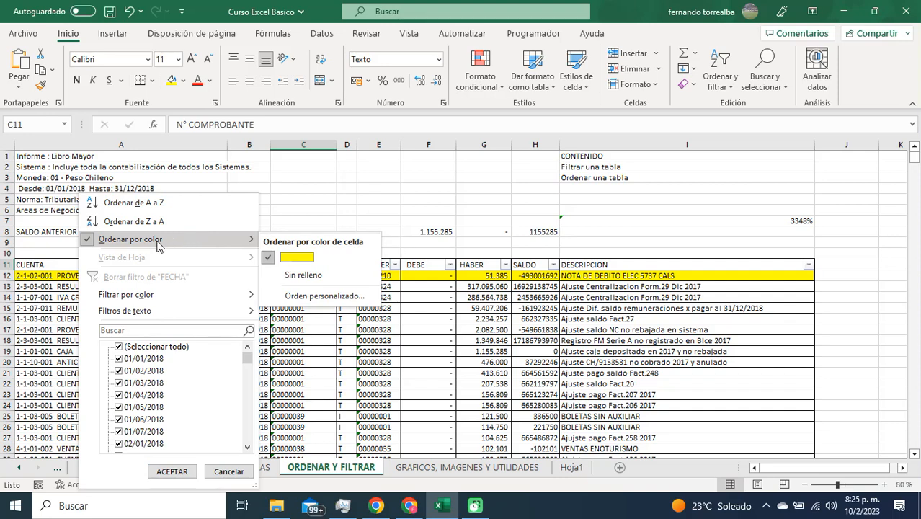
{"action": "mouse_move", "coordinate": [135, 295]}
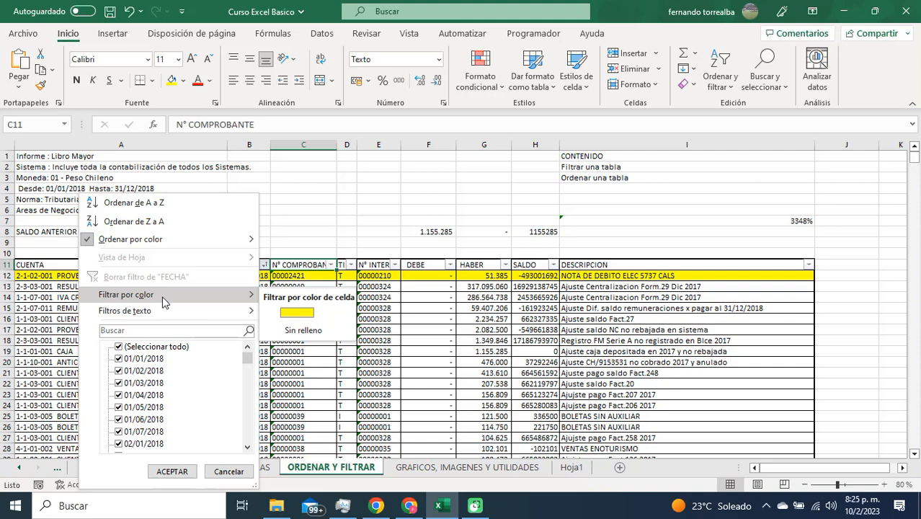
{"action": "left_click", "coordinate": [303, 316]}
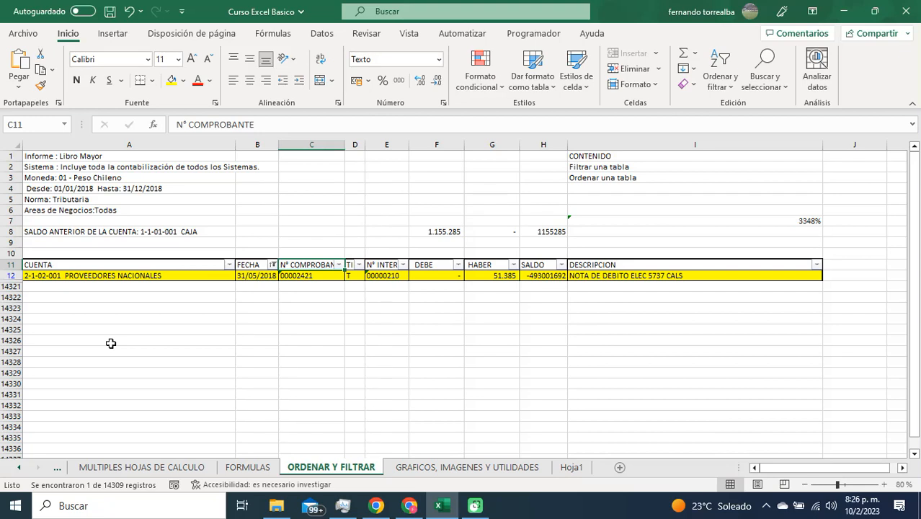
{"action": "left_click", "coordinate": [273, 265]}
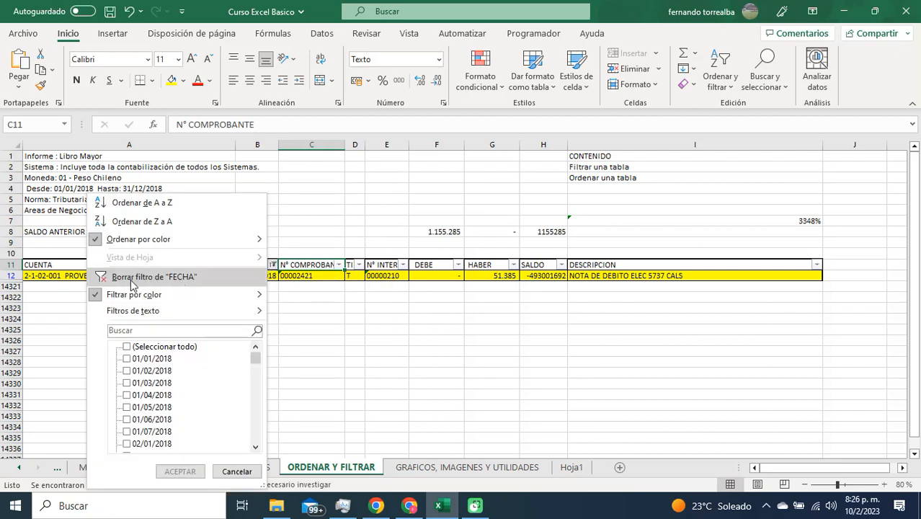
{"action": "left_click", "coordinate": [201, 281]}
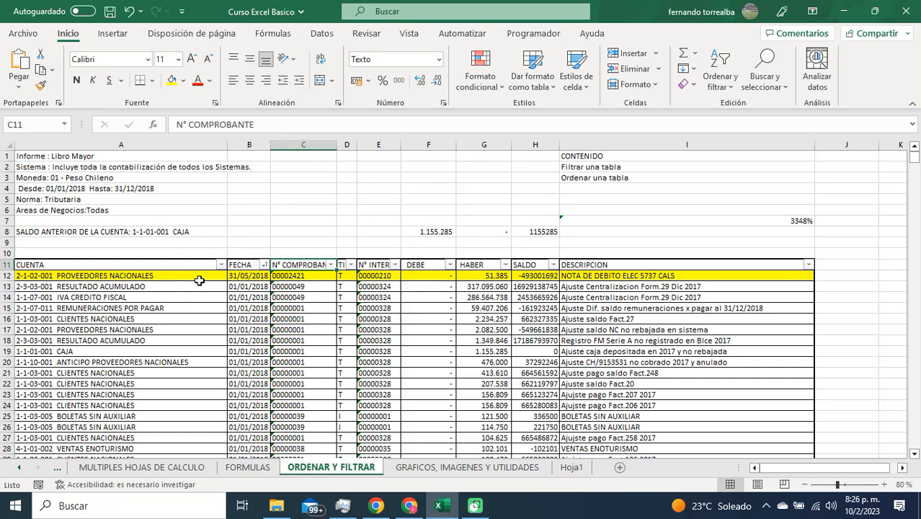
Filter the FECHA column by value so that only the entries dated 01/06/2018 are included.
{"action": "left_click", "coordinate": [265, 267]}
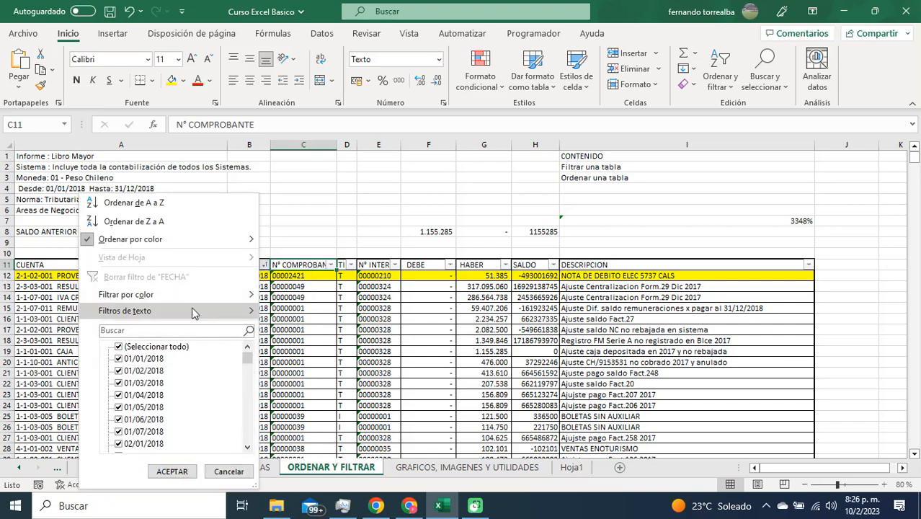
{"action": "mouse_move", "coordinate": [159, 312]}
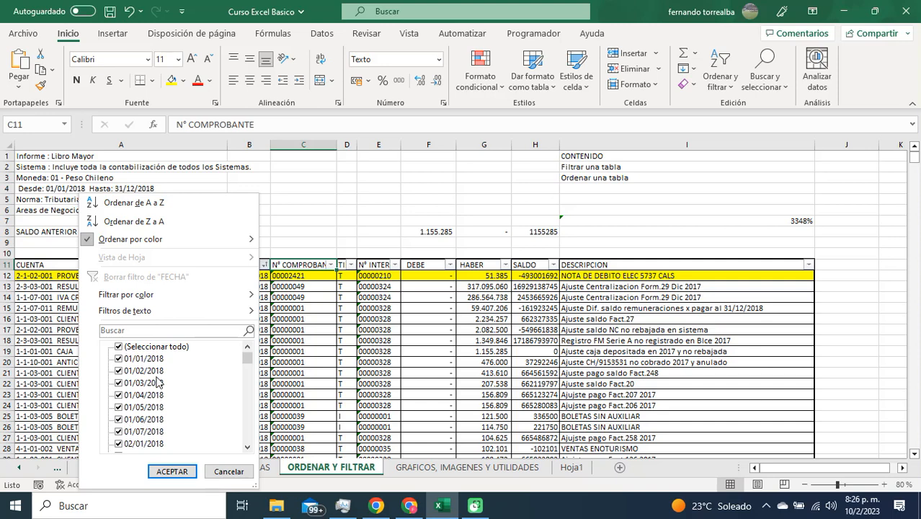
{"action": "left_click", "coordinate": [144, 349]}
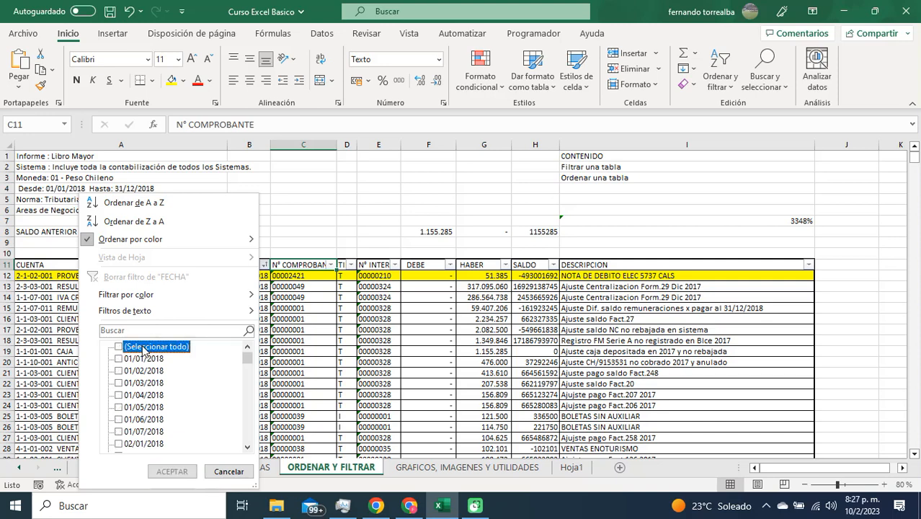
{"action": "left_click", "coordinate": [119, 420]}
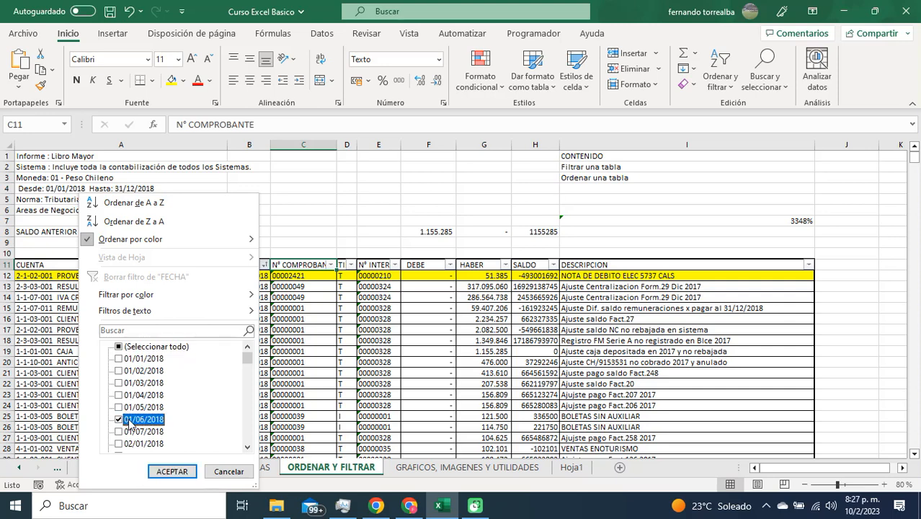
{"action": "left_click", "coordinate": [165, 472]}
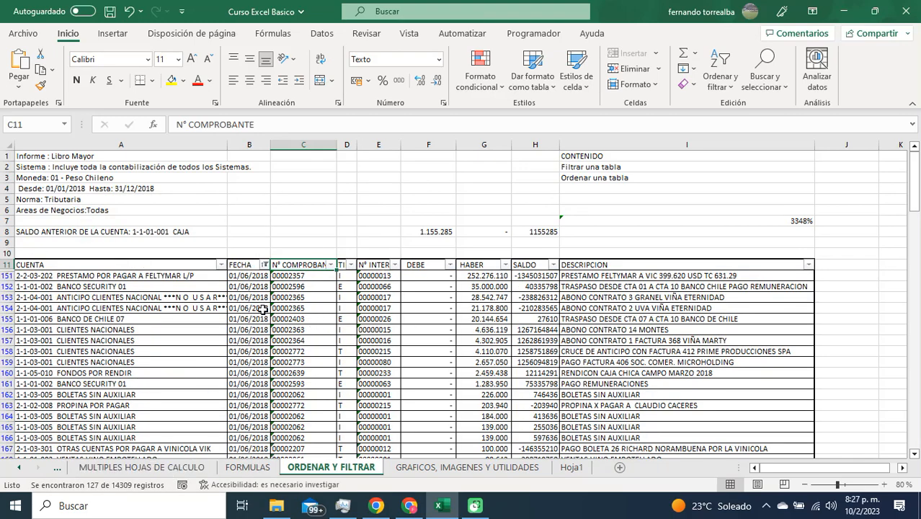
Review the filtered rows down to the end of the ledger and select the FECHA values B272:B277.
{"action": "scroll", "coordinate": [263, 308], "scroll_direction": "down", "scroll_amount": 20}
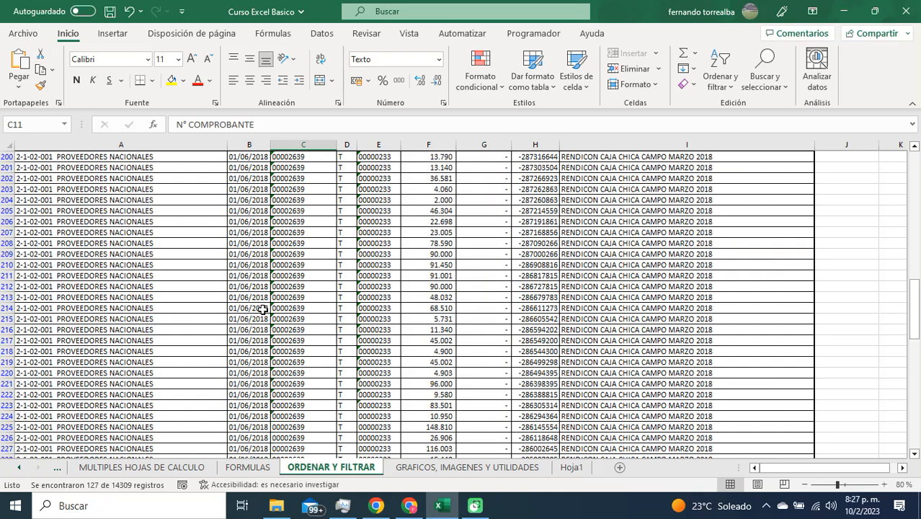
{"action": "scroll", "coordinate": [263, 309], "scroll_direction": "down", "scroll_amount": 20}
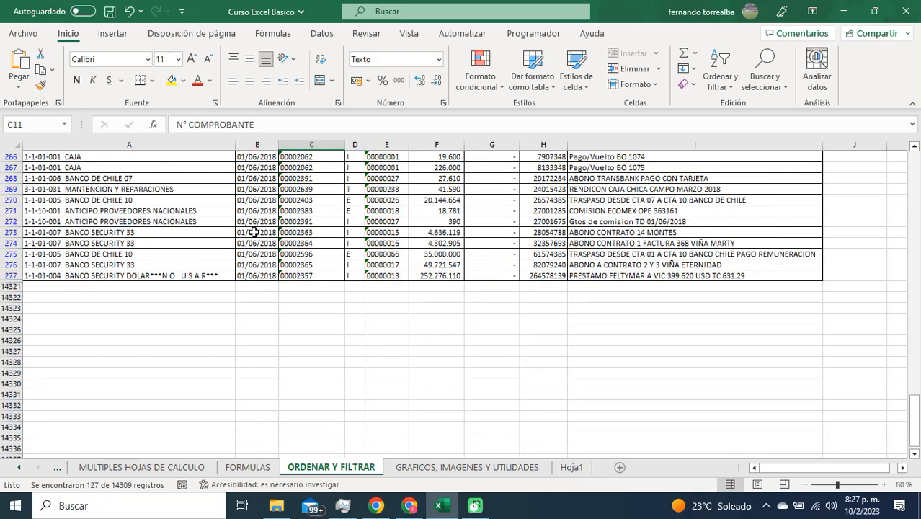
{"action": "left_click_drag", "start_coordinate": [257, 276], "coordinate": [257, 221]}
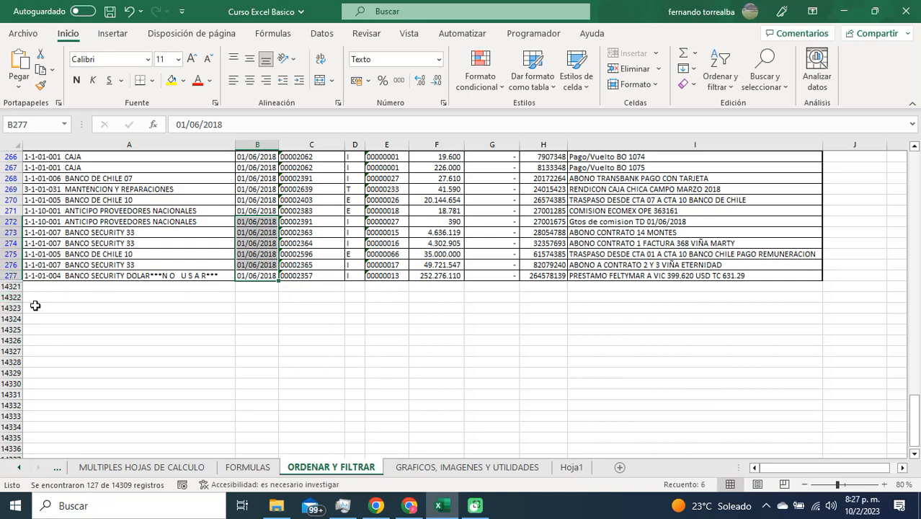
{"action": "scroll", "coordinate": [286, 332], "scroll_direction": "up", "scroll_amount": 1}
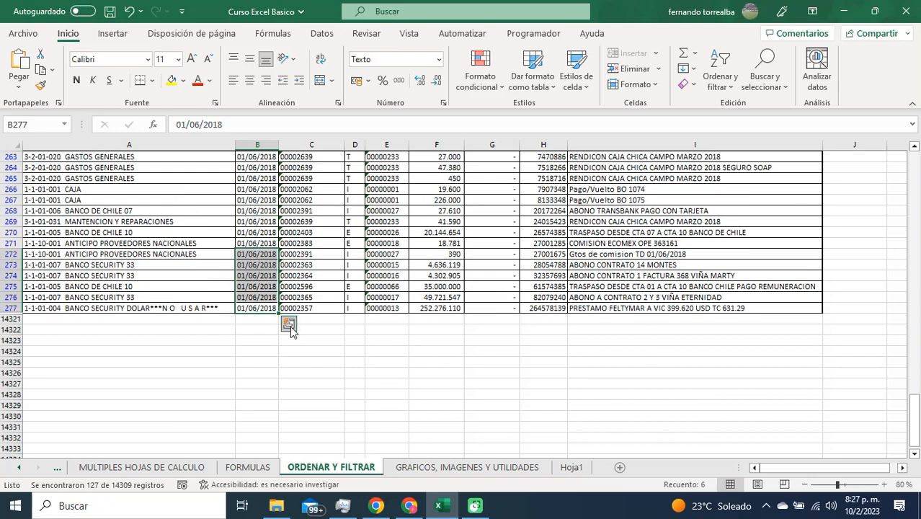
Remove the date restriction on the FECHA column by including all of its values again.
{"action": "scroll", "coordinate": [330, 290], "scroll_direction": "up", "scroll_amount": 15}
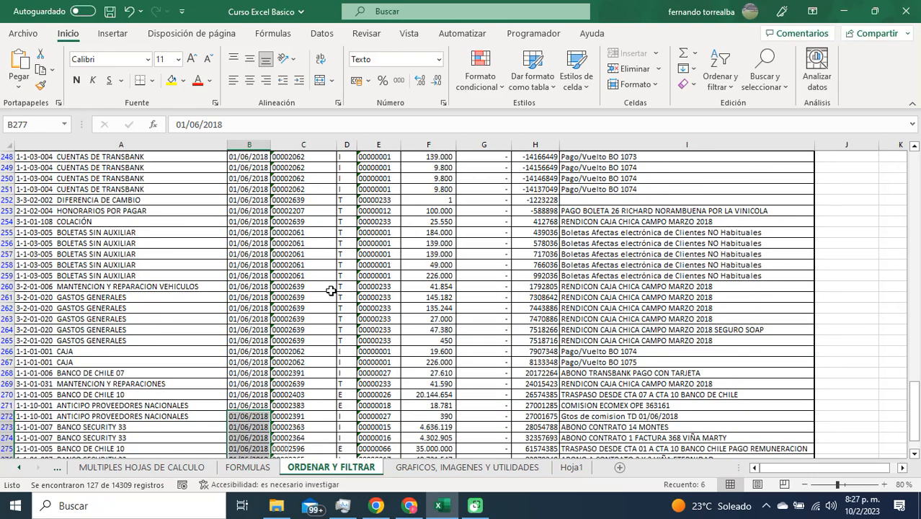
{"action": "scroll", "coordinate": [330, 290], "scroll_direction": "up", "scroll_amount": 20}
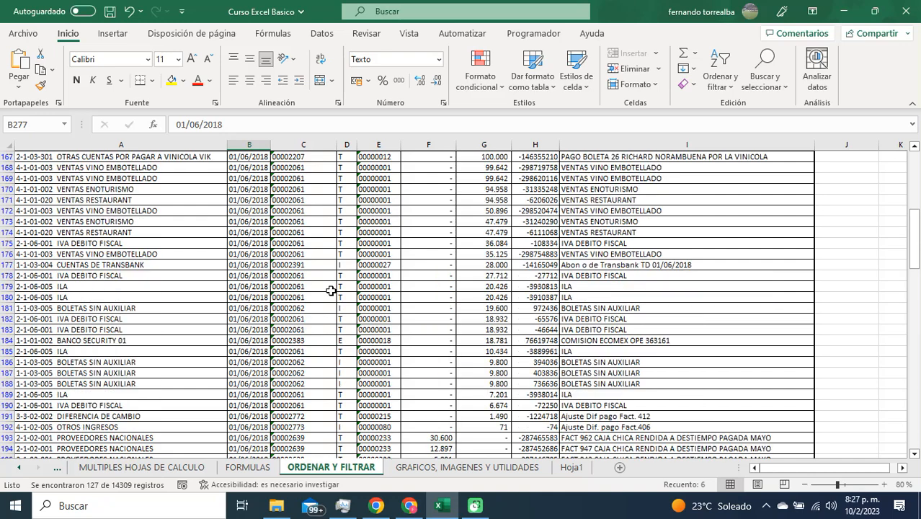
{"action": "left_click", "coordinate": [264, 265]}
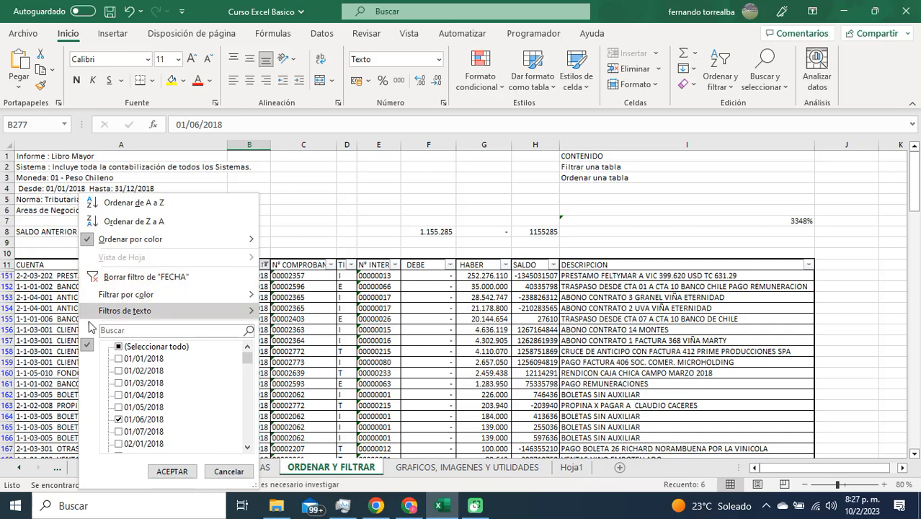
{"action": "left_click", "coordinate": [119, 348]}
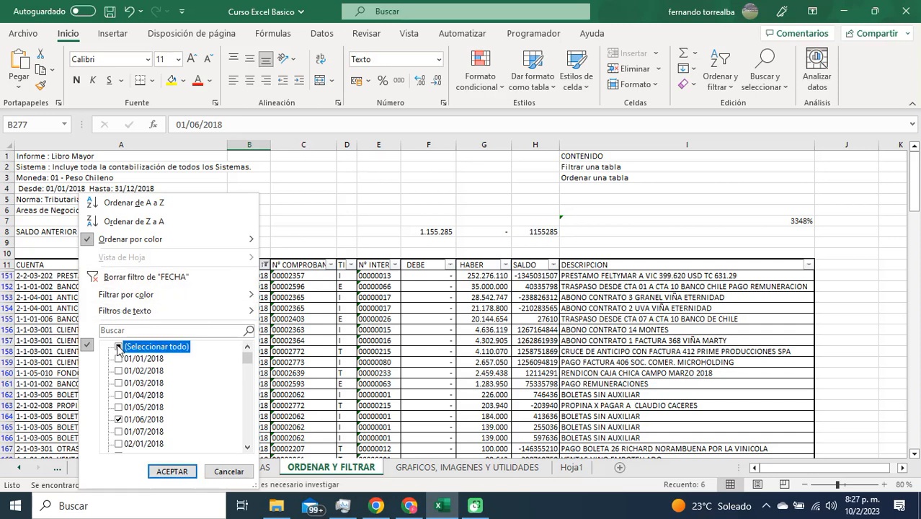
{"action": "left_click", "coordinate": [171, 472]}
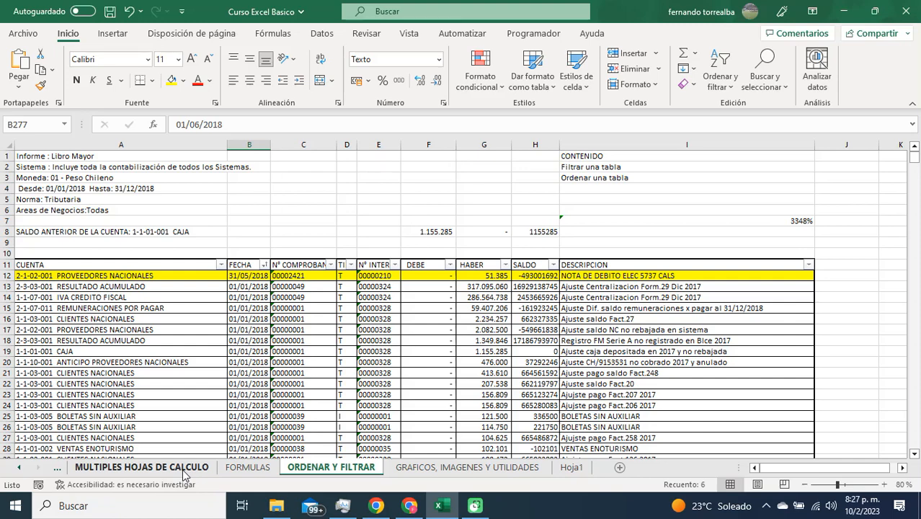
Check the Google Meet window in Chrome, dismiss its screen-sharing notice, and return to the Excel workbook.
{"action": "mouse_move", "coordinate": [406, 509]}
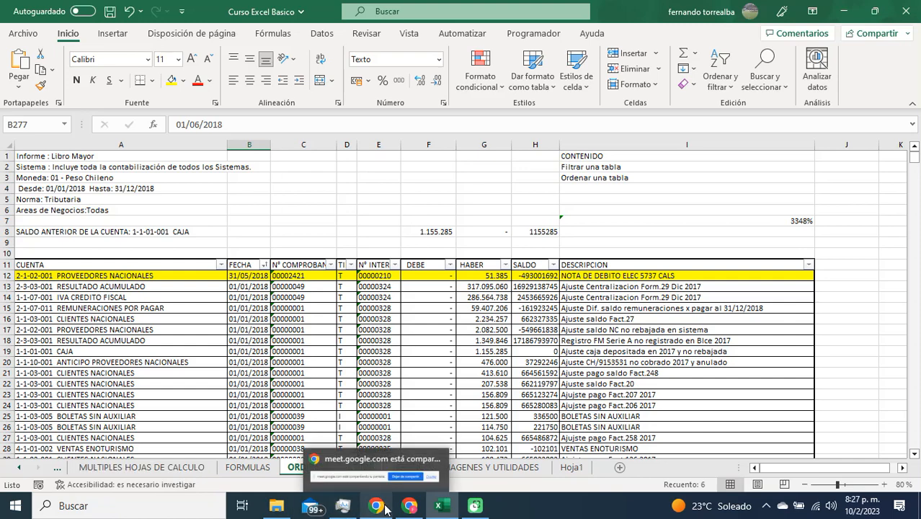
{"action": "left_click", "coordinate": [399, 458]}
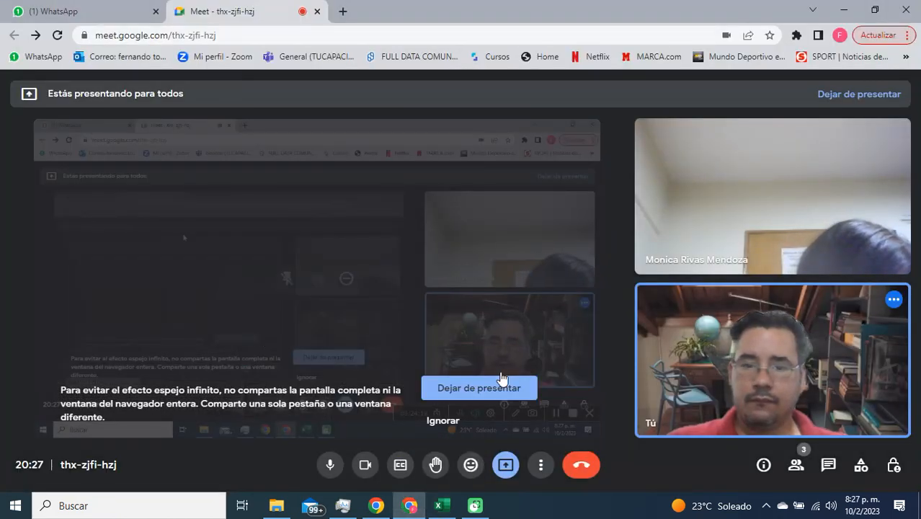
{"action": "left_click", "coordinate": [452, 418]}
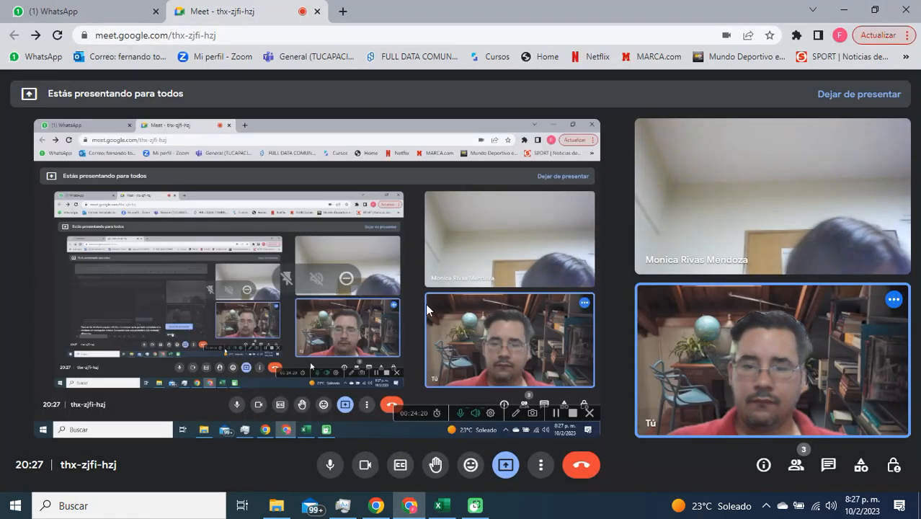
{"action": "left_click", "coordinate": [115, 13]}
{"action": "left_click", "coordinate": [209, 11]}
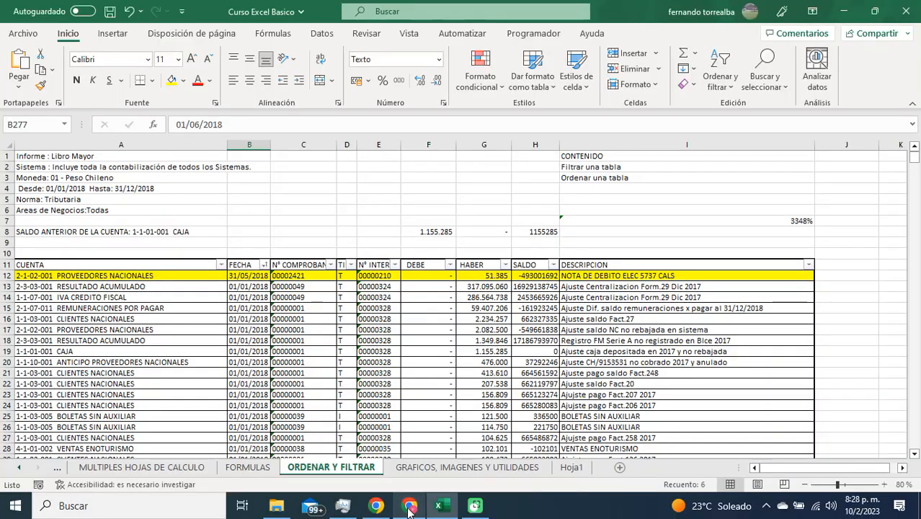
{"action": "left_click", "coordinate": [438, 505]}
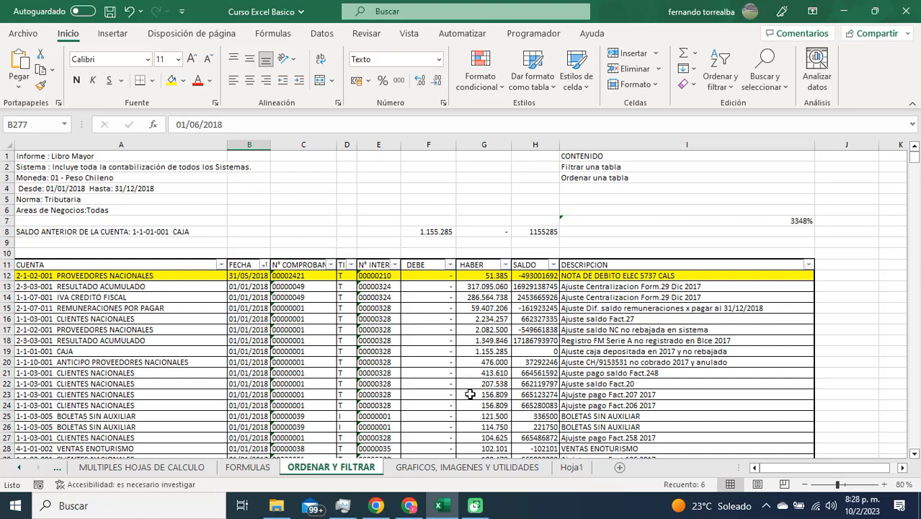
Filter the FECHA column so that only the 01/06/2018 entries are included.
{"action": "left_click", "coordinate": [265, 267]}
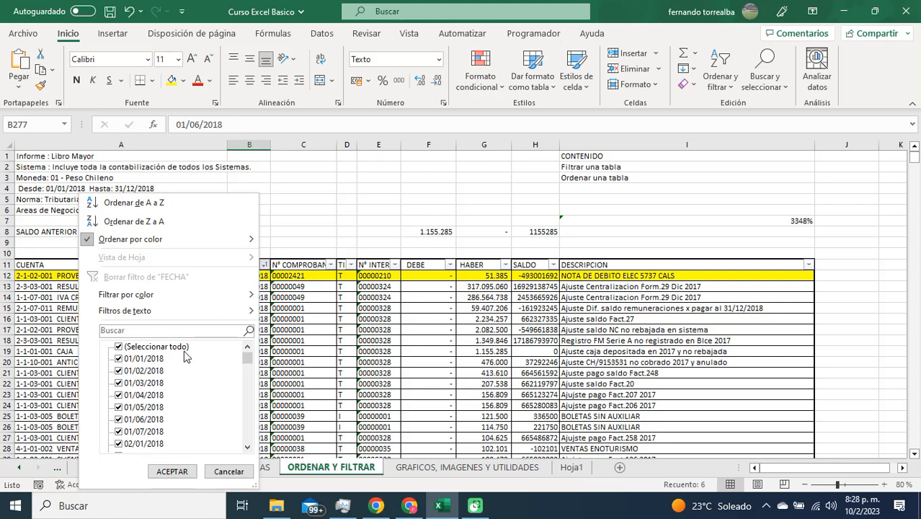
{"action": "left_click", "coordinate": [181, 349]}
{"action": "left_click", "coordinate": [148, 420]}
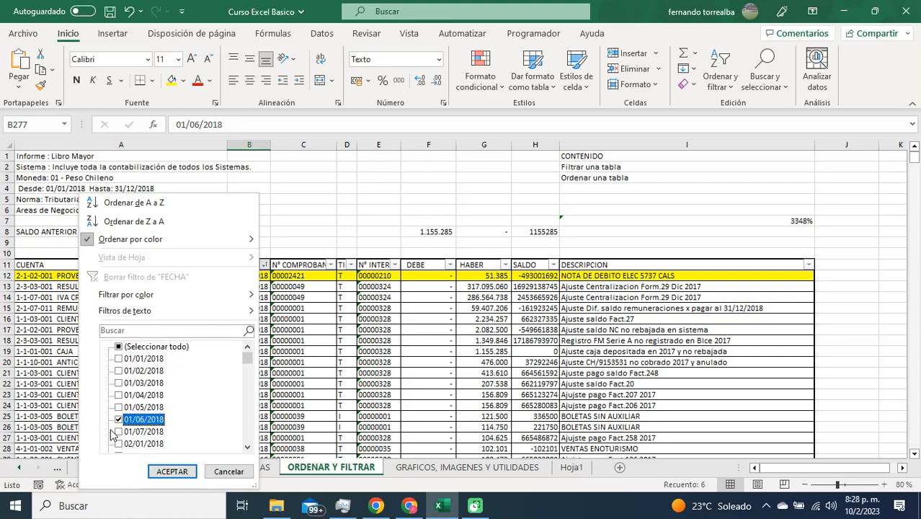
{"action": "left_click", "coordinate": [171, 470]}
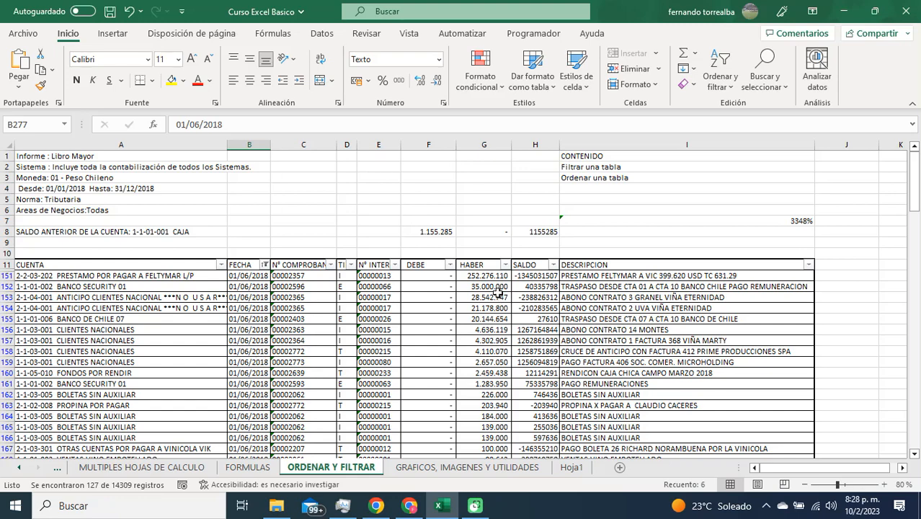
Filter the CUENTA column so that only the account 1-1-01-005 BANCO DE CHILE 10 is included.
{"action": "left_click", "coordinate": [222, 265]}
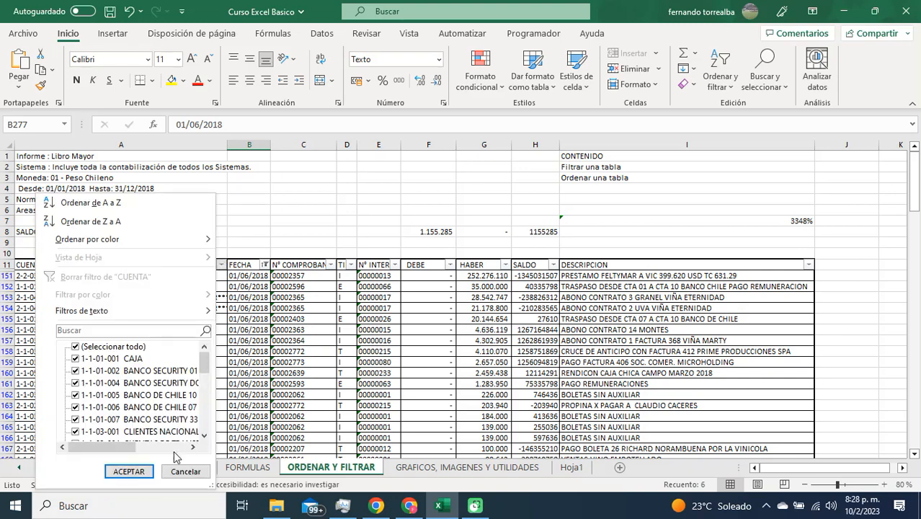
{"action": "mouse_move", "coordinate": [117, 452]}
{"action": "left_mouse_down"}
{"action": "mouse_move", "coordinate": [130, 450]}
{"action": "mouse_move", "coordinate": [112, 447]}
{"action": "left_mouse_up"}
{"action": "left_click", "coordinate": [115, 348]}
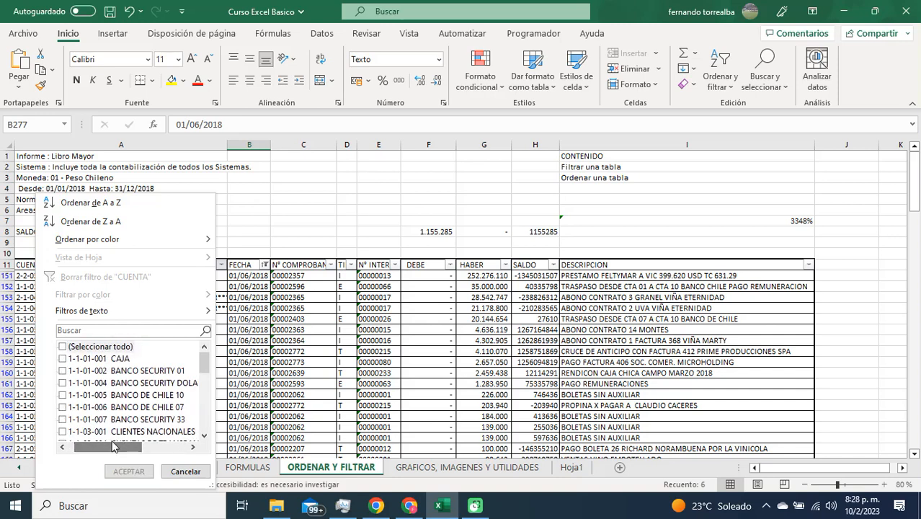
{"action": "left_click", "coordinate": [123, 395]}
{"action": "left_click", "coordinate": [128, 472]}
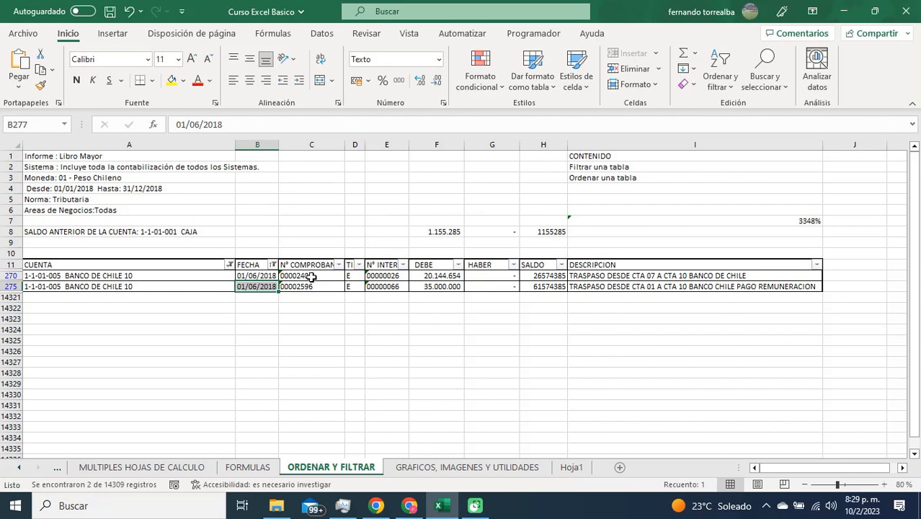
Clear the filters from the FECHA and CUENTA columns.
{"action": "left_click", "coordinate": [273, 264]}
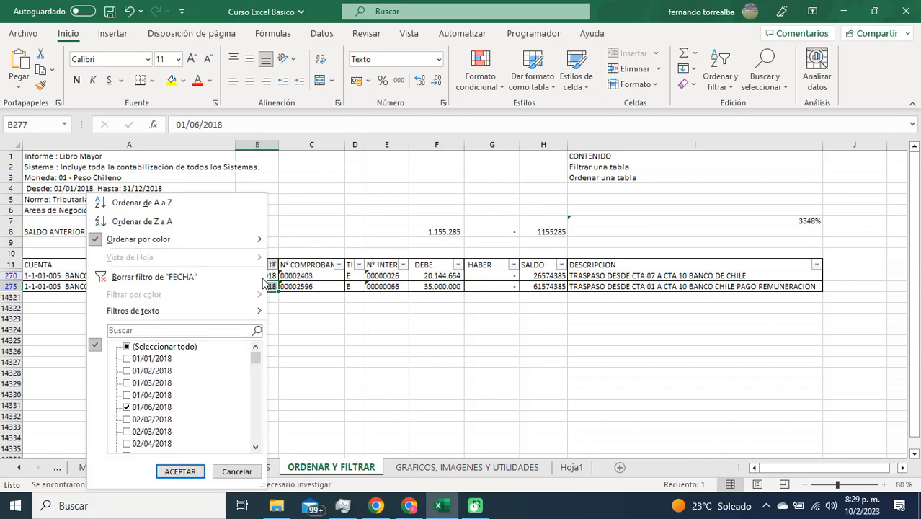
{"action": "left_click", "coordinate": [167, 279]}
{"action": "left_click", "coordinate": [221, 265]}
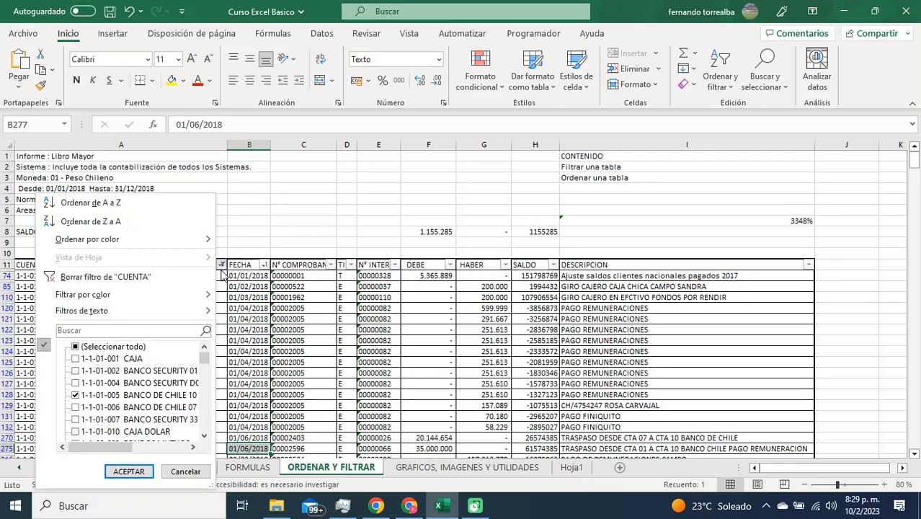
{"action": "left_click", "coordinate": [143, 279]}
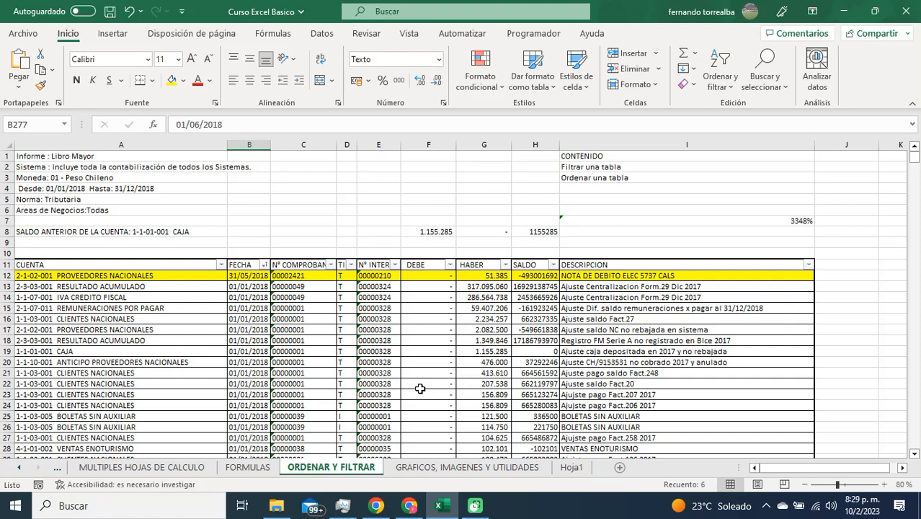
Open the GRAFICOS, IMAGENES Y UTILIDADES sheet and look over its body measurement table and the small list beside it.
{"action": "left_click", "coordinate": [465, 470]}
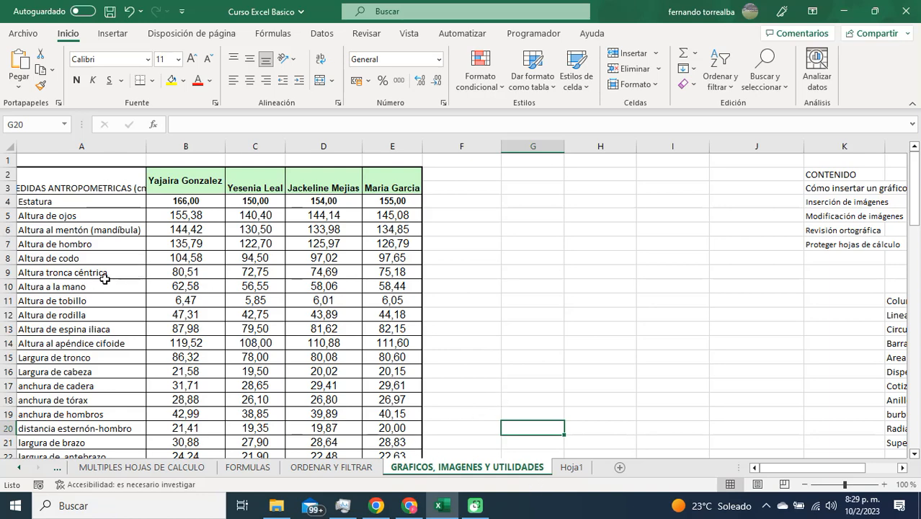
{"action": "scroll", "coordinate": [137, 273], "scroll_direction": "down", "scroll_amount": 4}
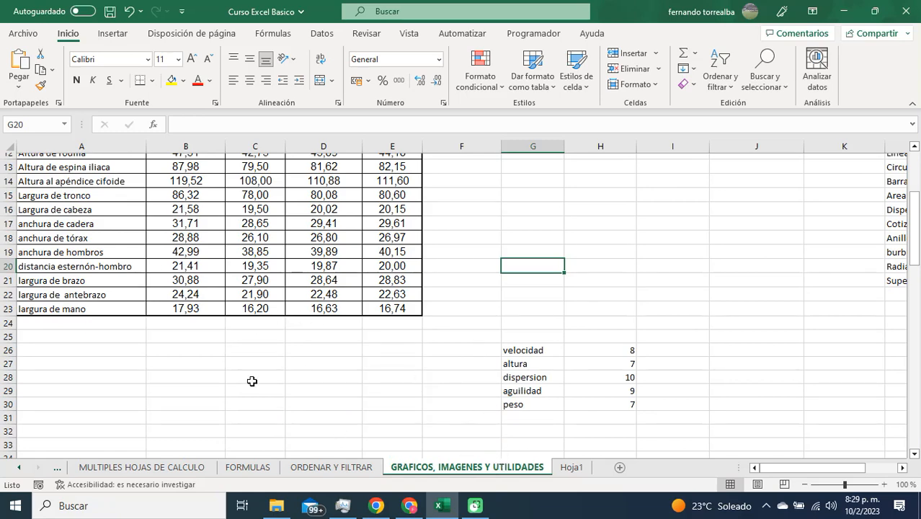
{"action": "scroll", "coordinate": [288, 335], "scroll_direction": "up", "scroll_amount": 4}
{"action": "scroll", "coordinate": [134, 326], "scroll_direction": "down", "scroll_amount": 5}
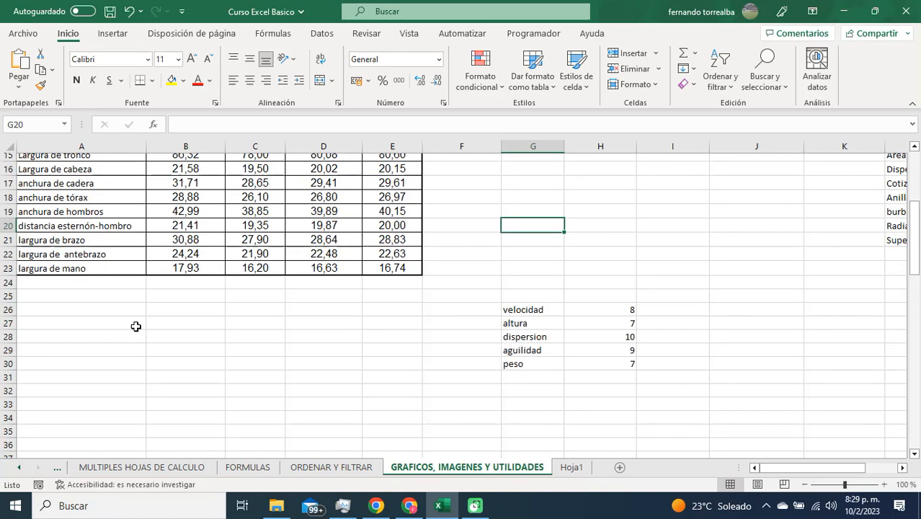
Find an empty area below the data and open the stock image library (Imágenes de archivo) for inserting a picture.
{"action": "left_click", "coordinate": [111, 34]}
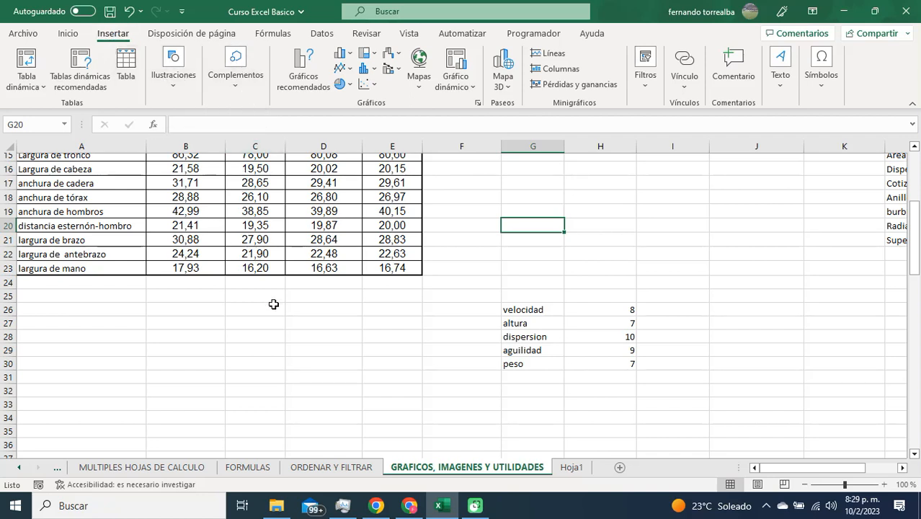
{"action": "scroll", "coordinate": [274, 305], "scroll_direction": "down", "scroll_amount": 4}
{"action": "scroll", "coordinate": [274, 305], "scroll_direction": "down", "scroll_amount": 4}
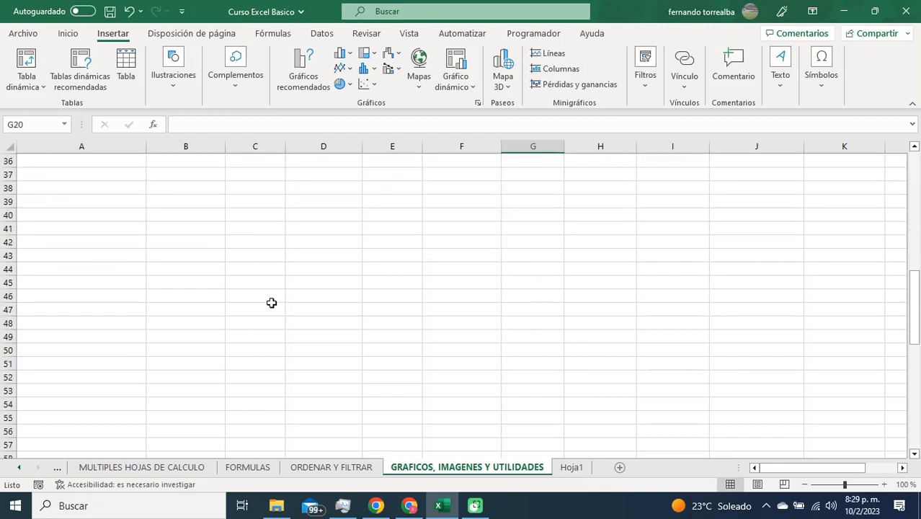
{"action": "left_click", "coordinate": [169, 95]}
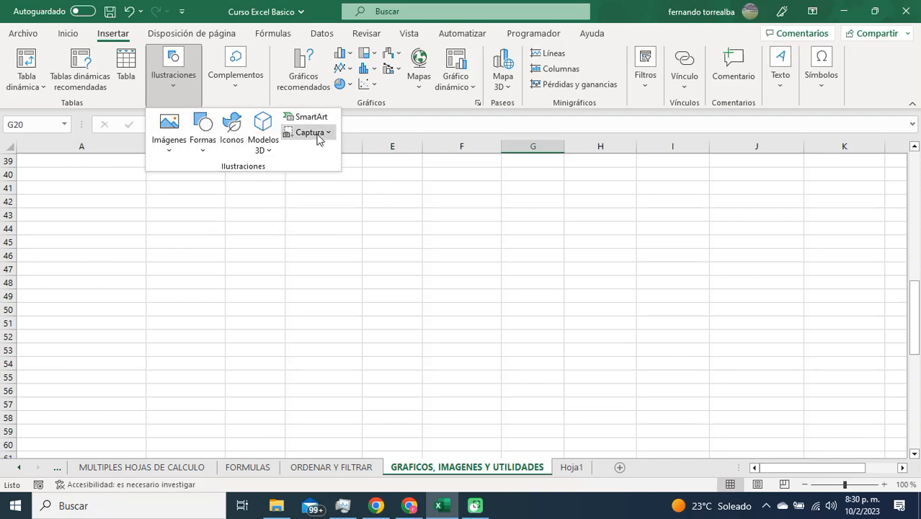
{"action": "left_click", "coordinate": [169, 140]}
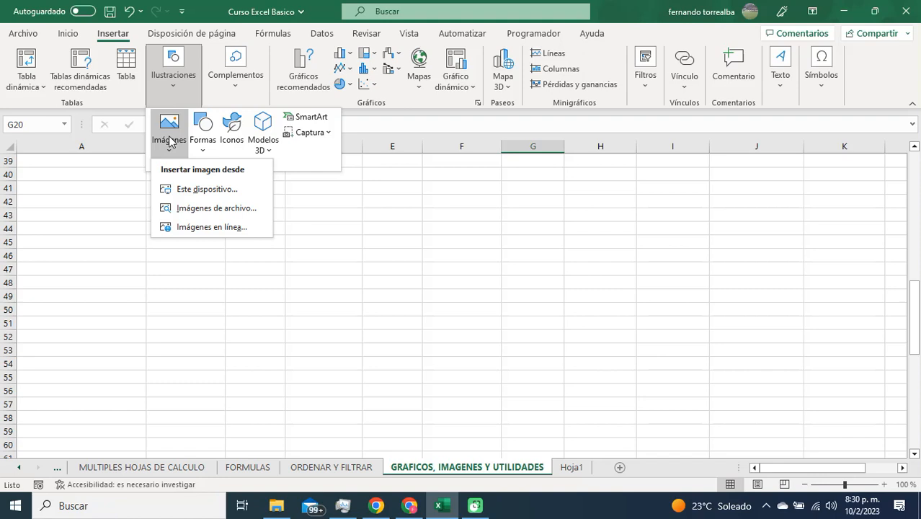
{"action": "left_click", "coordinate": [202, 209]}
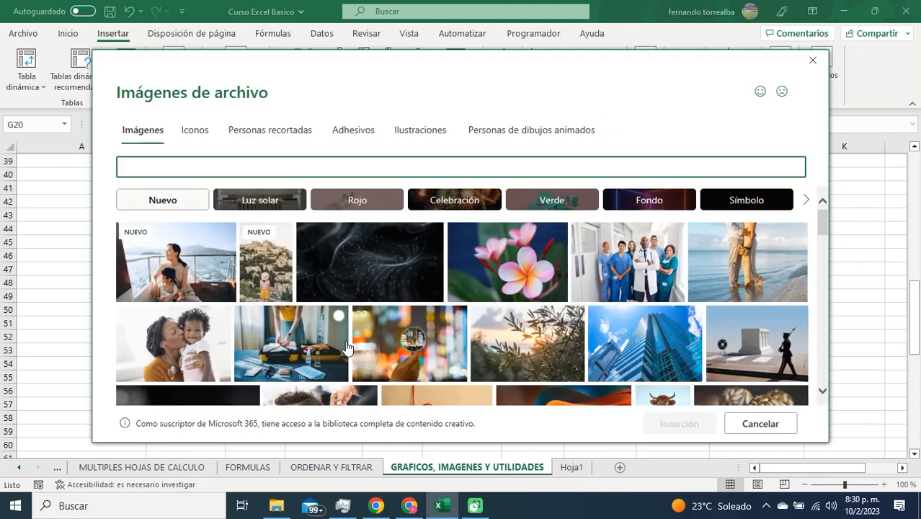
Browse the icons, cut-out people and illustrations in the stock library and insert the yellow school bus illustration.
{"action": "left_click", "coordinate": [191, 136]}
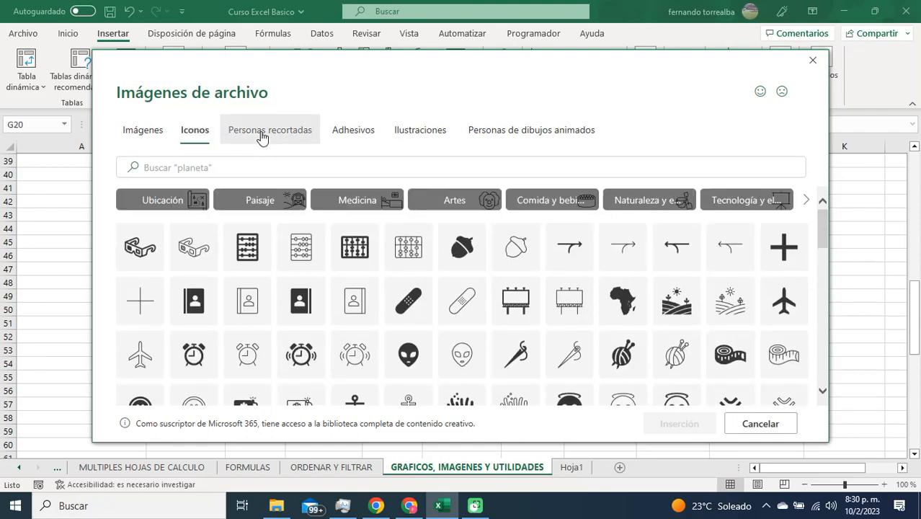
{"action": "left_click", "coordinate": [261, 138]}
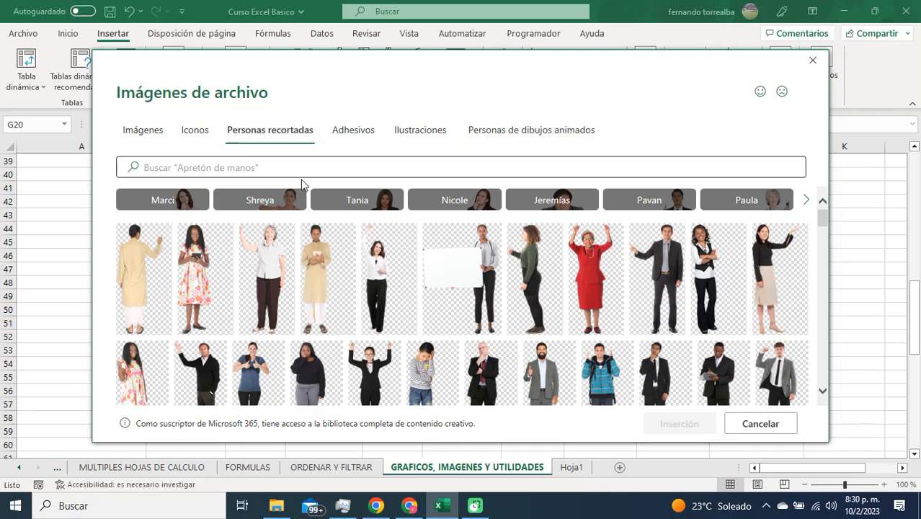
{"action": "left_click", "coordinate": [399, 134]}
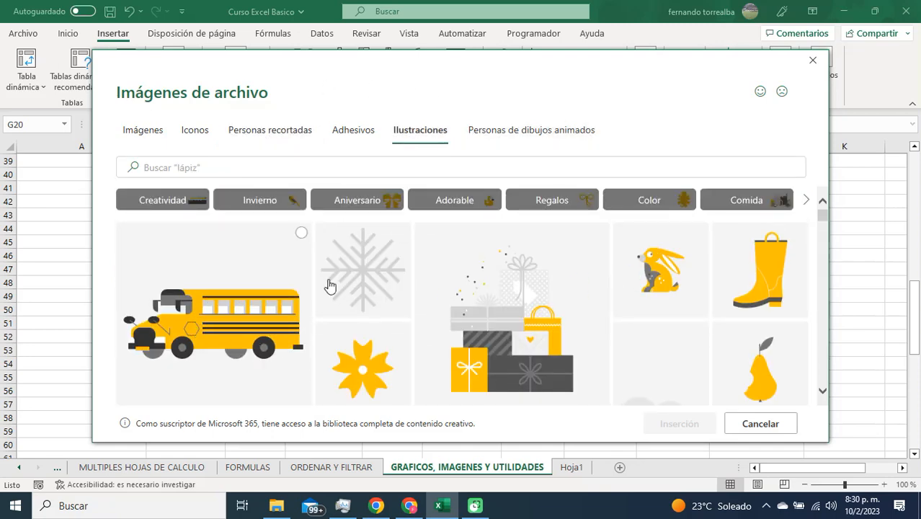
{"action": "left_click", "coordinate": [180, 334]}
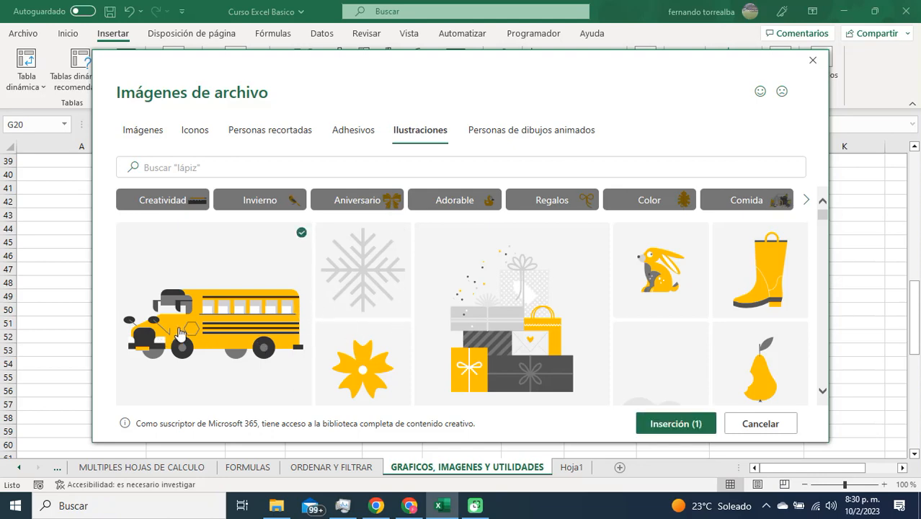
{"action": "left_click", "coordinate": [669, 424]}
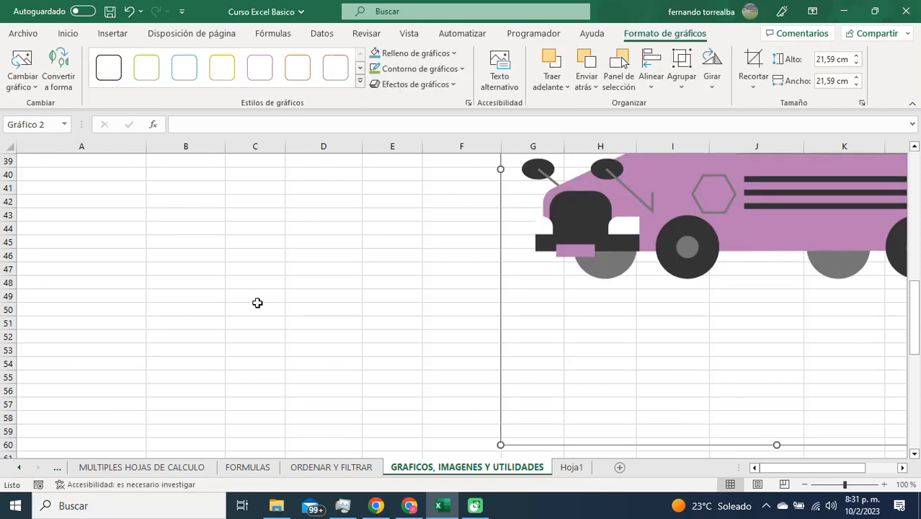
Shrink the school bus graphic to about 14.2 cm square and move it over columns A to E beneath the body measurement table.
{"action": "scroll", "coordinate": [805, 345], "scroll_direction": "up", "scroll_amount": 5}
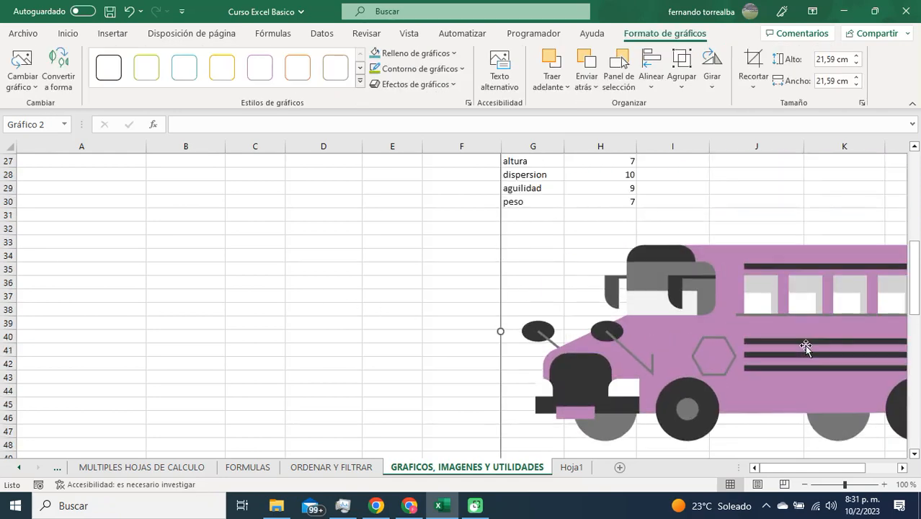
{"action": "scroll", "coordinate": [805, 345], "scroll_direction": "down", "scroll_amount": 3}
{"action": "scroll", "coordinate": [805, 344], "scroll_direction": "up", "scroll_amount": 3}
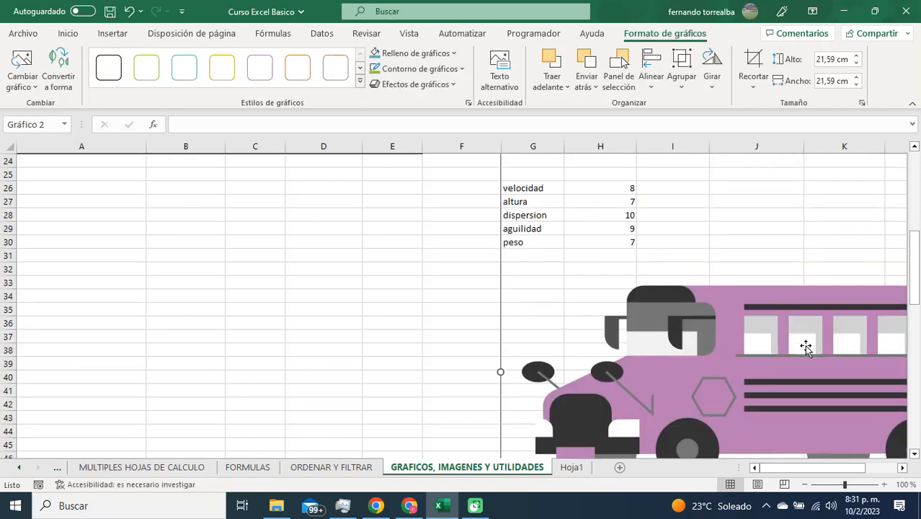
{"action": "scroll", "coordinate": [804, 344], "scroll_direction": "down", "scroll_amount": 8}
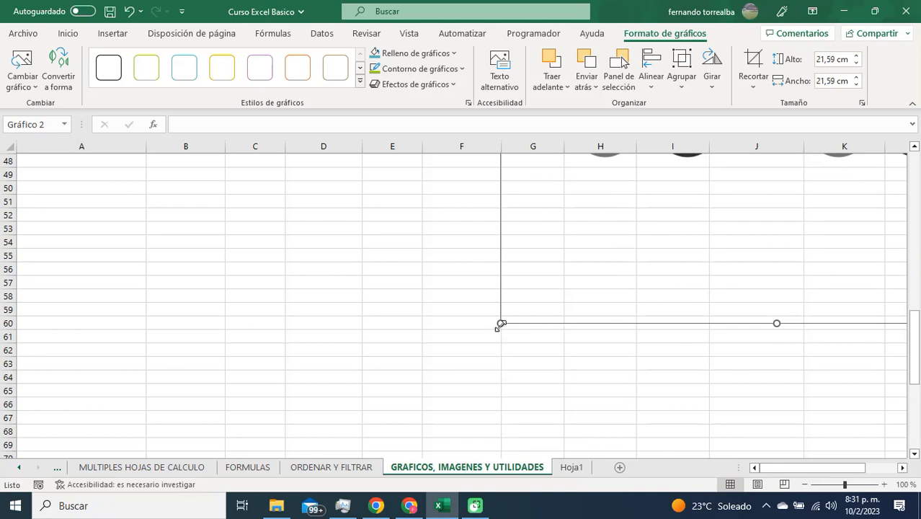
{"action": "left_click_drag", "start_coordinate": [500, 323], "coordinate": [699, 173]}
{"action": "scroll", "coordinate": [710, 288], "scroll_direction": "up", "scroll_amount": 8}
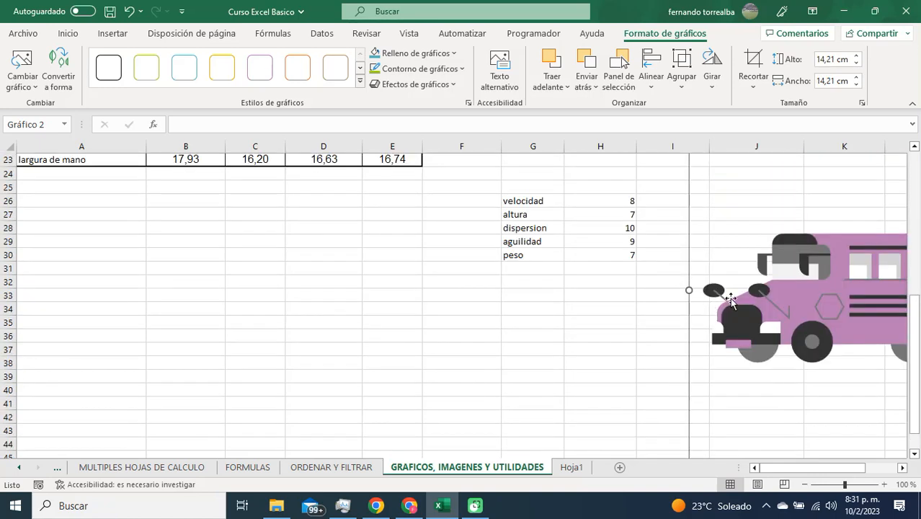
{"action": "left_click_drag", "start_coordinate": [729, 298], "coordinate": [131, 263]}
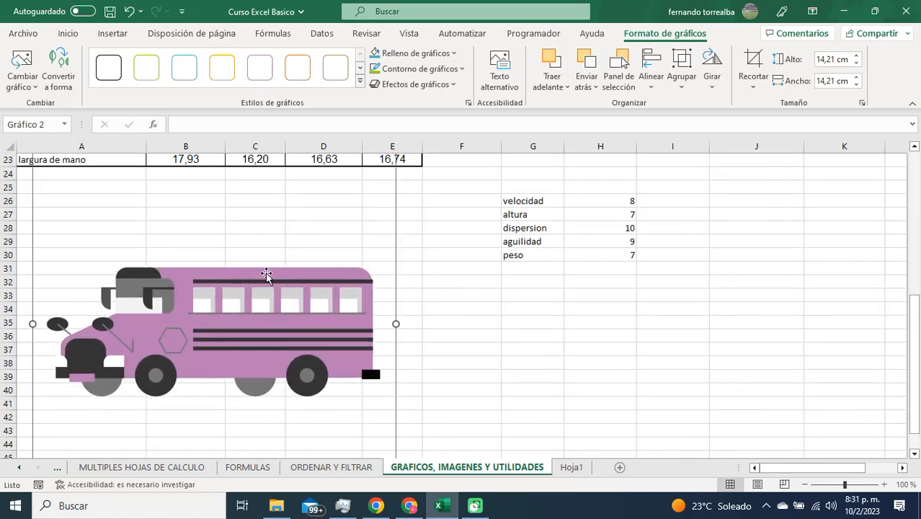
Reduce the bus graphic to about 8.9 cm square and place it over columns A to C below the table.
{"action": "scroll", "coordinate": [332, 314], "scroll_direction": "up", "scroll_amount": 3}
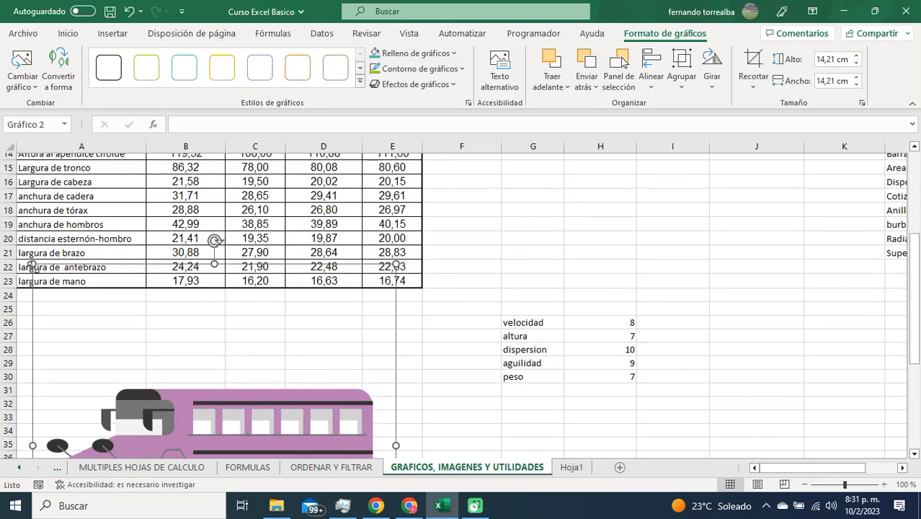
{"action": "left_click_drag", "start_coordinate": [33, 264], "coordinate": [169, 400]}
{"action": "scroll", "coordinate": [227, 372], "scroll_direction": "down", "scroll_amount": 4}
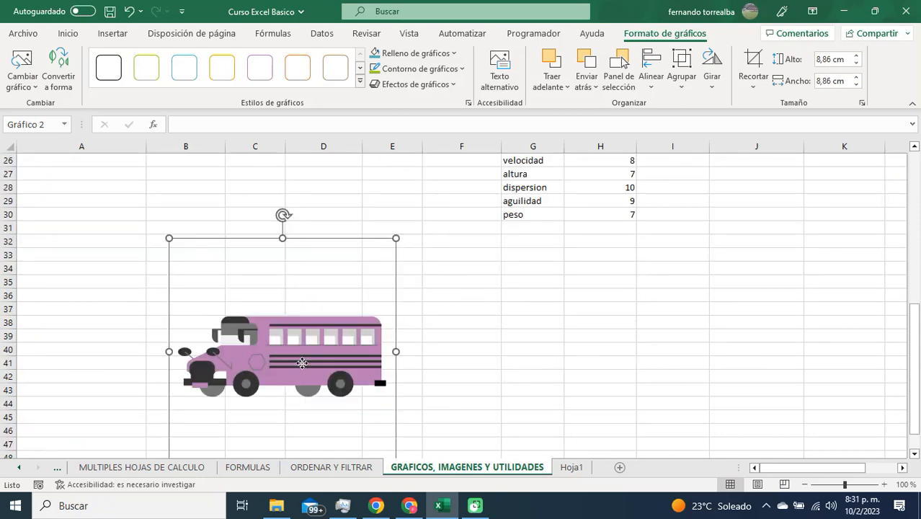
{"action": "left_click_drag", "start_coordinate": [298, 363], "coordinate": [187, 294]}
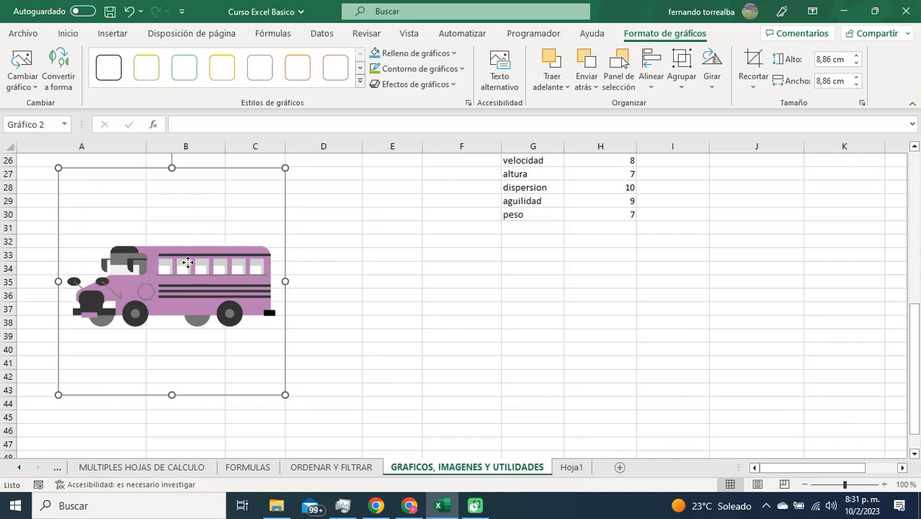
Shift the bus graphic over columns B to E and recolor its fill with the standard yellow.
{"action": "left_click_drag", "start_coordinate": [189, 261], "coordinate": [319, 260]}
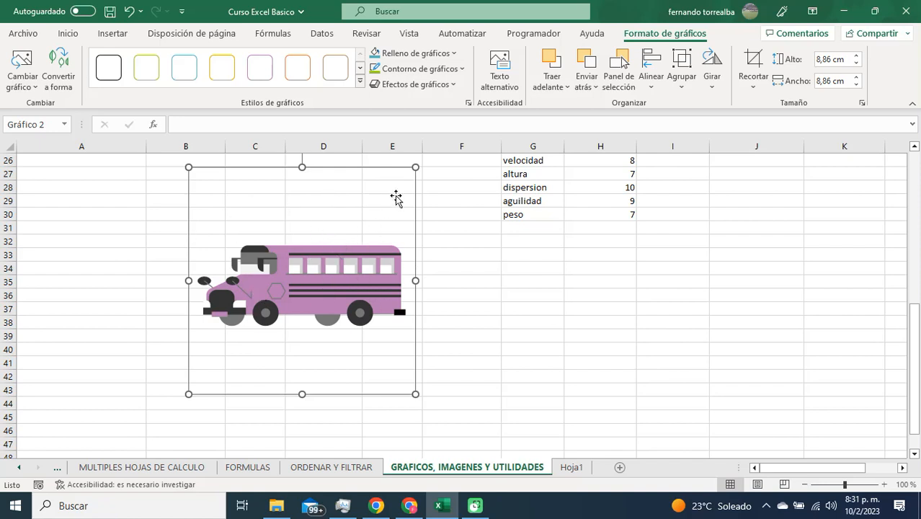
{"action": "left_click", "coordinate": [452, 58]}
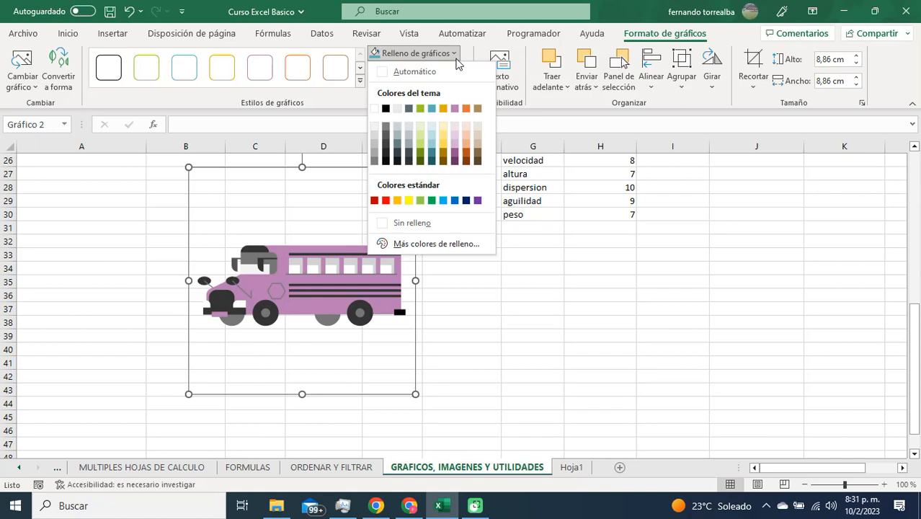
{"action": "left_click", "coordinate": [410, 201]}
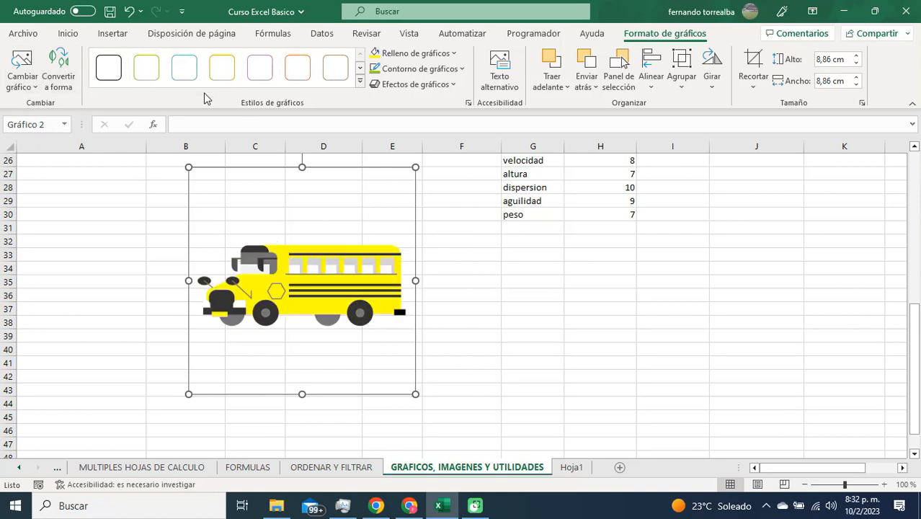
View the Giro 3D presets among the bus's graphic effects and delete the bus graphic.
{"action": "left_click", "coordinate": [453, 84]}
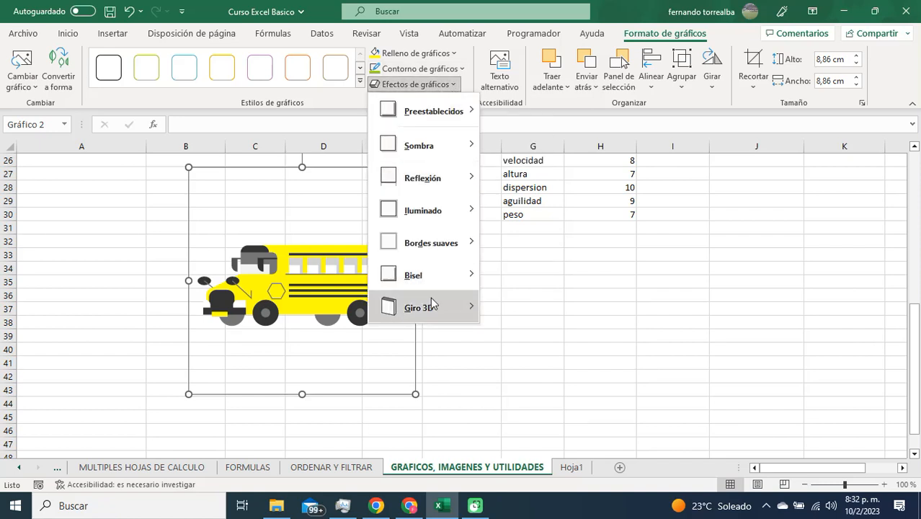
{"action": "mouse_move", "coordinate": [453, 301]}
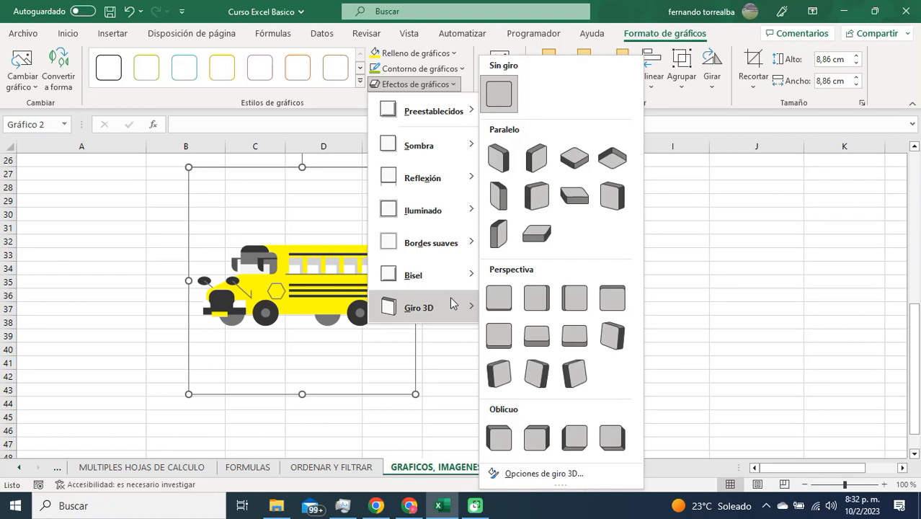
{"action": "left_click", "coordinate": [702, 285]}
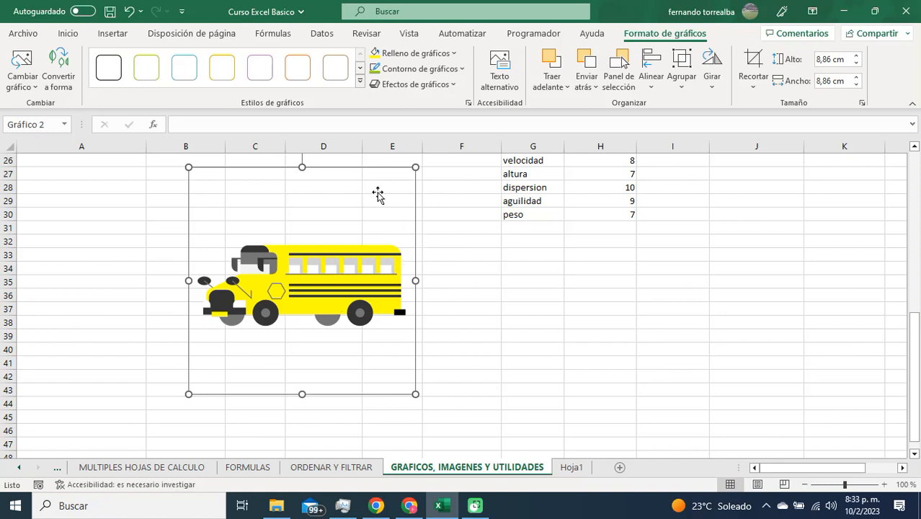
{"action": "key", "text": "Delete"}
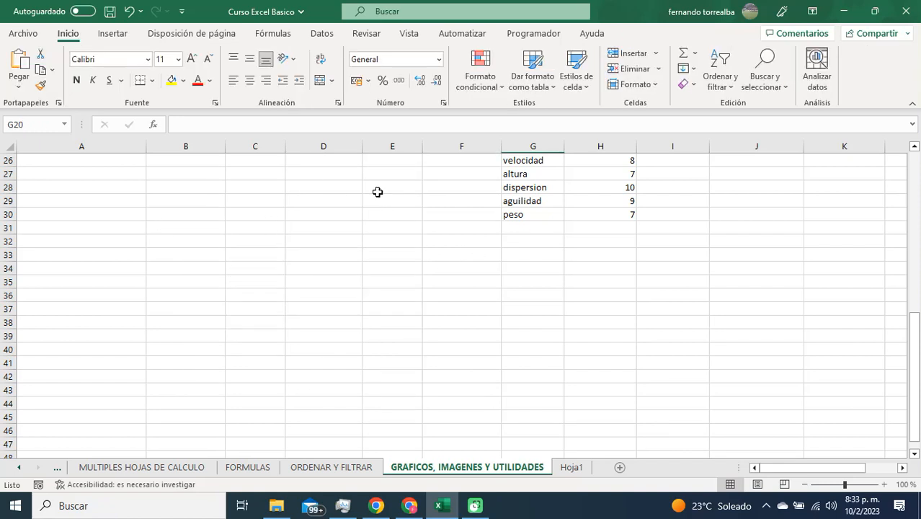
Insert the stock photo of a woman and child on a boat and shrink it to about 7.7 × 11.55 cm below the table.
{"action": "left_click", "coordinate": [109, 34]}
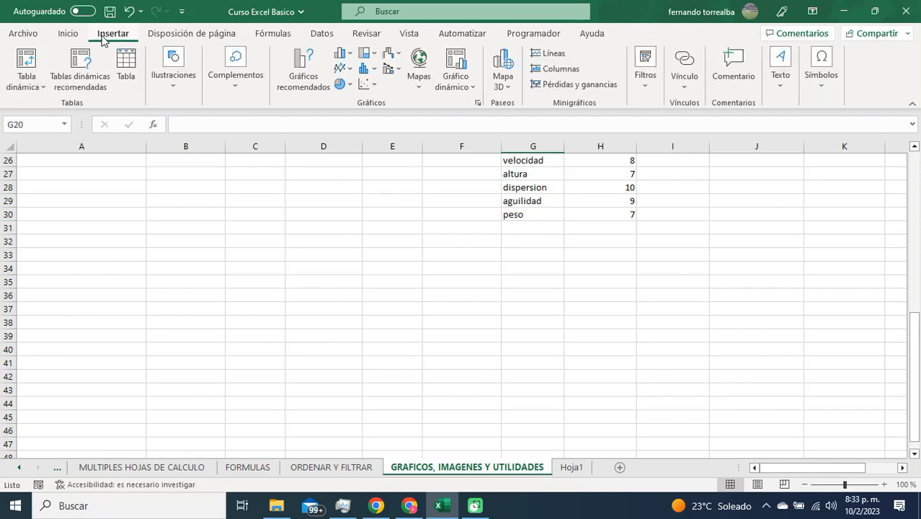
{"action": "left_click", "coordinate": [183, 97]}
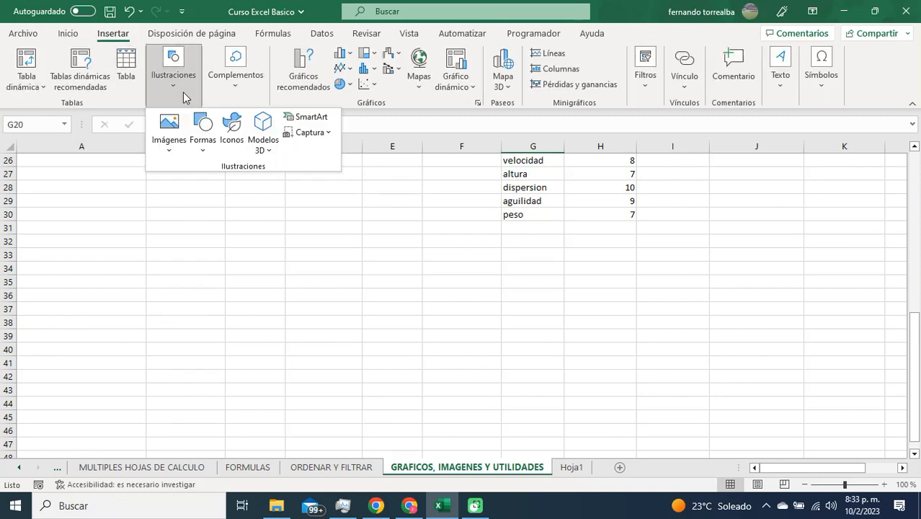
{"action": "left_click", "coordinate": [170, 144]}
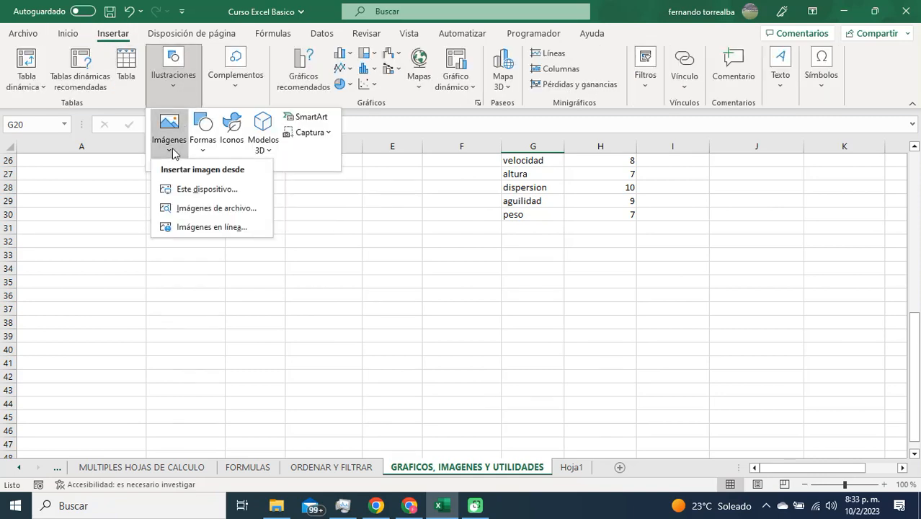
{"action": "left_click", "coordinate": [186, 210]}
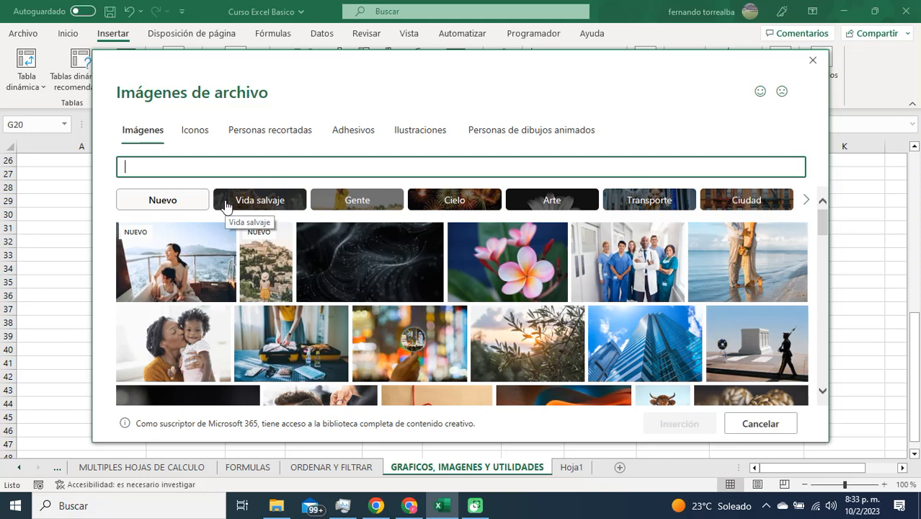
{"action": "left_click", "coordinate": [158, 260]}
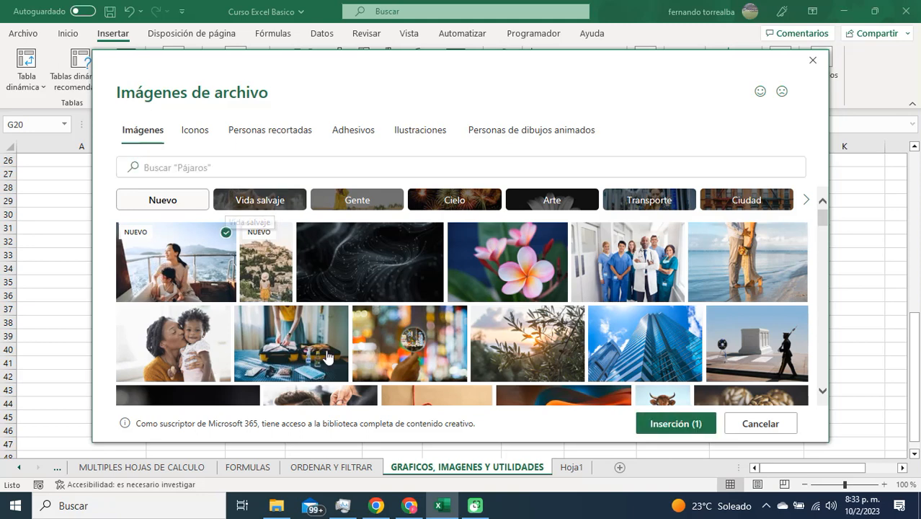
{"action": "left_click", "coordinate": [687, 424]}
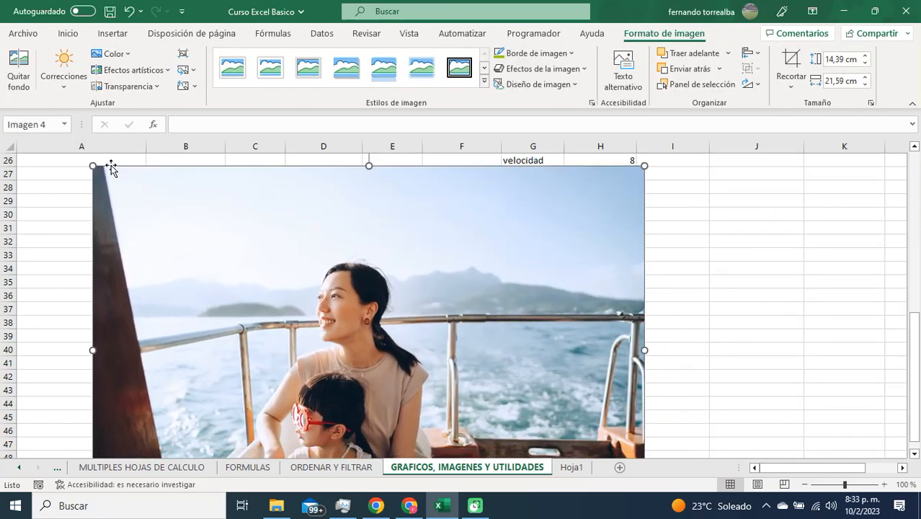
{"action": "left_click_drag", "start_coordinate": [92, 164], "coordinate": [349, 337]}
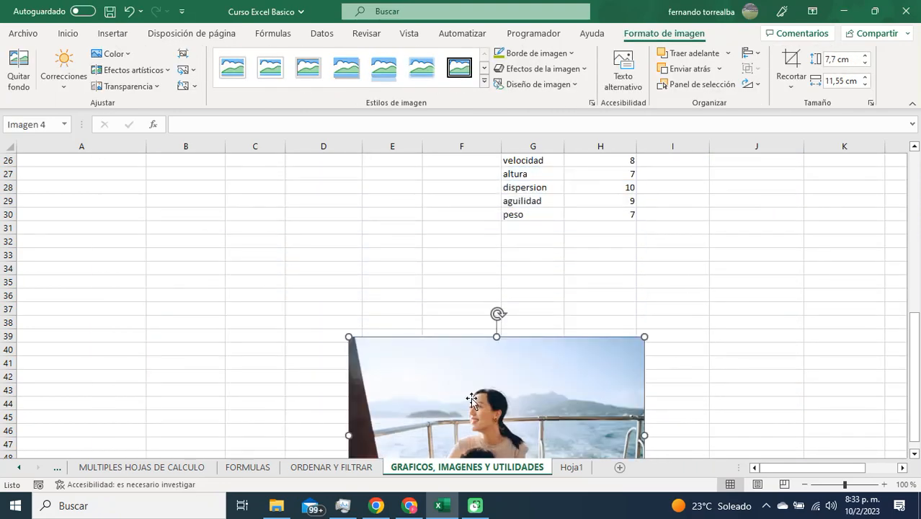
{"action": "left_click_drag", "start_coordinate": [473, 397], "coordinate": [201, 235]}
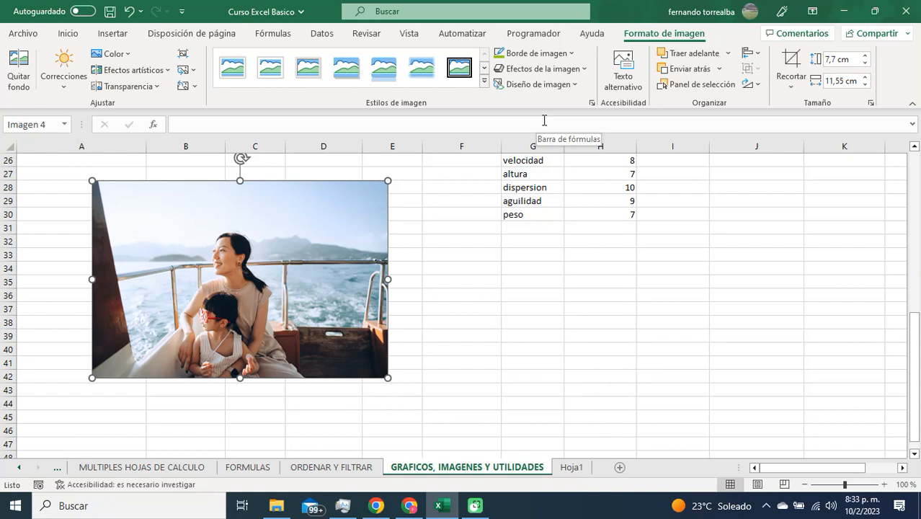
Compress only the boat photo to the Correo electrónico (96 ppi) resolution, and delete the photo.
{"action": "left_click", "coordinate": [183, 58]}
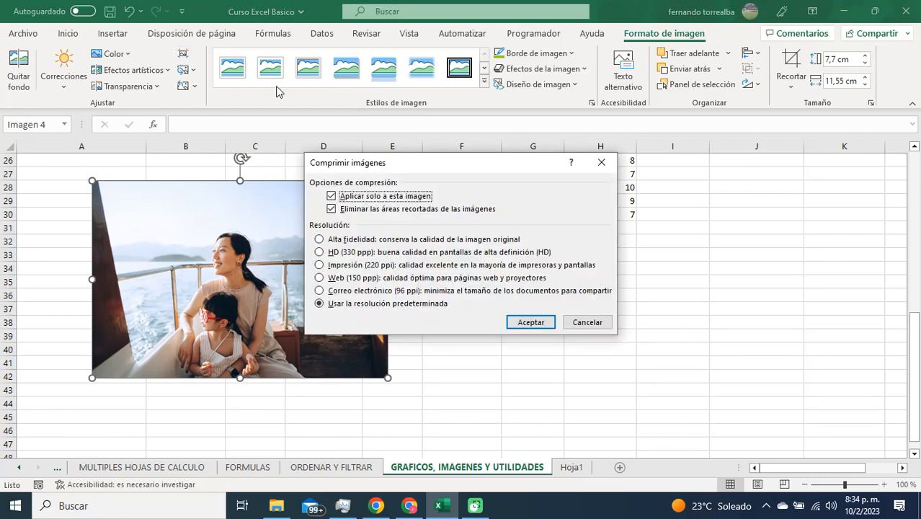
{"action": "left_click_drag", "start_coordinate": [448, 163], "coordinate": [478, 64]}
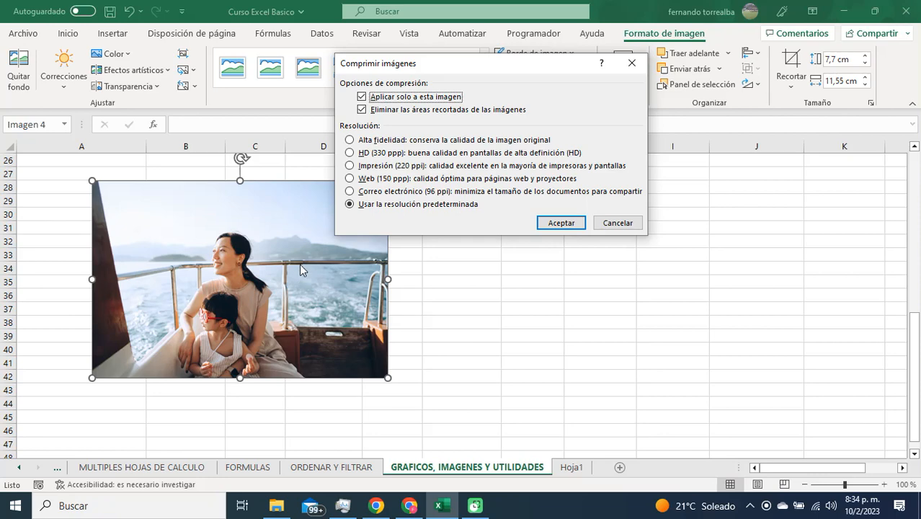
{"action": "left_click", "coordinate": [349, 192]}
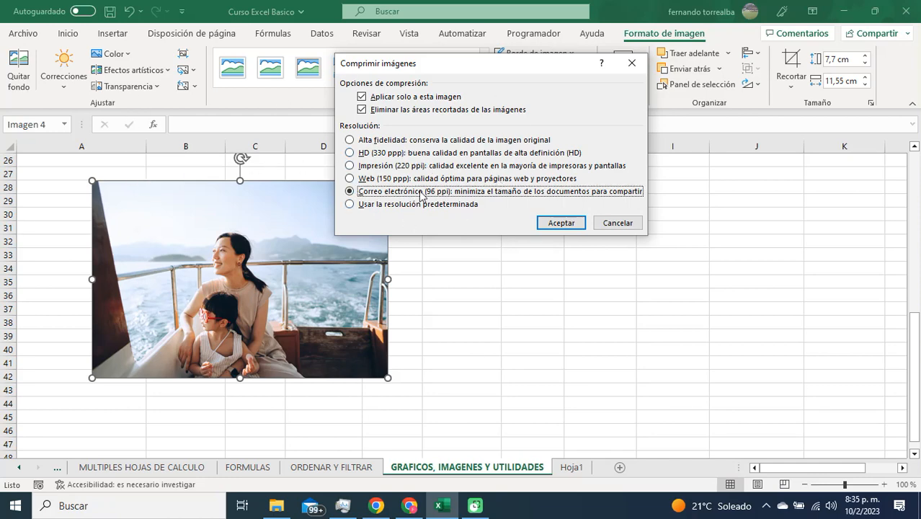
{"action": "left_click", "coordinate": [556, 224]}
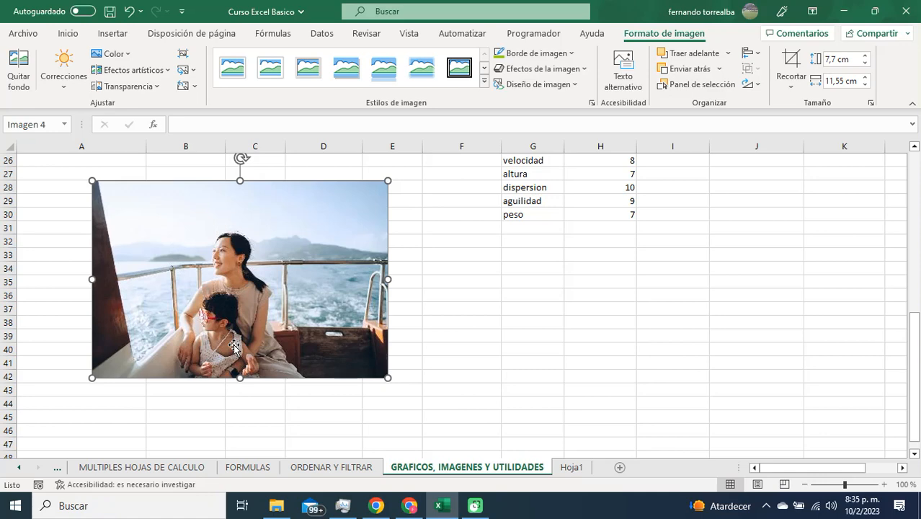
{"action": "key", "text": "Delete"}
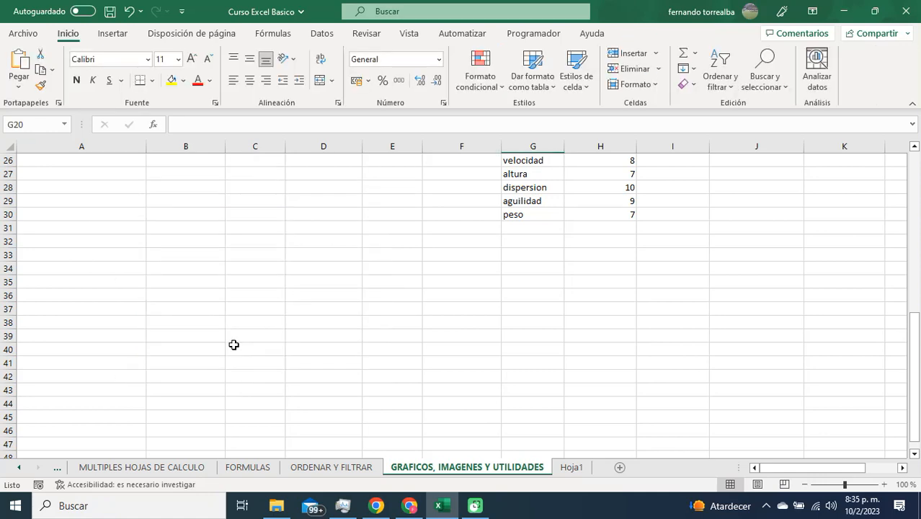
Draw an isosceles triangle shape about 3.7 cm high and 2.9 cm wide over columns B and C, rows 28 to 35.
{"action": "left_click", "coordinate": [110, 36]}
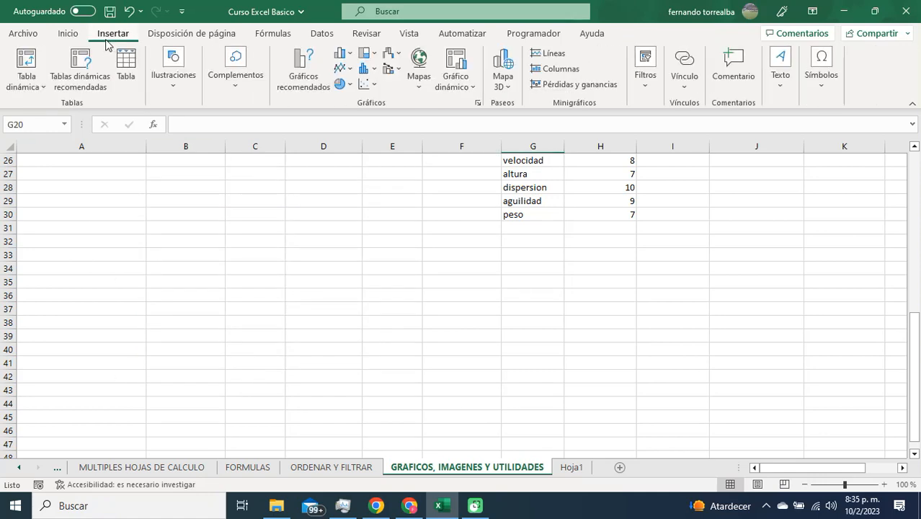
{"action": "left_click", "coordinate": [172, 85]}
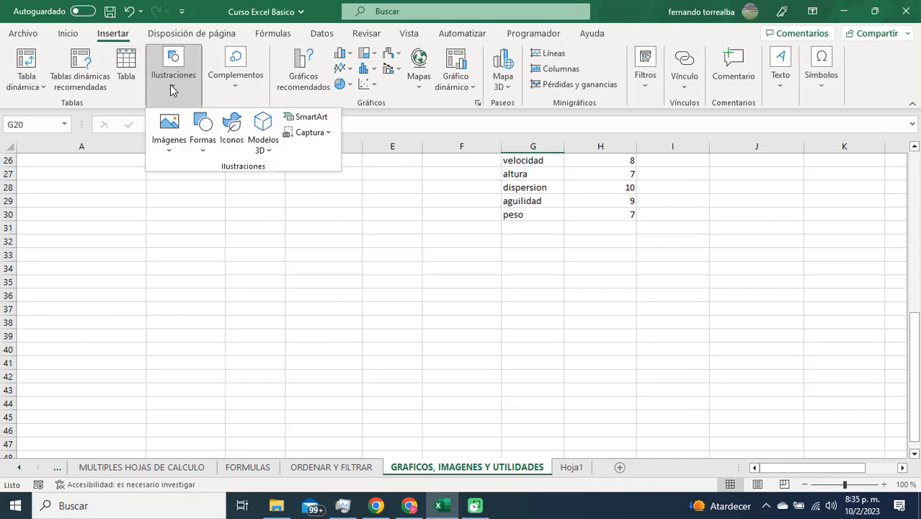
{"action": "left_click", "coordinate": [205, 152]}
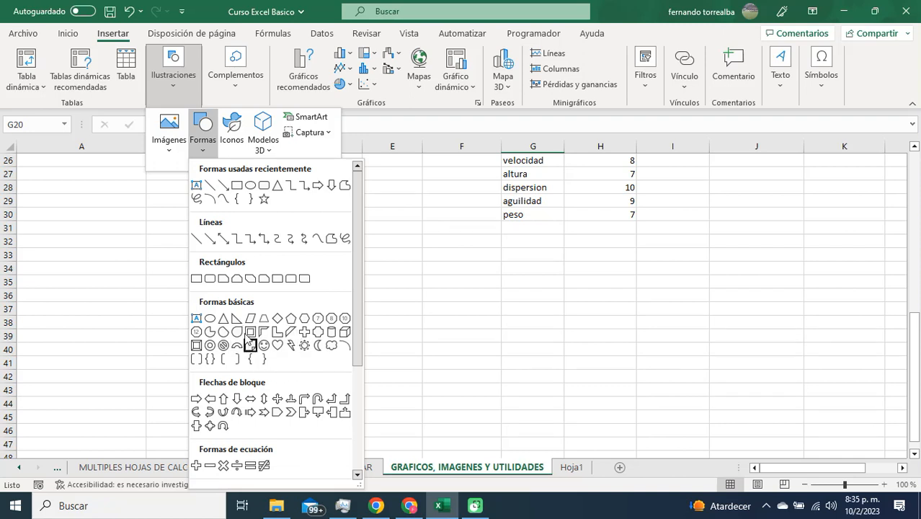
{"action": "left_click", "coordinate": [223, 318]}
{"action": "left_click_drag", "start_coordinate": [176, 191], "coordinate": [253, 287]}
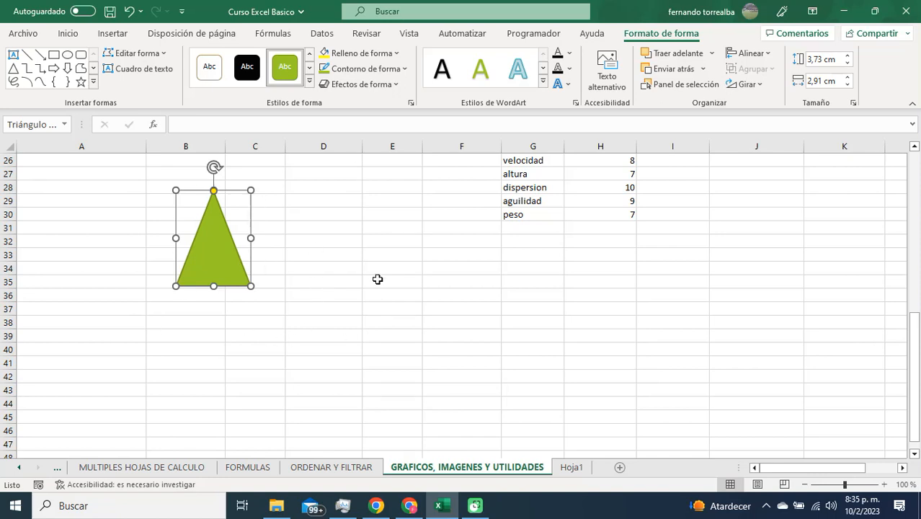
{"action": "left_click", "coordinate": [338, 263]}
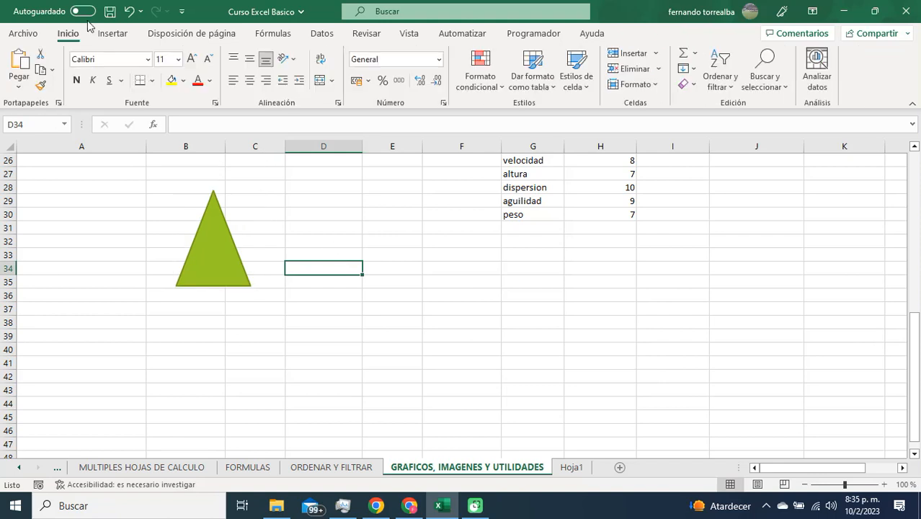
Insert the solid ringing alarm clock icon from the stock icons and place it in column D, beside the green triangle, around rows 29 to 33.
{"action": "left_click", "coordinate": [114, 34]}
{"action": "left_click", "coordinate": [173, 81]}
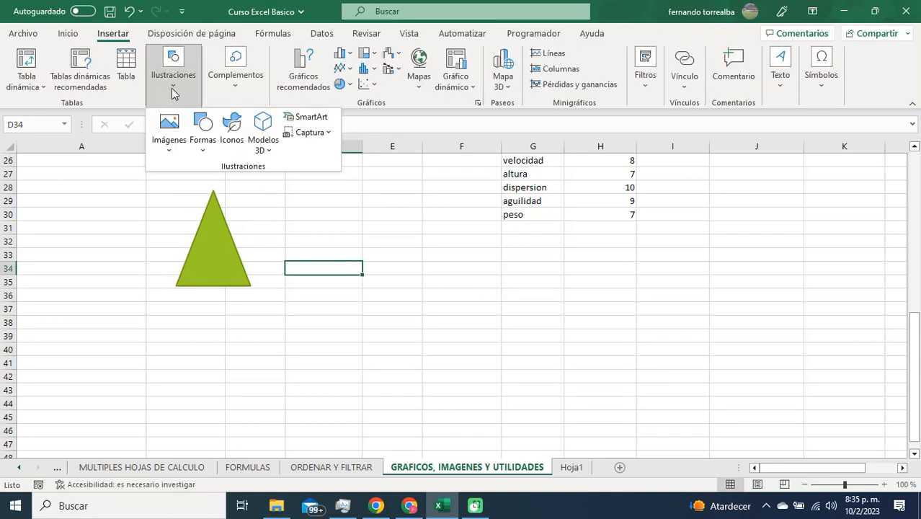
{"action": "left_click", "coordinate": [234, 123]}
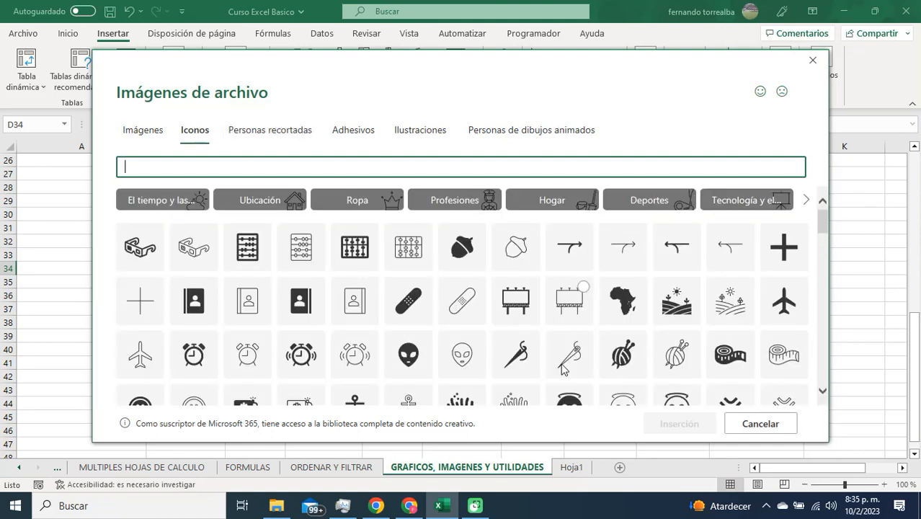
{"action": "left_click", "coordinate": [301, 352]}
{"action": "left_click", "coordinate": [301, 352]}
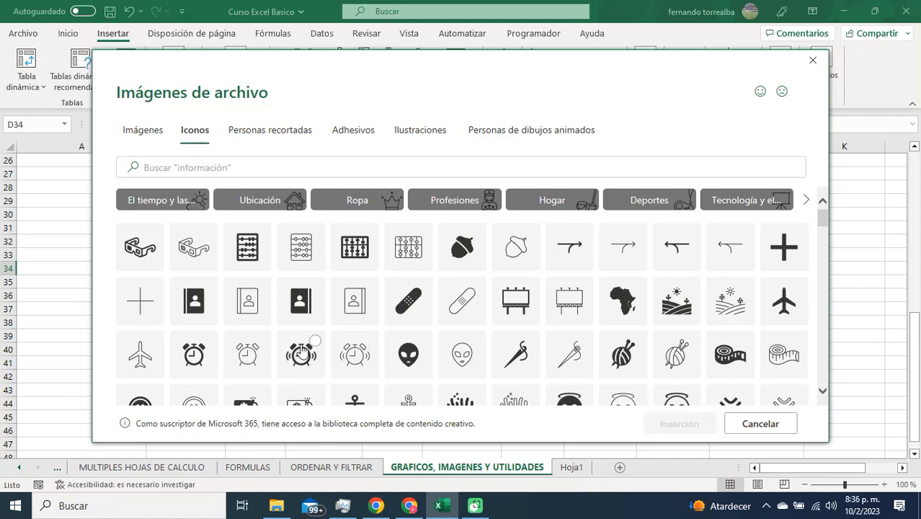
{"action": "left_click", "coordinate": [682, 423]}
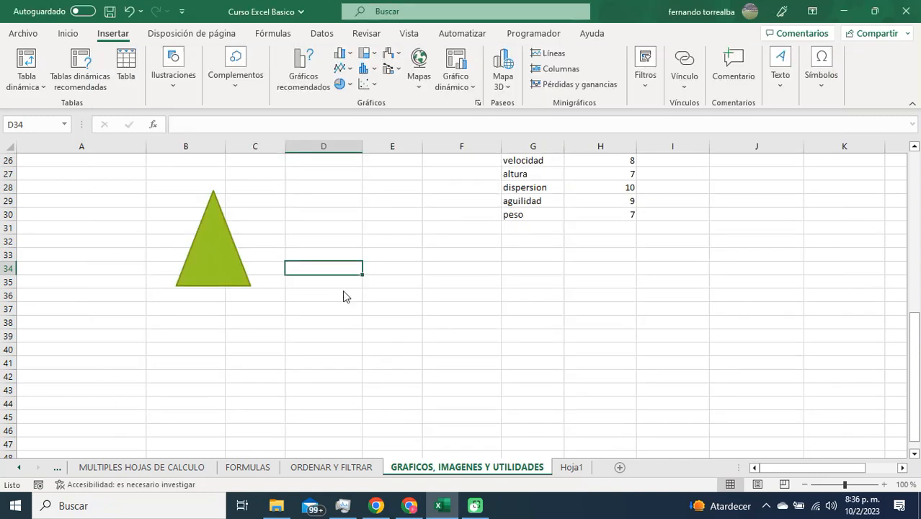
{"action": "left_click_drag", "start_coordinate": [306, 294], "coordinate": [318, 236]}
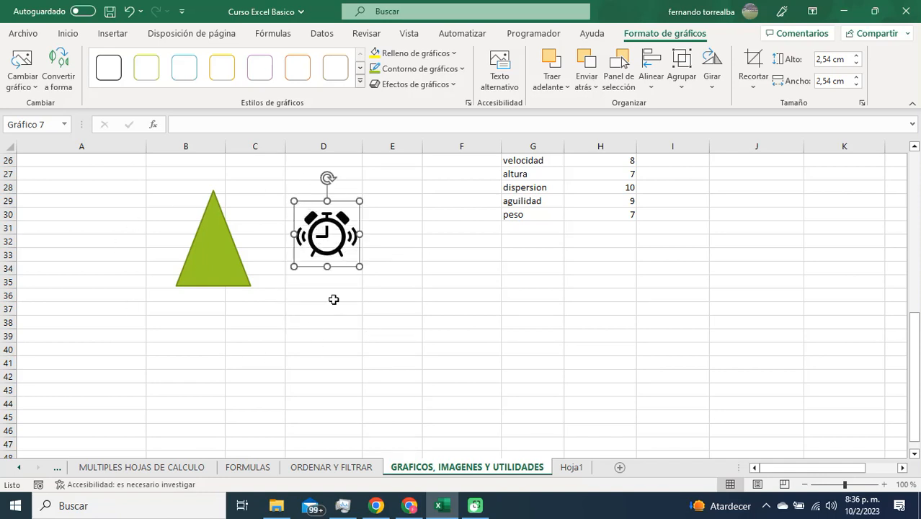
{"action": "left_click", "coordinate": [344, 326]}
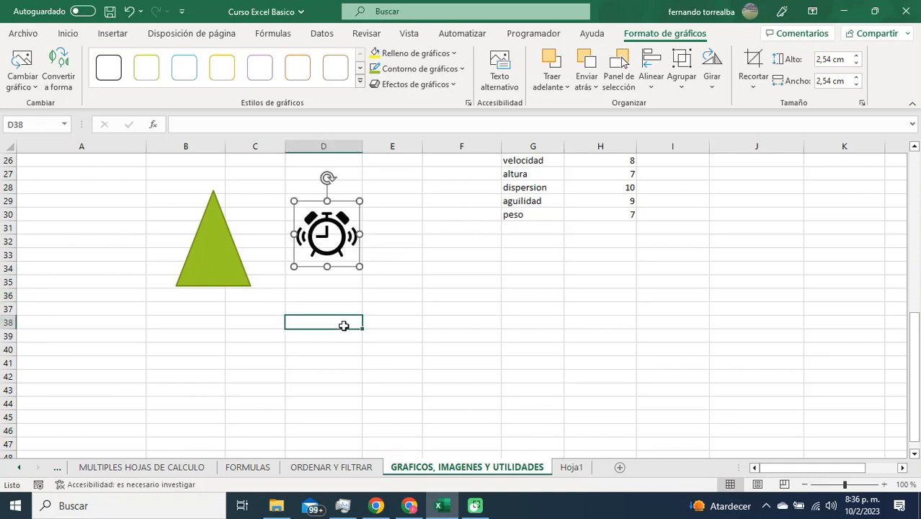
Insert the yellow screwdriver from the Herramientas category of the stock 3D models, try its fourth preset view, and apply the third one.
{"action": "left_click", "coordinate": [115, 34]}
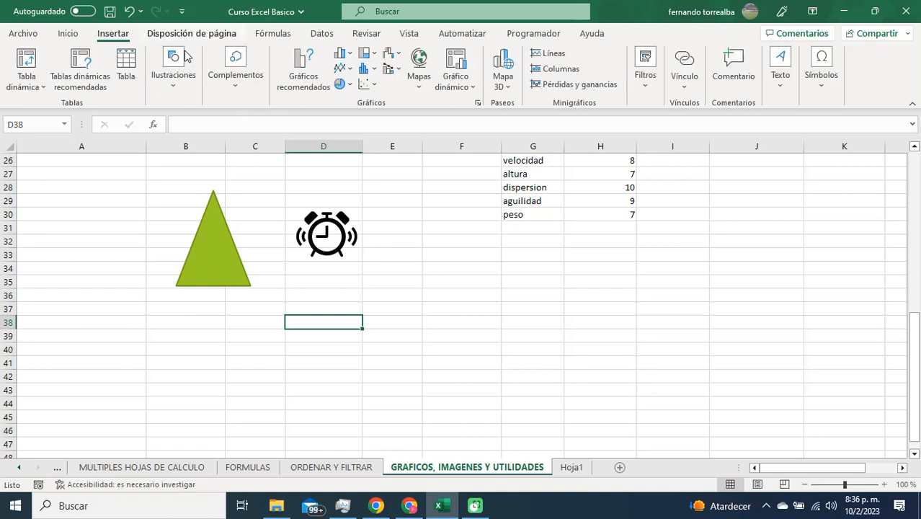
{"action": "left_click", "coordinate": [181, 92]}
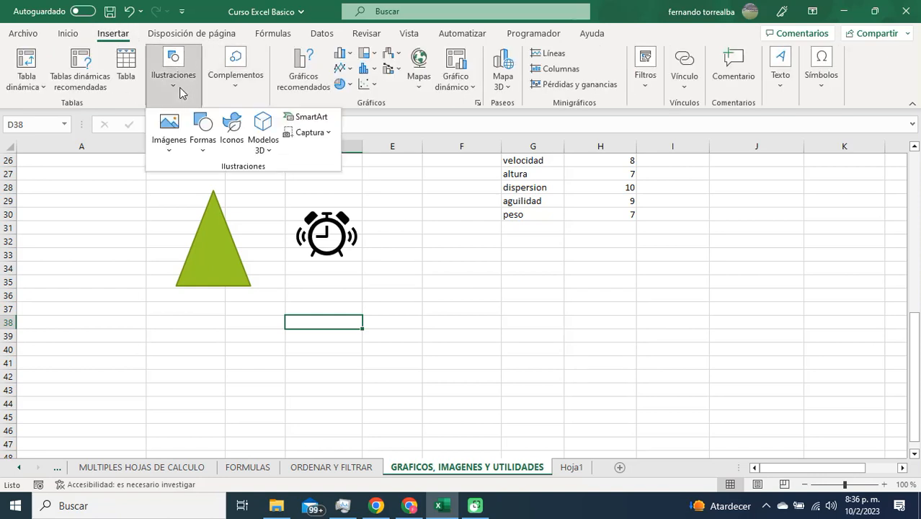
{"action": "left_click", "coordinate": [276, 155]}
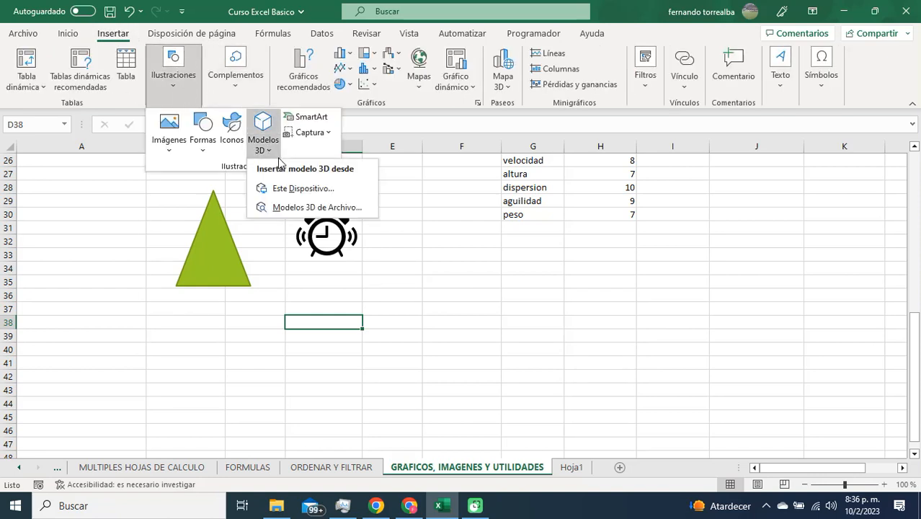
{"action": "left_click", "coordinate": [304, 209]}
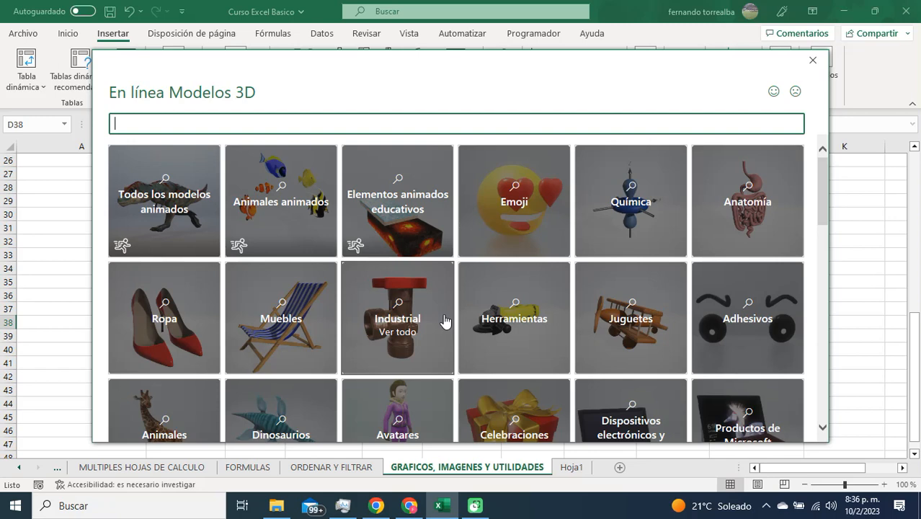
{"action": "left_click", "coordinate": [488, 293]}
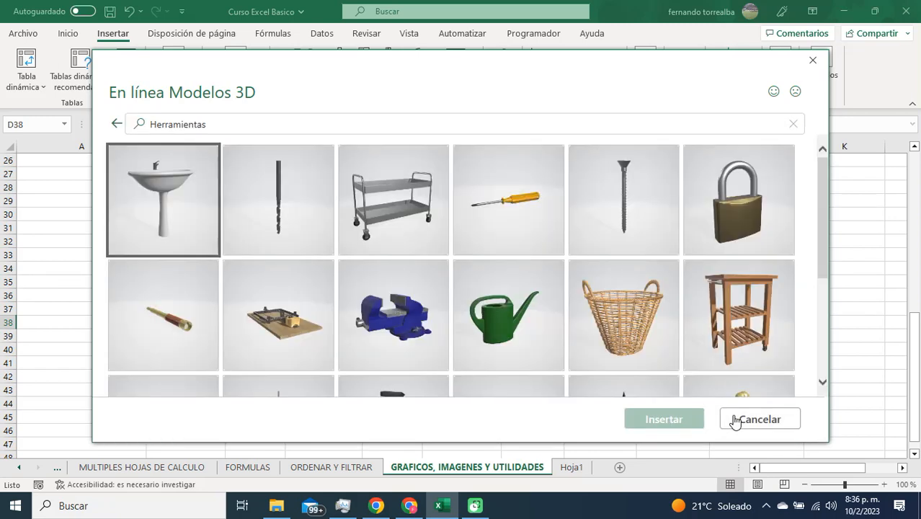
{"action": "left_click", "coordinate": [509, 217]}
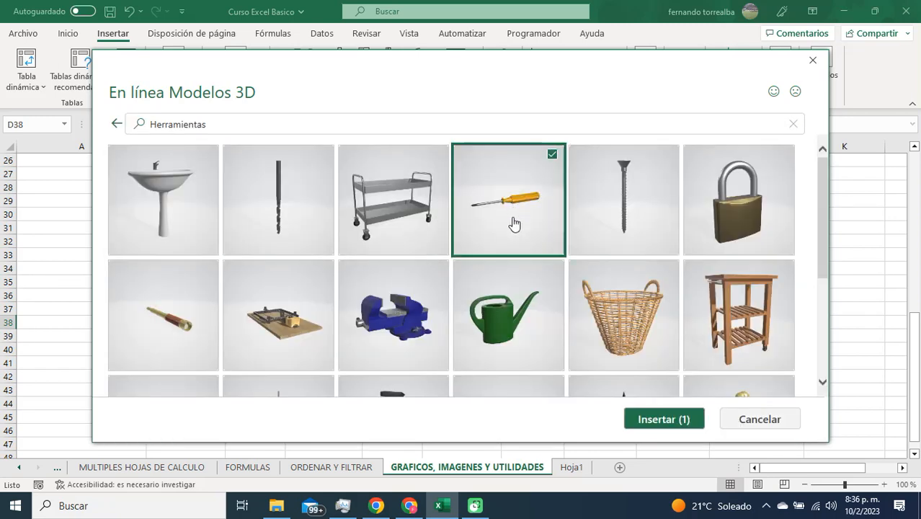
{"action": "left_click", "coordinate": [678, 417]}
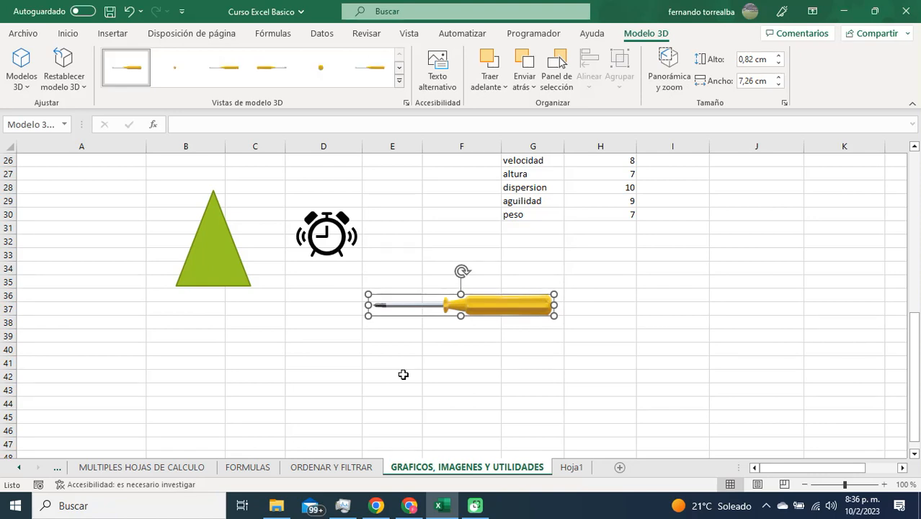
{"action": "left_click", "coordinate": [265, 72]}
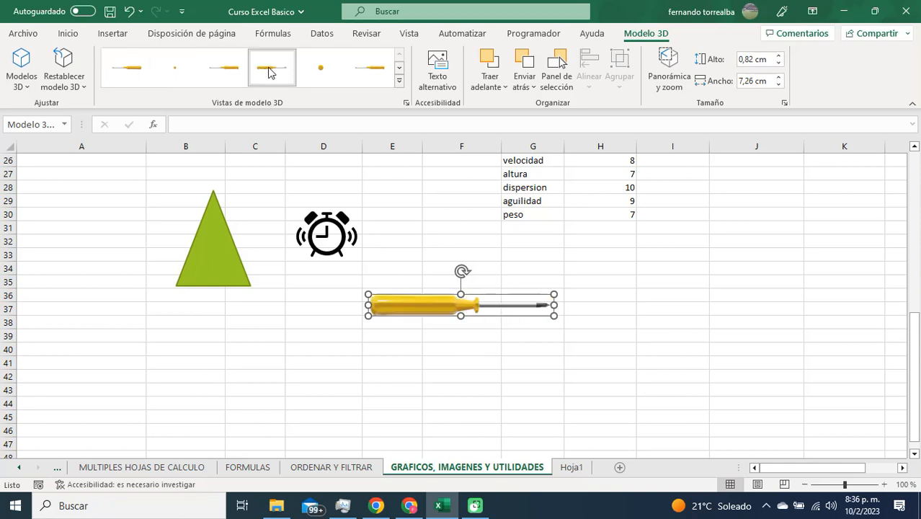
{"action": "left_click", "coordinate": [216, 71]}
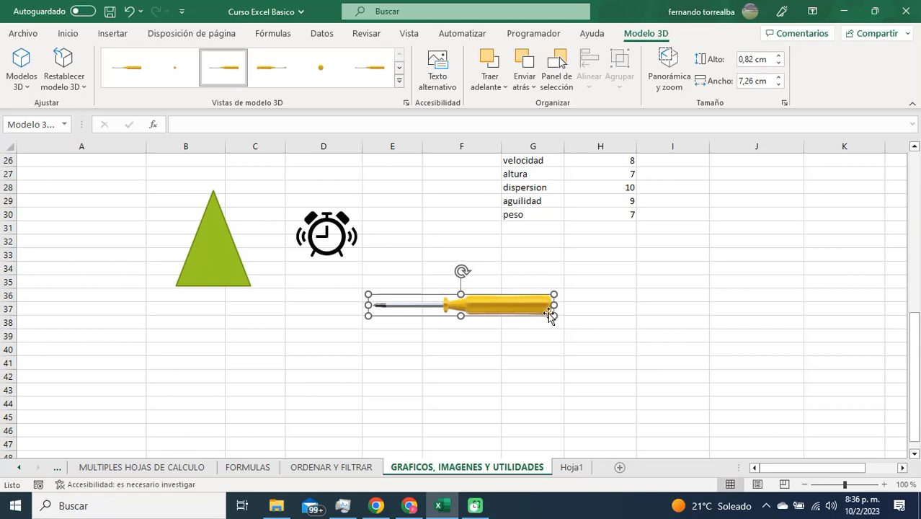
Delete the green triangle, the alarm clock icon and the screwdriver 3D model from the sheet together.
{"action": "left_click", "coordinate": [345, 370]}
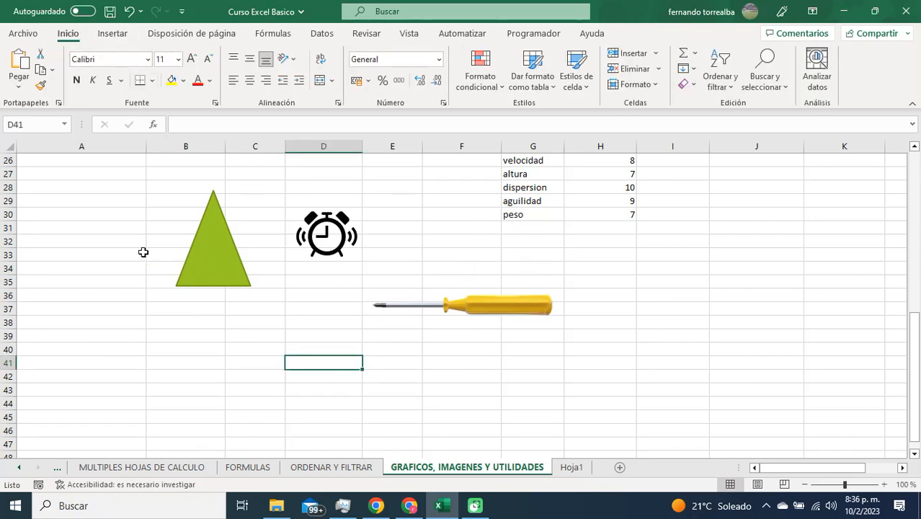
{"action": "left_click_drag", "start_coordinate": [123, 189], "coordinate": [548, 405]}
{"action": "left_click", "coordinate": [214, 251]}
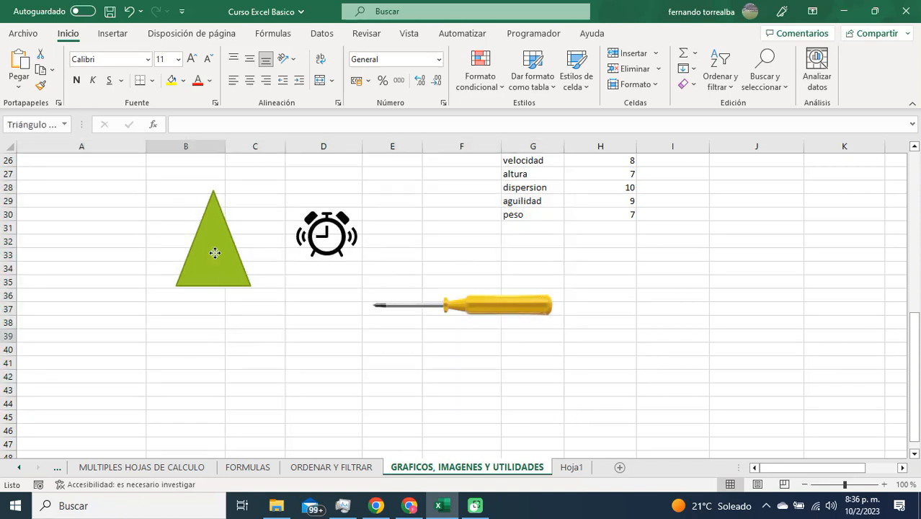
{"action": "left_click", "coordinate": [330, 235], "text": "ctrl"}
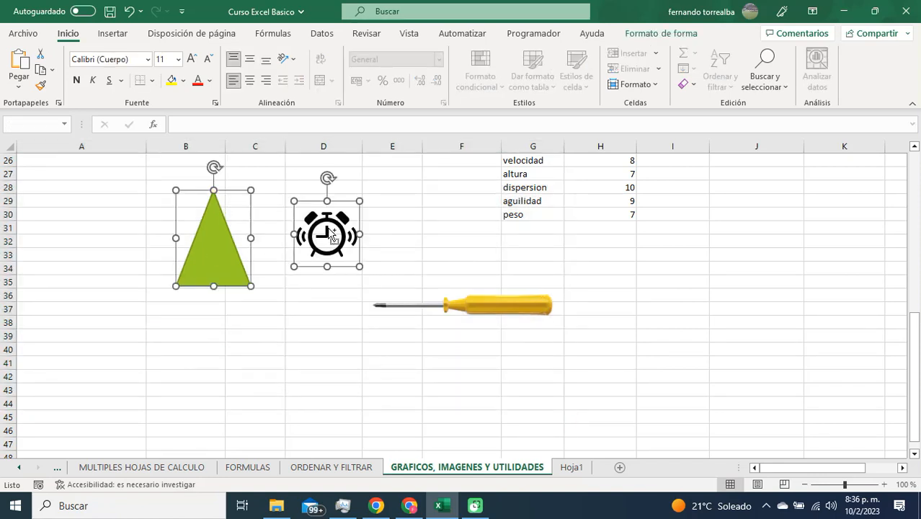
{"action": "left_click", "coordinate": [479, 306], "text": "ctrl"}
{"action": "key", "text": "Delete"}
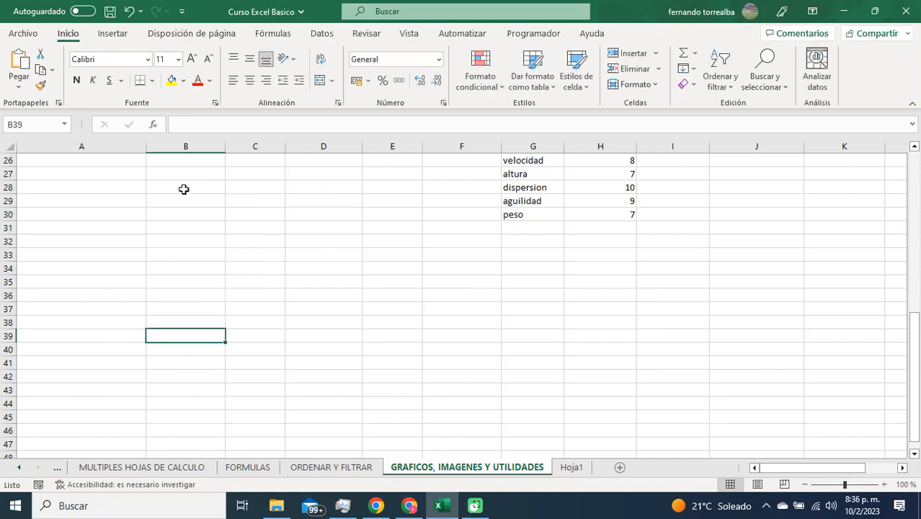
Insert a Grupo de hexágonos SmartArt graphic from the Relación category and move it over columns B to F, clear of the data.
{"action": "left_click", "coordinate": [112, 34]}
{"action": "left_click", "coordinate": [173, 83]}
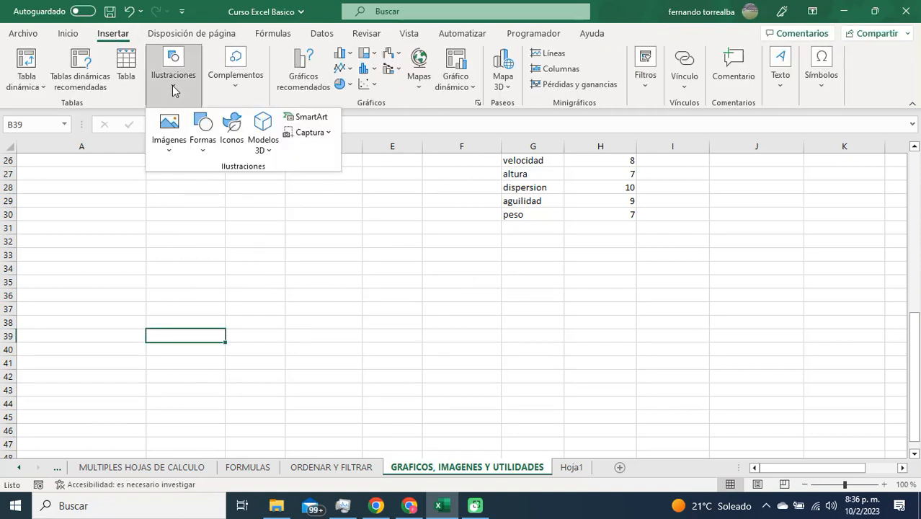
{"action": "left_click", "coordinate": [304, 119]}
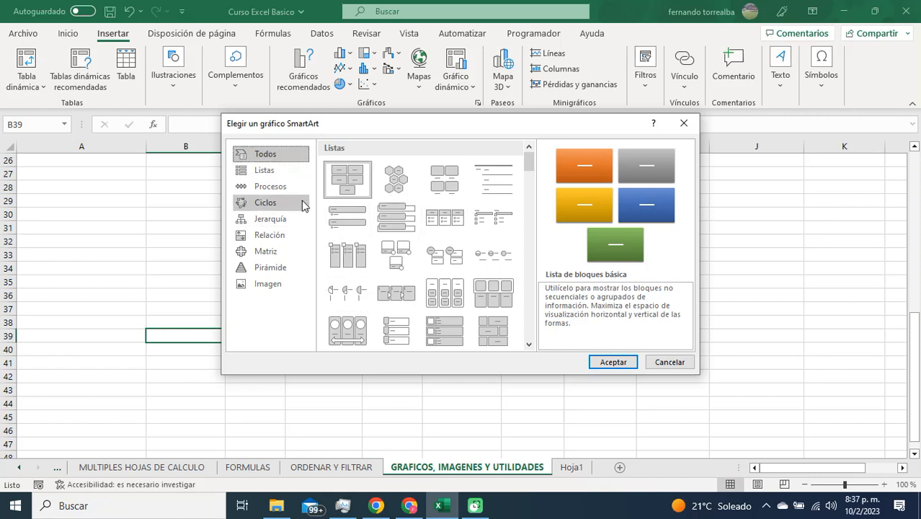
{"action": "left_click", "coordinate": [296, 173]}
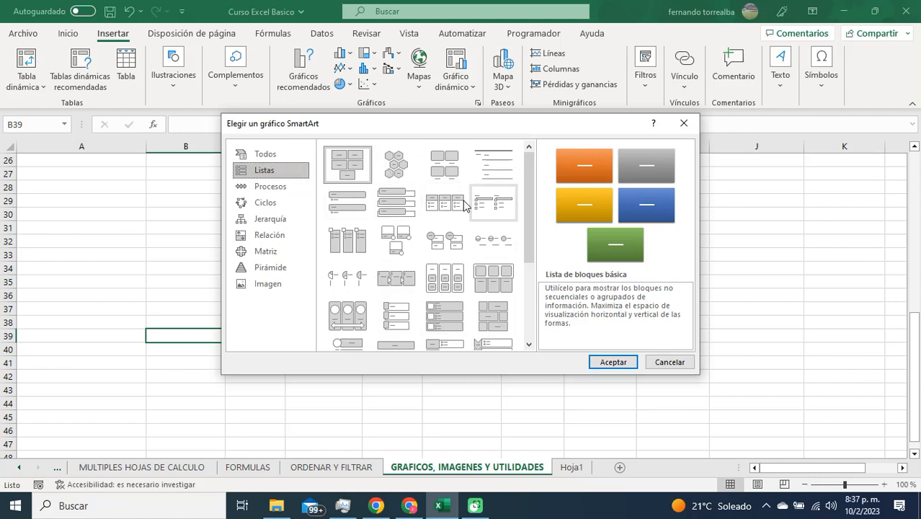
{"action": "left_click", "coordinate": [292, 186]}
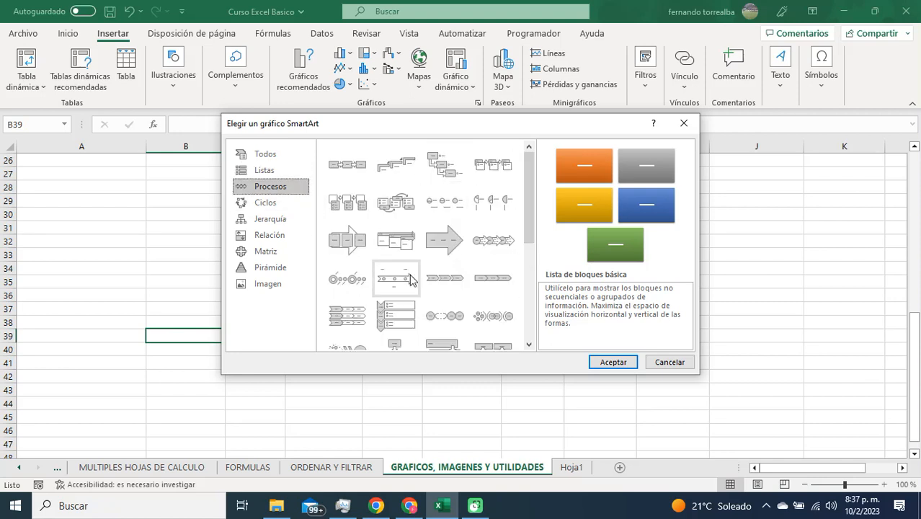
{"action": "left_click", "coordinate": [281, 204]}
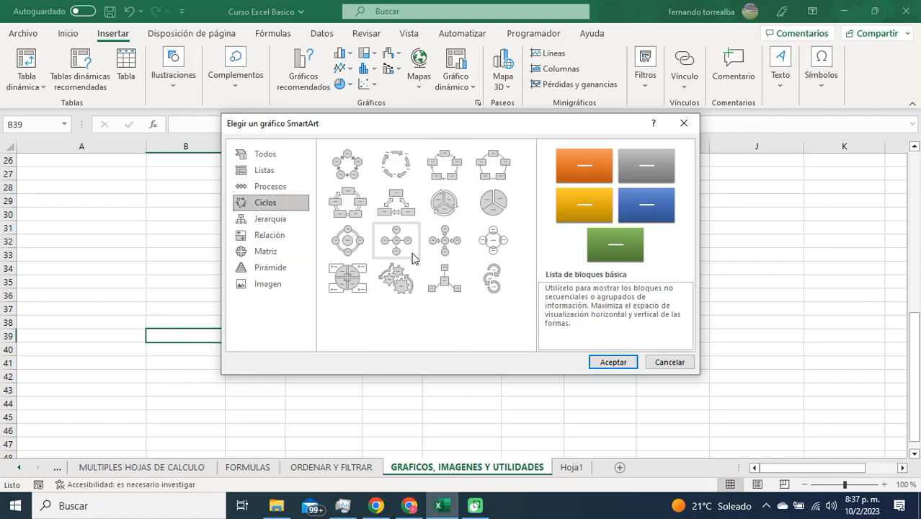
{"action": "left_click", "coordinate": [281, 219]}
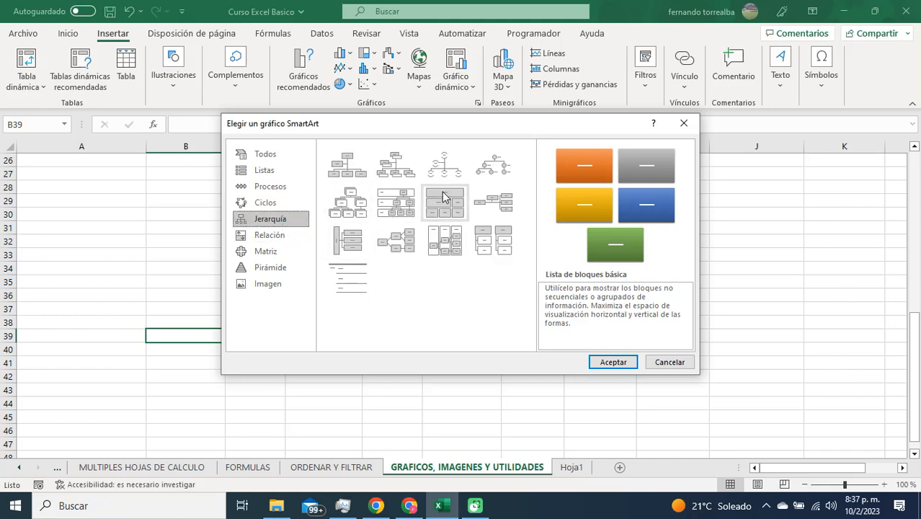
{"action": "left_click", "coordinate": [283, 238]}
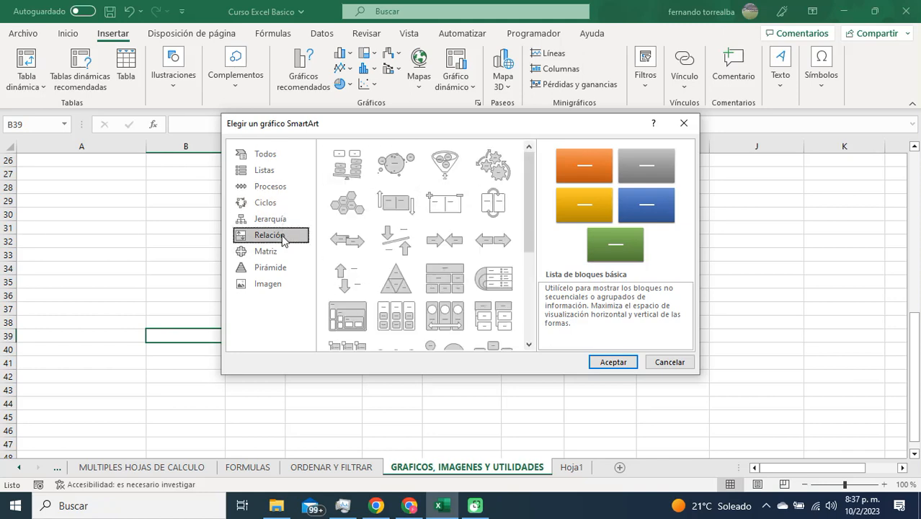
{"action": "left_click", "coordinate": [336, 201]}
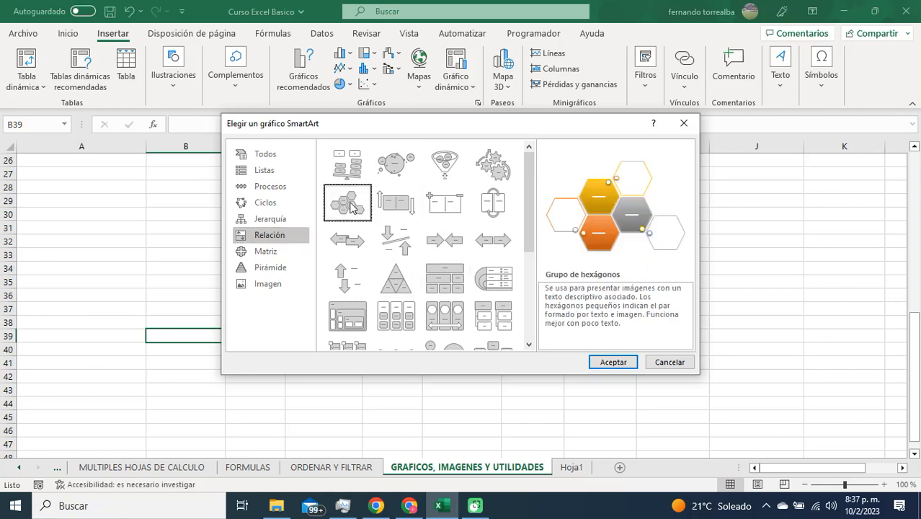
{"action": "left_click", "coordinate": [615, 367]}
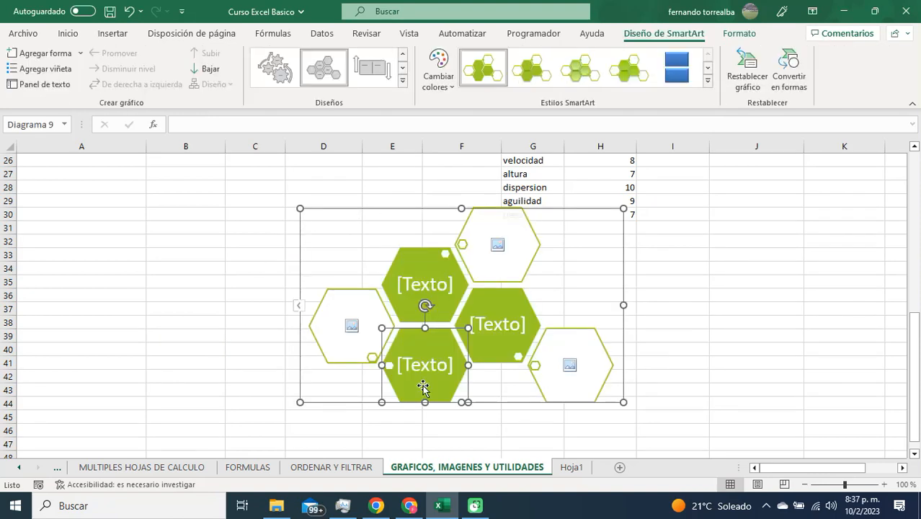
{"action": "left_click_drag", "start_coordinate": [523, 208], "coordinate": [403, 209]}
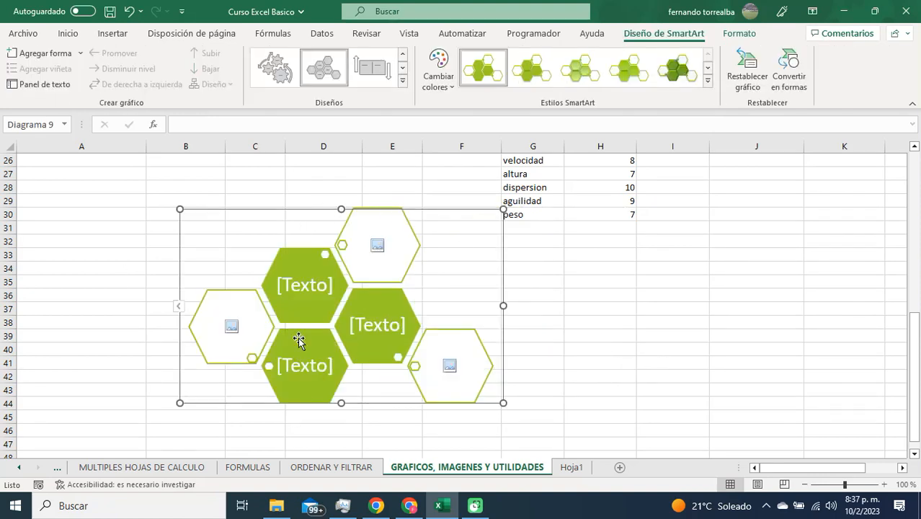
Fill the three text hexagons of the SmartArt graphic with one person's first name each.
{"action": "left_click", "coordinate": [178, 305]}
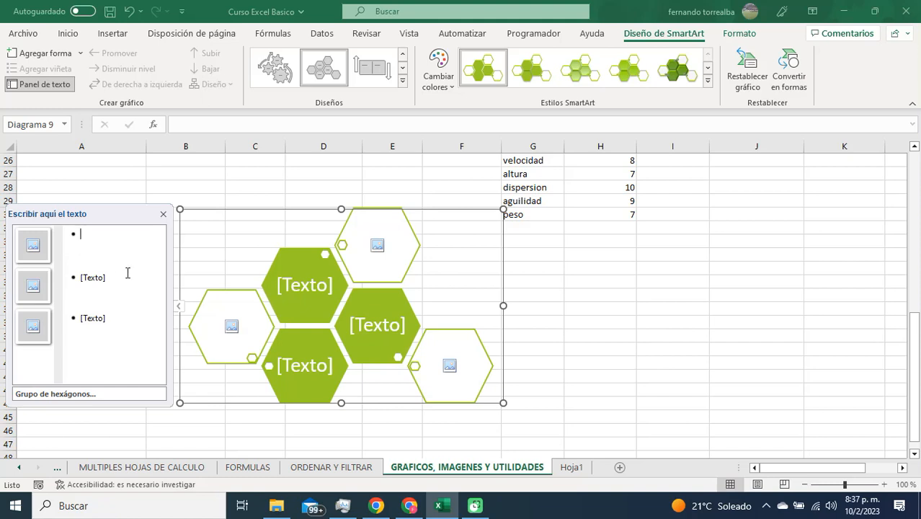
{"action": "type", "text": "Fernn"}
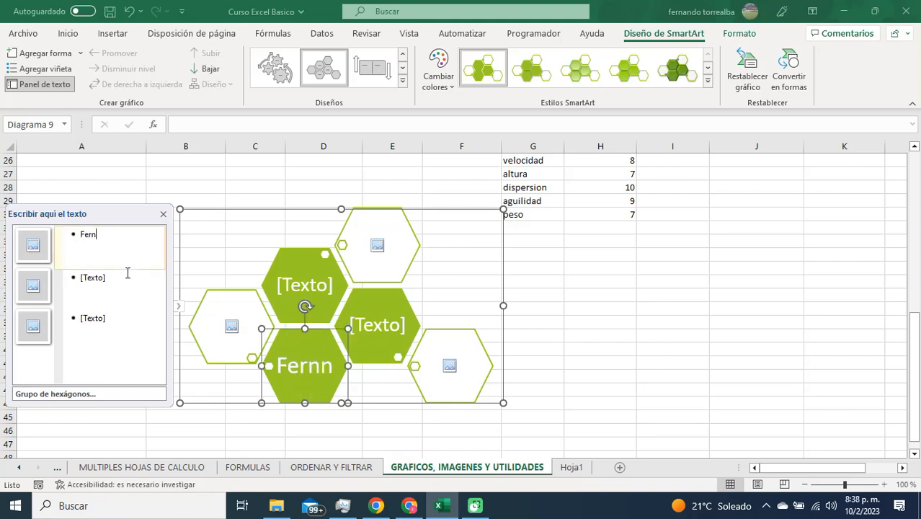
{"action": "key", "text": "BackSpace"}
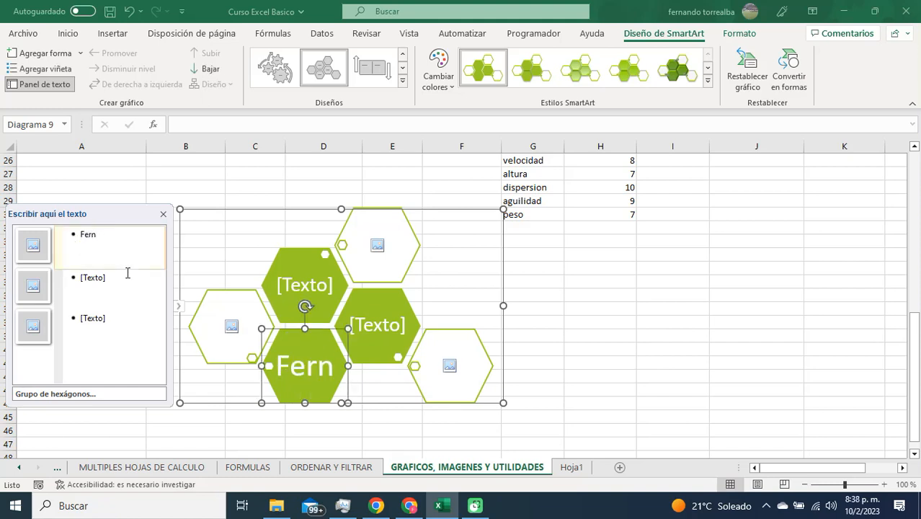
{"action": "type", "text": "ando"}
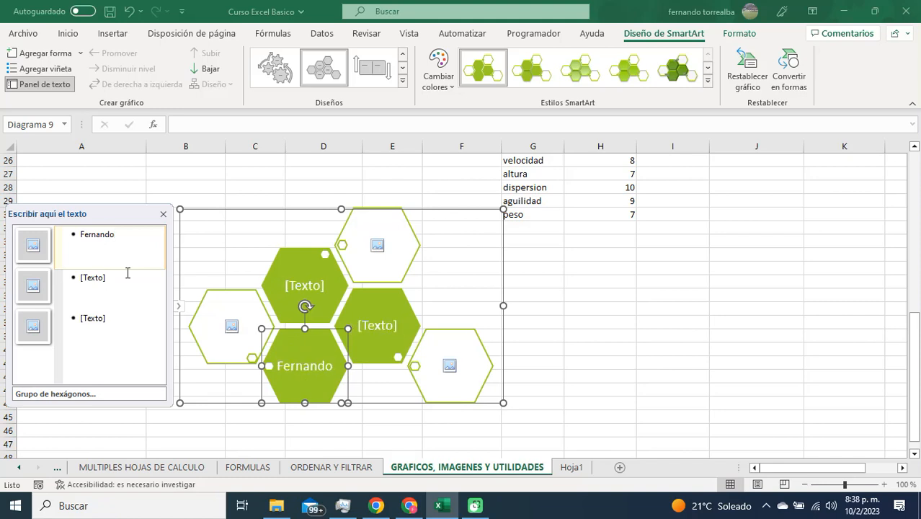
{"action": "left_click", "coordinate": [125, 286]}
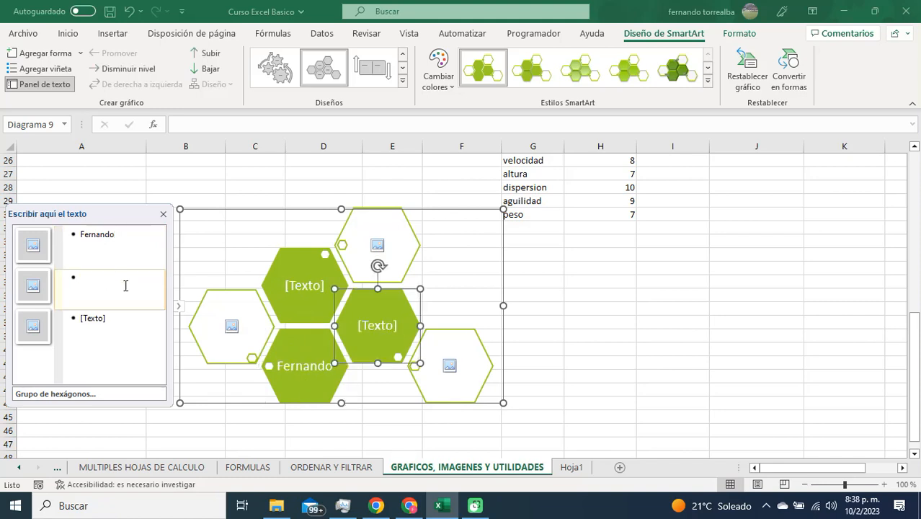
{"action": "type", "text": "Benjamon"}
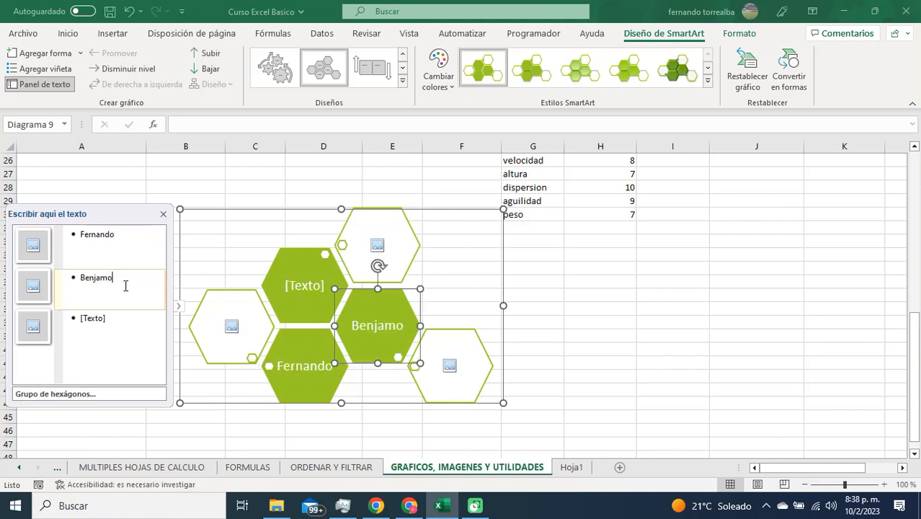
{"action": "key", "text": "BackSpace"}
{"action": "key", "text": "BackSpace"}
{"action": "type", "text": "in"}
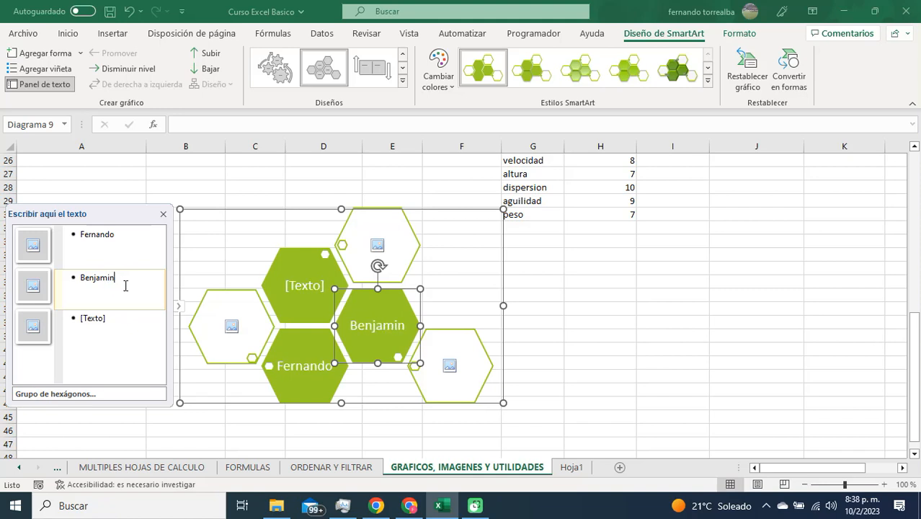
{"action": "left_click", "coordinate": [121, 326]}
{"action": "type", "text": "Monica"}
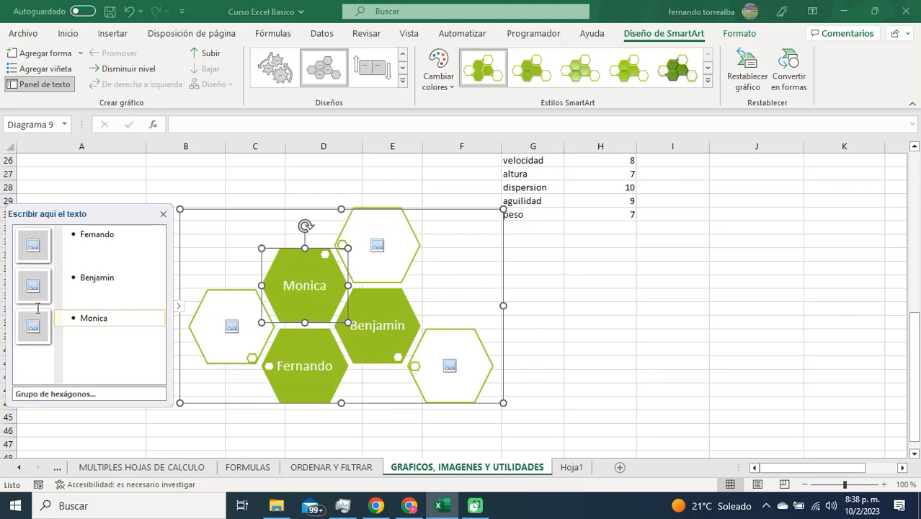
Insert the stock photo of the medical team into the first picture hexagon of the SmartArt graphic.
{"action": "left_click", "coordinate": [39, 256]}
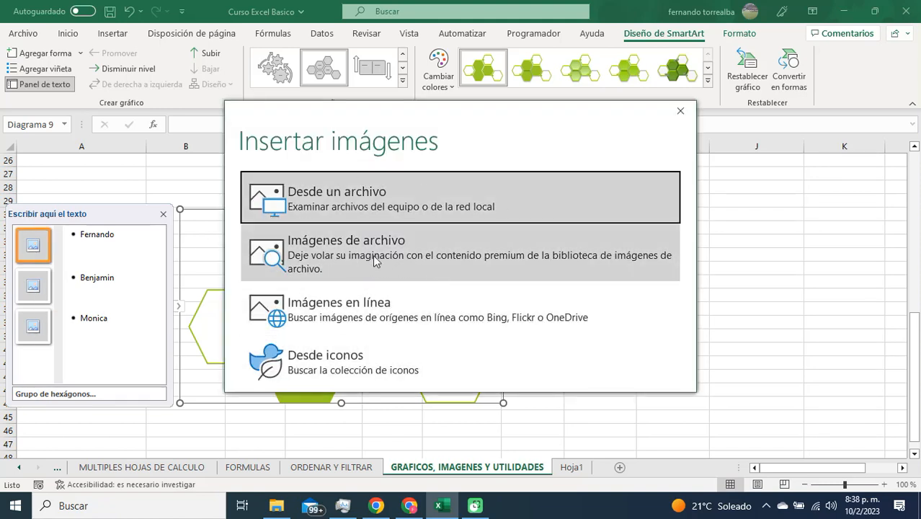
{"action": "left_click", "coordinate": [386, 253]}
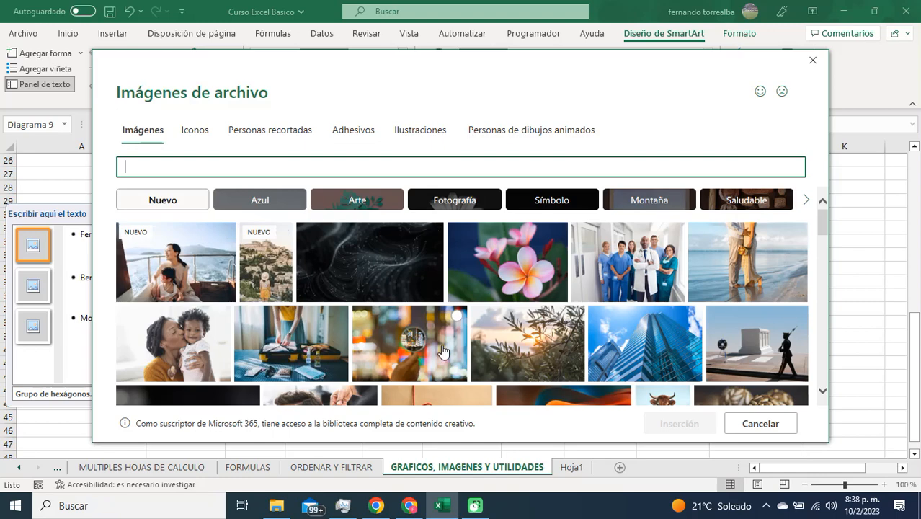
{"action": "left_click", "coordinate": [650, 254]}
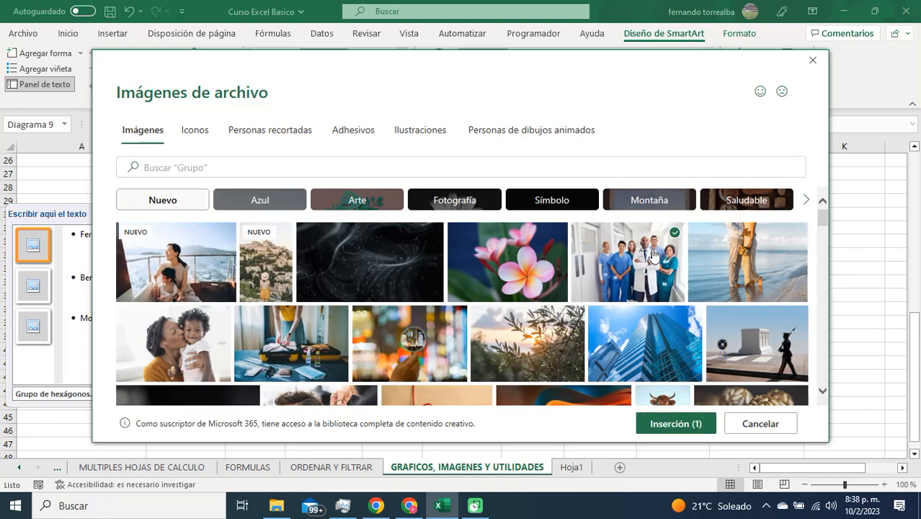
{"action": "left_click", "coordinate": [664, 425]}
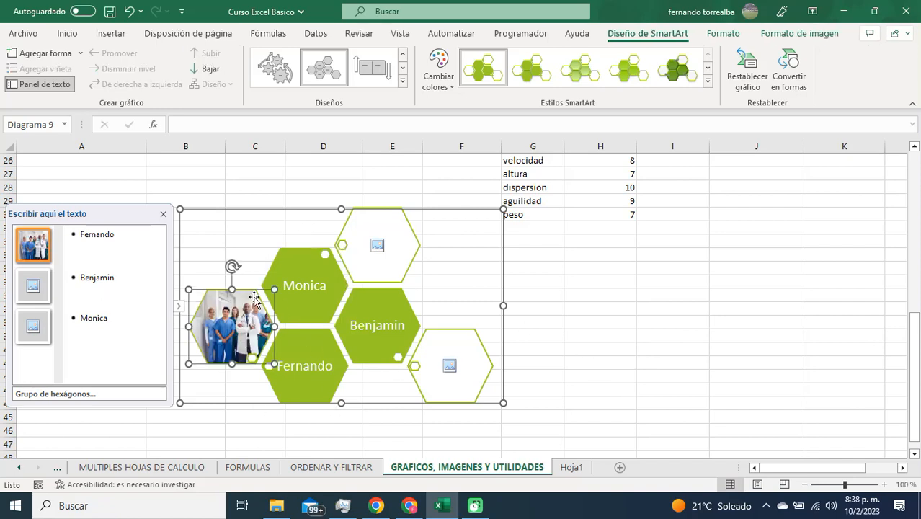
Delete the whole hexagon SmartArt graphic from the sheet.
{"action": "left_click", "coordinate": [620, 295]}
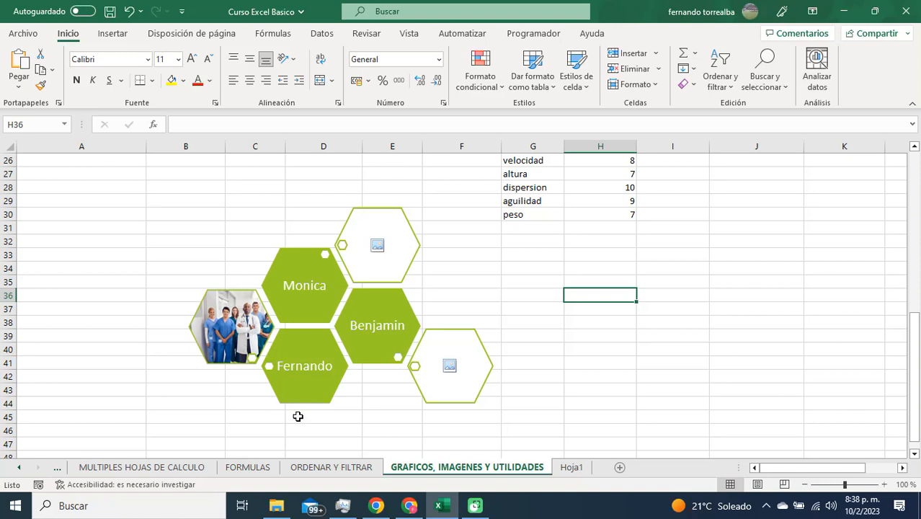
{"action": "left_click", "coordinate": [408, 257]}
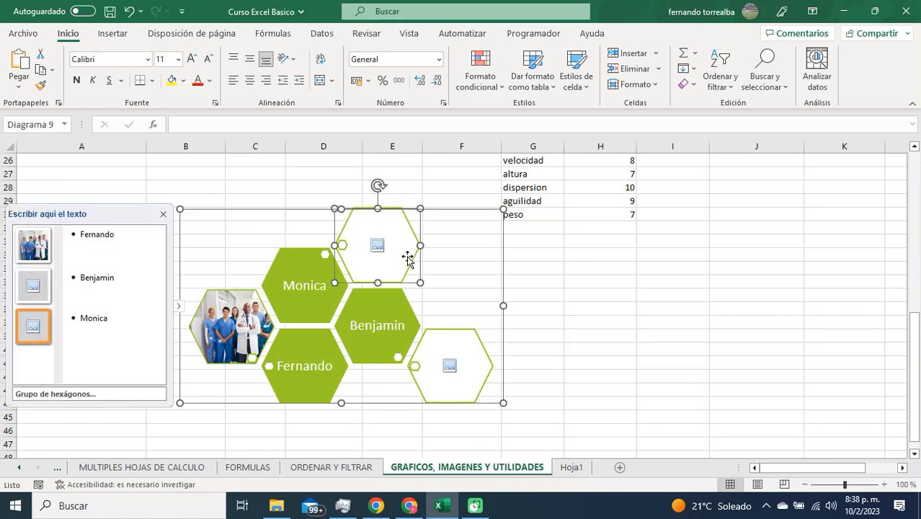
{"action": "left_click", "coordinate": [462, 214]}
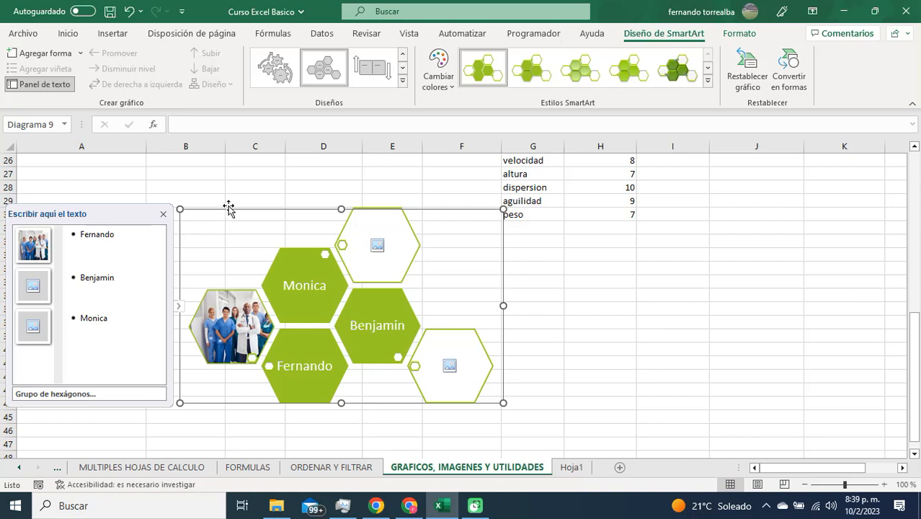
{"action": "key", "text": "Delete"}
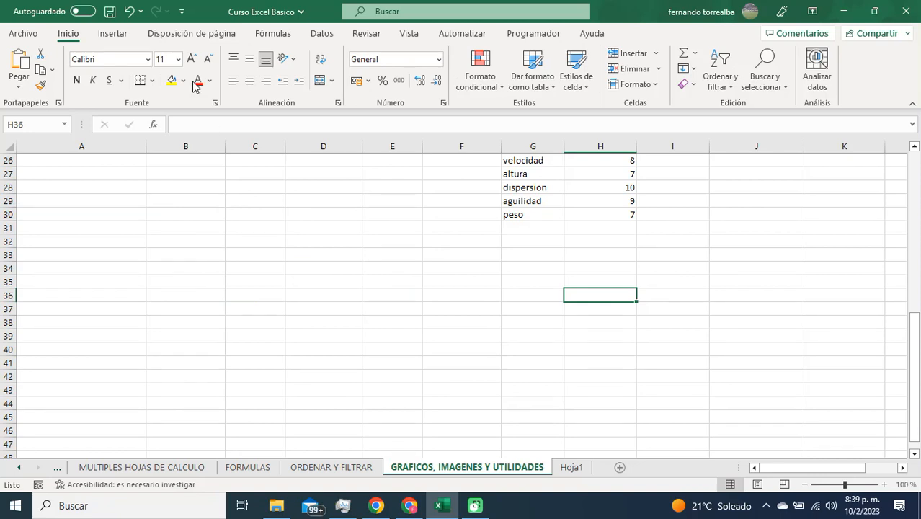
Insert a screen clipping that covers nearly the entire Windows desktop into the sheet.
{"action": "left_click", "coordinate": [109, 33]}
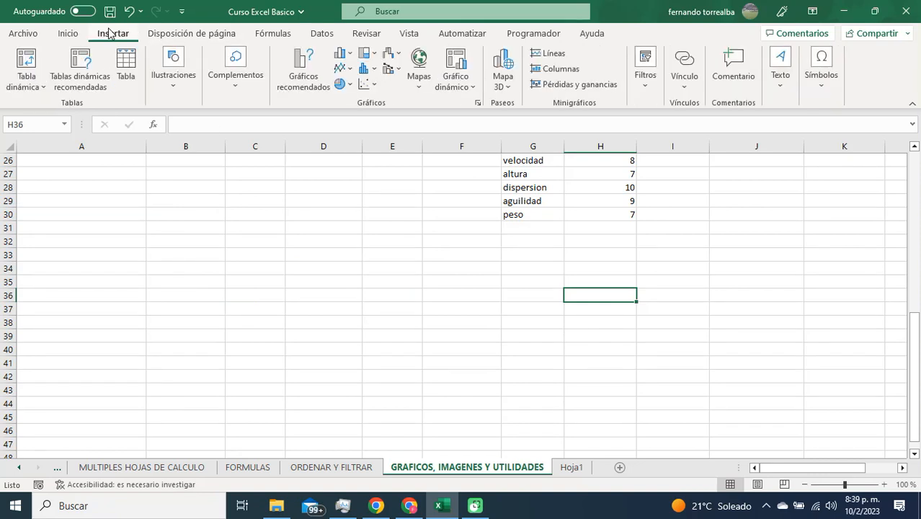
{"action": "left_click", "coordinate": [181, 90]}
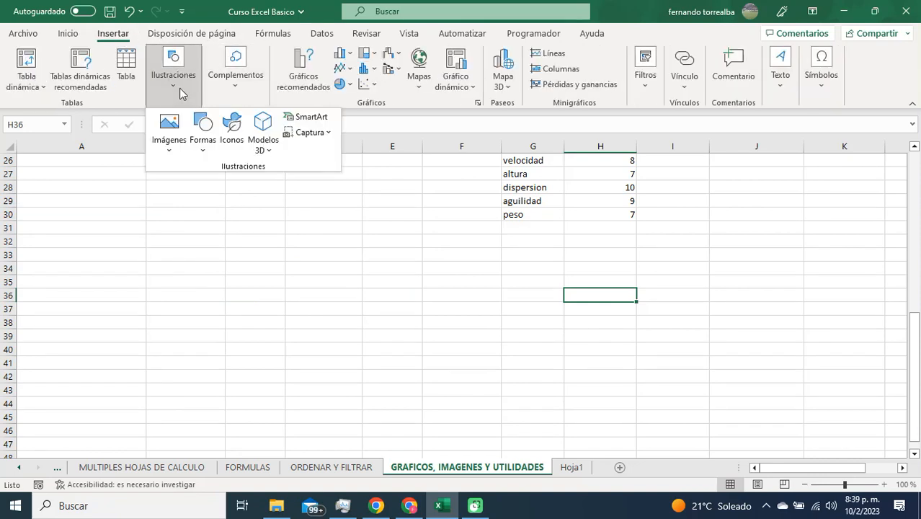
{"action": "left_click", "coordinate": [322, 138]}
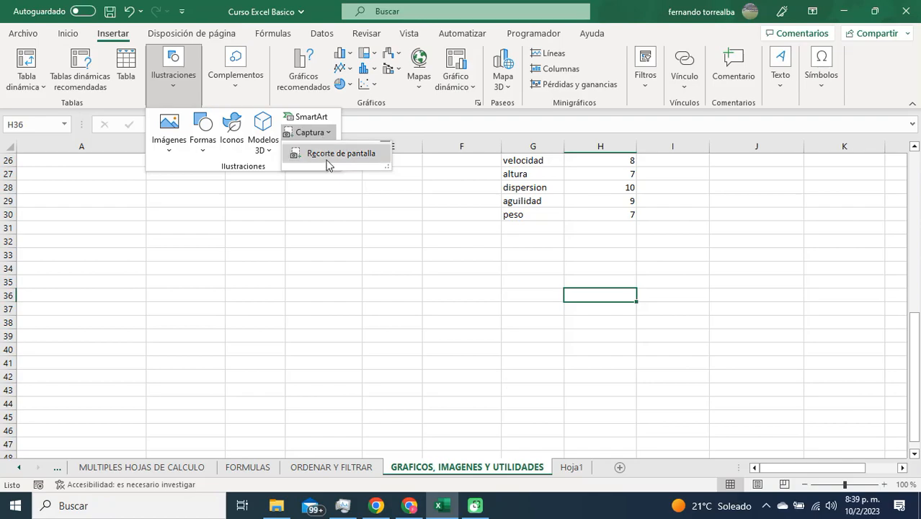
{"action": "left_click", "coordinate": [328, 158]}
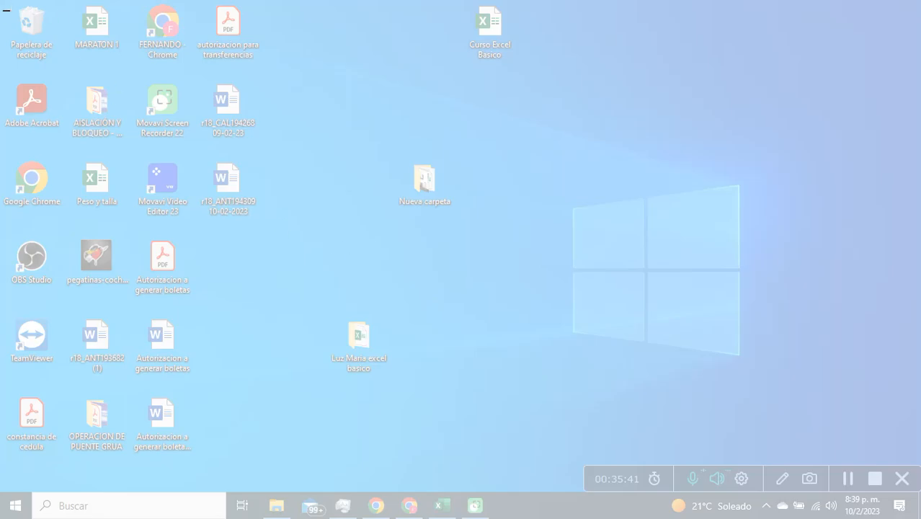
{"action": "left_click_drag", "start_coordinate": [5, 10], "coordinate": [884, 499]}
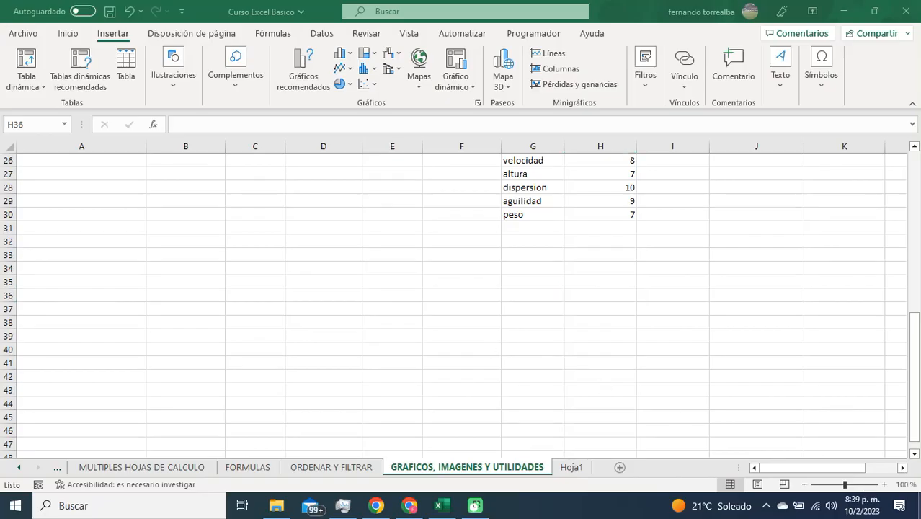
{"action": "left_click", "coordinate": [167, 85]}
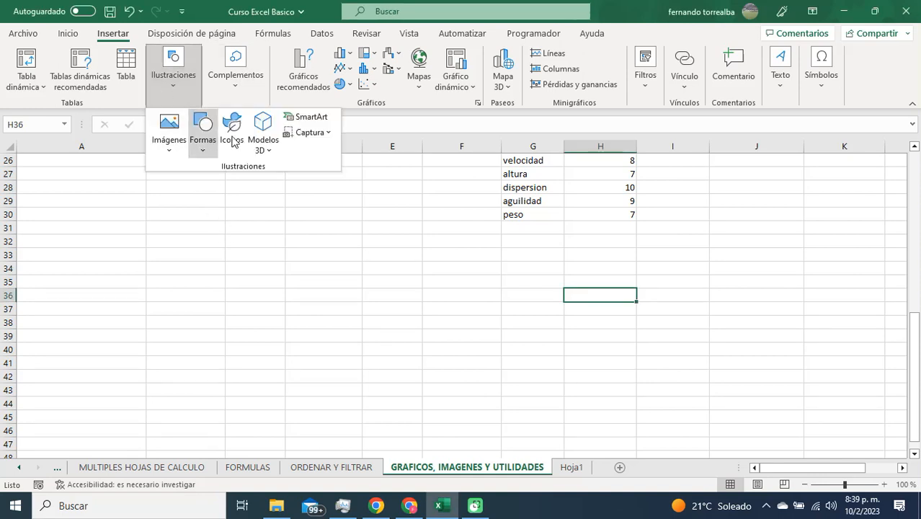
{"action": "left_click", "coordinate": [308, 134]}
{"action": "left_click", "coordinate": [309, 157]}
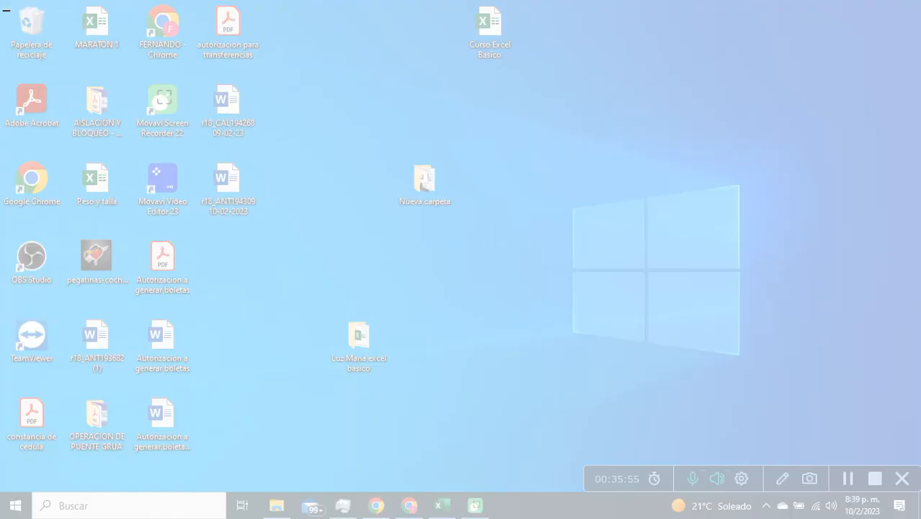
{"action": "key", "text": "Escape"}
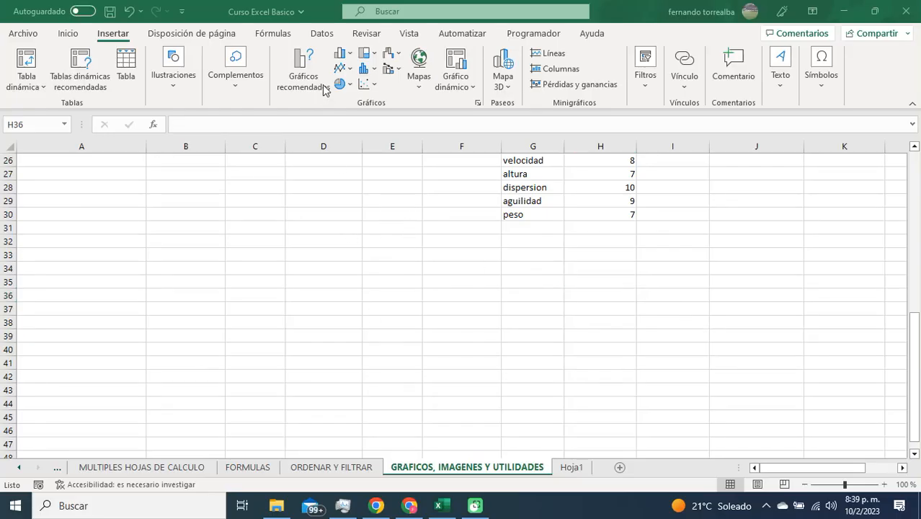
Insert a screen clipping of the Windows desktop, excluding the first icon row and column, and position it below row 28.
{"action": "left_click", "coordinate": [176, 84]}
{"action": "left_click", "coordinate": [308, 133]}
{"action": "left_click", "coordinate": [311, 151]}
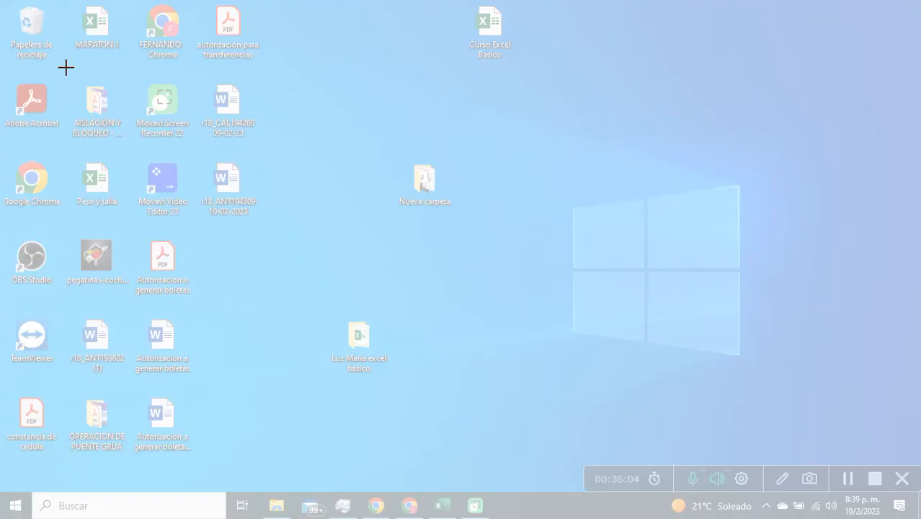
{"action": "left_click_drag", "start_coordinate": [66, 67], "coordinate": [914, 478]}
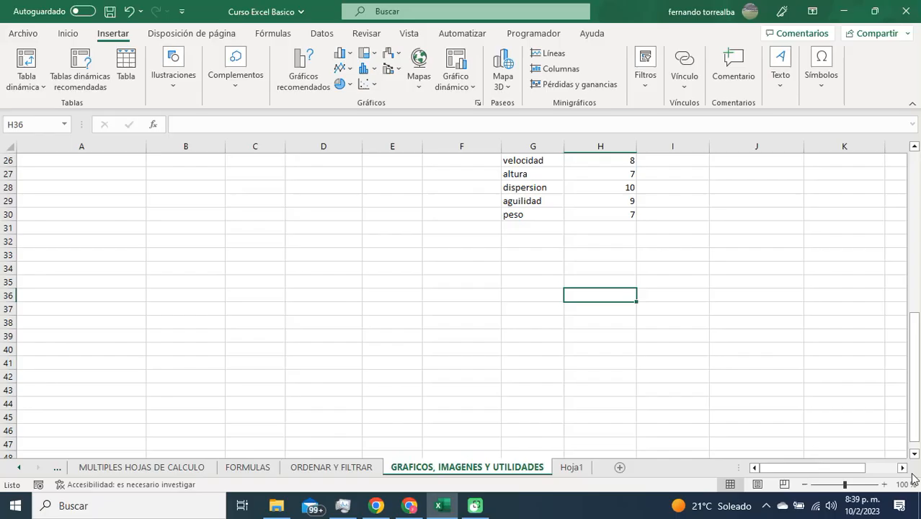
{"action": "left_click_drag", "start_coordinate": [796, 311], "coordinate": [265, 219]}
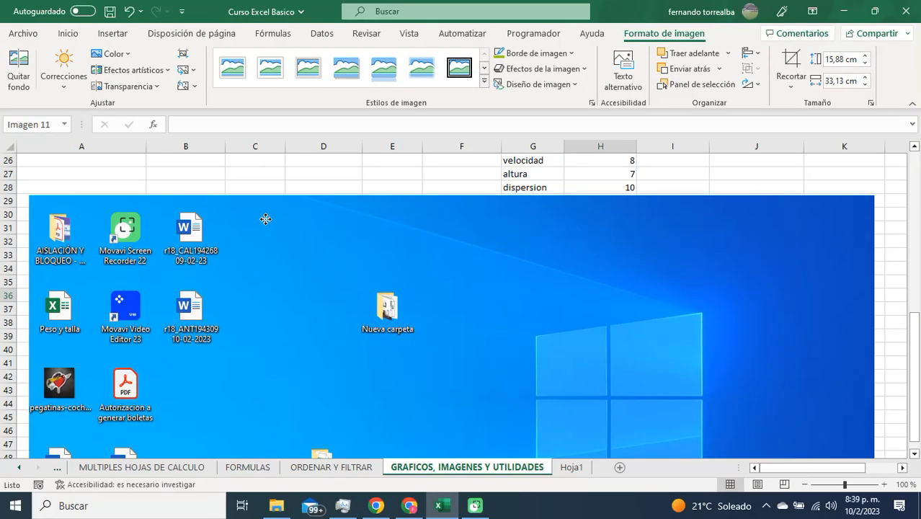
Shrink the desktop clipping to about 10,24 by 21,37 cm and delete it from the sheet.
{"action": "left_click_drag", "start_coordinate": [27, 193], "coordinate": [353, 346]}
{"action": "left_click_drag", "start_coordinate": [543, 368], "coordinate": [307, 215]}
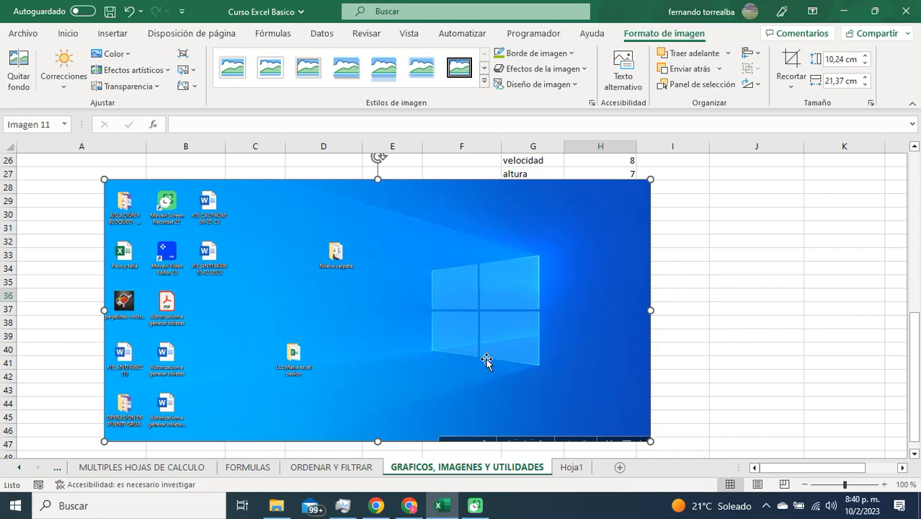
{"action": "key", "text": "Delete"}
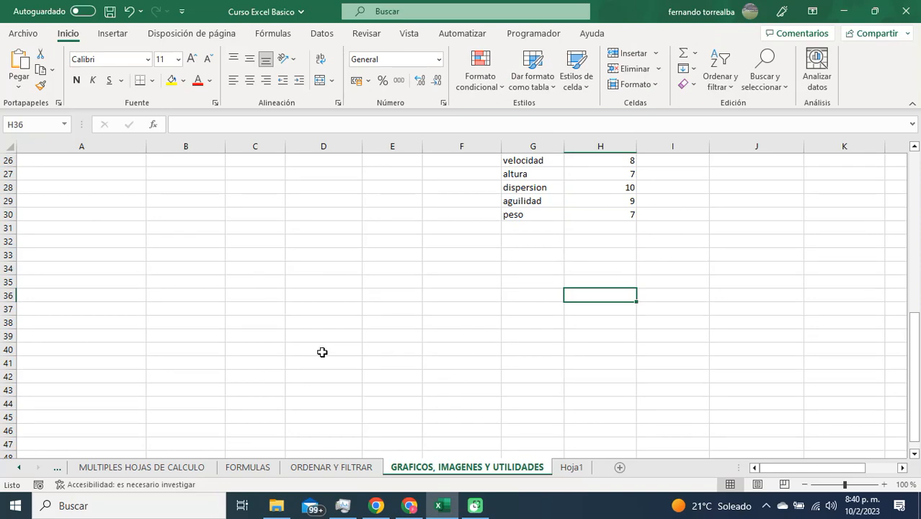
Check the Google Meet call and the WhatsApp chat list in the browser, and return to the Excel workbook.
{"action": "scroll", "coordinate": [322, 352], "scroll_direction": "up", "scroll_amount": 8}
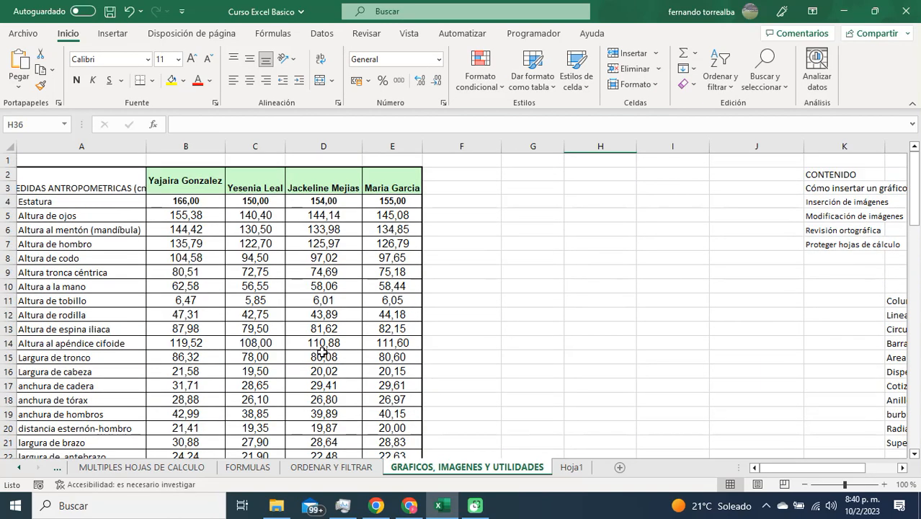
{"action": "left_click", "coordinate": [409, 506]}
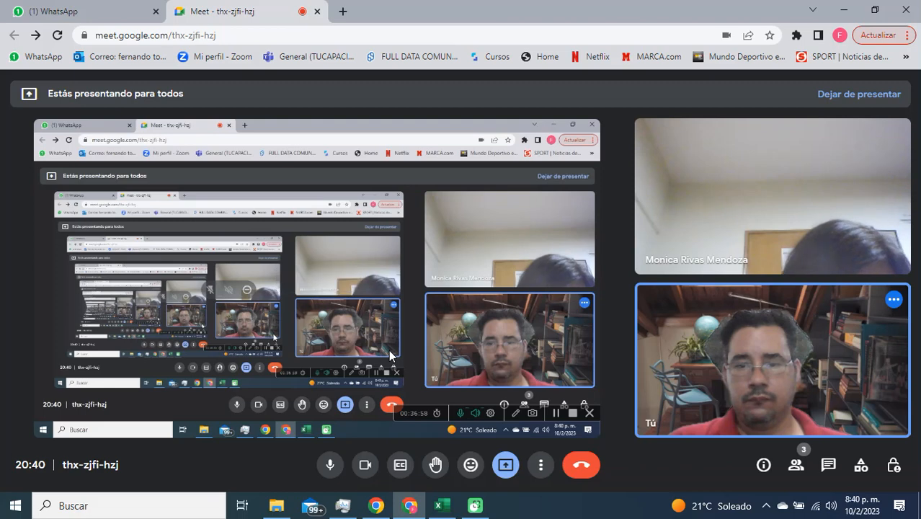
{"action": "left_click", "coordinate": [79, 12]}
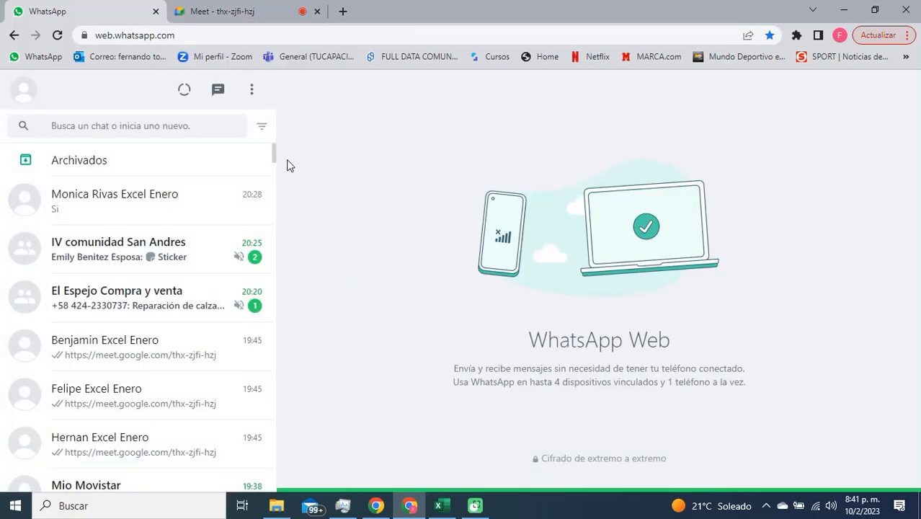
{"action": "left_click", "coordinate": [217, 9]}
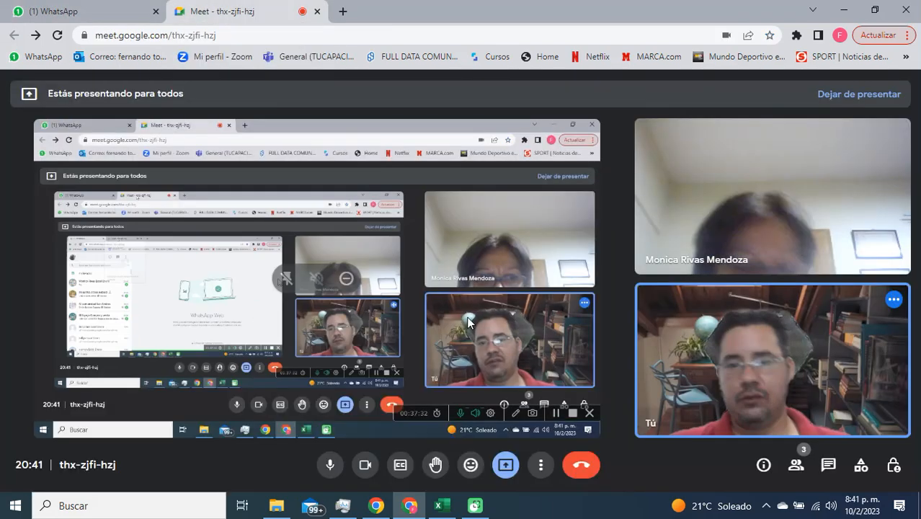
{"action": "left_click", "coordinate": [441, 506]}
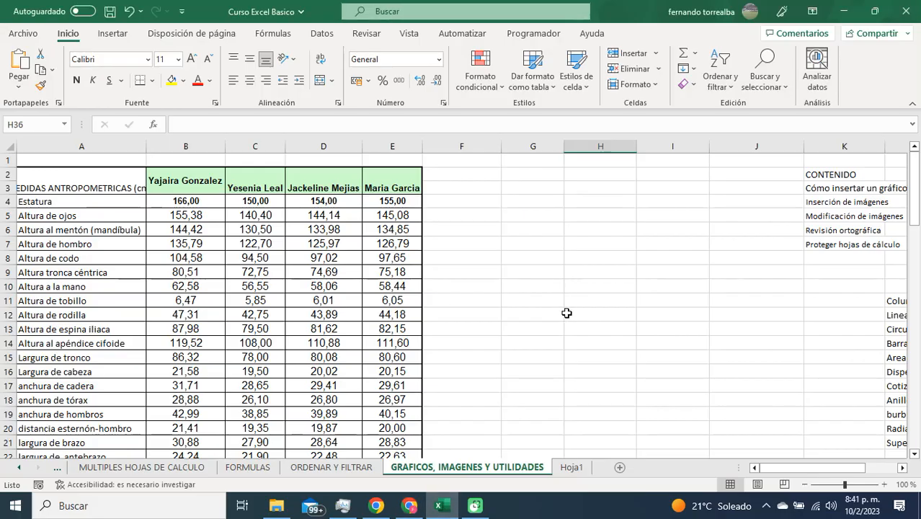
Go through the chart type names in column L, from Columna to Barra invertida.
{"action": "left_click", "coordinate": [542, 253]}
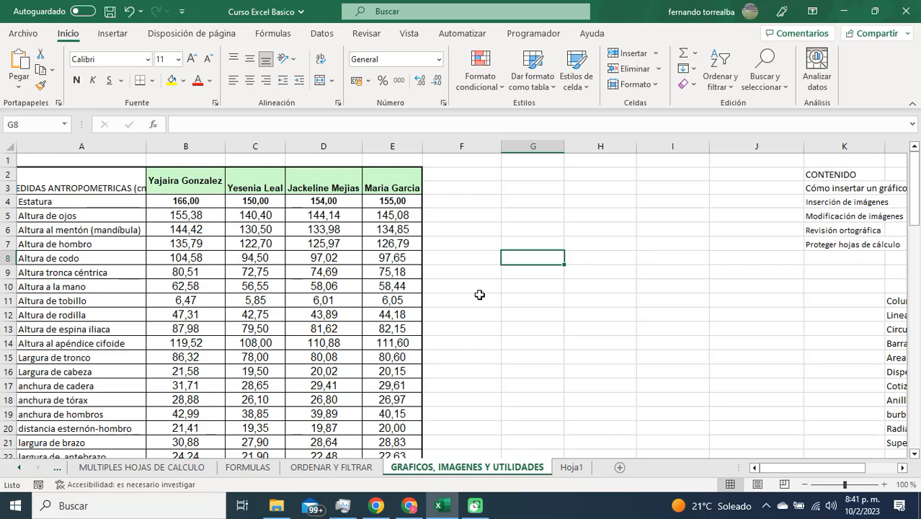
{"action": "left_click", "coordinate": [113, 33]}
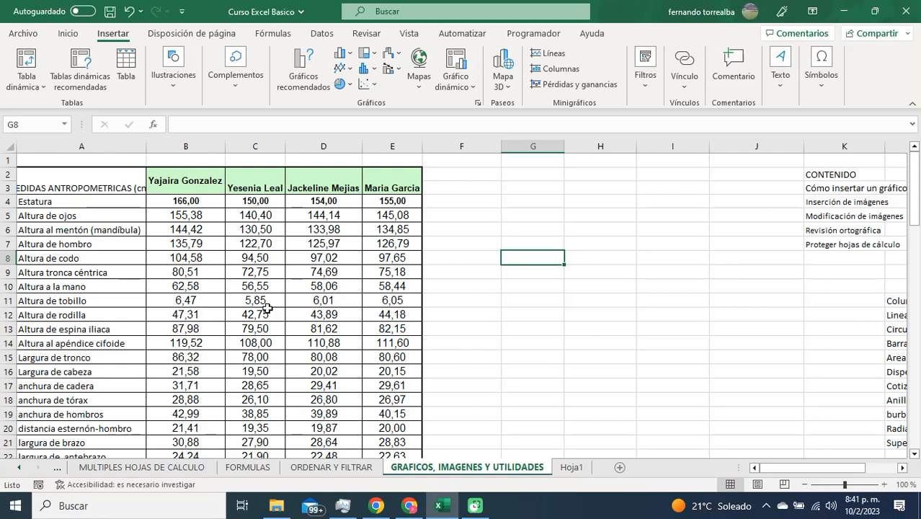
{"action": "left_click", "coordinate": [797, 326]}
{"action": "key", "text": "Right"}
{"action": "key", "text": "Right"}
{"action": "key", "text": "Right"}
{"action": "key", "text": "Right"}
{"action": "key", "text": "Right"}
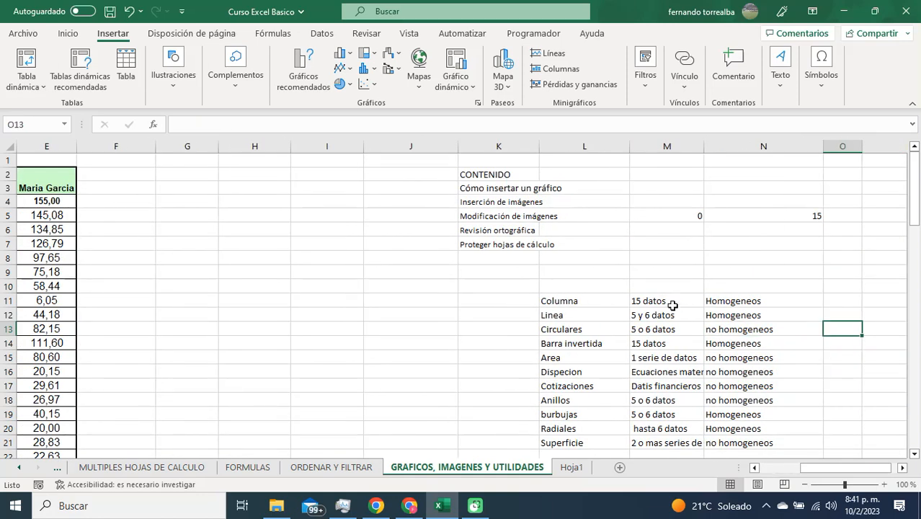
{"action": "left_click", "coordinate": [601, 301]}
{"action": "left_click", "coordinate": [598, 317]}
{"action": "left_click", "coordinate": [597, 328]}
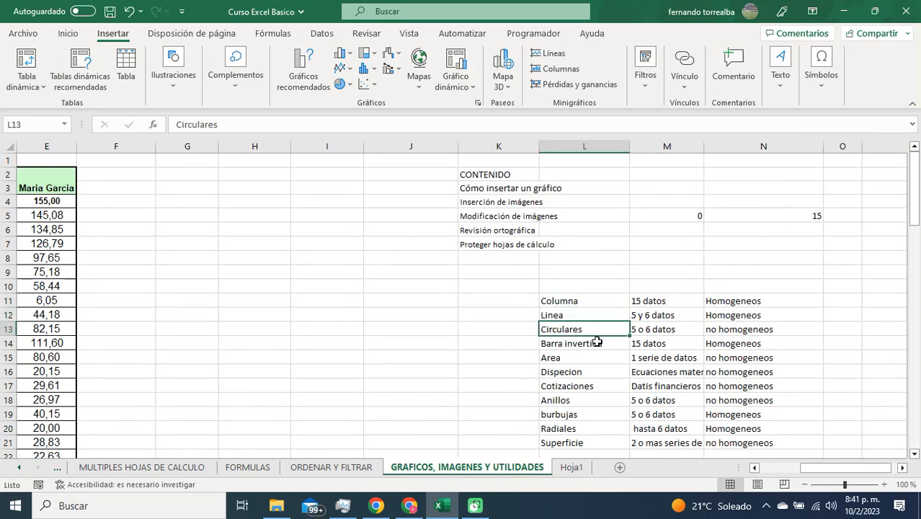
{"action": "left_click", "coordinate": [597, 345]}
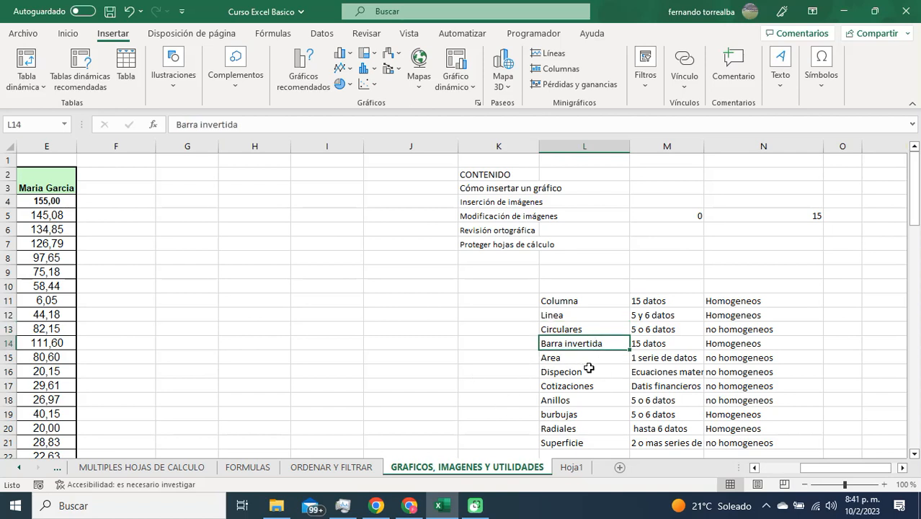
Examine the recommended data amounts and homogeneity for the chart types in M11:N21, starting with Columna and Linea.
{"action": "scroll", "coordinate": [562, 387], "scroll_direction": "down", "scroll_amount": 1}
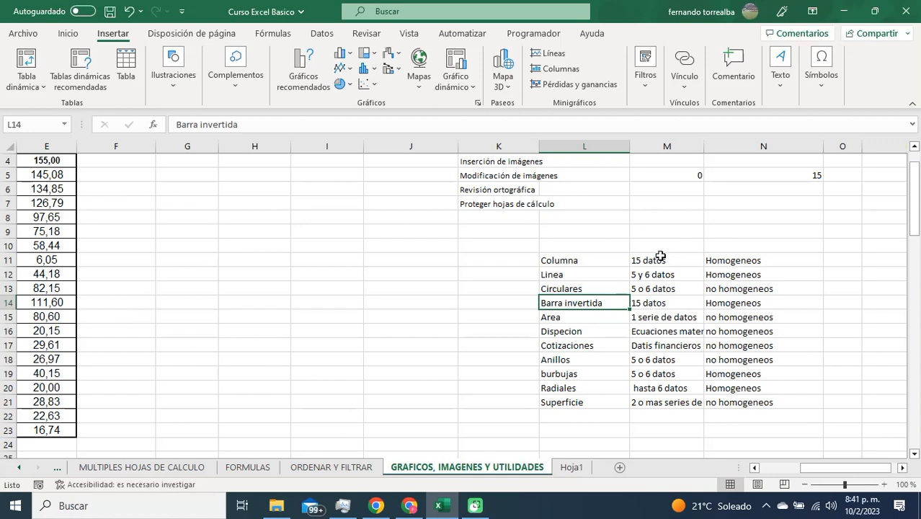
{"action": "left_click_drag", "start_coordinate": [660, 258], "coordinate": [662, 404]}
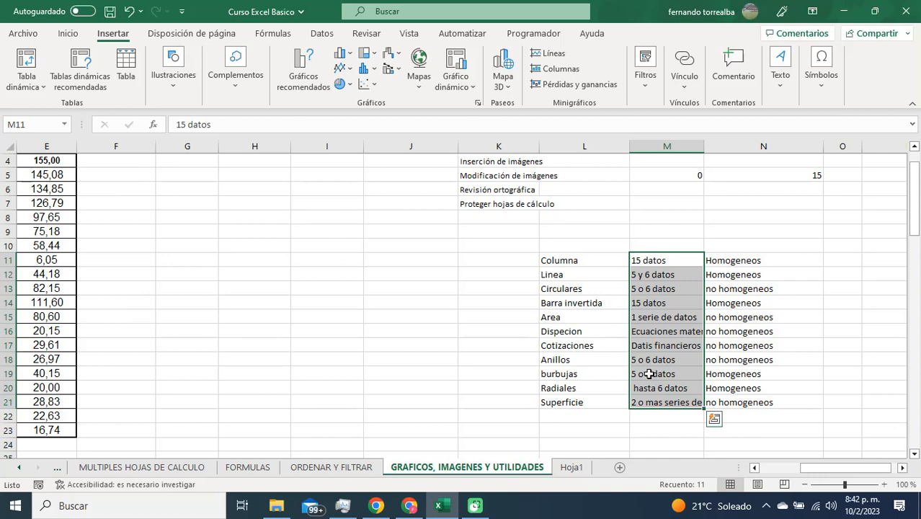
{"action": "left_click", "coordinate": [626, 290]}
{"action": "left_click", "coordinate": [602, 261]}
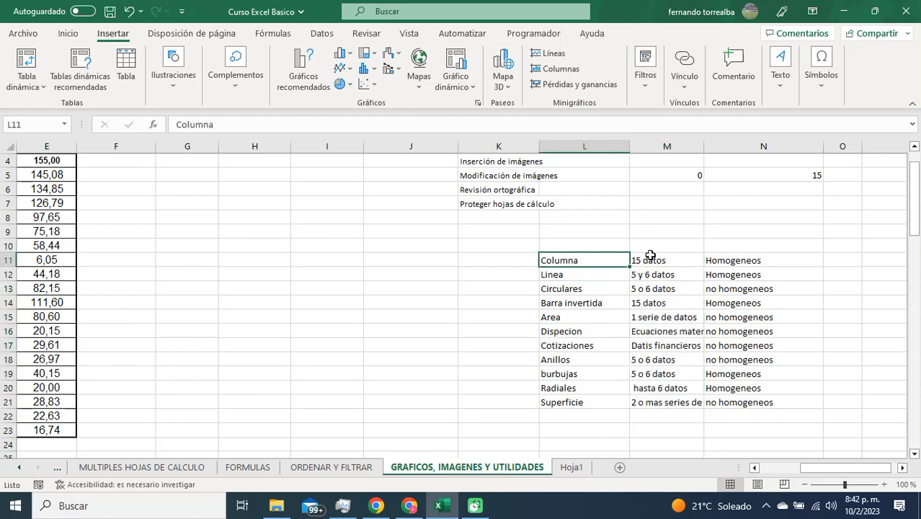
{"action": "left_click", "coordinate": [656, 258]}
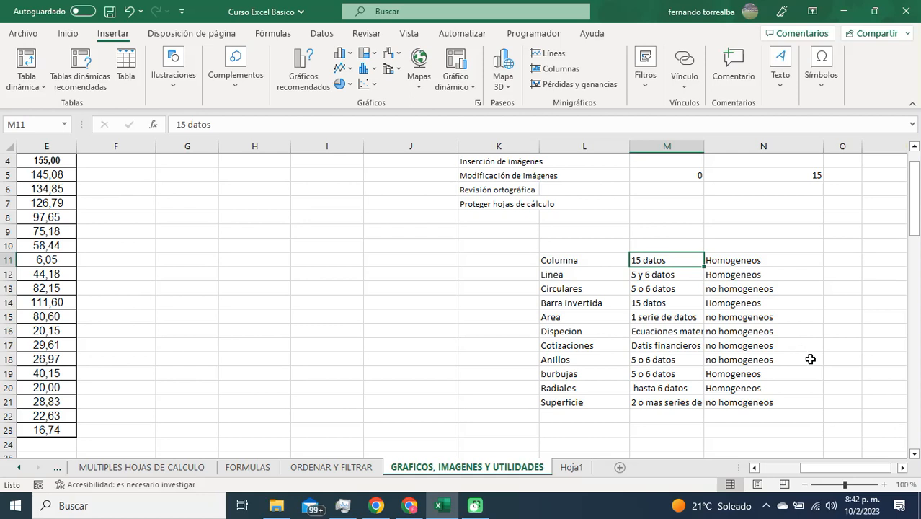
{"action": "left_click", "coordinate": [749, 264]}
{"action": "left_click", "coordinate": [606, 278]}
{"action": "left_click", "coordinate": [676, 278]}
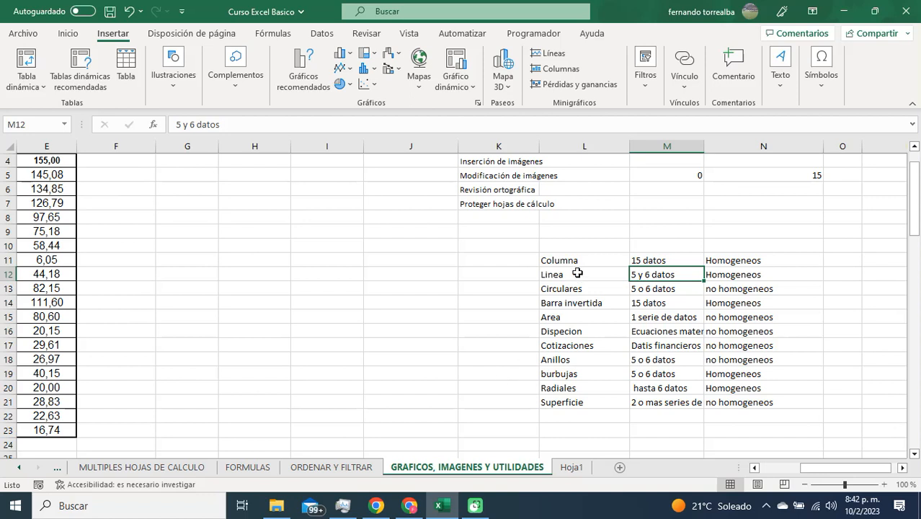
{"action": "left_click_drag", "start_coordinate": [585, 261], "coordinate": [736, 393]}
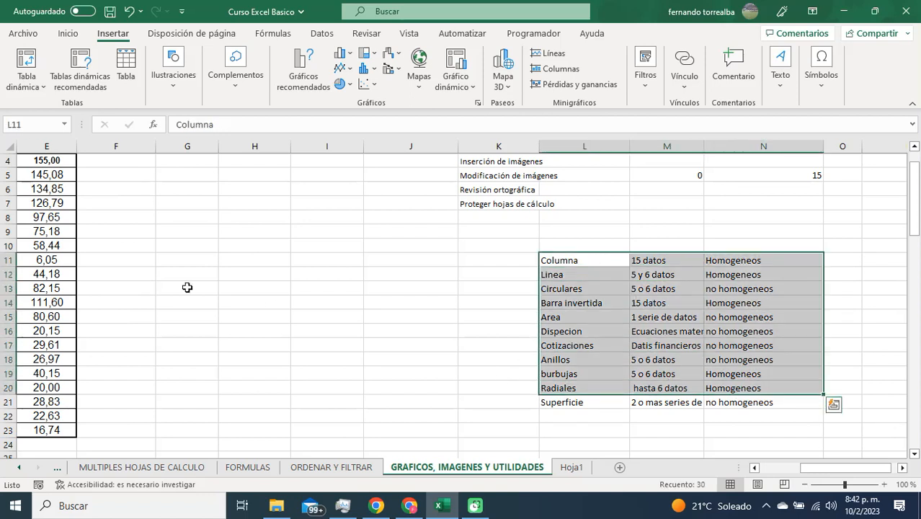
{"action": "left_click", "coordinate": [188, 287]}
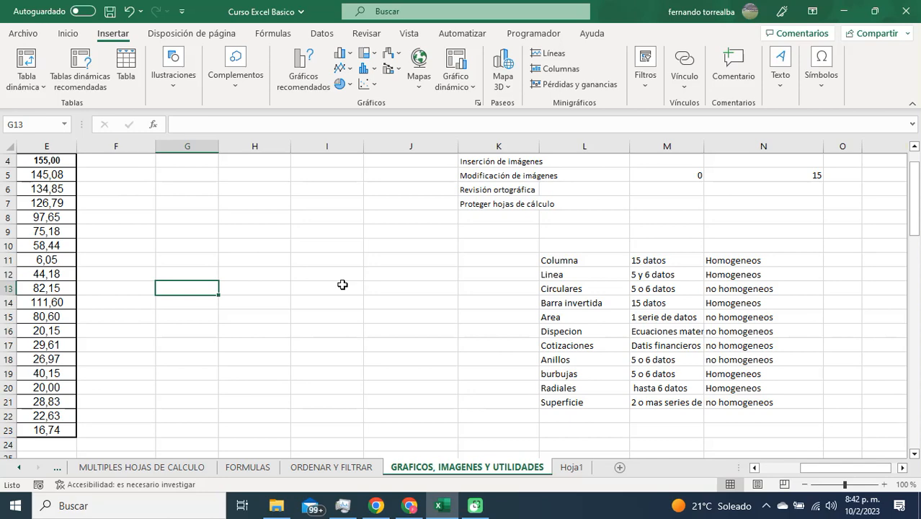
Select the anthropometric measurement labels with the first and fourth people's values, ranges A2:B23 and E2:E23.
{"action": "key", "text": "Left"}
{"action": "key", "text": "Left"}
{"action": "key", "text": "Left"}
{"action": "key", "text": "Left"}
{"action": "key", "text": "Left"}
{"action": "key", "text": "Left"}
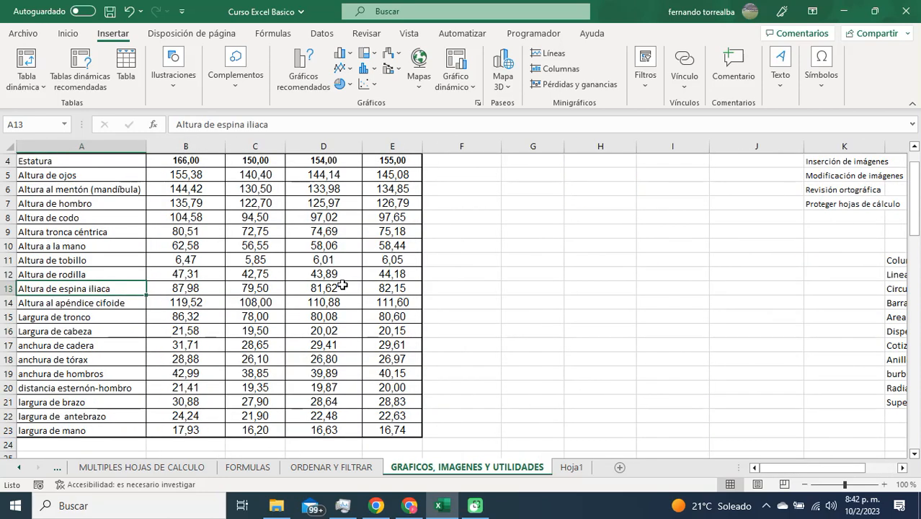
{"action": "key", "text": "Up"}
{"action": "key", "text": "Up"}
{"action": "key", "text": "Up"}
{"action": "key", "text": "Up"}
{"action": "key", "text": "Up"}
{"action": "key", "text": "Up"}
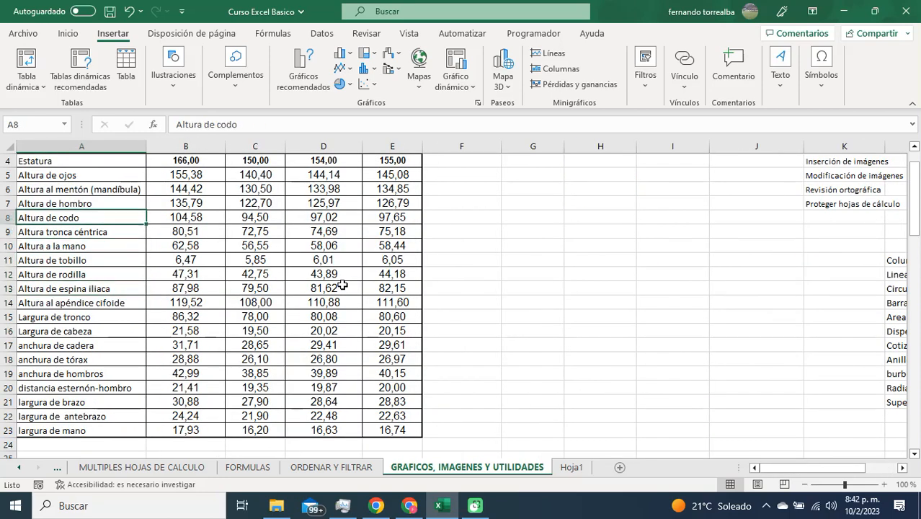
{"action": "key", "text": "ctrl+Home"}
{"action": "key", "text": "Down"}
{"action": "key", "text": "Down"}
{"action": "key", "text": "Down"}
{"action": "key", "text": "Down"}
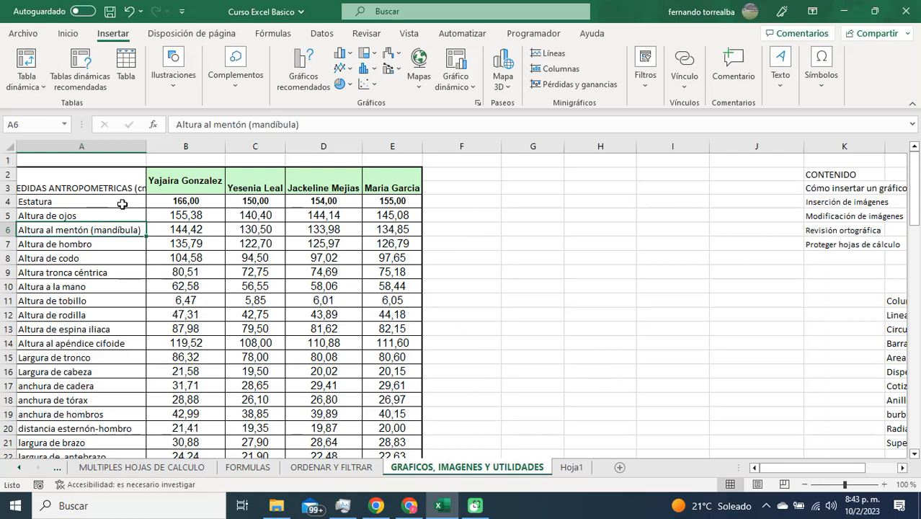
{"action": "left_click_drag", "start_coordinate": [92, 182], "coordinate": [186, 442]}
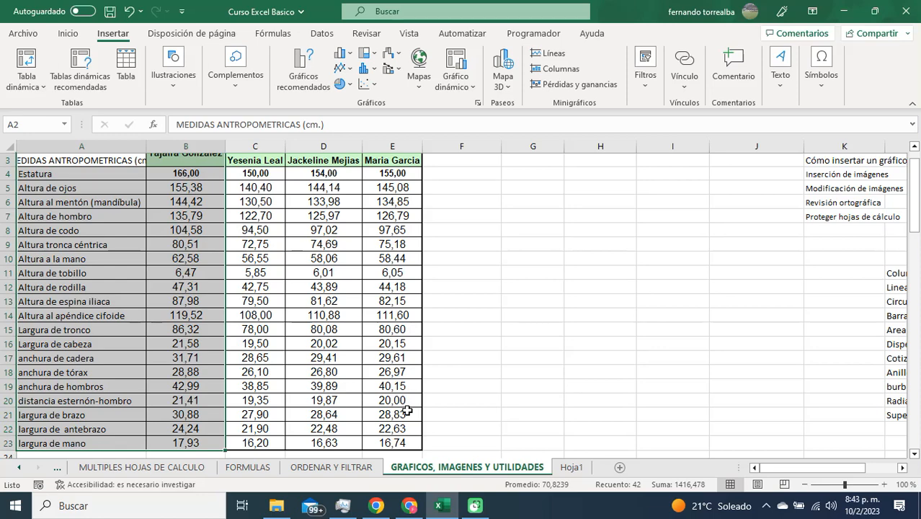
{"action": "scroll", "coordinate": [407, 411], "scroll_direction": "up", "scroll_amount": 1}
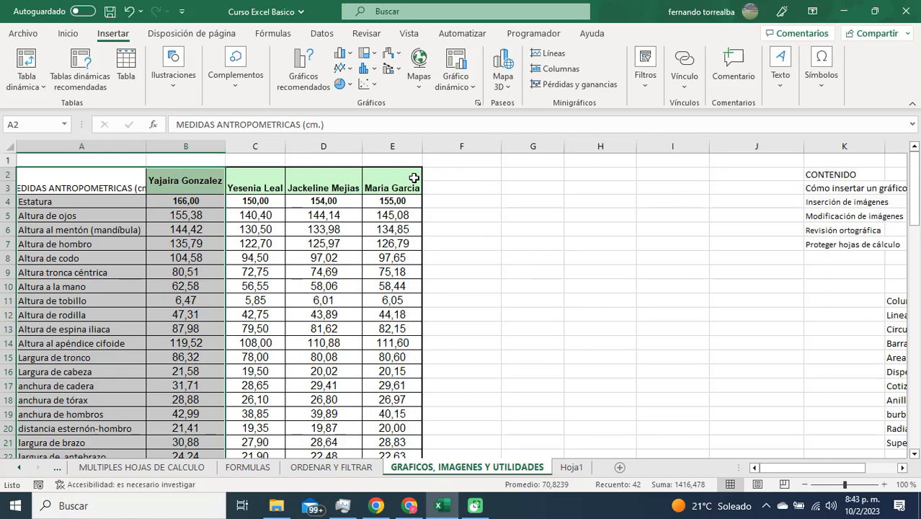
{"action": "left_click_drag", "start_coordinate": [400, 178], "coordinate": [395, 426]}
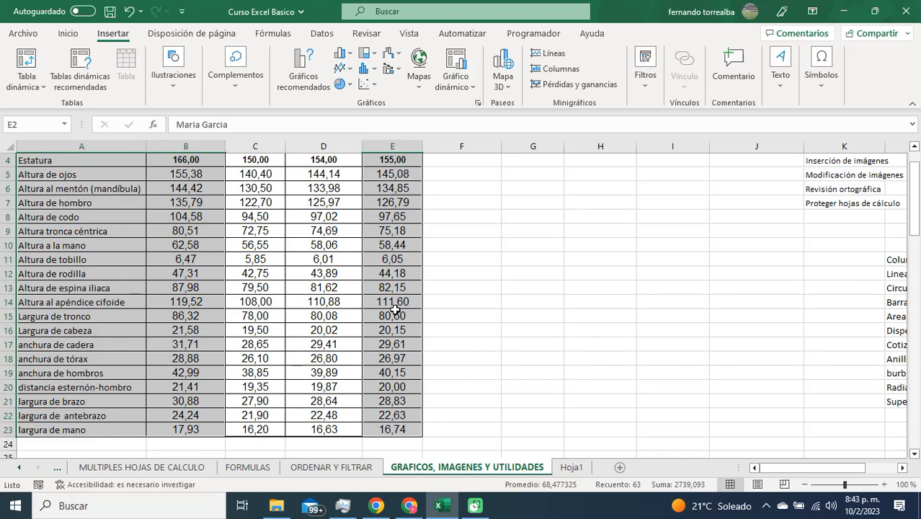
{"action": "scroll", "coordinate": [292, 337], "scroll_direction": "up", "scroll_amount": 1}
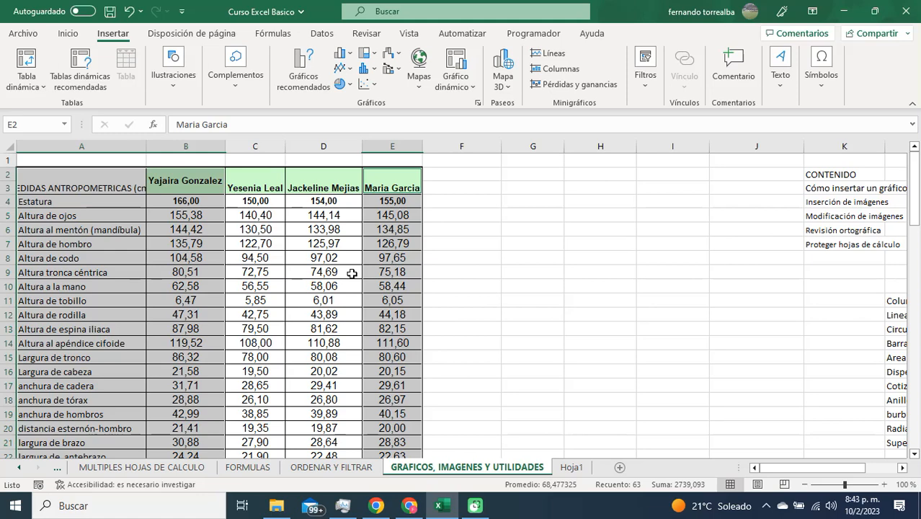
Insert a basic 2D line chart of the selected measurements and enlarge it to reach column J and row 20.
{"action": "left_click", "coordinate": [353, 71]}
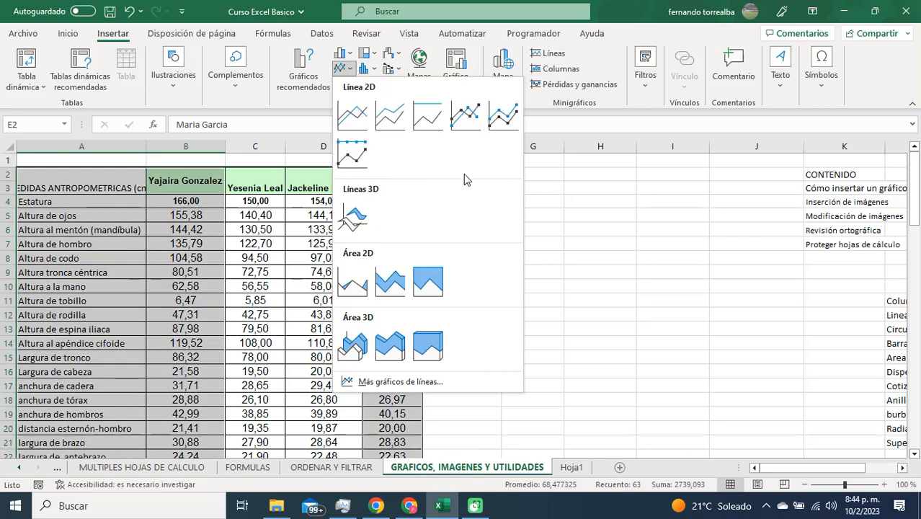
{"action": "left_click", "coordinate": [356, 119]}
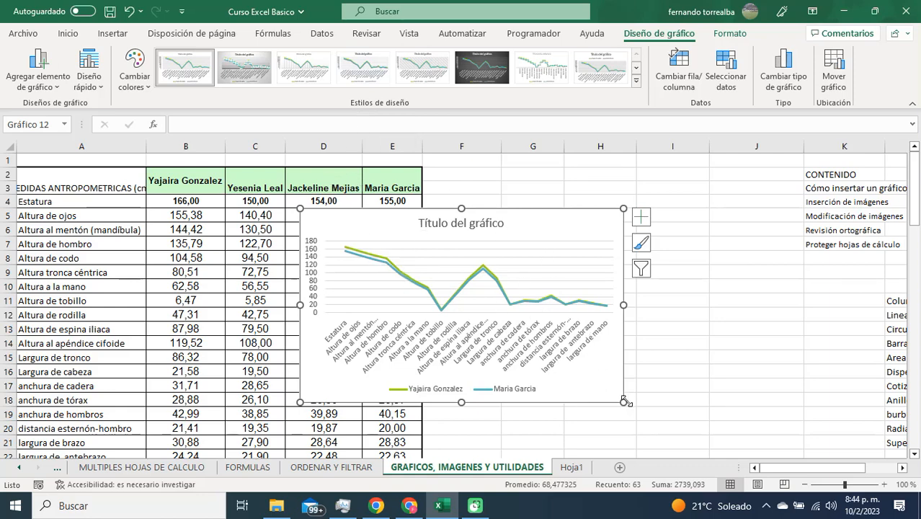
{"action": "left_click_drag", "start_coordinate": [625, 402], "coordinate": [750, 435]}
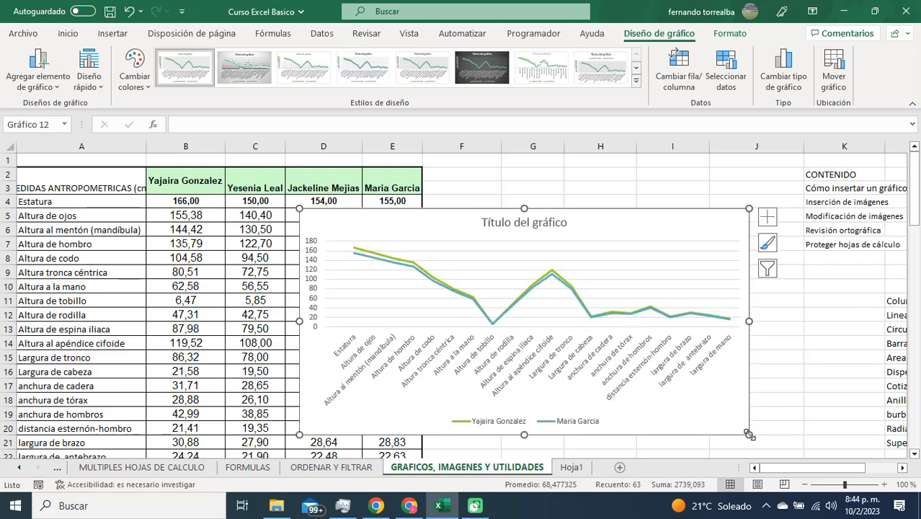
Preview the axis, axis title and chart title options available for the line chart.
{"action": "left_click", "coordinate": [731, 35]}
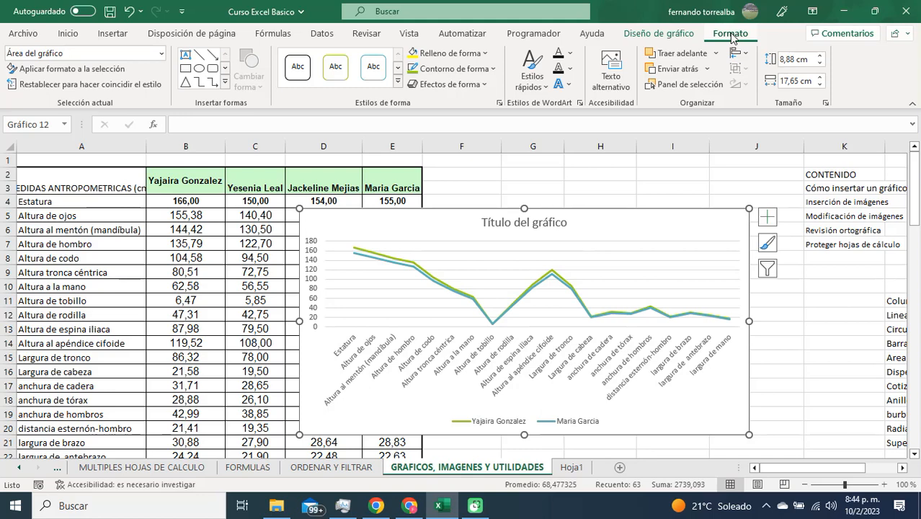
{"action": "left_click", "coordinate": [682, 36]}
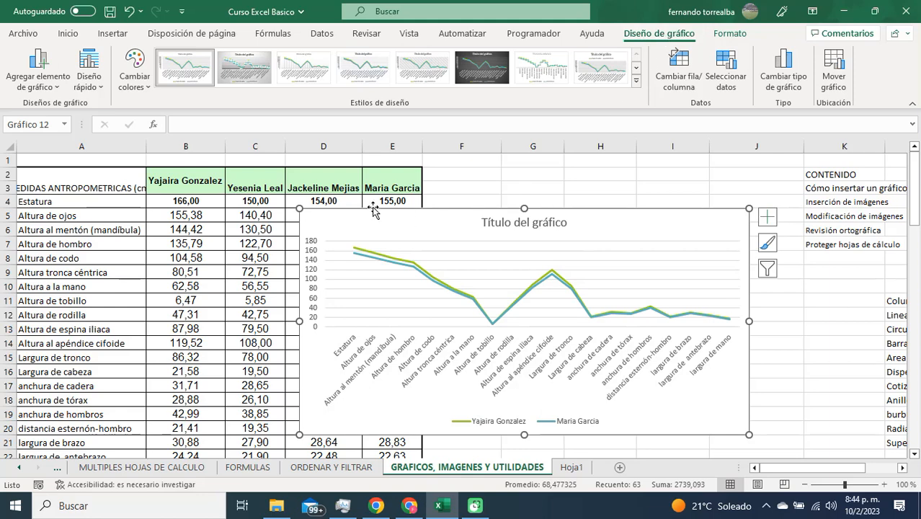
{"action": "left_click", "coordinate": [52, 91]}
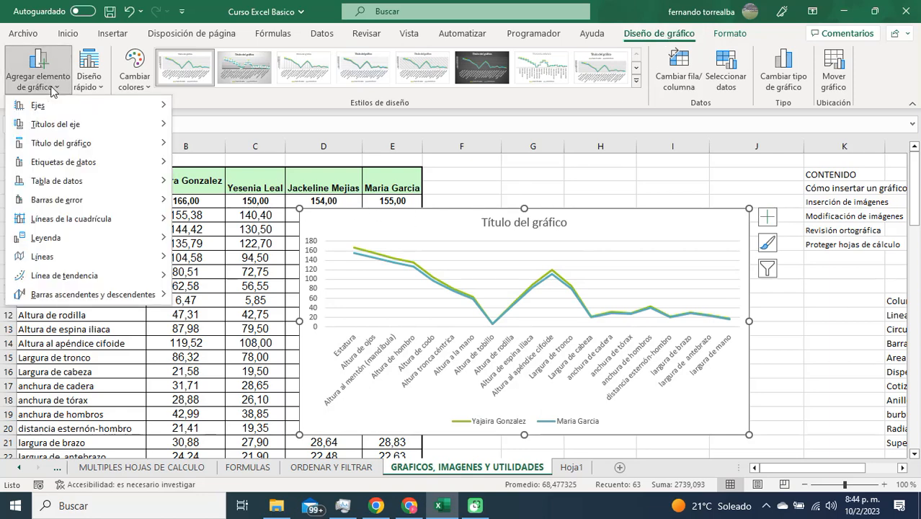
{"action": "mouse_move", "coordinate": [52, 113]}
{"action": "mouse_move", "coordinate": [148, 109]}
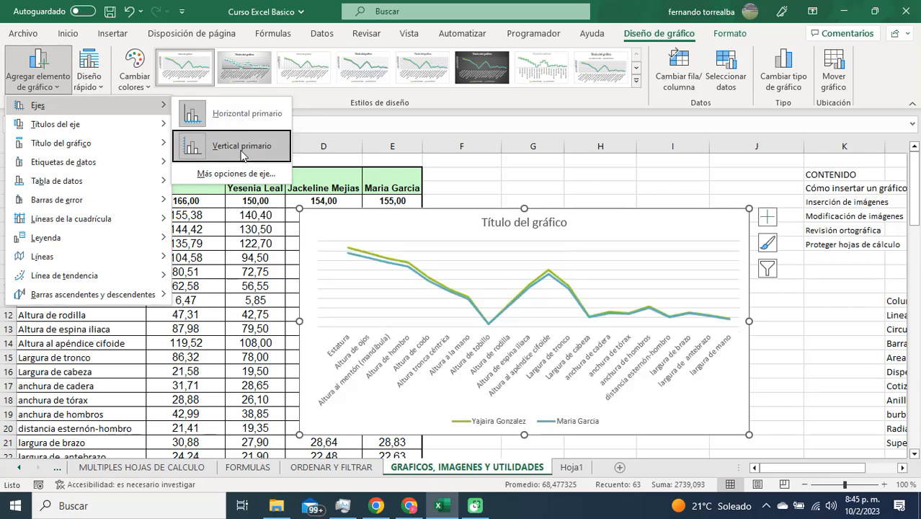
{"action": "mouse_move", "coordinate": [54, 132]}
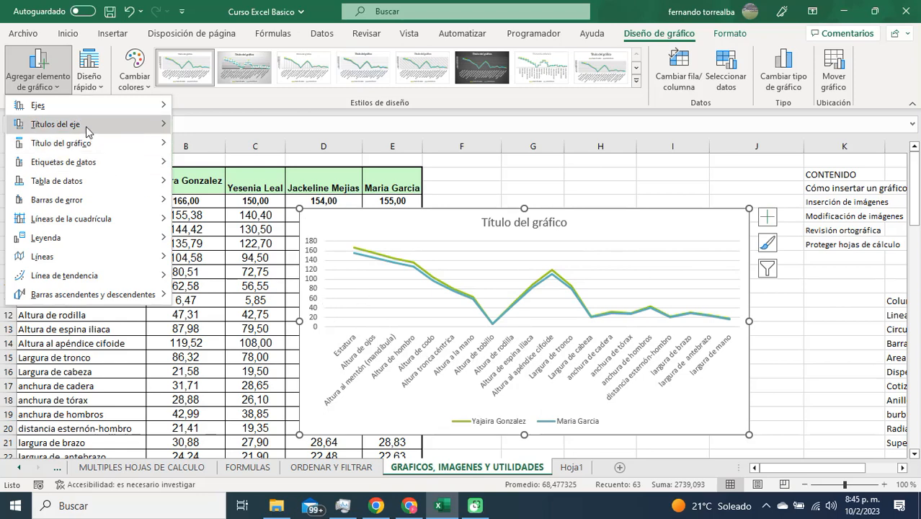
{"action": "mouse_move", "coordinate": [86, 126]}
{"action": "left_click", "coordinate": [207, 134]}
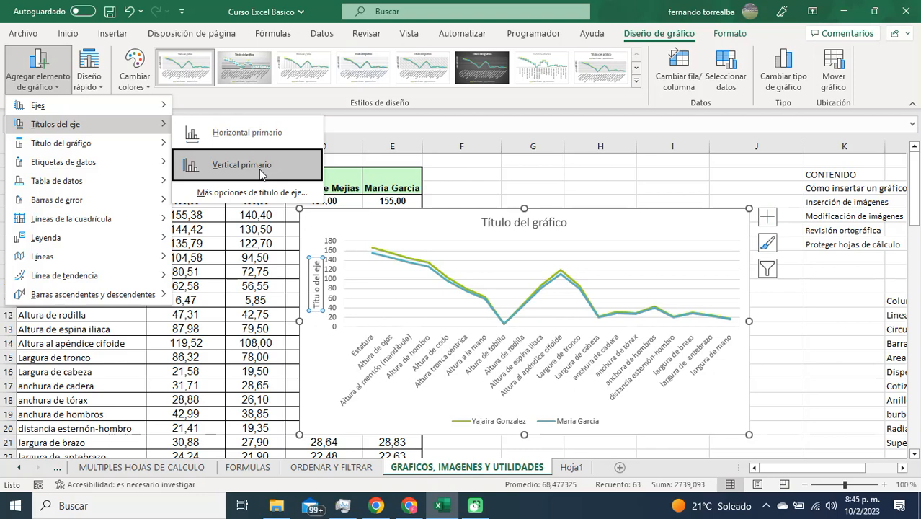
{"action": "mouse_move", "coordinate": [85, 146]}
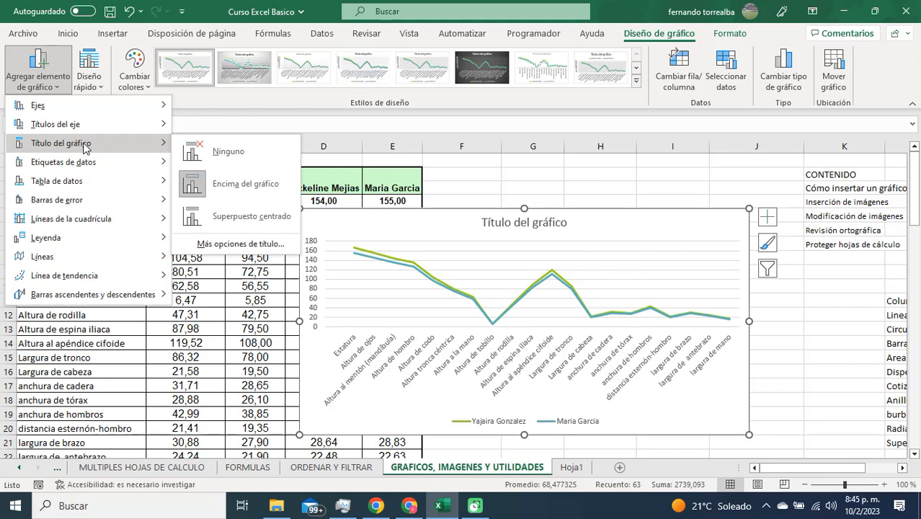
{"action": "left_click", "coordinate": [186, 180]}
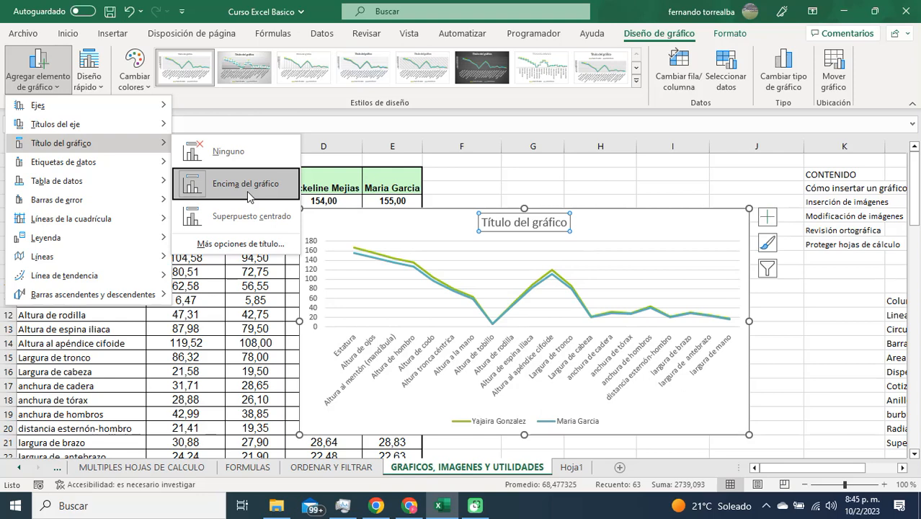
Add centred data labels to both chart lines and compare them with the first person's values in B4:B23.
{"action": "mouse_move", "coordinate": [117, 168]}
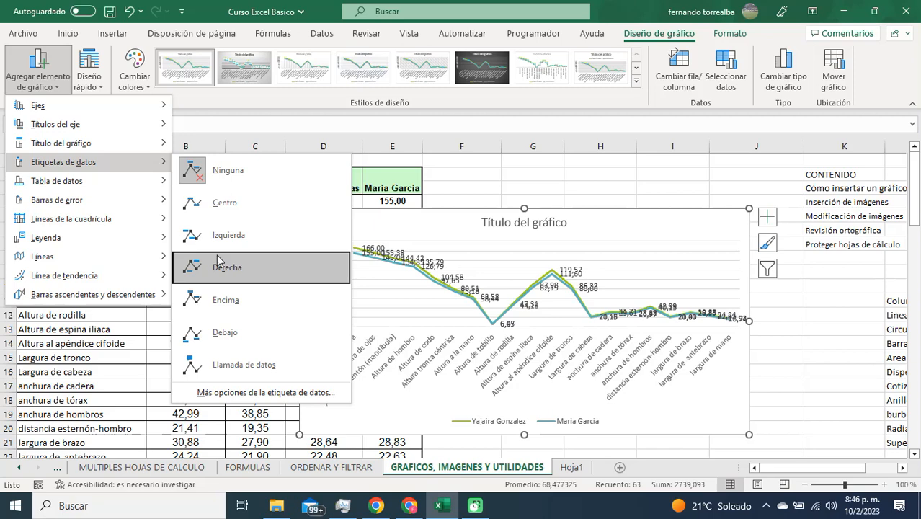
{"action": "left_click", "coordinate": [230, 203]}
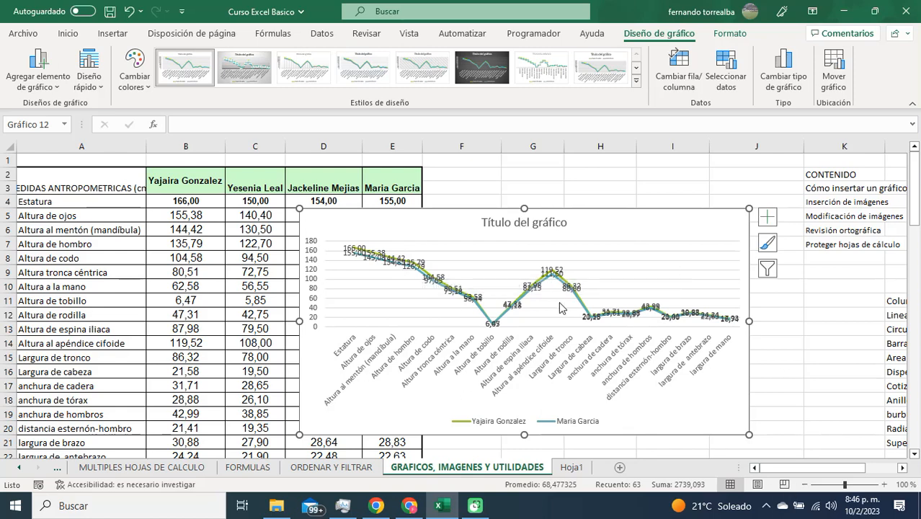
{"action": "left_click", "coordinate": [223, 287]}
{"action": "left_click_drag", "start_coordinate": [194, 201], "coordinate": [191, 441]}
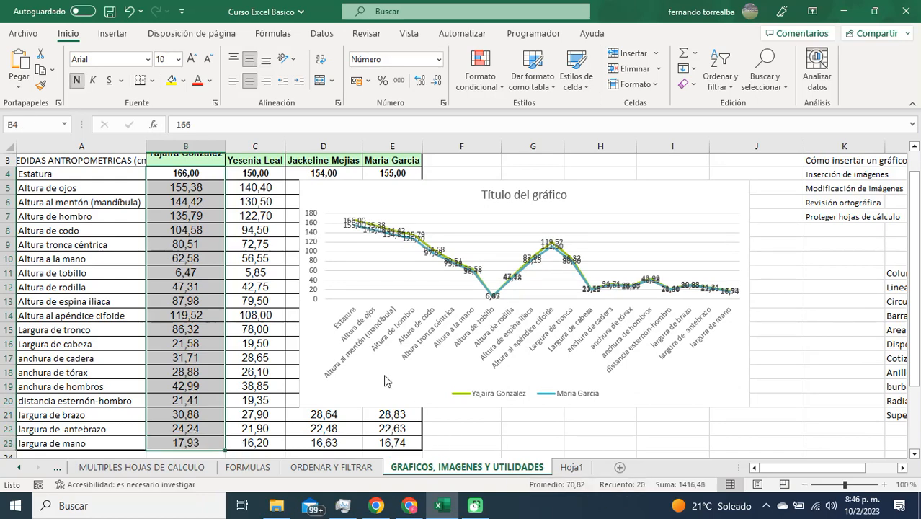
Review the recommended data amount and homogeneity for the Linea chart type in L12:N12.
{"action": "left_click", "coordinate": [867, 287]}
{"action": "key", "text": "Right"}
{"action": "key", "text": "Right"}
{"action": "key", "text": "Right"}
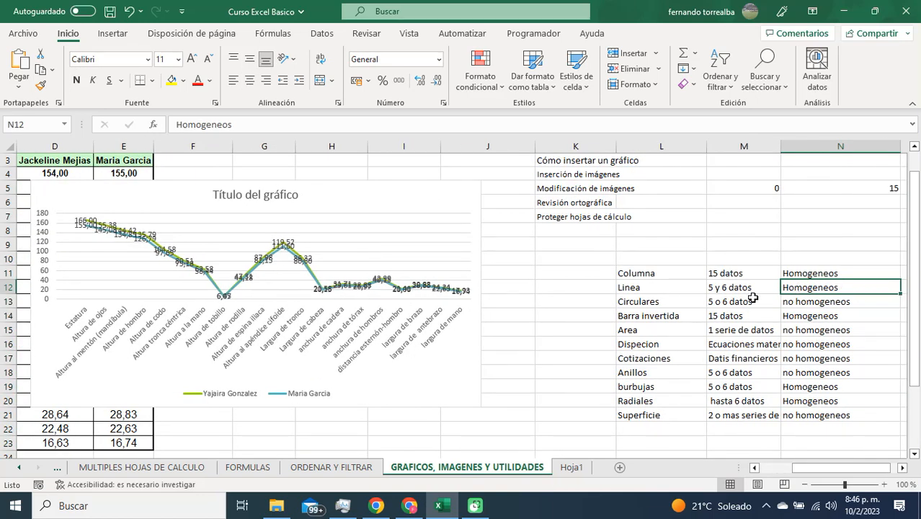
{"action": "left_click", "coordinate": [719, 289]}
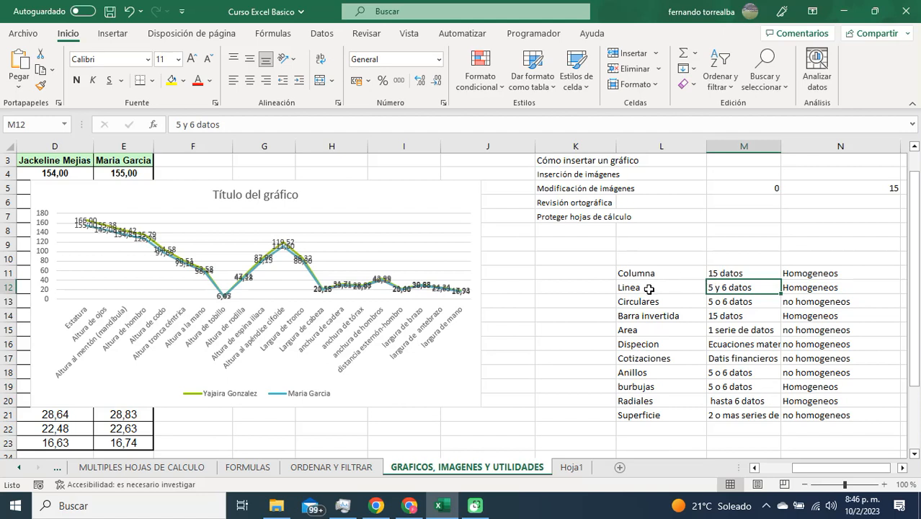
{"action": "left_click", "coordinate": [649, 289]}
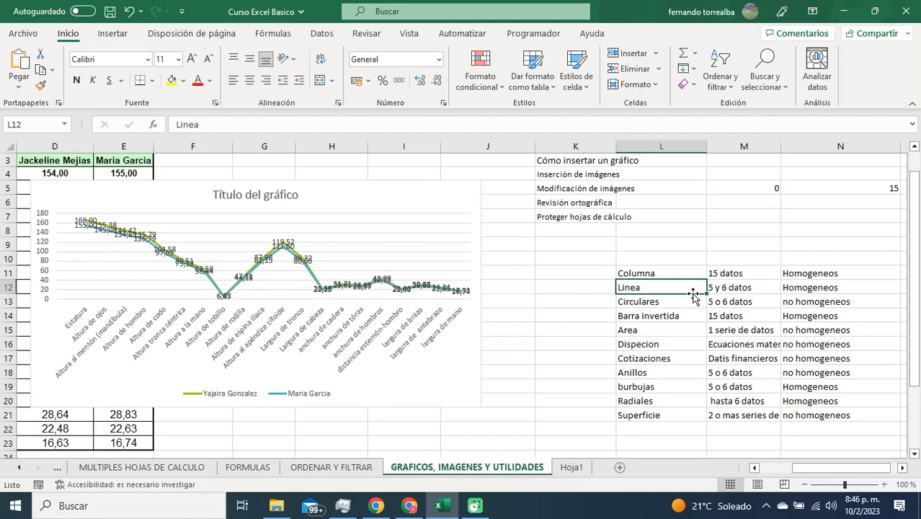
{"action": "left_click", "coordinate": [723, 290]}
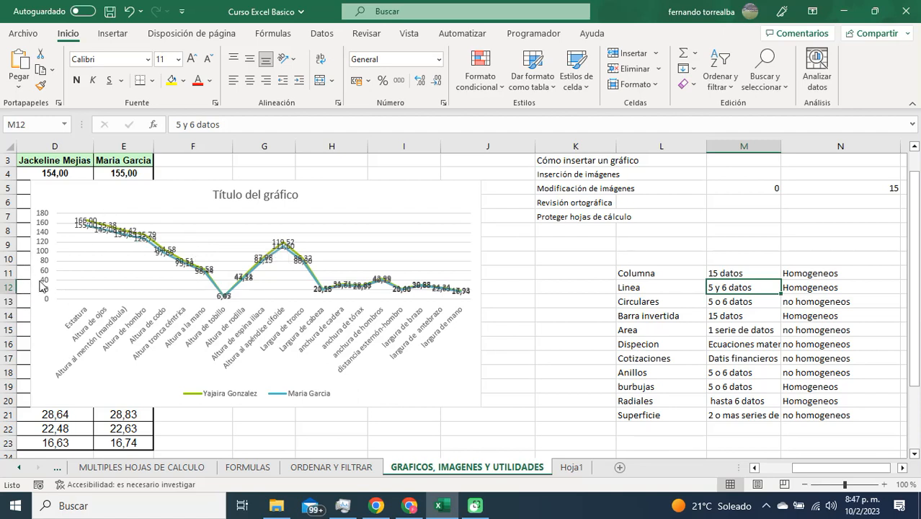
Remove the data labels from the line chart.
{"action": "left_click", "coordinate": [336, 198]}
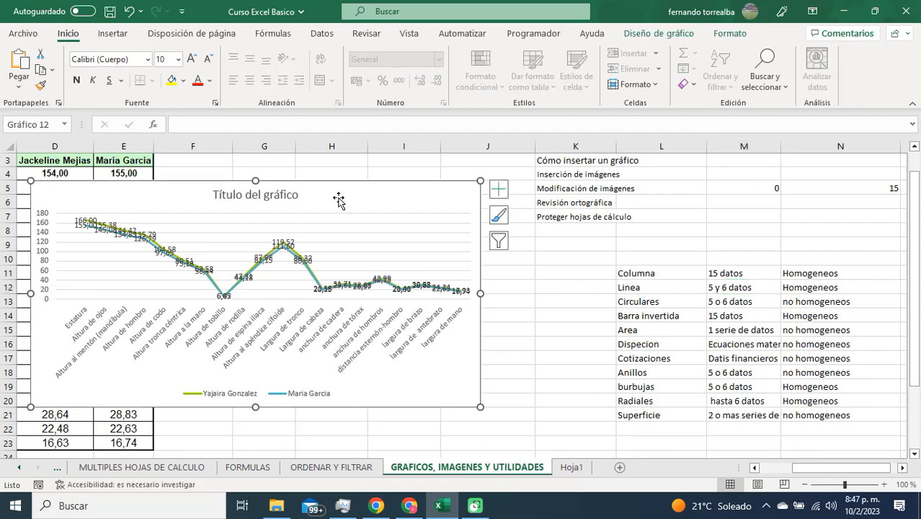
{"action": "left_click", "coordinate": [670, 36]}
{"action": "left_click", "coordinate": [52, 85]}
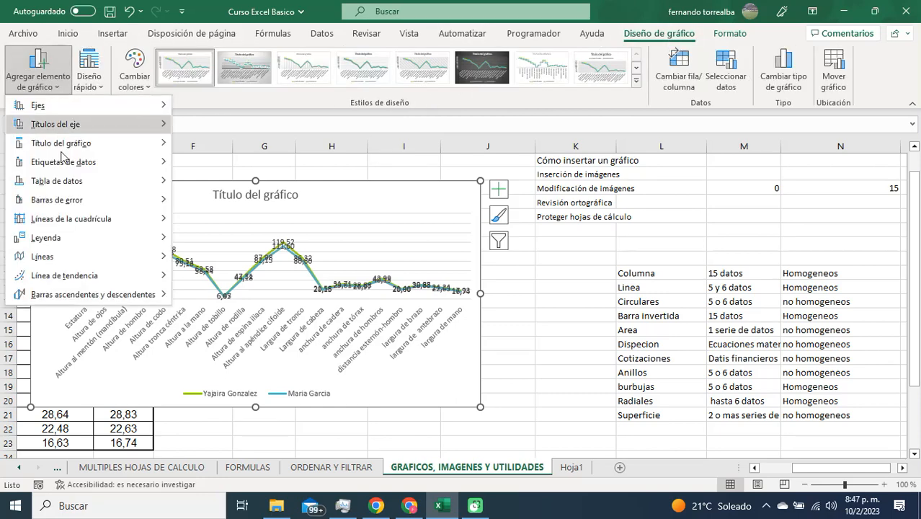
{"action": "mouse_move", "coordinate": [65, 161]}
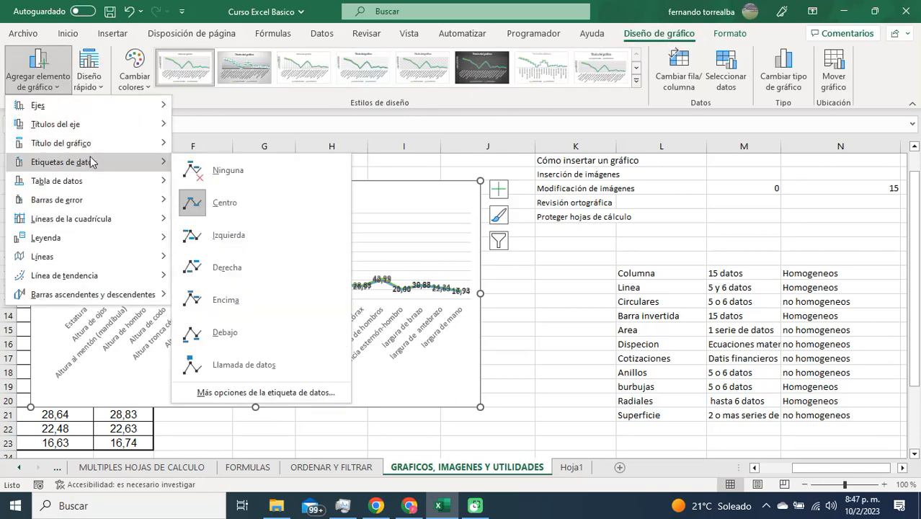
{"action": "left_click", "coordinate": [262, 179]}
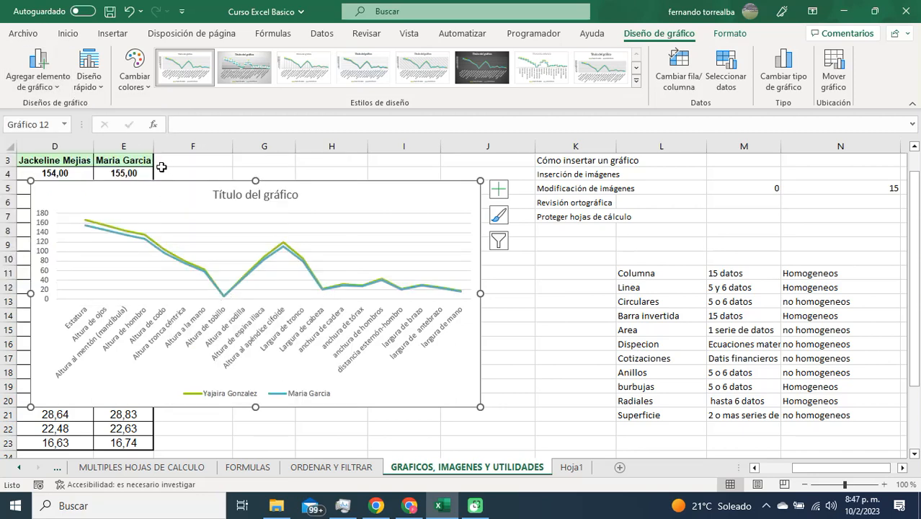
Add a data table with legend keys to the line chart and remove it again.
{"action": "left_click", "coordinate": [44, 72]}
{"action": "mouse_move", "coordinate": [73, 189]}
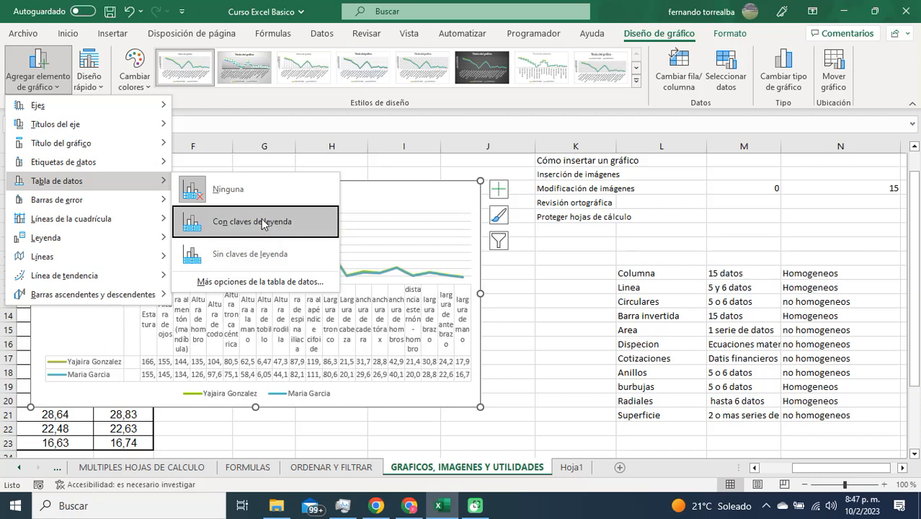
{"action": "left_click", "coordinate": [261, 220]}
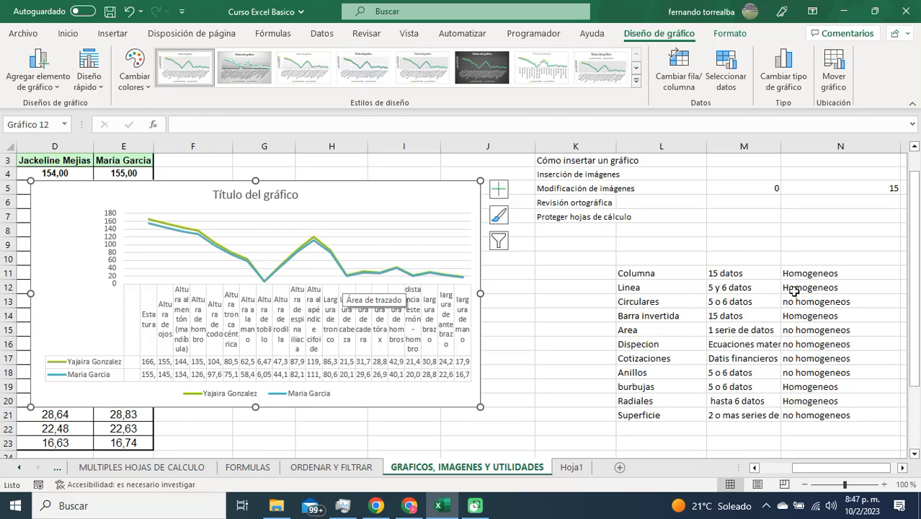
{"action": "left_click", "coordinate": [39, 78]}
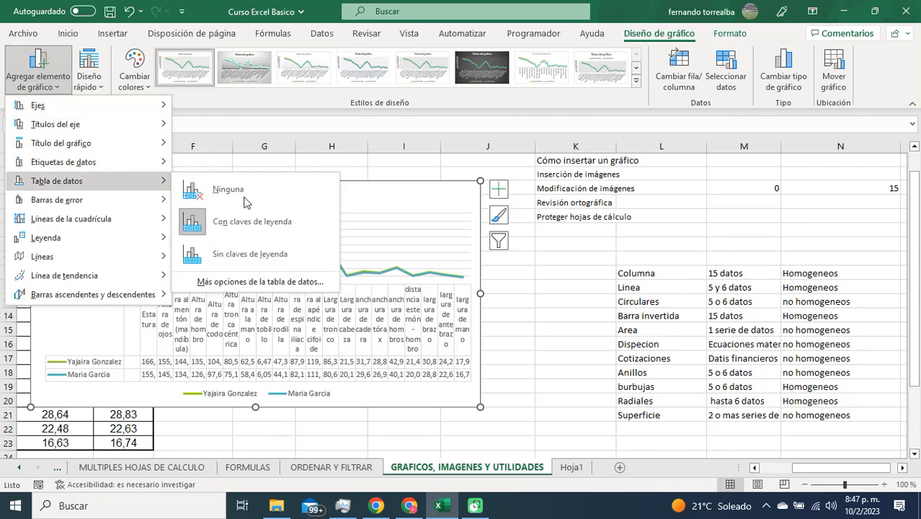
{"action": "left_click", "coordinate": [258, 195]}
Try standard error and standard deviation error bars on the line chart and set error bars back to none.
{"action": "left_click", "coordinate": [39, 78]}
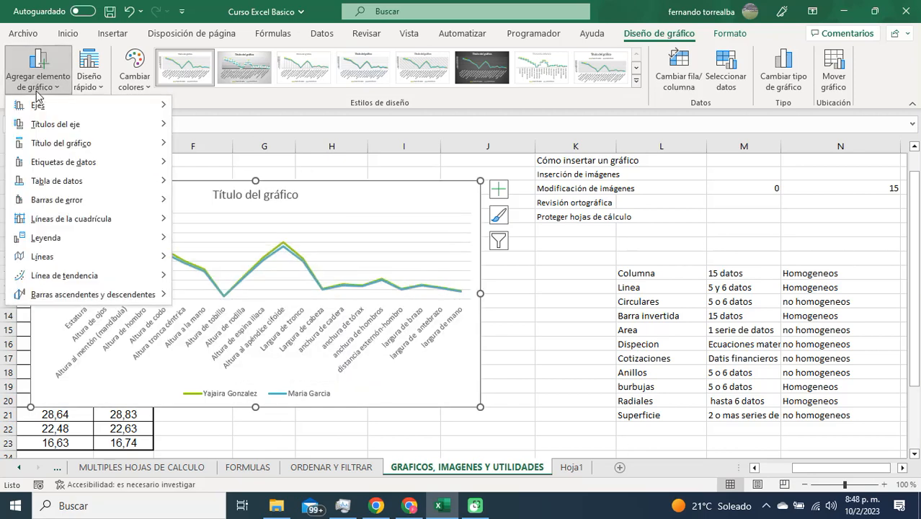
{"action": "mouse_move", "coordinate": [29, 207]}
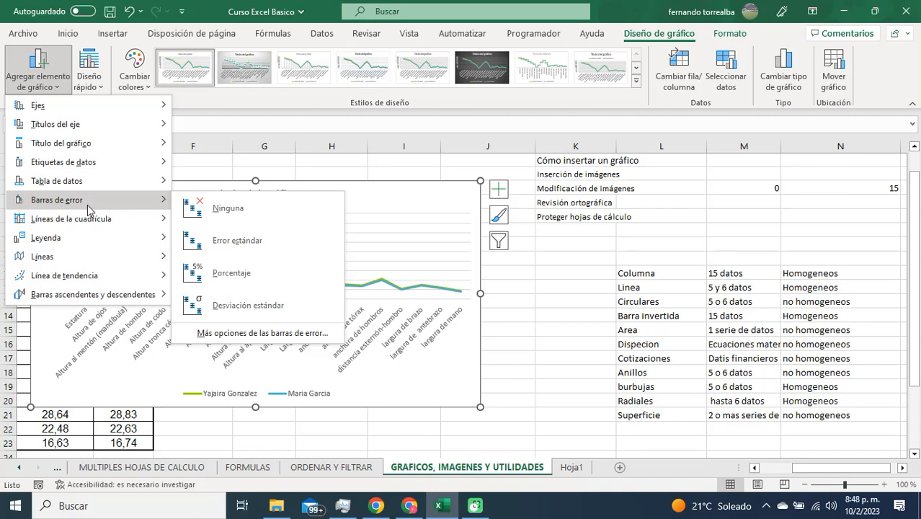
{"action": "left_click", "coordinate": [229, 239]}
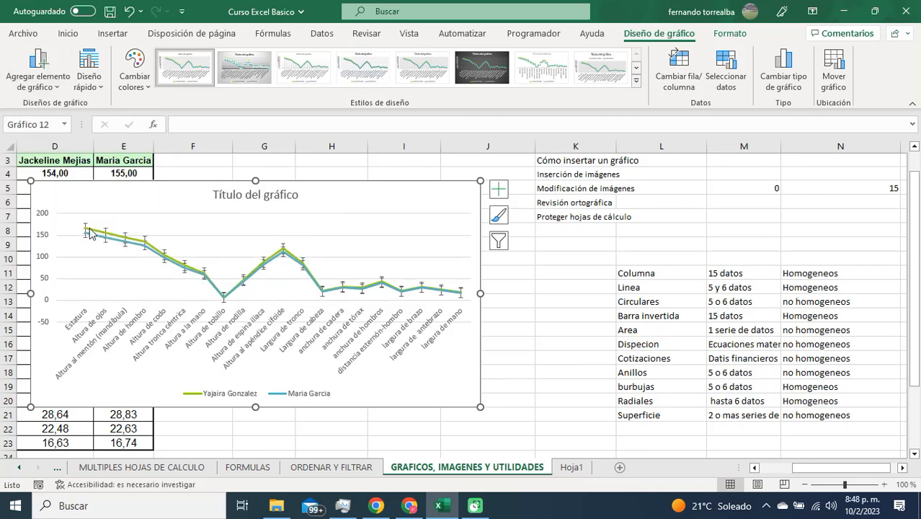
{"action": "mouse_move", "coordinate": [88, 235]}
{"action": "left_click", "coordinate": [50, 90]}
{"action": "mouse_move", "coordinate": [61, 200]}
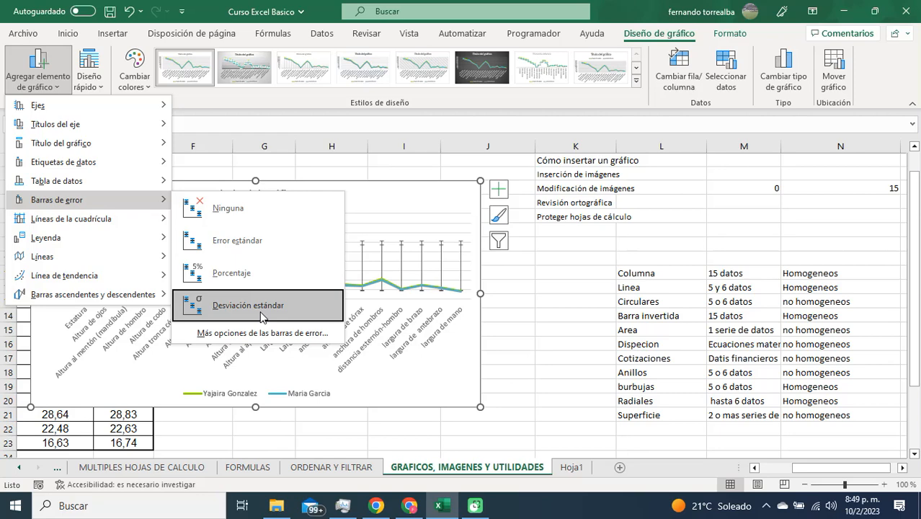
{"action": "left_click", "coordinate": [228, 208]}
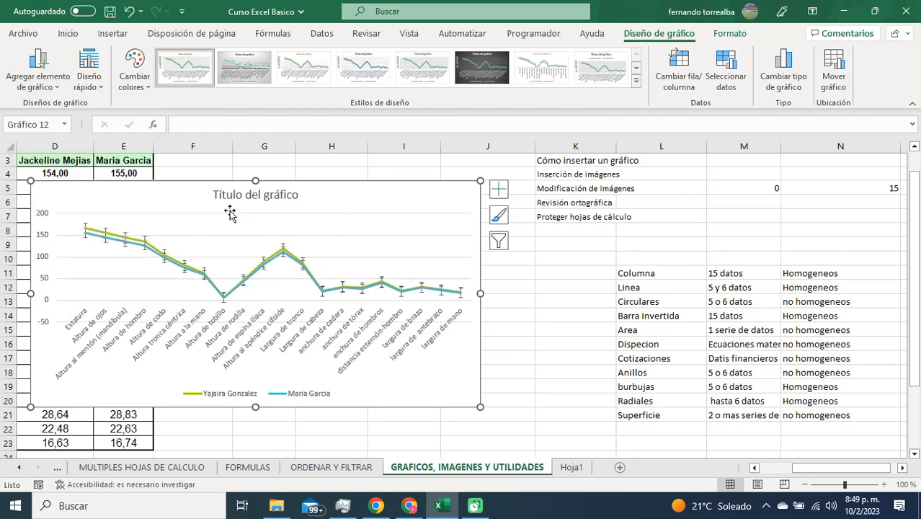
Add primary minor horizontal gridlines to the line chart and enlarge it to reach column N.
{"action": "left_click", "coordinate": [38, 72]}
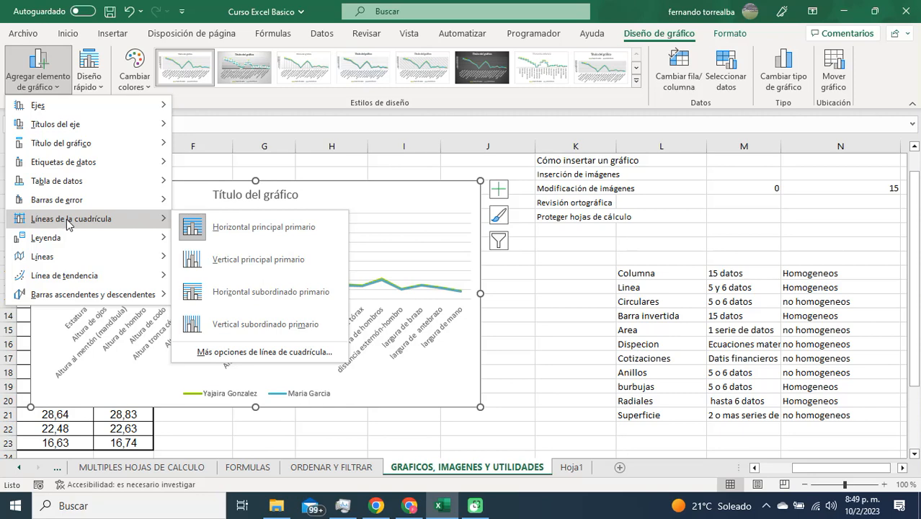
{"action": "left_click", "coordinate": [519, 336]}
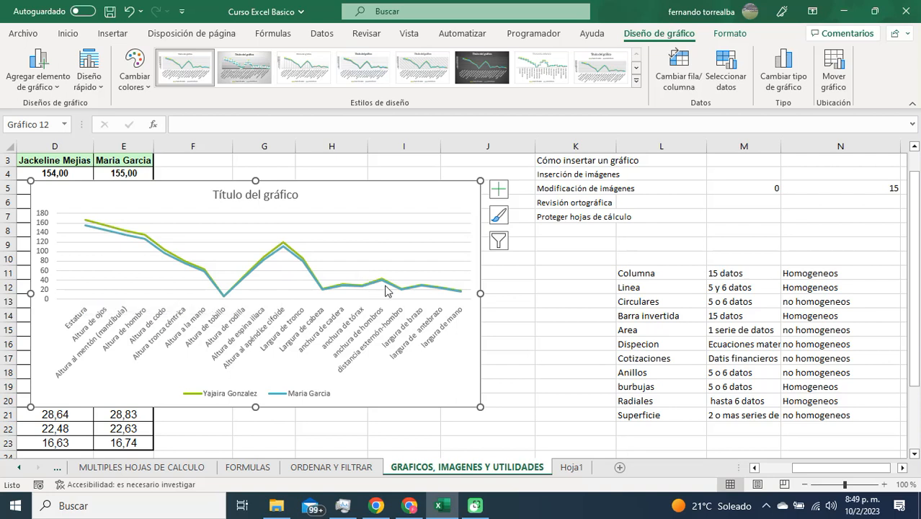
{"action": "left_click", "coordinate": [23, 87]}
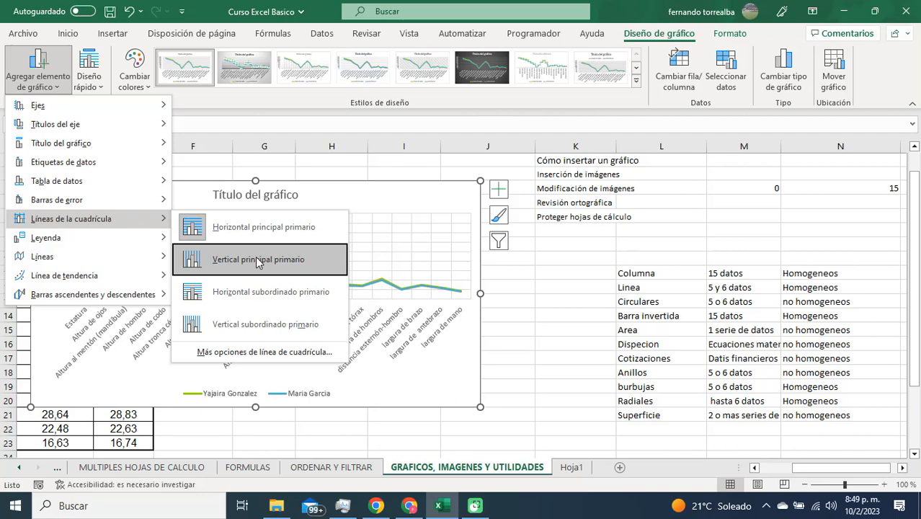
{"action": "left_click", "coordinate": [243, 298]}
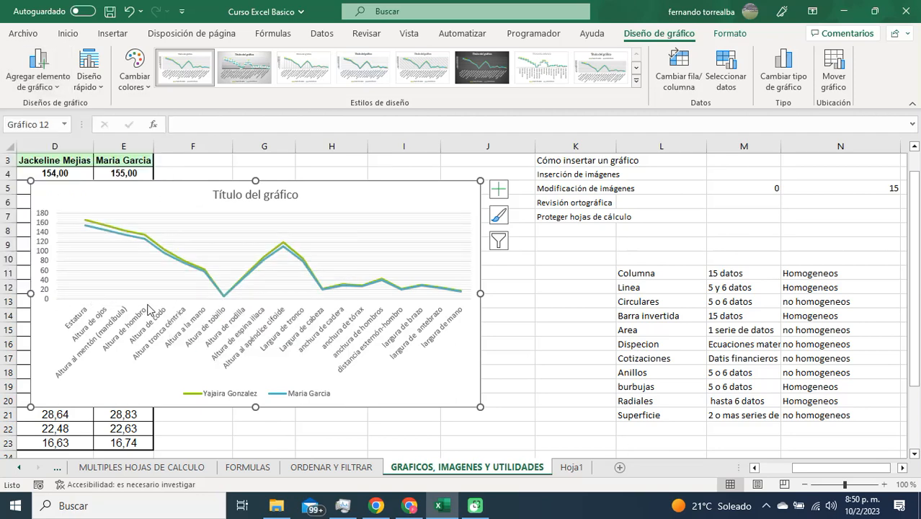
{"action": "left_click_drag", "start_coordinate": [481, 407], "coordinate": [818, 505]}
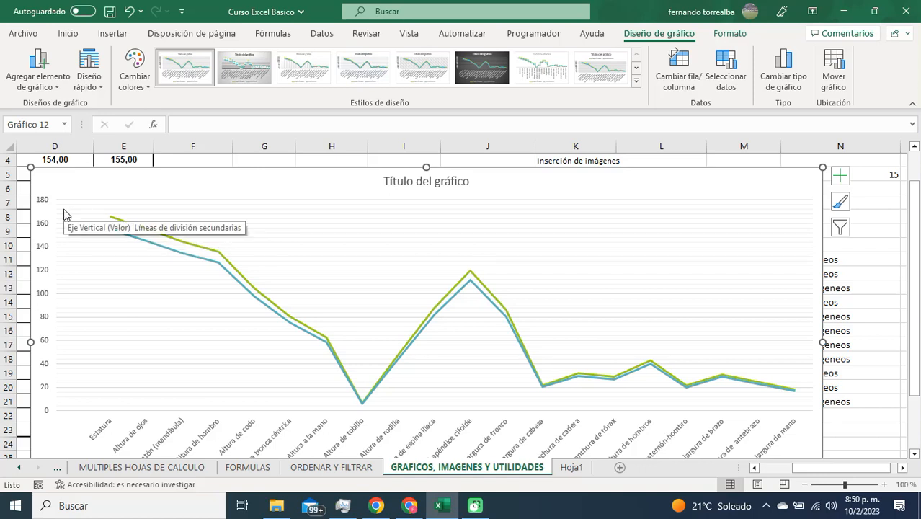
Remove the primary minor horizontal gridlines from the enlarged chart.
{"action": "left_click", "coordinate": [39, 87]}
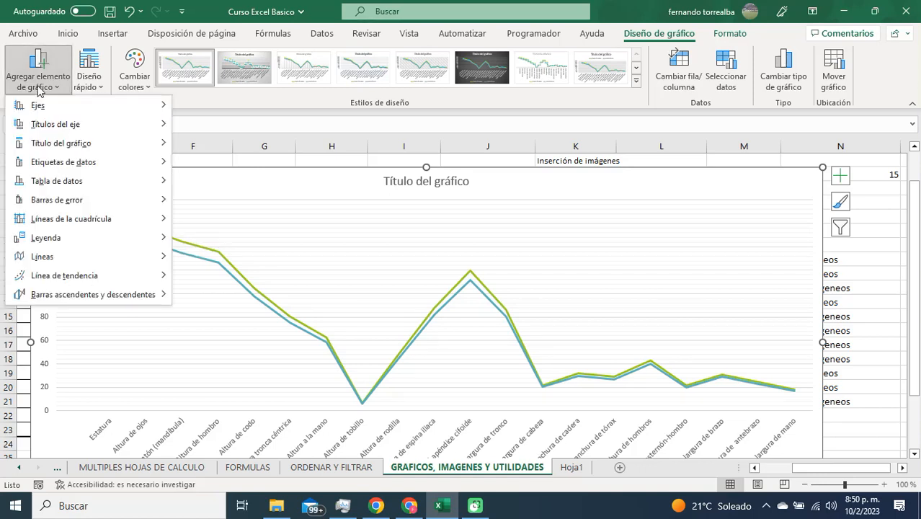
{"action": "mouse_move", "coordinate": [128, 220]}
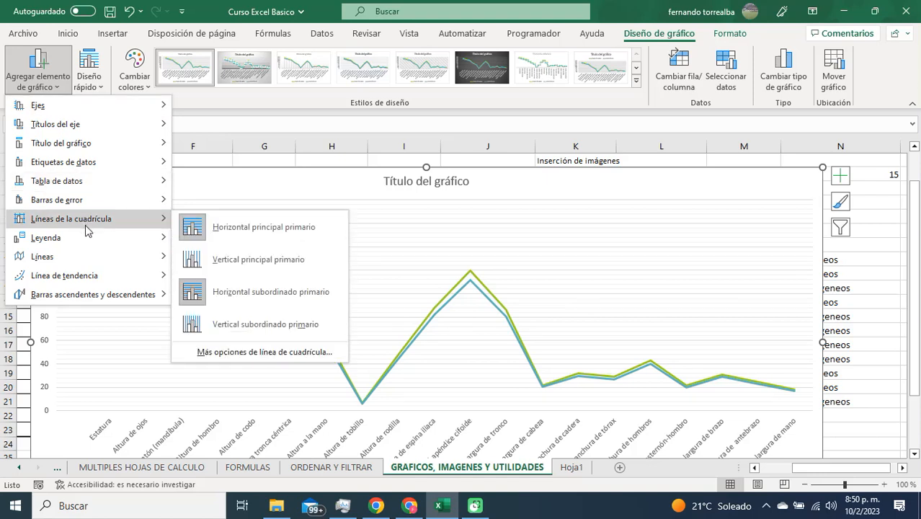
{"action": "left_click", "coordinate": [238, 291]}
Shrink the enlarged line chart so that it ends in column L near row 21.
{"action": "left_click", "coordinate": [45, 88]}
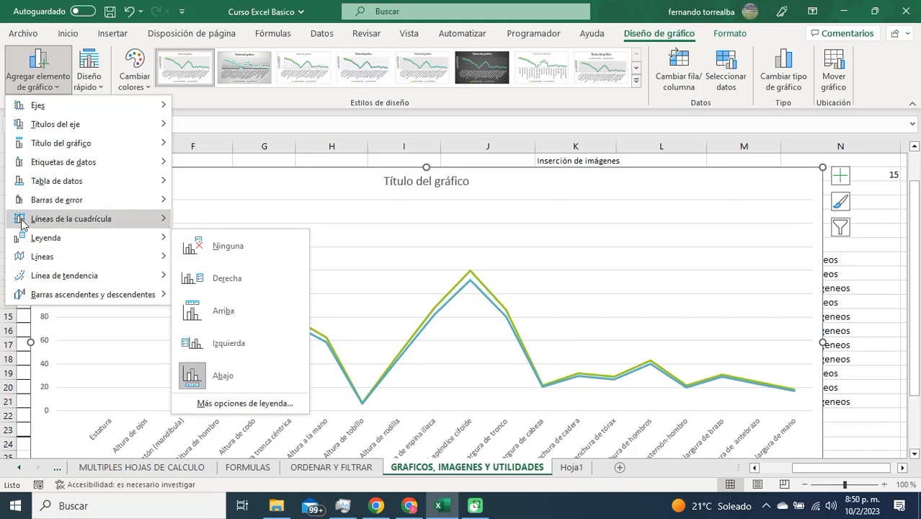
{"action": "mouse_move", "coordinate": [62, 218]}
{"action": "left_click", "coordinate": [873, 295]}
{"action": "left_click_drag", "start_coordinate": [915, 335], "coordinate": [918, 385]}
{"action": "left_click_drag", "start_coordinate": [822, 442], "coordinate": [674, 339]}
{"action": "left_click_drag", "start_coordinate": [916, 290], "coordinate": [916, 234]}
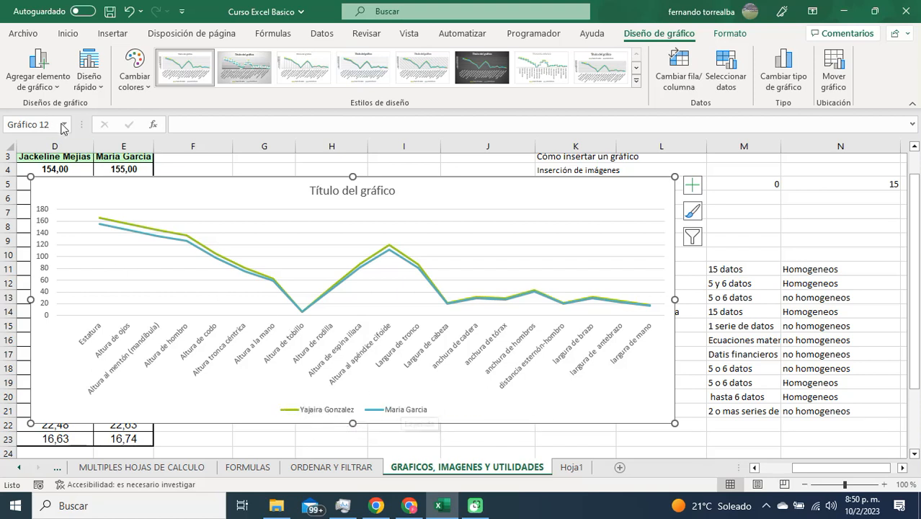
Add drop lines to the line chart and remove them again.
{"action": "left_click", "coordinate": [40, 87]}
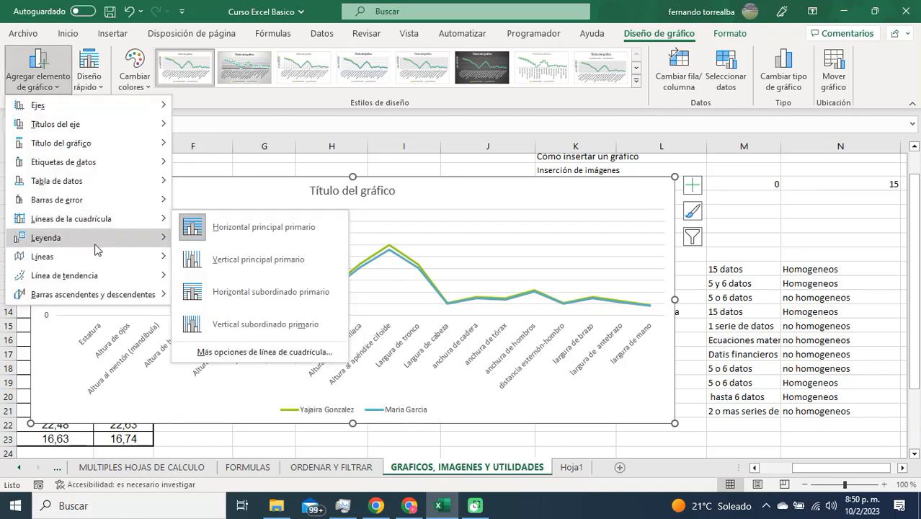
{"action": "mouse_move", "coordinate": [96, 250]}
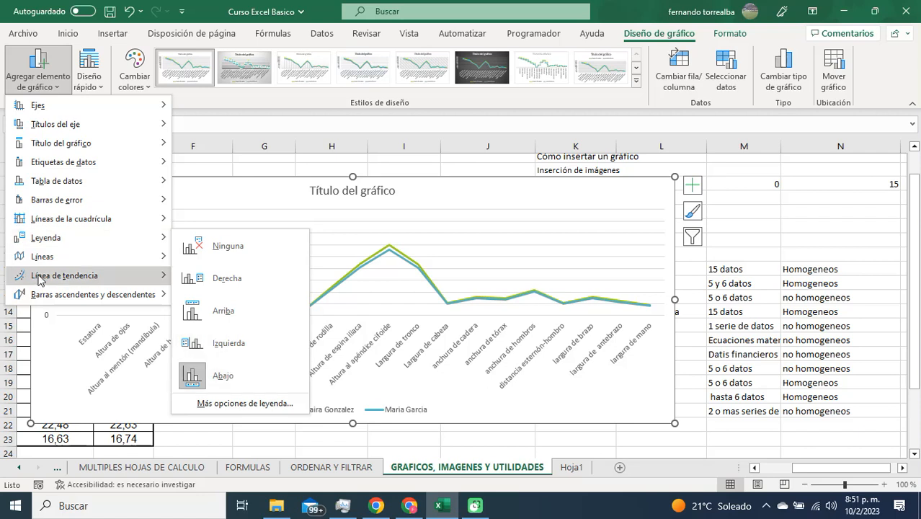
{"action": "mouse_move", "coordinate": [40, 263]}
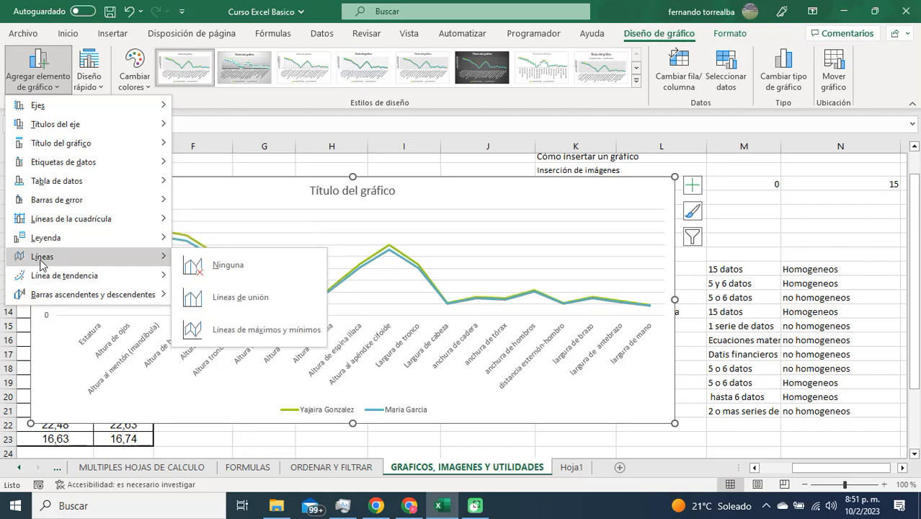
{"action": "left_click", "coordinate": [234, 297]}
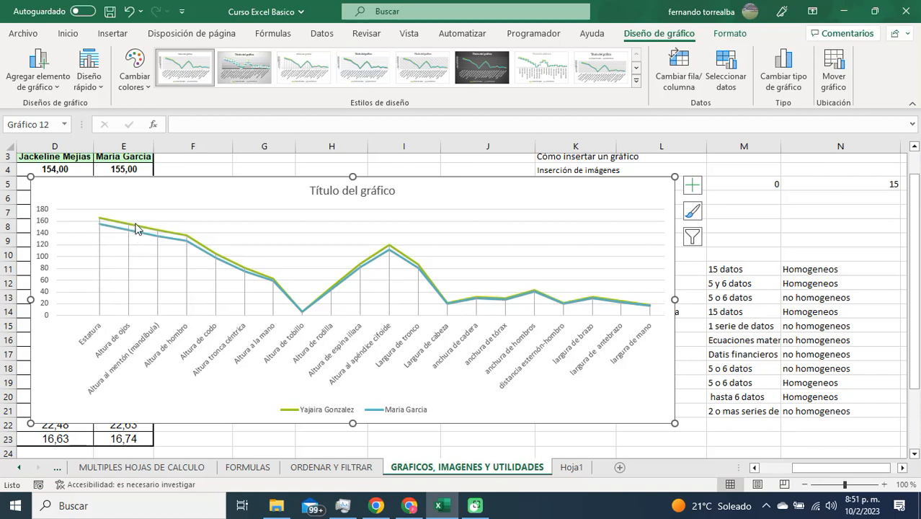
{"action": "mouse_move", "coordinate": [141, 233]}
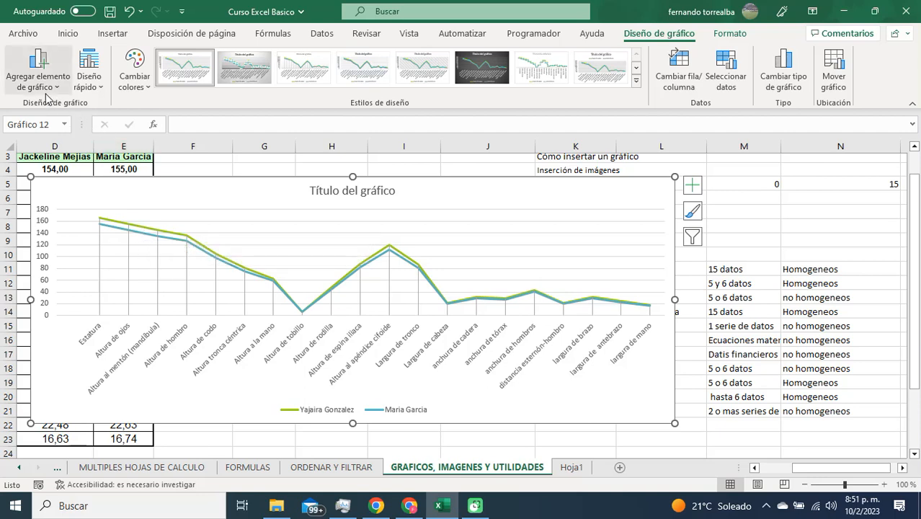
{"action": "left_click", "coordinate": [38, 68]}
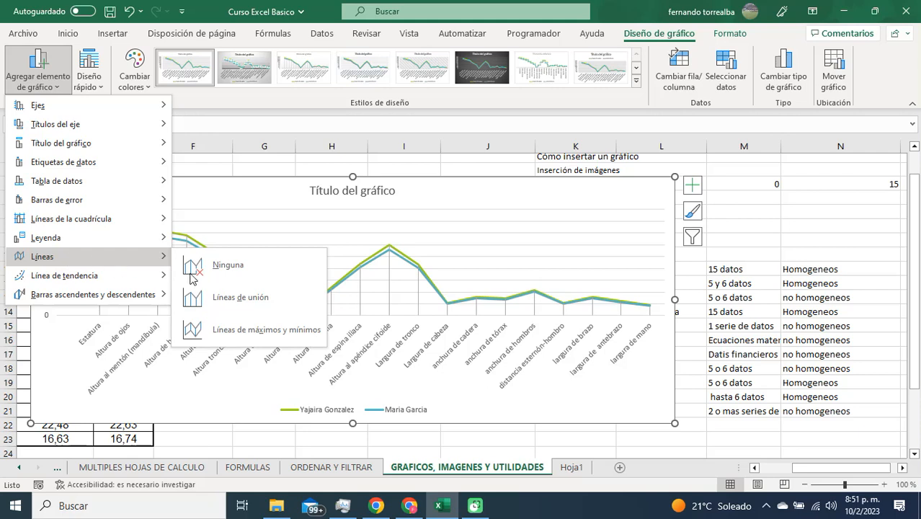
{"action": "left_click", "coordinate": [242, 277]}
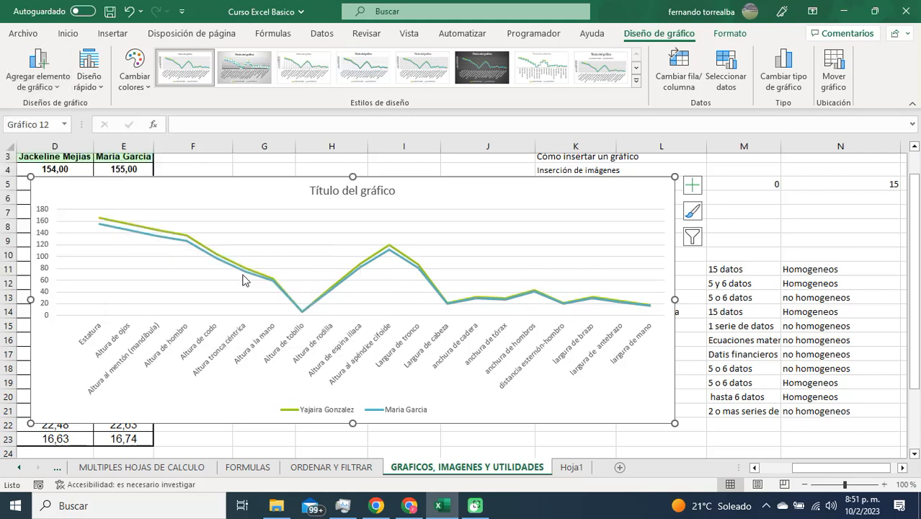
Add a linear trendline based on the first data series to the line chart.
{"action": "left_click", "coordinate": [45, 85]}
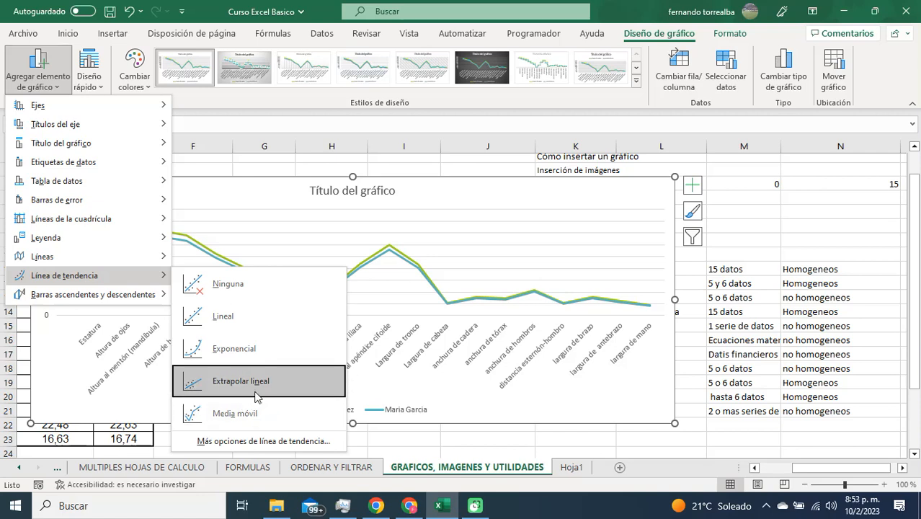
{"action": "left_click", "coordinate": [237, 322]}
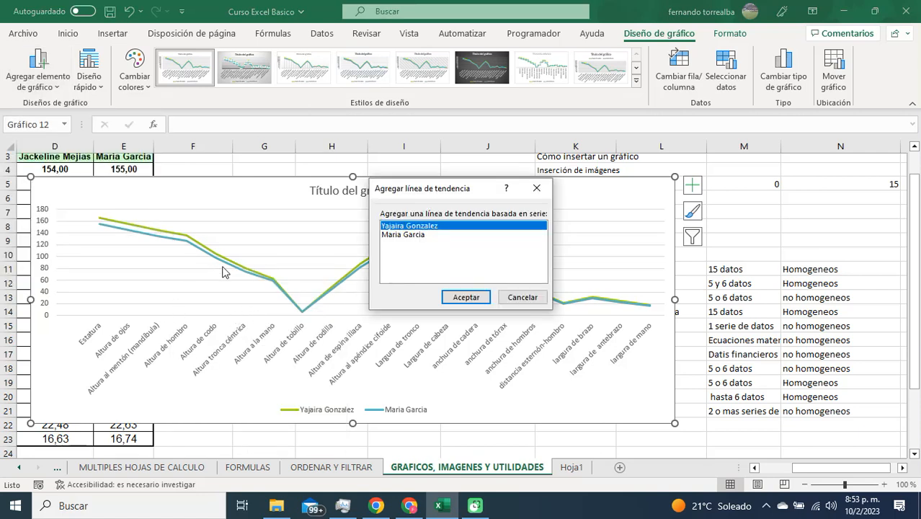
{"action": "left_click", "coordinate": [464, 299]}
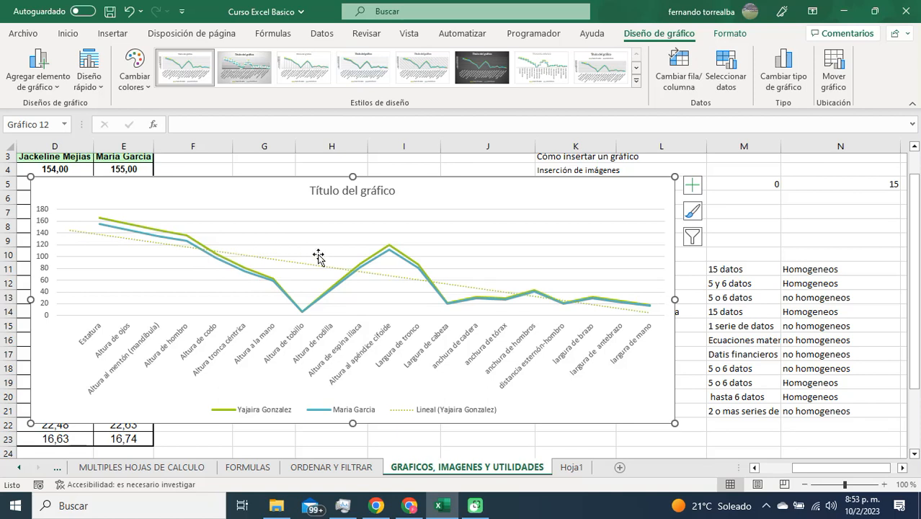
Set the linear trendline's line colour to black and look through its remaining line style options.
{"action": "left_click", "coordinate": [393, 278]}
{"action": "right_click", "coordinate": [393, 282]}
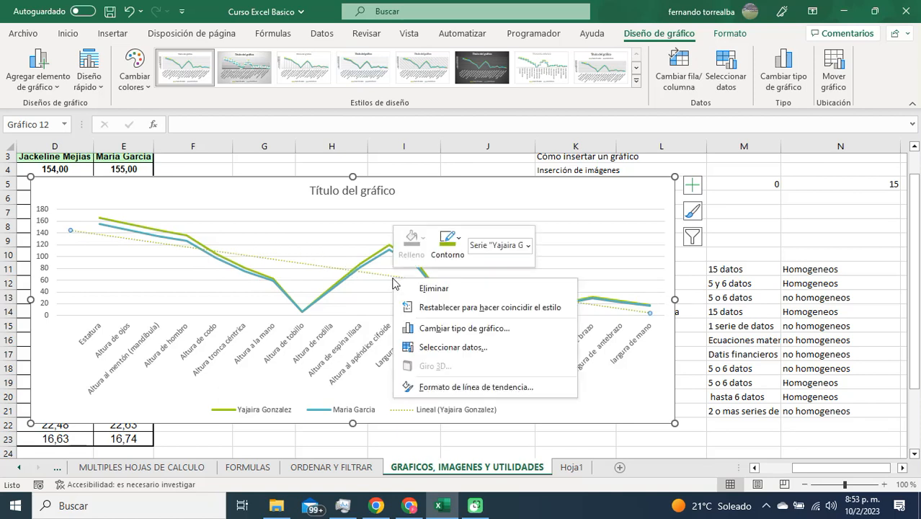
{"action": "left_click", "coordinate": [455, 389]}
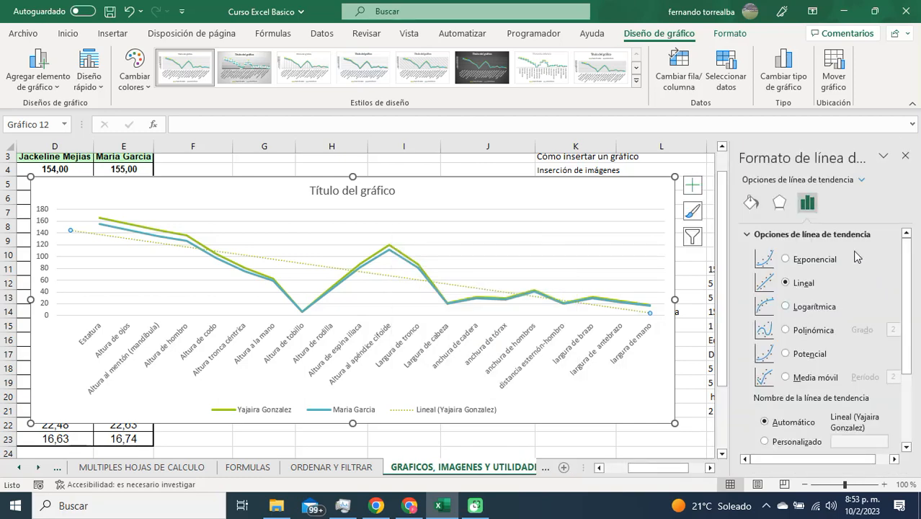
{"action": "left_click", "coordinate": [751, 204]}
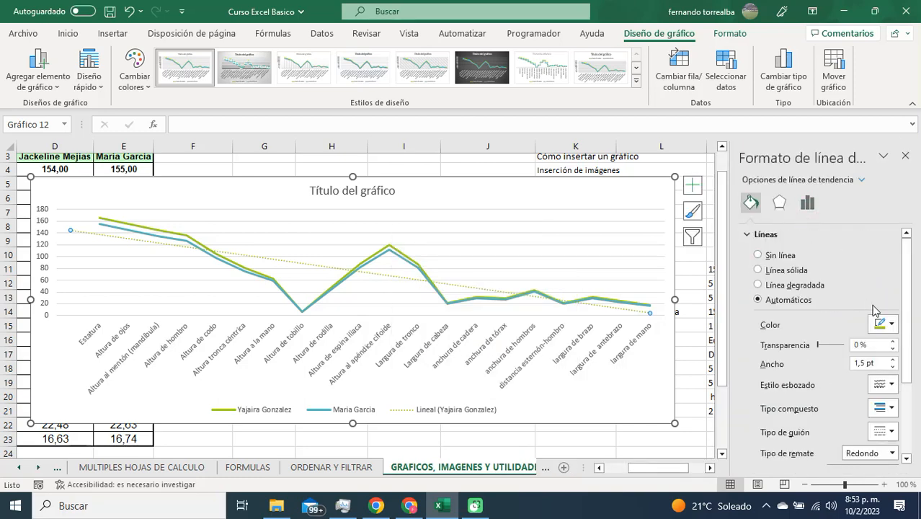
{"action": "left_click", "coordinate": [892, 324]}
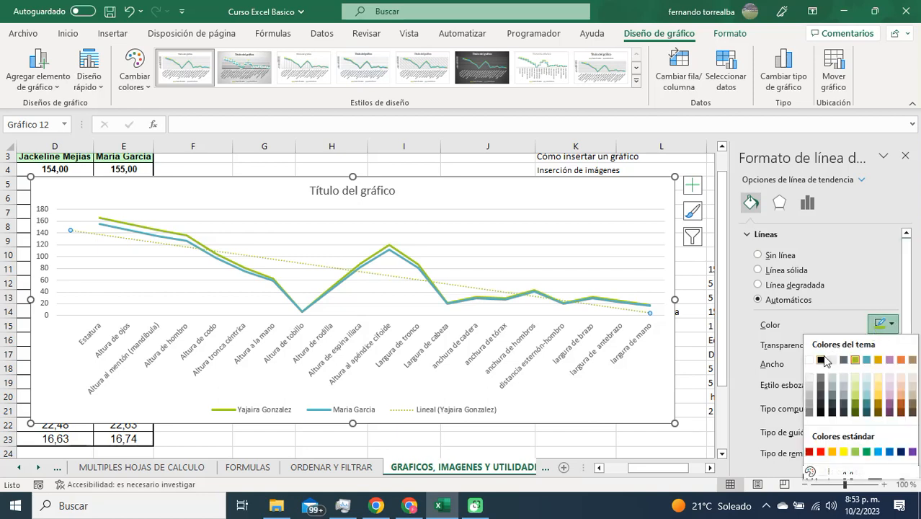
{"action": "left_click", "coordinate": [822, 360]}
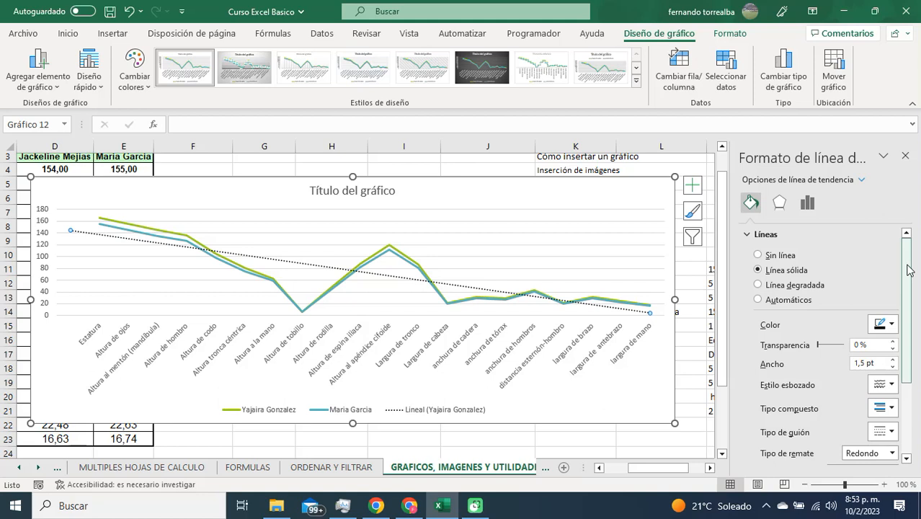
{"action": "left_click_drag", "start_coordinate": [910, 269], "coordinate": [910, 296]}
{"action": "left_click", "coordinate": [893, 289]}
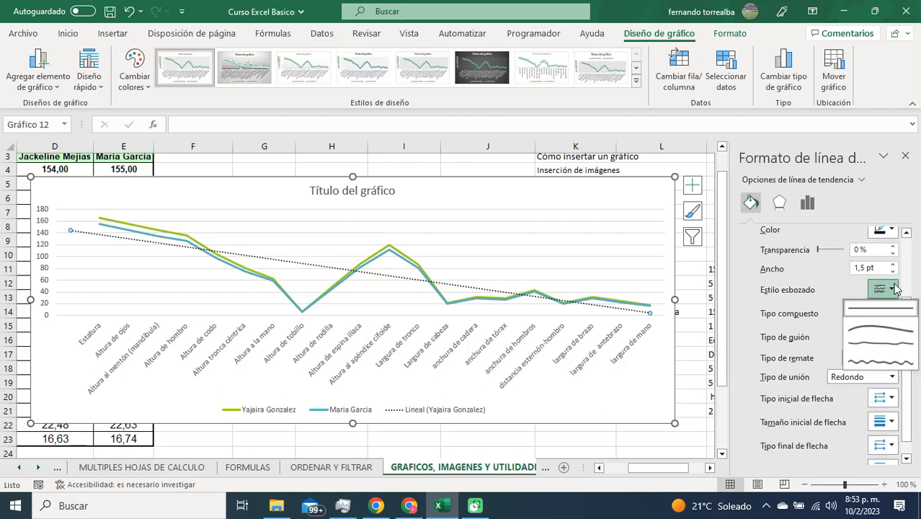
{"action": "left_click", "coordinate": [894, 289]}
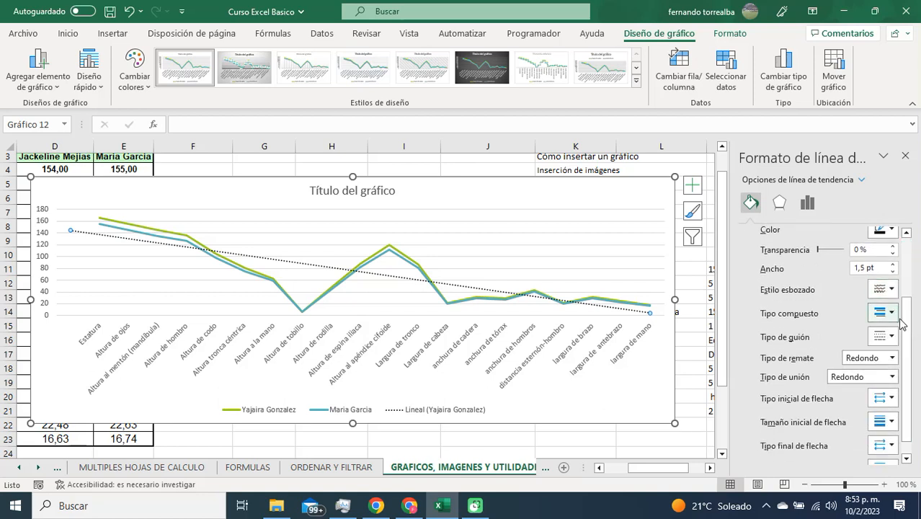
{"action": "mouse_move", "coordinate": [909, 333]}
{"action": "left_mouse_down"}
{"action": "mouse_move", "coordinate": [910, 353]}
{"action": "mouse_move", "coordinate": [910, 306]}
{"action": "mouse_move", "coordinate": [910, 393]}
{"action": "mouse_move", "coordinate": [910, 330]}
{"action": "left_mouse_up"}
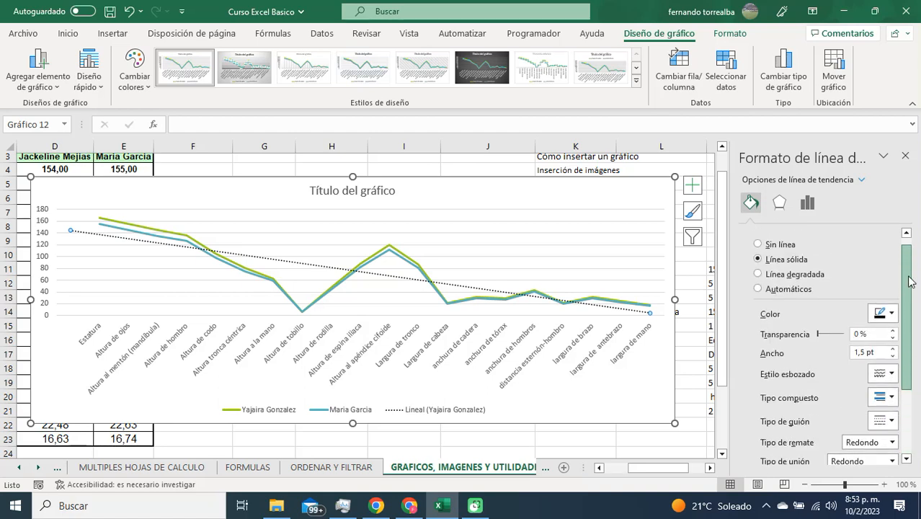
{"action": "left_click", "coordinate": [906, 157]}
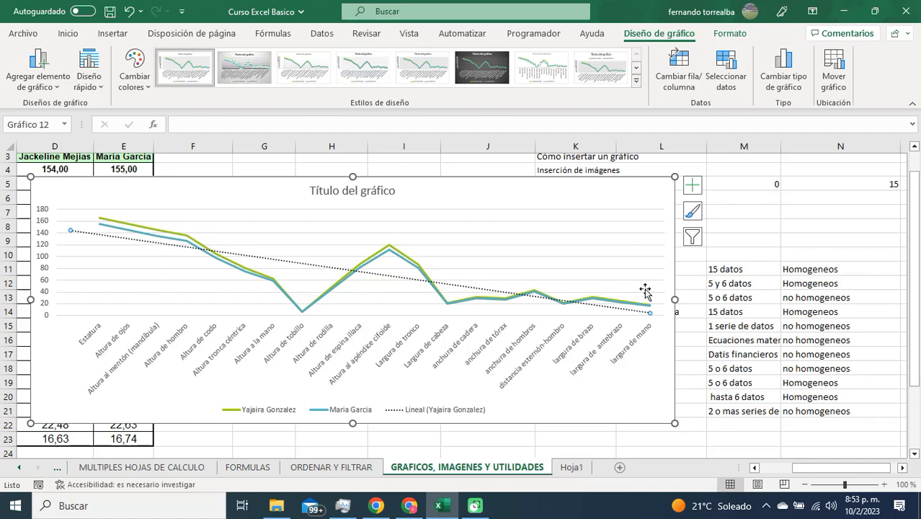
Move the line chart aside to uncover the measurements table, then place it over columns B to K.
{"action": "mouse_move", "coordinate": [647, 314]}
{"action": "left_click_drag", "start_coordinate": [255, 200], "coordinate": [570, 189]}
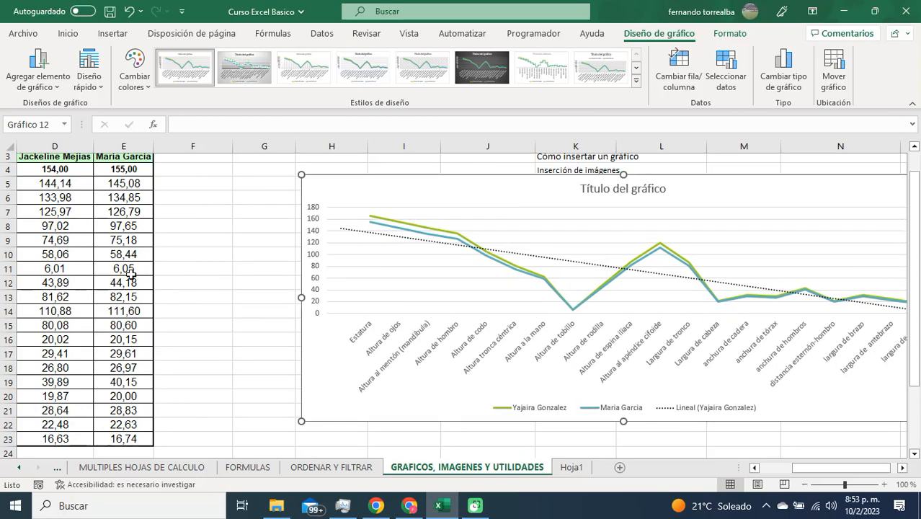
{"action": "left_click", "coordinate": [209, 267]}
{"action": "key", "text": "Left"}
{"action": "key", "text": "Left"}
{"action": "key", "text": "Left"}
{"action": "key", "text": "Left"}
{"action": "key", "text": "Left"}
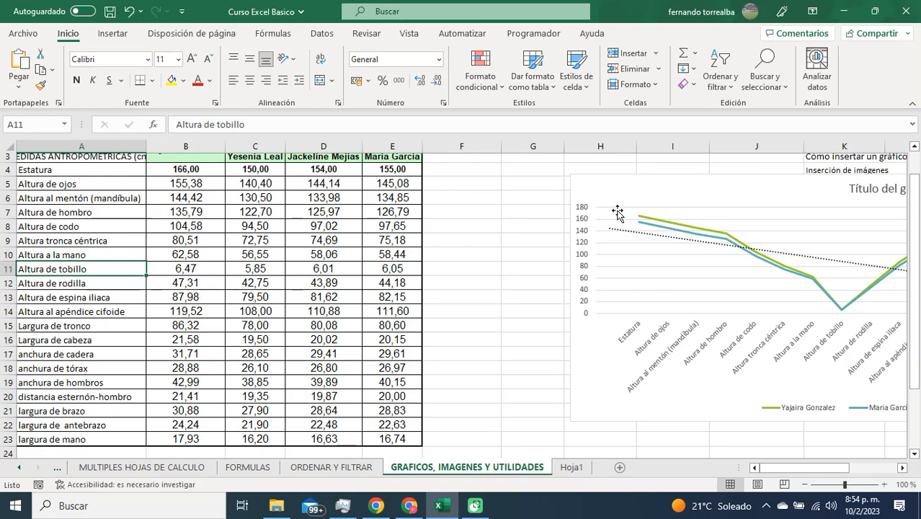
{"action": "left_click_drag", "start_coordinate": [633, 188], "coordinate": [235, 185]}
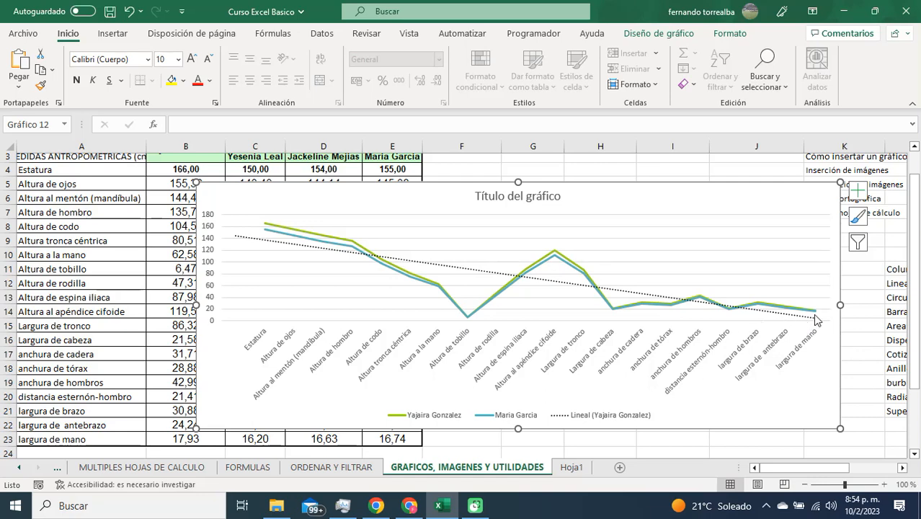
{"action": "mouse_move", "coordinate": [812, 315]}
{"action": "mouse_move", "coordinate": [629, 312]}
Add an exponential trendline based on the first data series to the line chart.
{"action": "left_click", "coordinate": [656, 34]}
{"action": "left_click", "coordinate": [37, 76]}
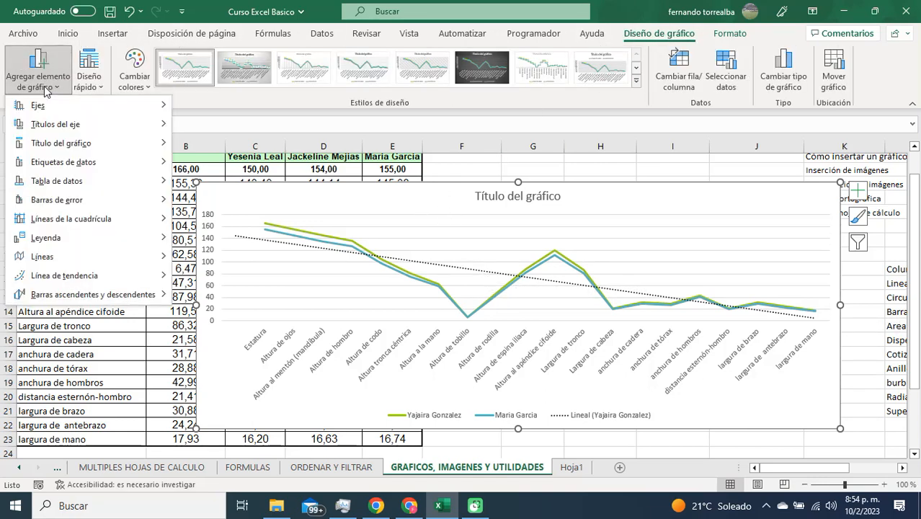
{"action": "mouse_move", "coordinate": [65, 276]}
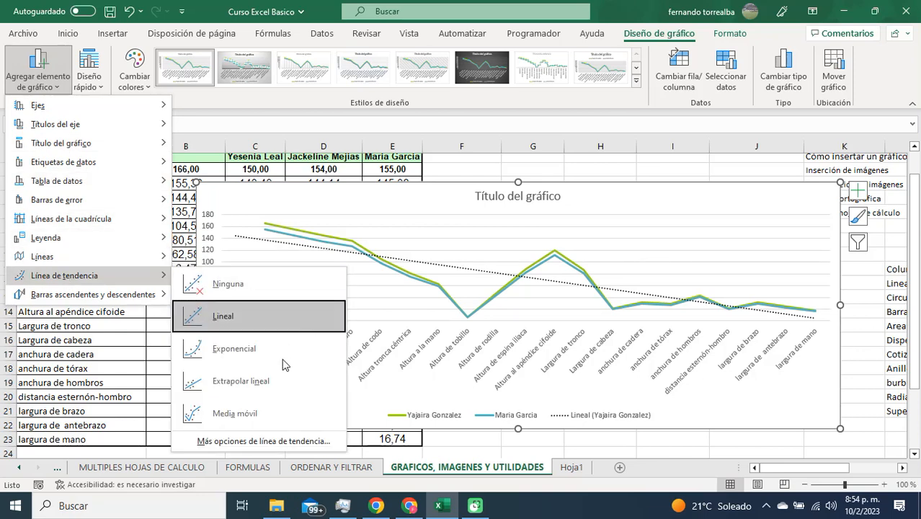
{"action": "left_click", "coordinate": [233, 347]}
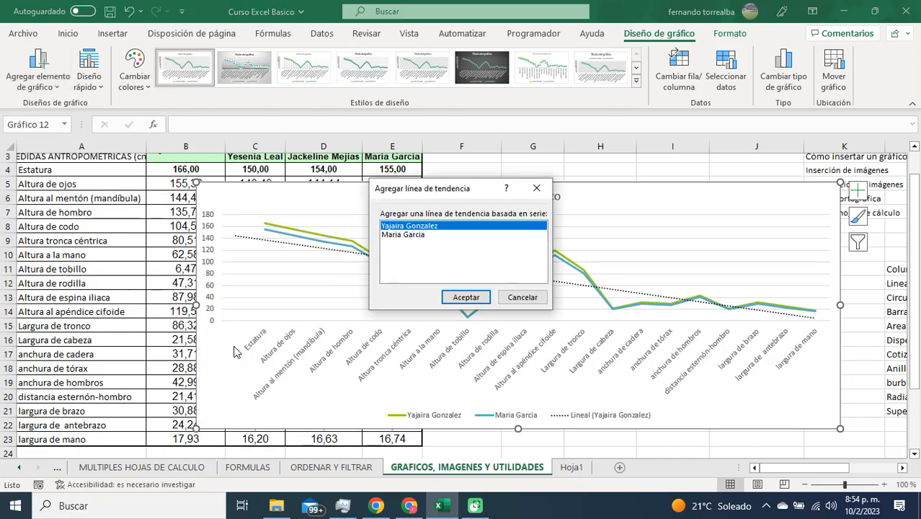
{"action": "left_click", "coordinate": [481, 298]}
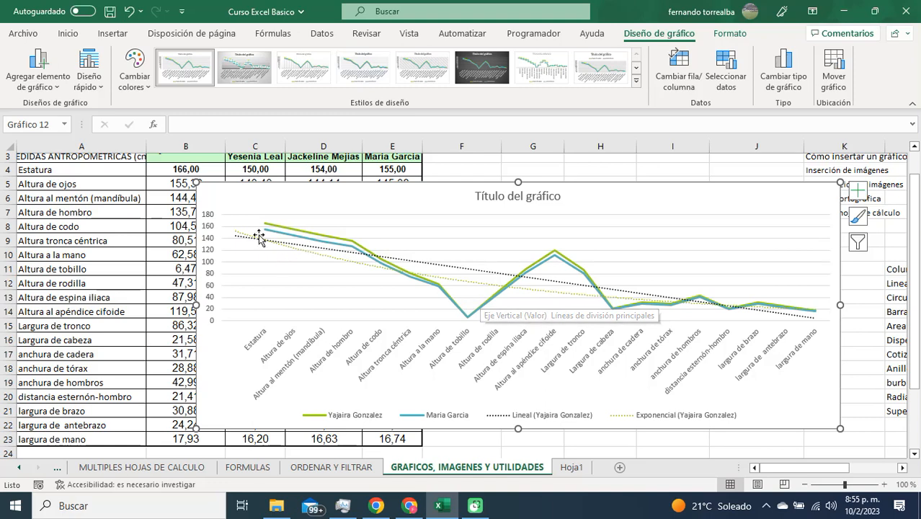
Set the exponential trendline's line colour to standard red.
{"action": "double_click", "coordinate": [477, 287]}
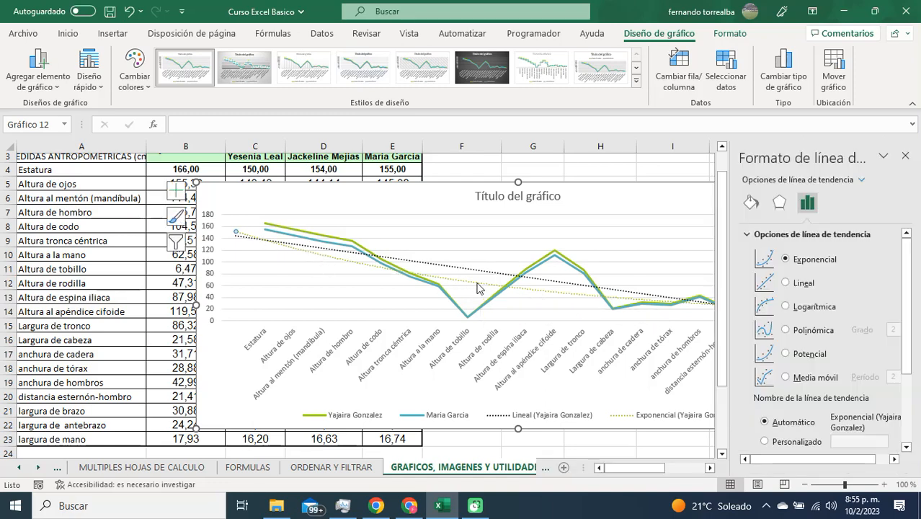
{"action": "right_click", "coordinate": [479, 288]}
{"action": "left_click", "coordinate": [749, 203]}
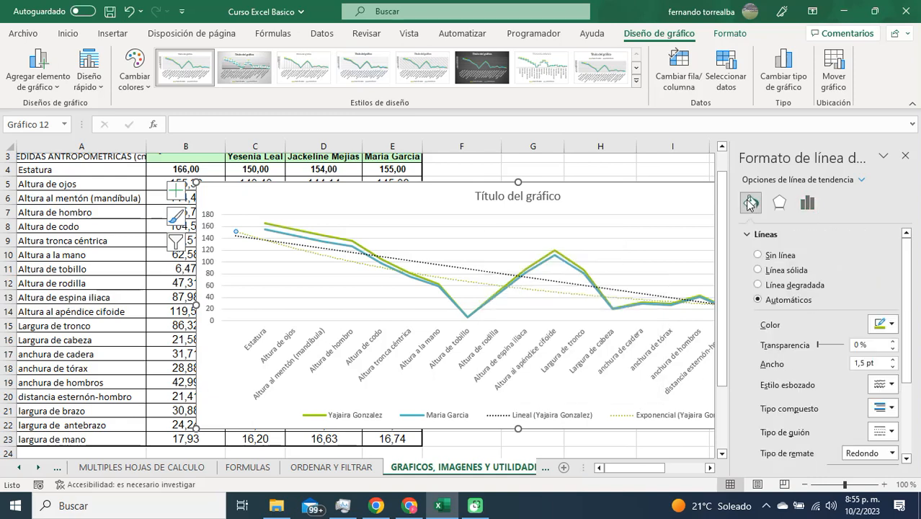
{"action": "left_click", "coordinate": [891, 323]}
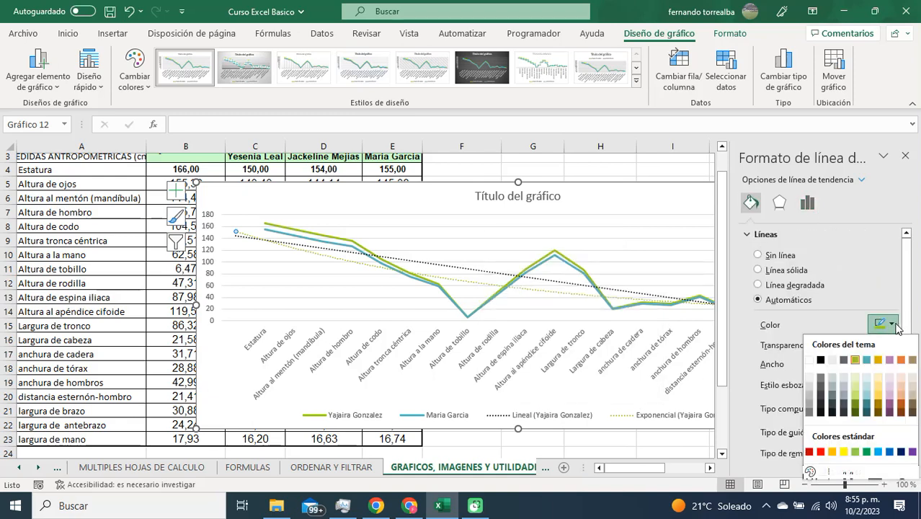
{"action": "left_click", "coordinate": [848, 415]}
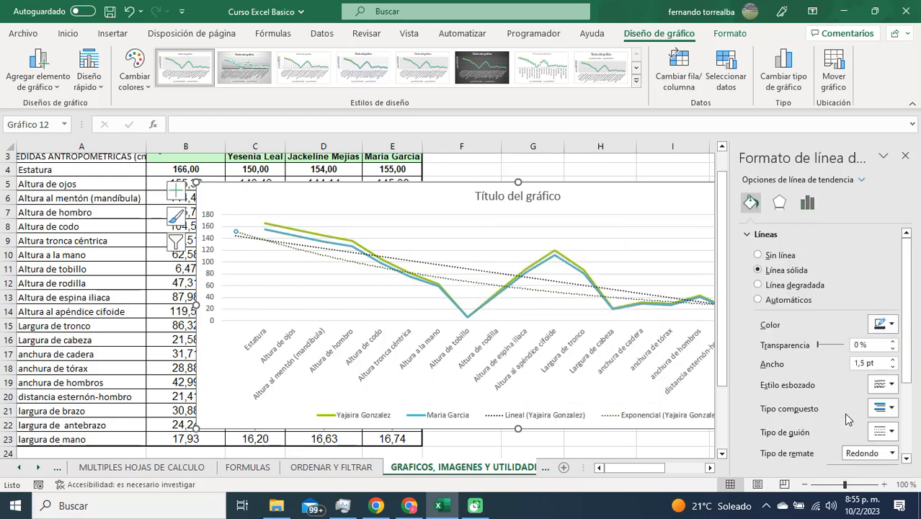
{"action": "left_click", "coordinate": [892, 324]}
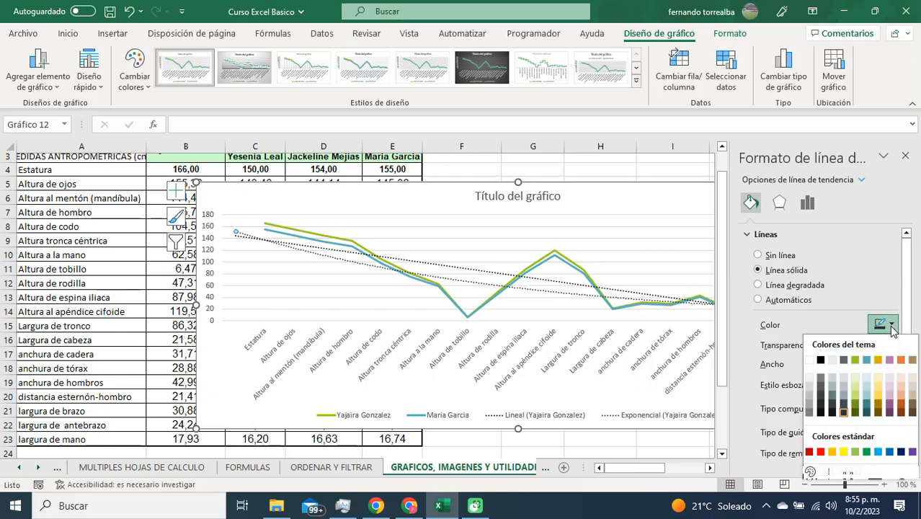
{"action": "left_click", "coordinate": [819, 452]}
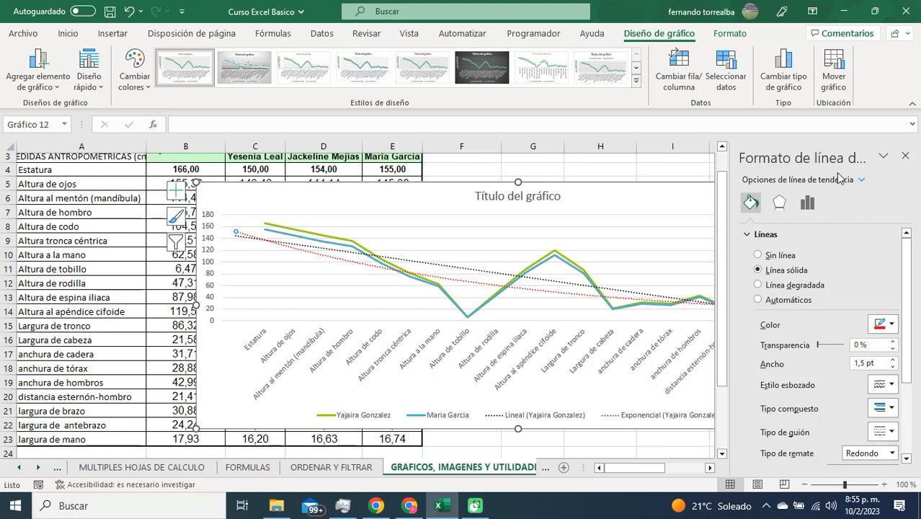
{"action": "left_click", "coordinate": [905, 156]}
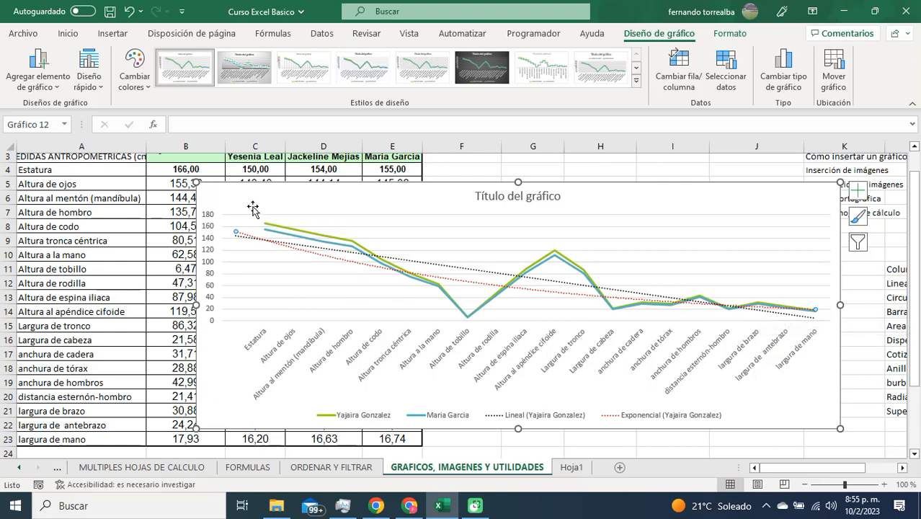
Delete the exponential and linear trendlines, followed by the whole line chart covering the measurements table.
{"action": "mouse_move", "coordinate": [307, 238]}
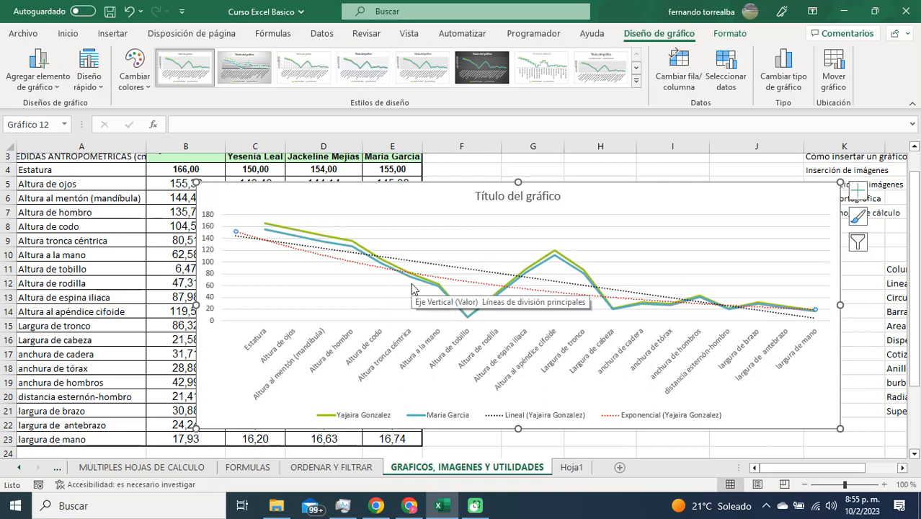
{"action": "key", "text": "Delete"}
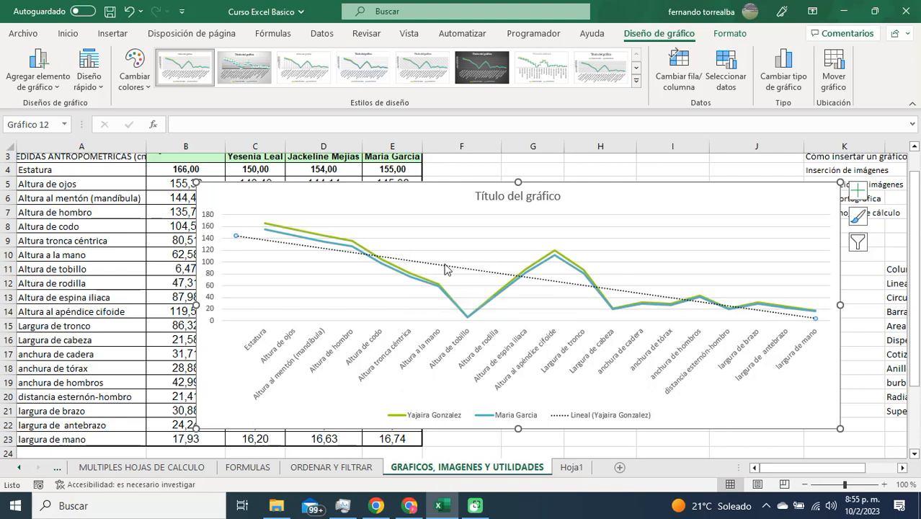
{"action": "key", "text": "Delete"}
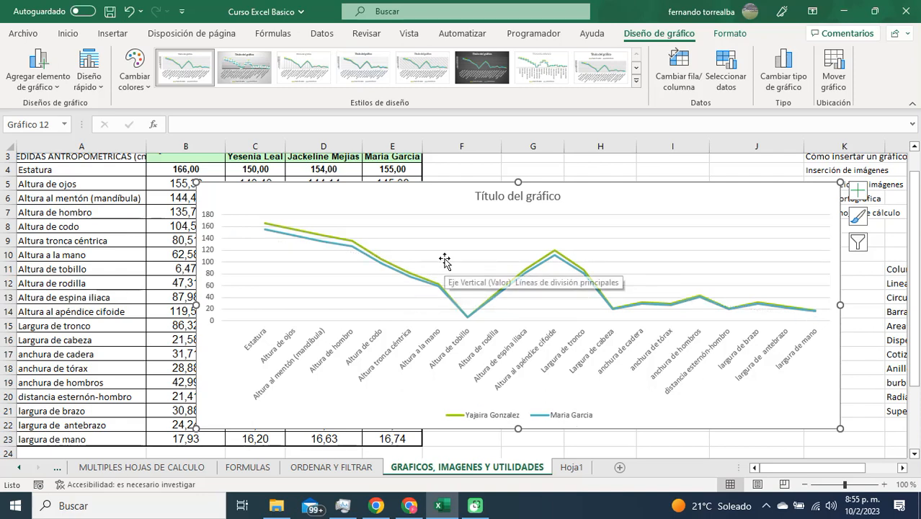
{"action": "key", "text": "Delete"}
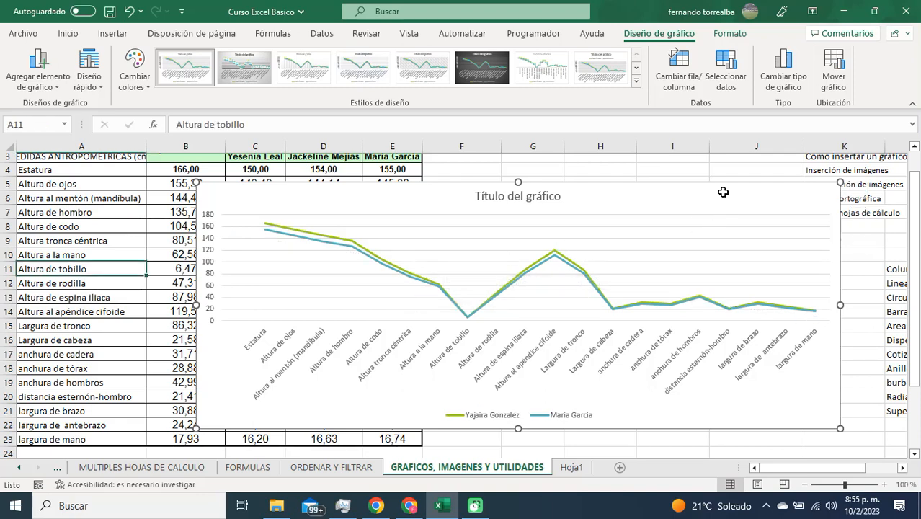
{"action": "left_click", "coordinate": [578, 356]}
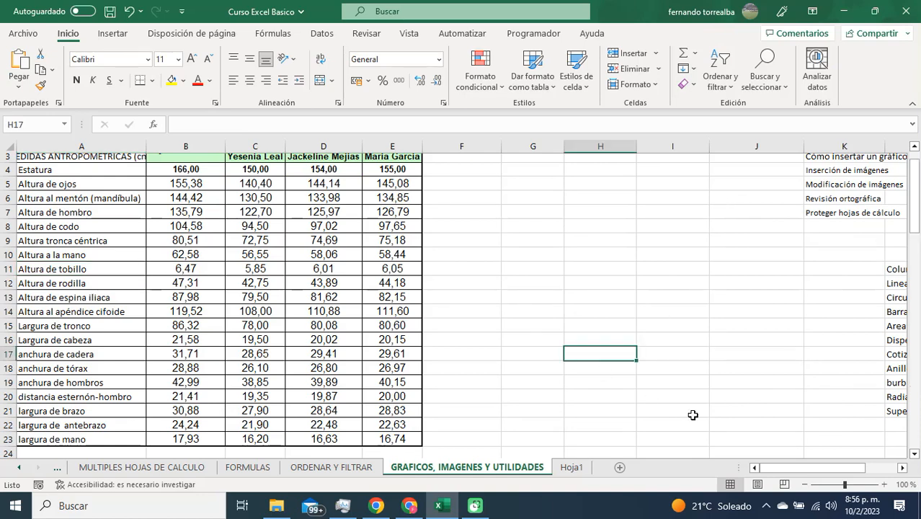
Check the height formulas in column B of the measurements table, including cells B5 to B9.
{"action": "left_click", "coordinate": [168, 279]}
{"action": "scroll", "coordinate": [167, 279], "scroll_direction": "up", "scroll_amount": 1}
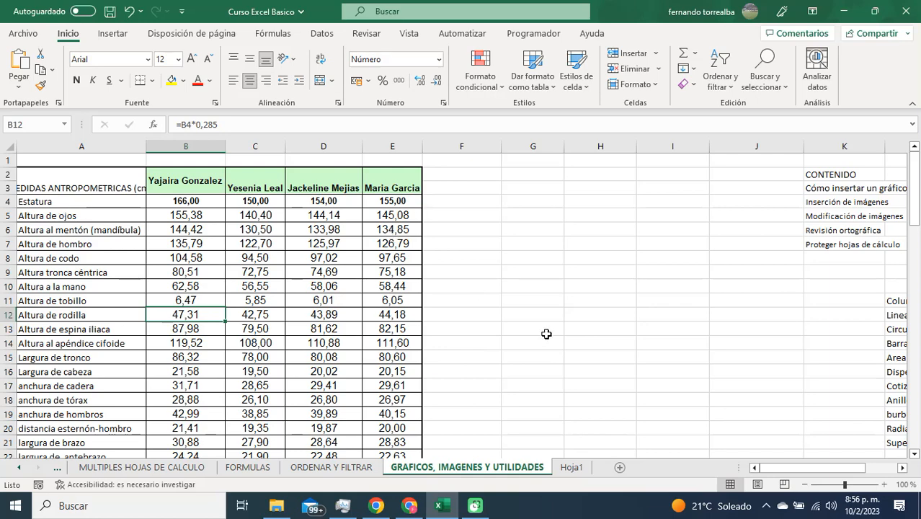
{"action": "left_click", "coordinate": [171, 214]}
{"action": "left_click", "coordinate": [174, 230]}
{"action": "left_click", "coordinate": [179, 246]}
{"action": "left_click", "coordinate": [179, 258]}
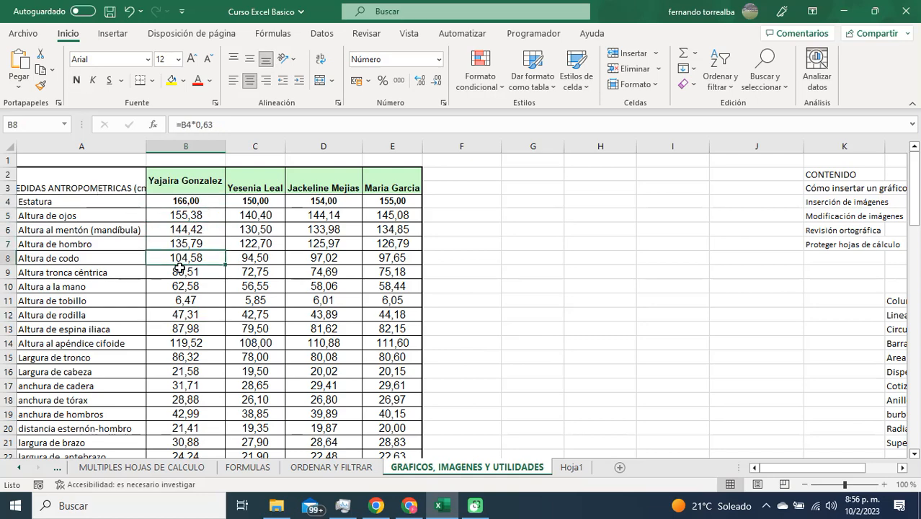
{"action": "left_click", "coordinate": [179, 271]}
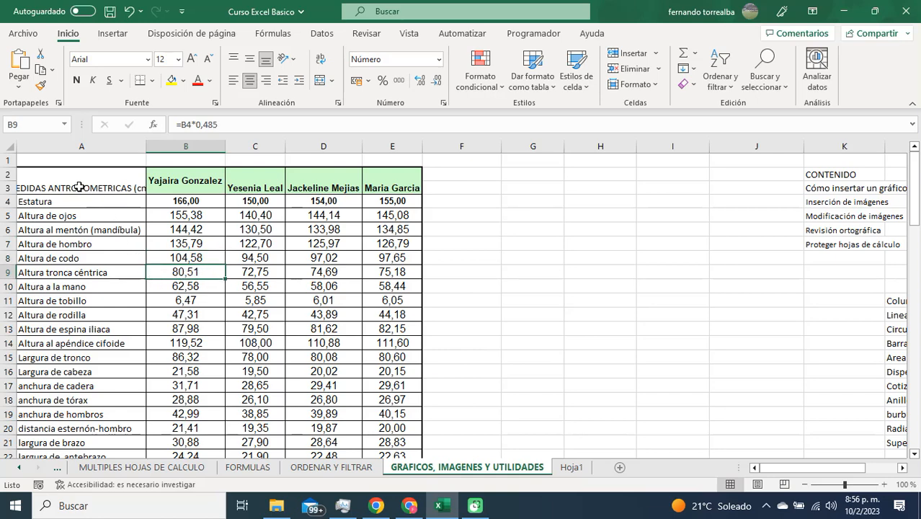
Insert a basic 2D line chart from ranges A2:B9 and E2:E9 and place it beside the table over columns F to J.
{"action": "left_click_drag", "start_coordinate": [59, 180], "coordinate": [188, 270]}
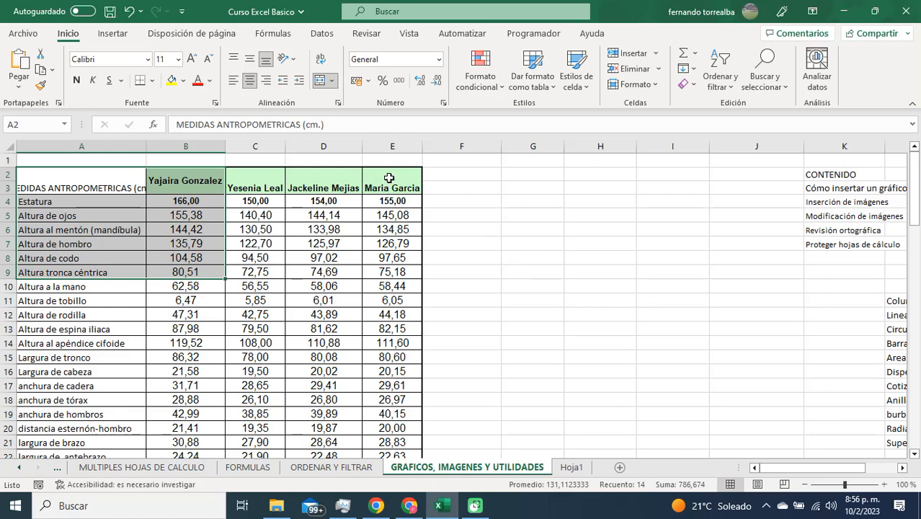
{"action": "left_click_drag", "start_coordinate": [388, 179], "coordinate": [388, 272]}
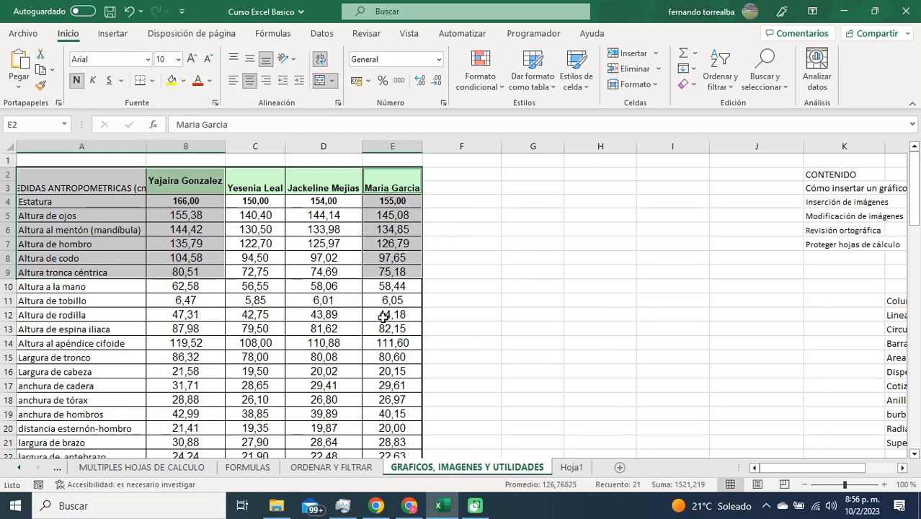
{"action": "left_click", "coordinate": [122, 32]}
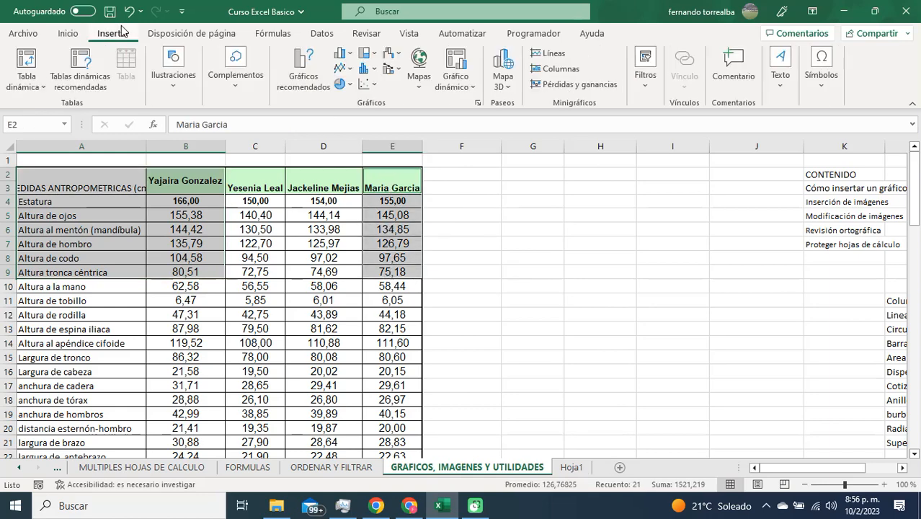
{"action": "left_click", "coordinate": [349, 70]}
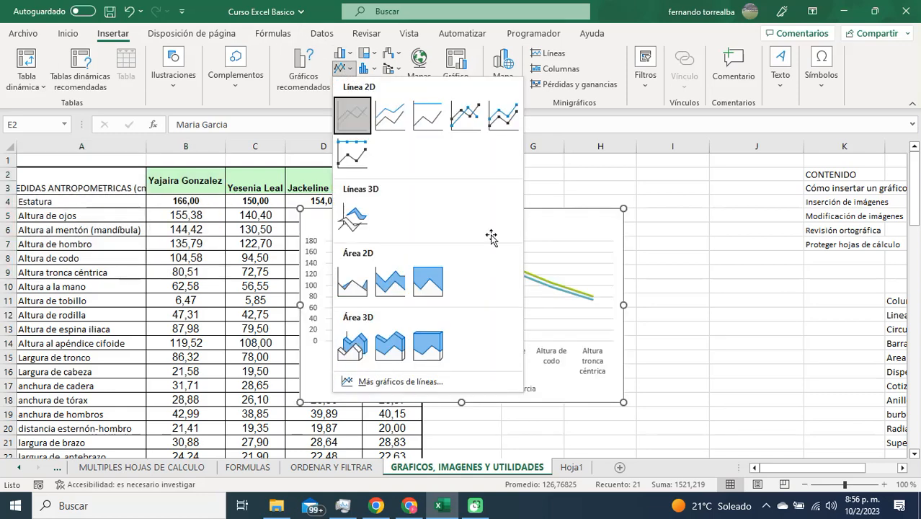
{"action": "left_click_drag", "start_coordinate": [541, 217], "coordinate": [680, 200]}
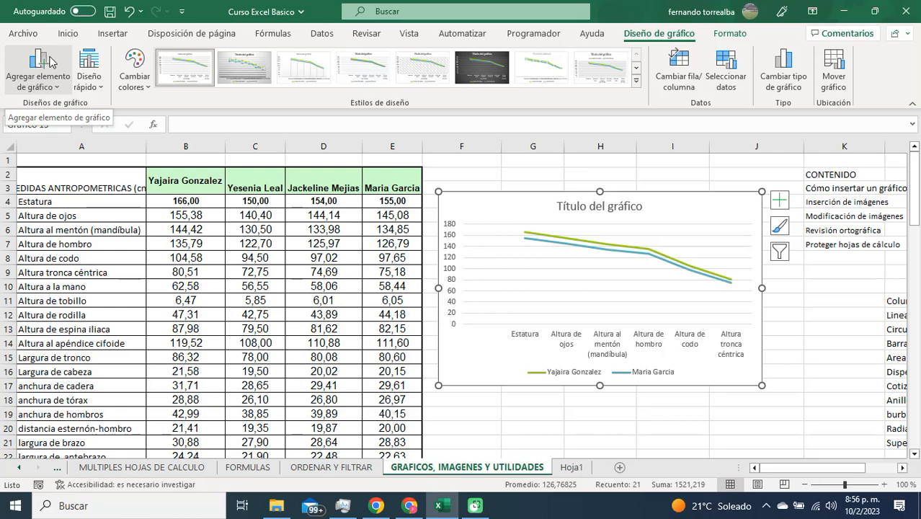
Preview the quick layouts, such as Diseño 5, and the multicolour and monochromatic palettes on the line chart.
{"action": "left_click", "coordinate": [92, 83]}
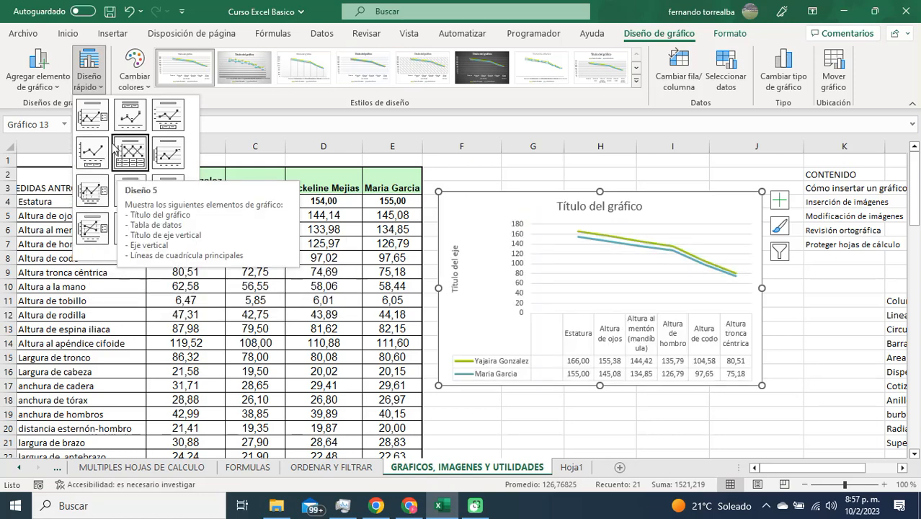
{"action": "left_click", "coordinate": [95, 86]}
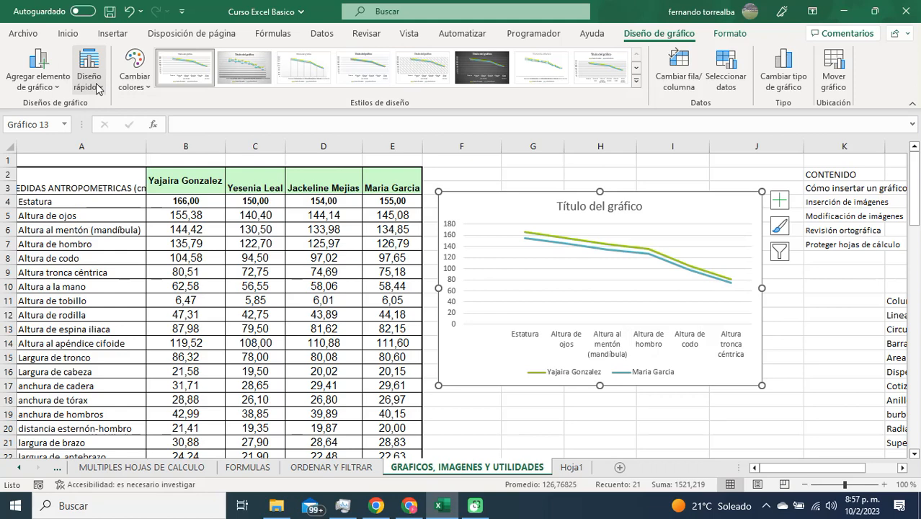
{"action": "left_click", "coordinate": [139, 92]}
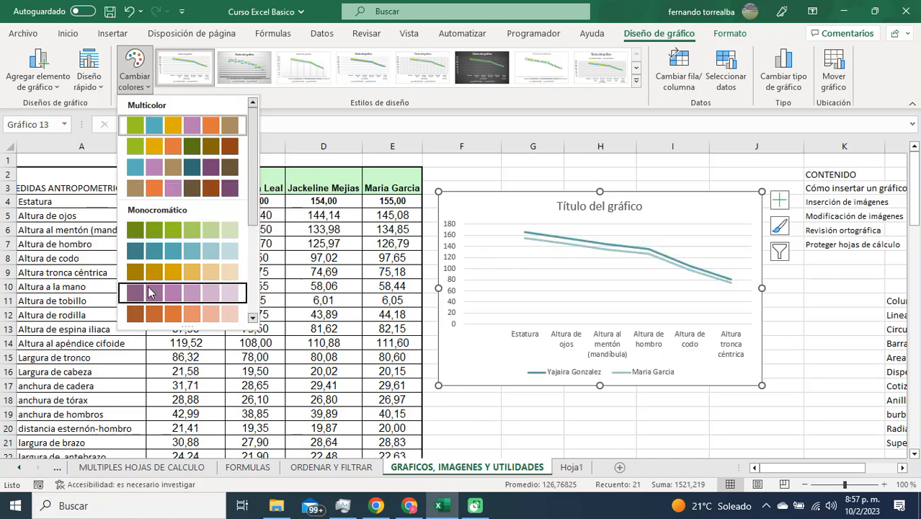
{"action": "left_click", "coordinate": [134, 66]}
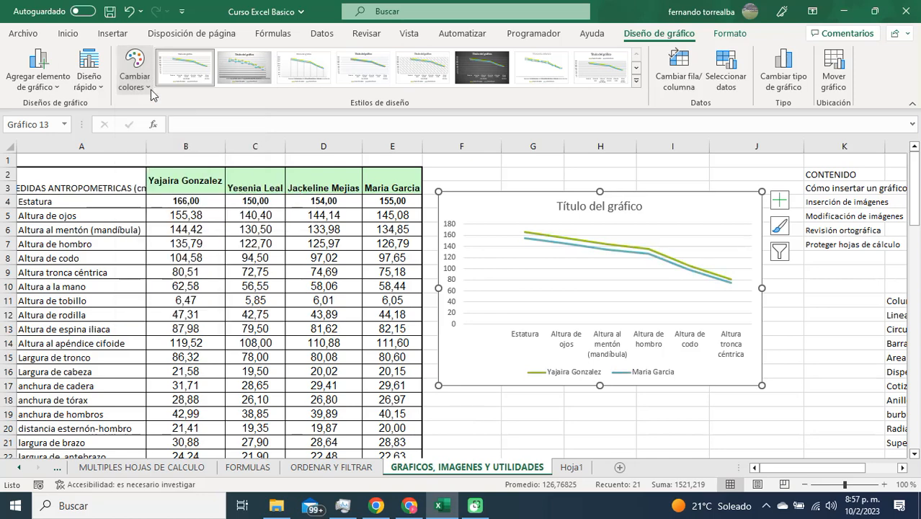
Try the different gallery chart styles on the line chart, return to the first style and deselect the chart.
{"action": "left_click", "coordinate": [250, 71]}
{"action": "left_click", "coordinate": [289, 71]}
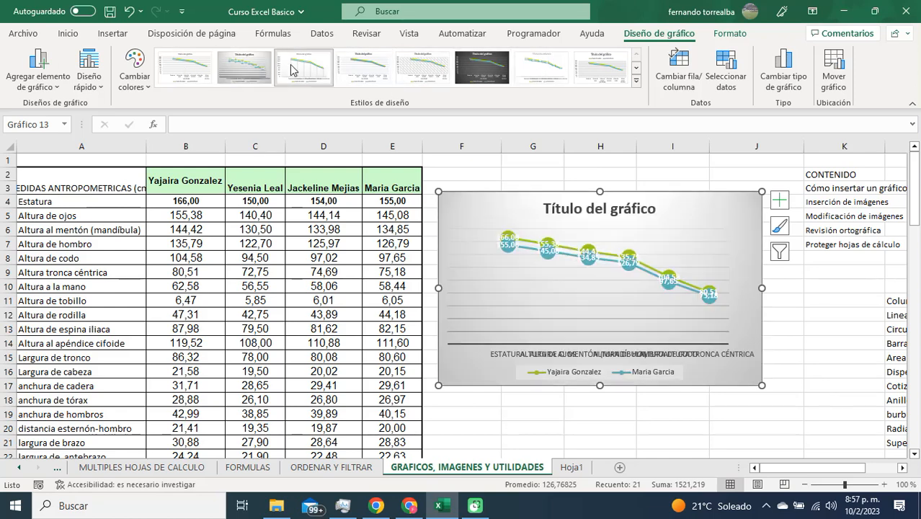
{"action": "left_click", "coordinate": [369, 69]}
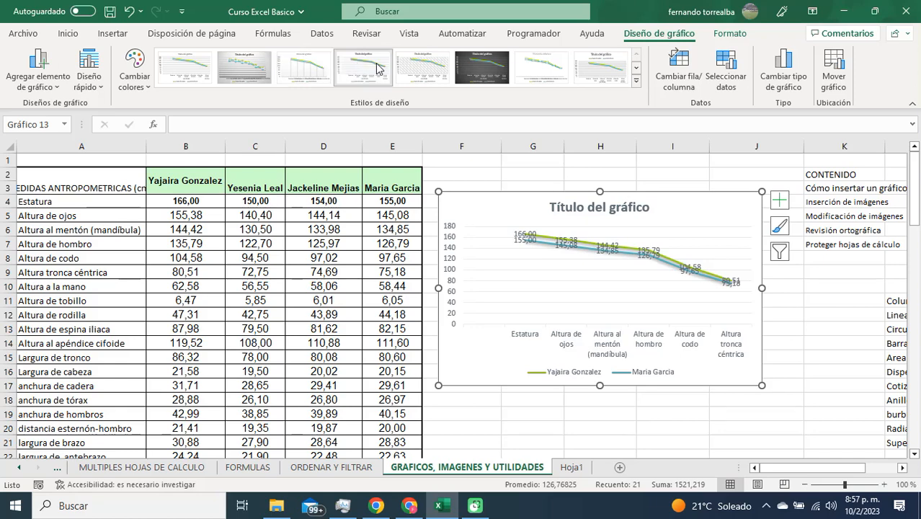
{"action": "left_click", "coordinate": [424, 70]}
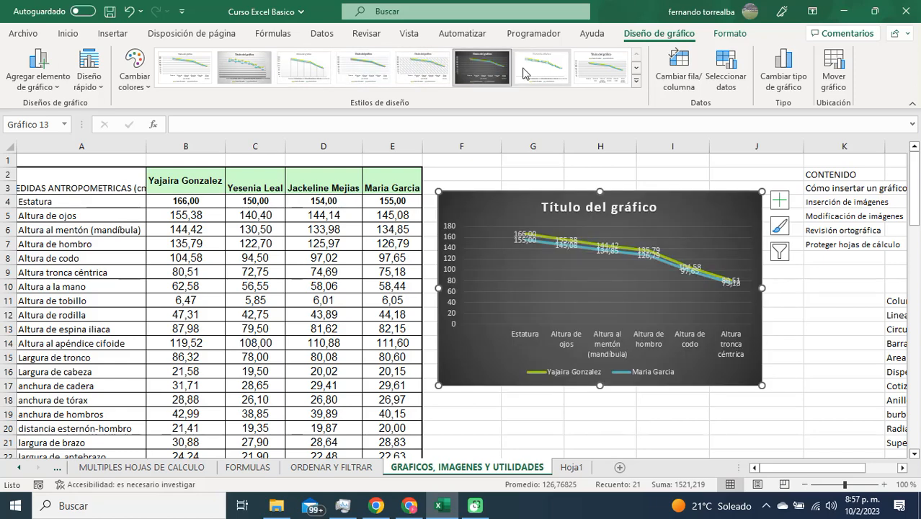
{"action": "left_click", "coordinate": [543, 72]}
{"action": "left_click", "coordinate": [608, 77]}
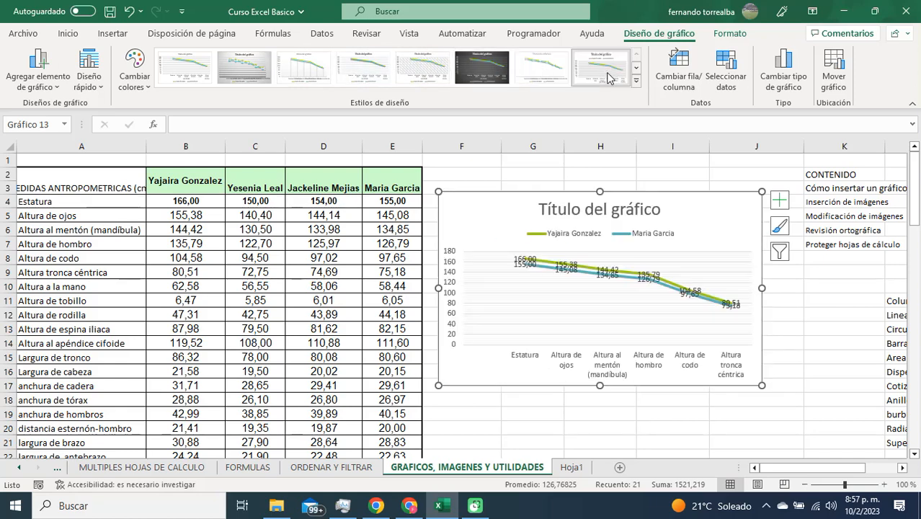
{"action": "left_click", "coordinate": [173, 68]}
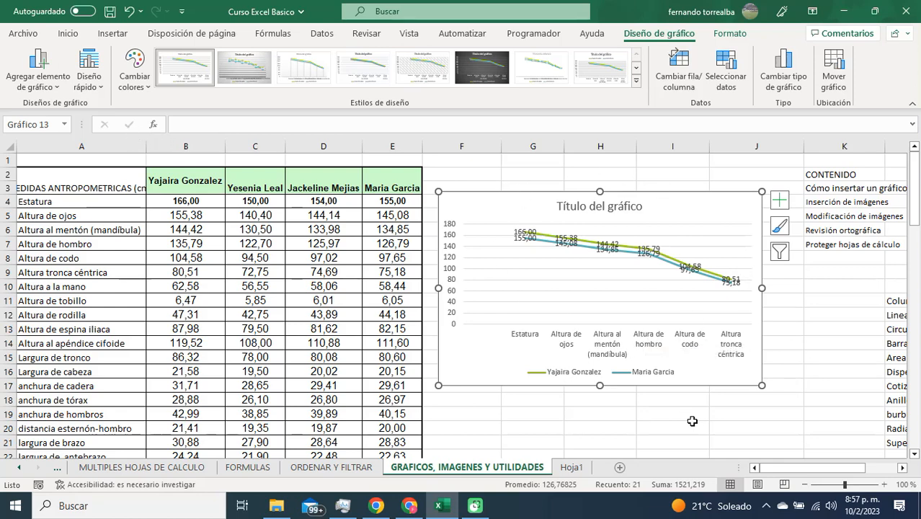
{"action": "left_click", "coordinate": [692, 424]}
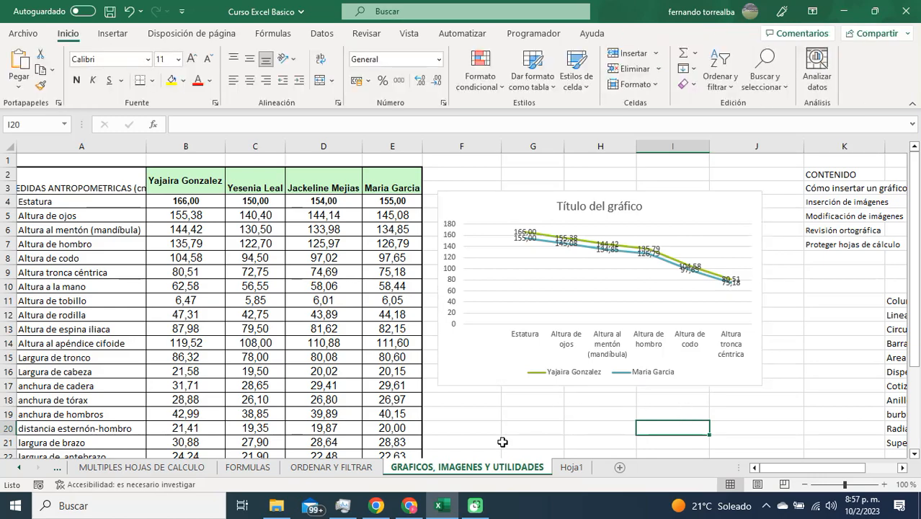
Switch to Chrome to check the Meet call and the student's unread WhatsApp messages, and return to the Excel workbook.
{"action": "mouse_move", "coordinate": [411, 509]}
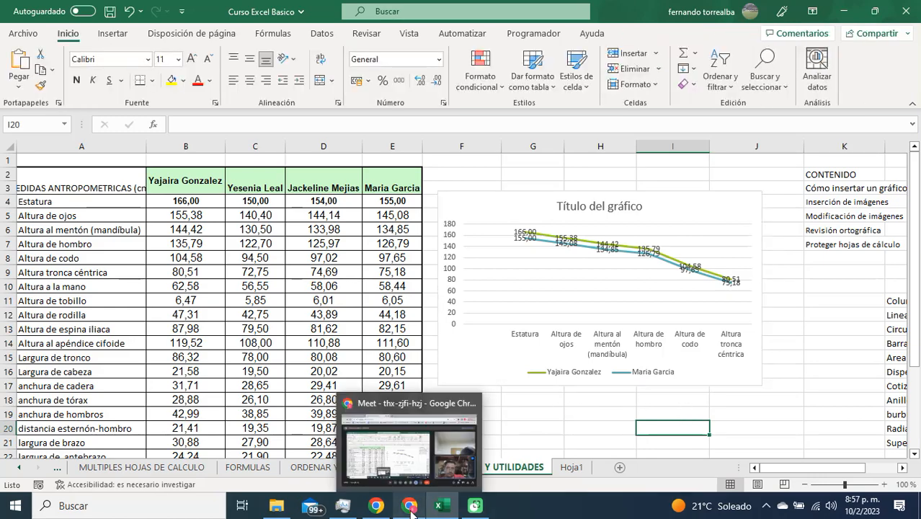
{"action": "left_click", "coordinate": [411, 446]}
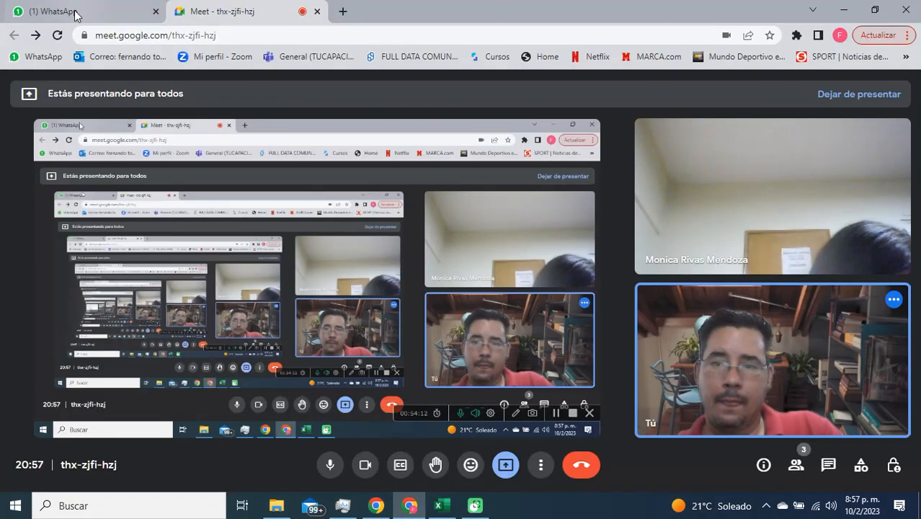
{"action": "left_click", "coordinate": [76, 14]}
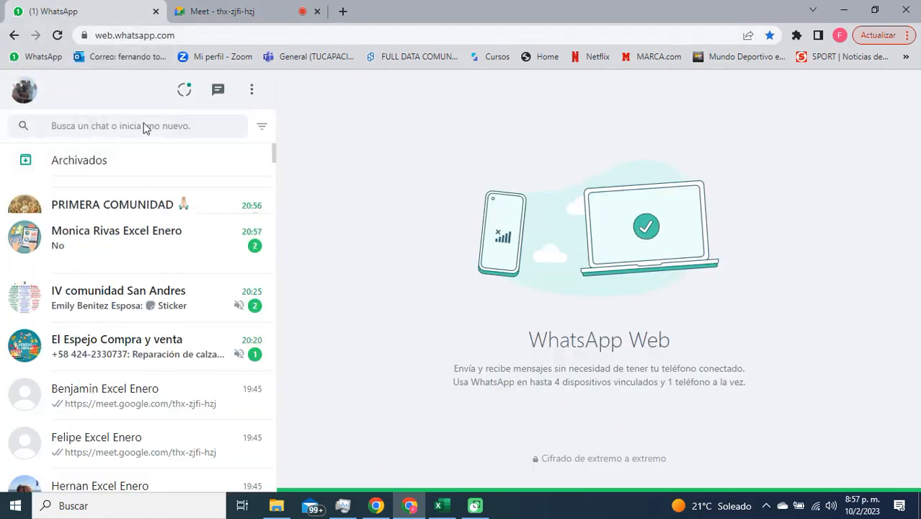
{"action": "left_click", "coordinate": [150, 208]}
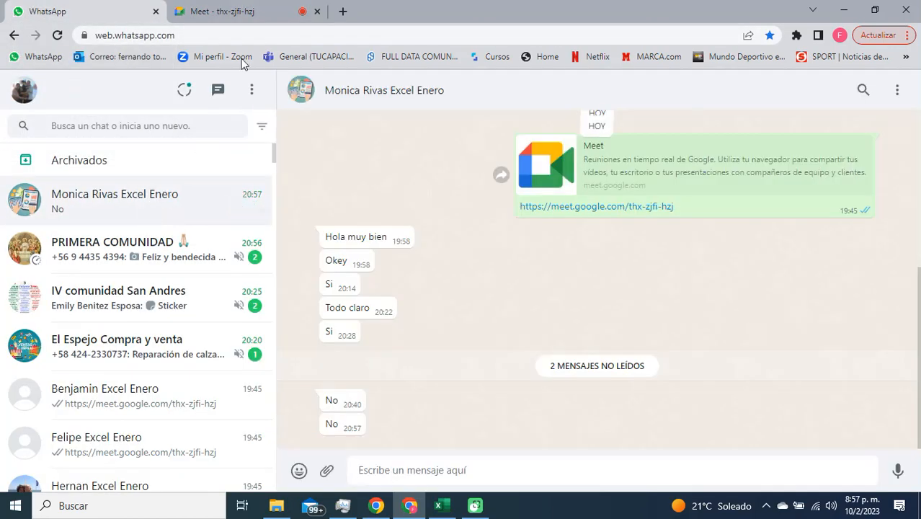
{"action": "left_click", "coordinate": [245, 16]}
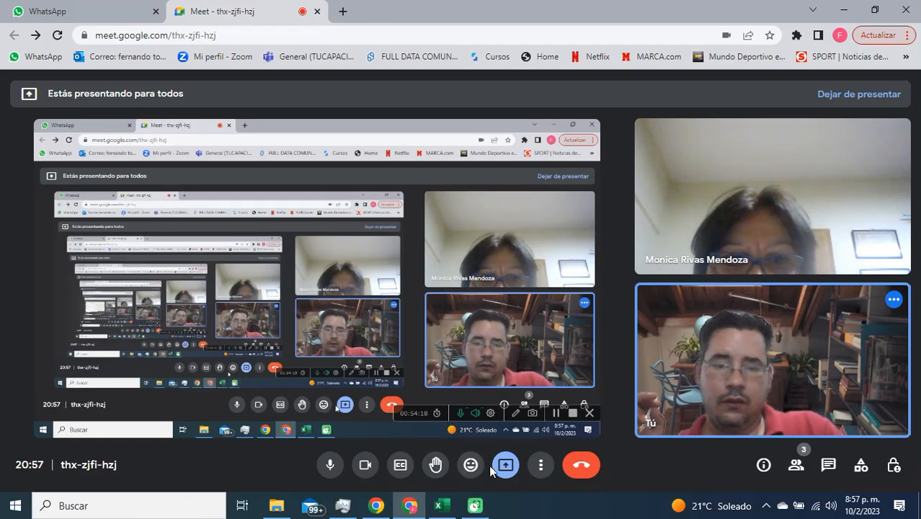
{"action": "left_click", "coordinate": [441, 513]}
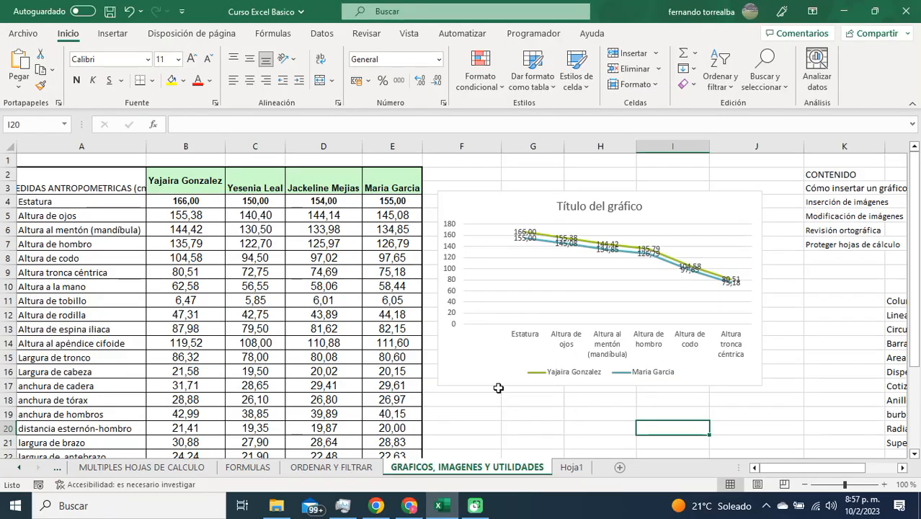
{"action": "left_click", "coordinate": [496, 387]}
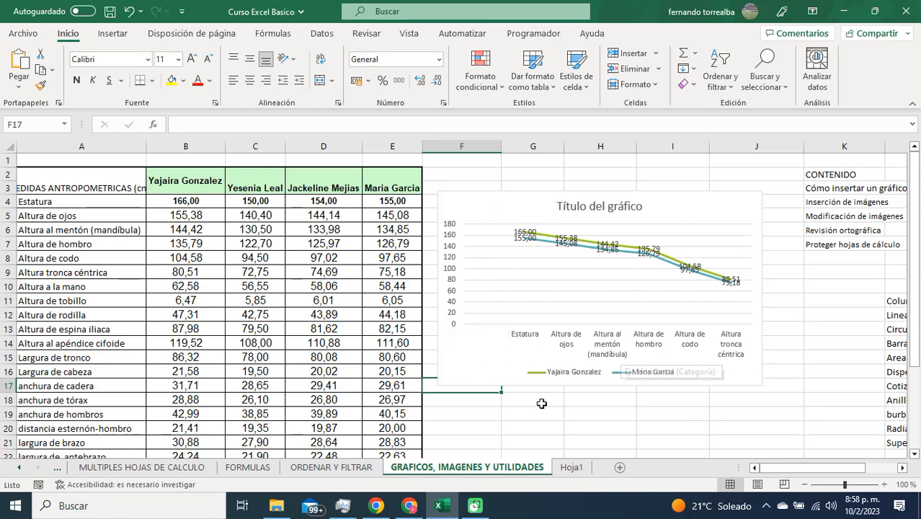
{"action": "left_click", "coordinate": [521, 411]}
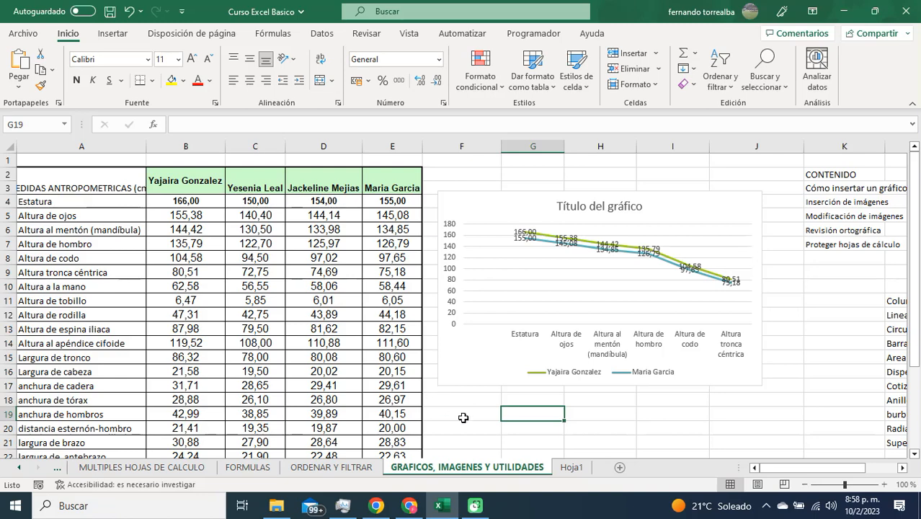
{"action": "scroll", "coordinate": [464, 418], "scroll_direction": "down", "scroll_amount": 1}
{"action": "left_click", "coordinate": [468, 381]}
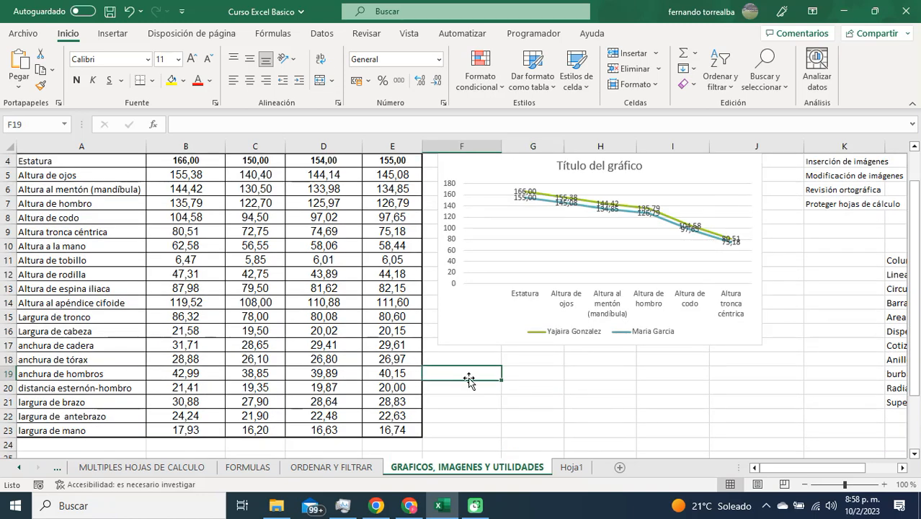
Look at the available pie and doughnut chart types and the usage description of the 2D pie, without inserting one.
{"action": "left_click", "coordinate": [116, 38]}
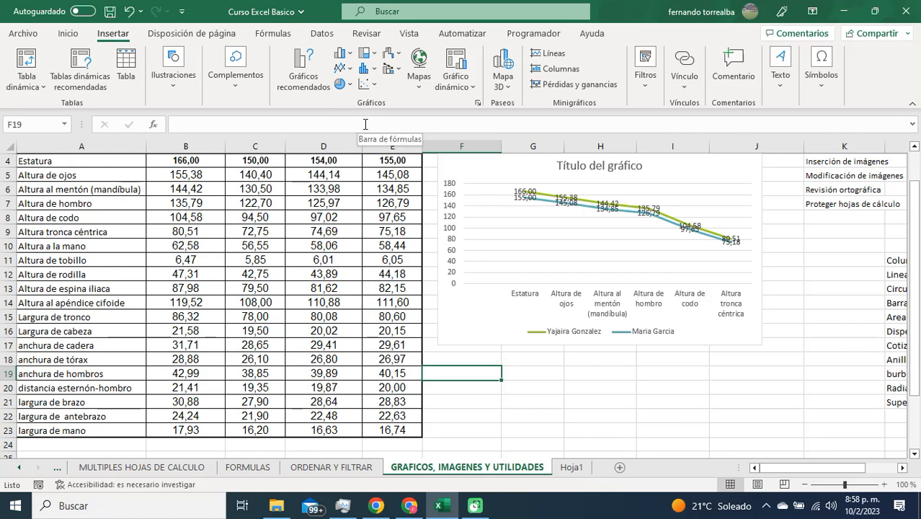
{"action": "left_click", "coordinate": [349, 84]}
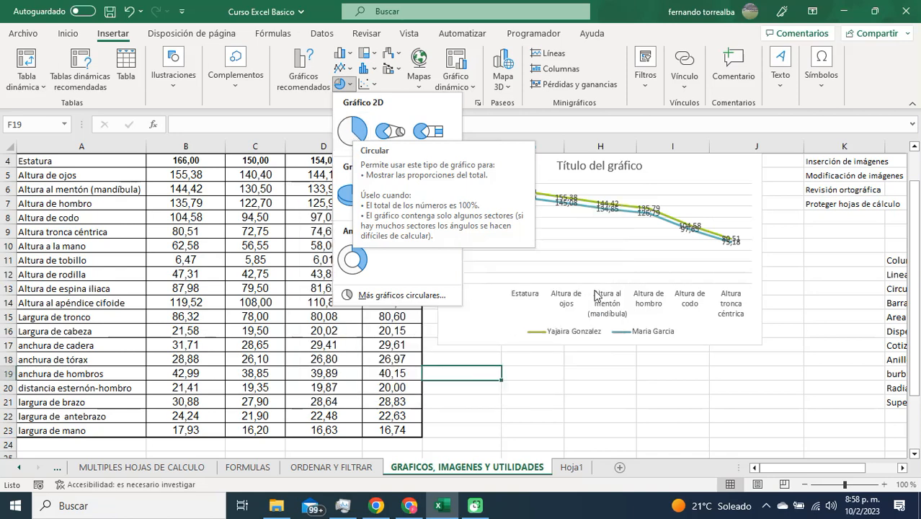
{"action": "left_click", "coordinate": [601, 387]}
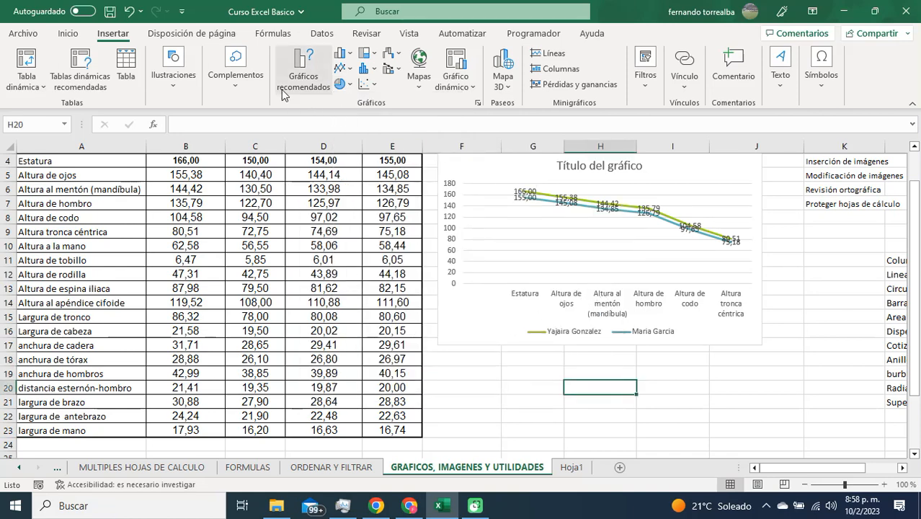
Insert an empty 2D pie chart and place it over the line chart beside the measurements table.
{"action": "left_click", "coordinate": [343, 84]}
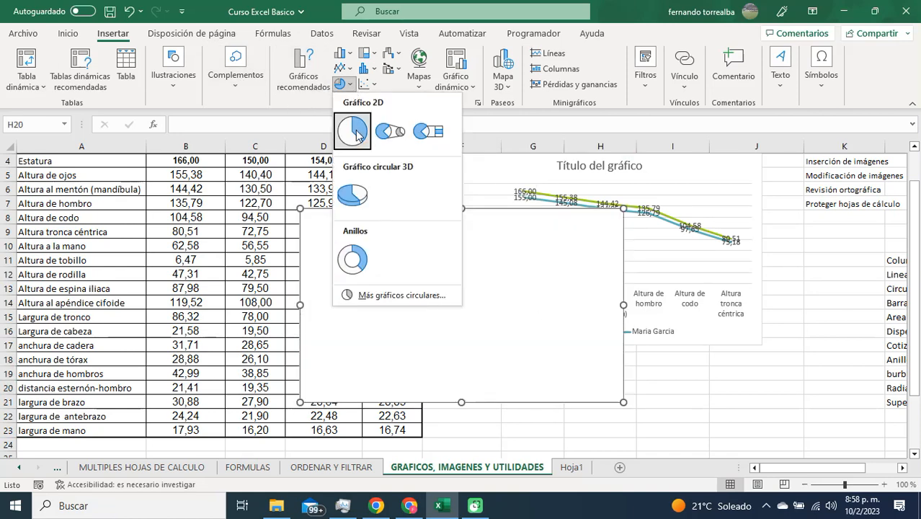
{"action": "left_click", "coordinate": [356, 134]}
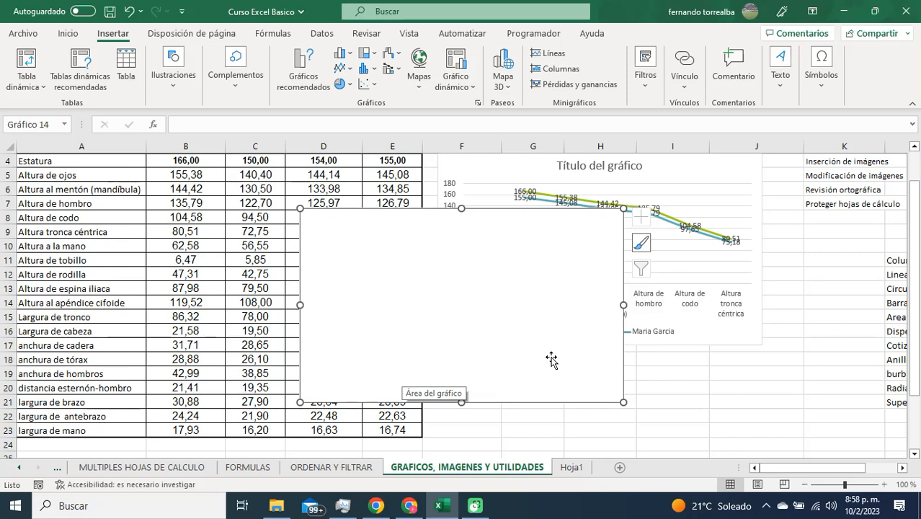
{"action": "left_click_drag", "start_coordinate": [555, 256], "coordinate": [693, 211]}
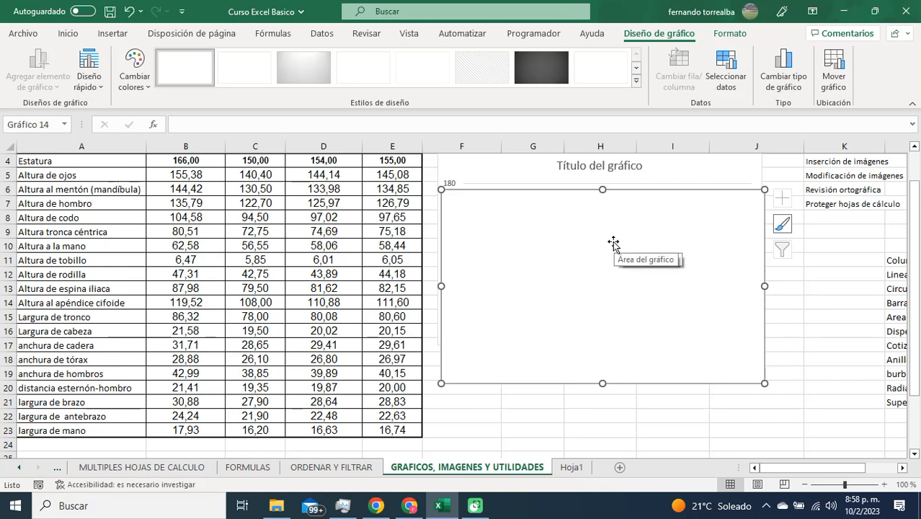
Add a data series to the empty pie chart, taking its name from C2:C3 and selecting C4:C9 for its values.
{"action": "scroll", "coordinate": [315, 329], "scroll_direction": "up", "scroll_amount": 1}
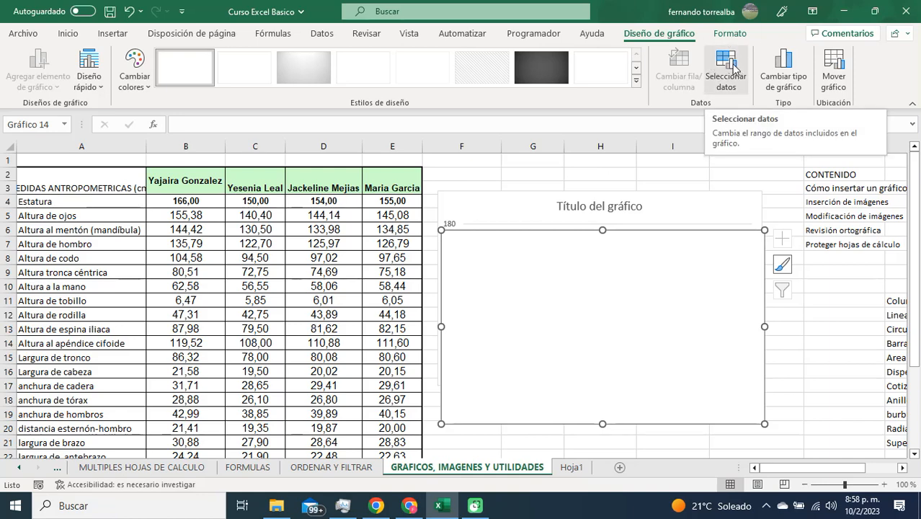
{"action": "left_click", "coordinate": [734, 67]}
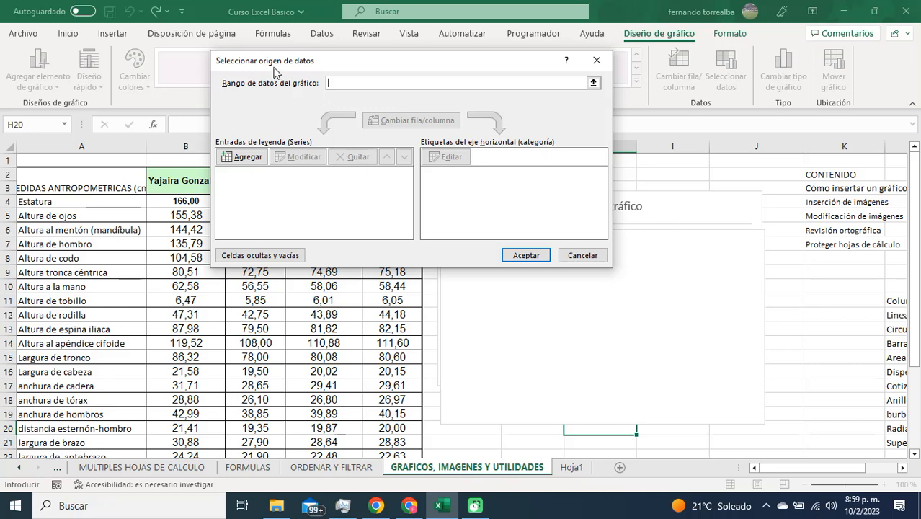
{"action": "left_click_drag", "start_coordinate": [329, 63], "coordinate": [615, 55]}
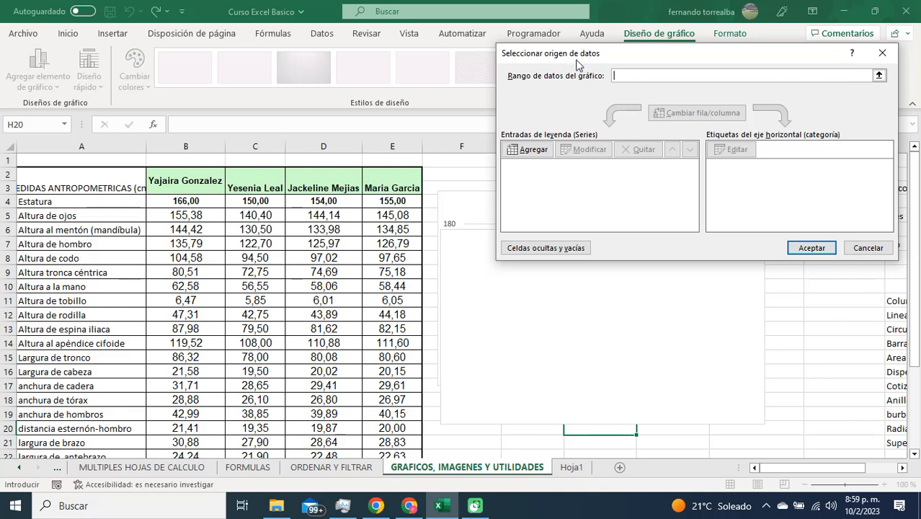
{"action": "left_click_drag", "start_coordinate": [575, 57], "coordinate": [390, 80]}
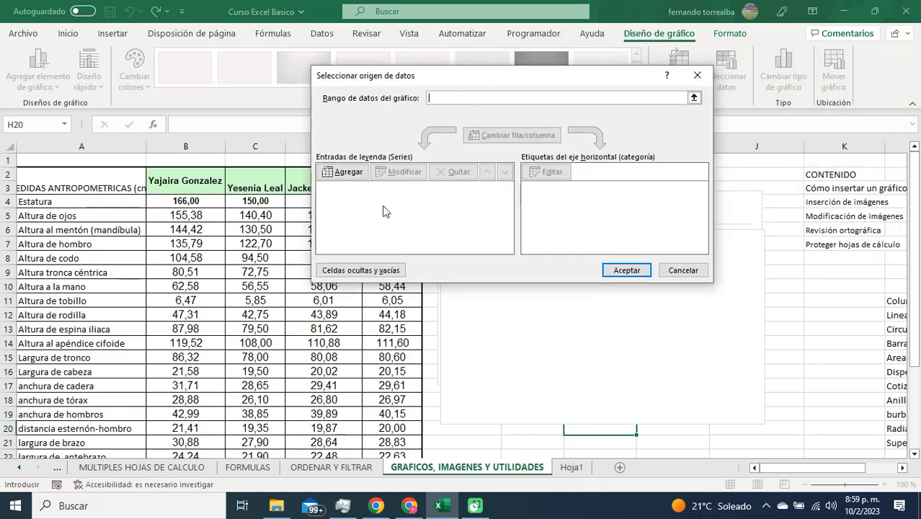
{"action": "left_click", "coordinate": [345, 173]}
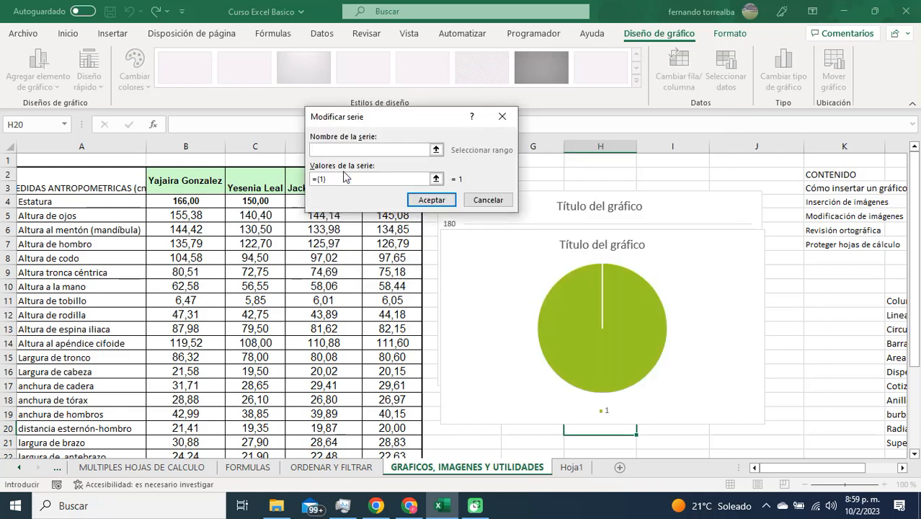
{"action": "left_click", "coordinate": [436, 151]}
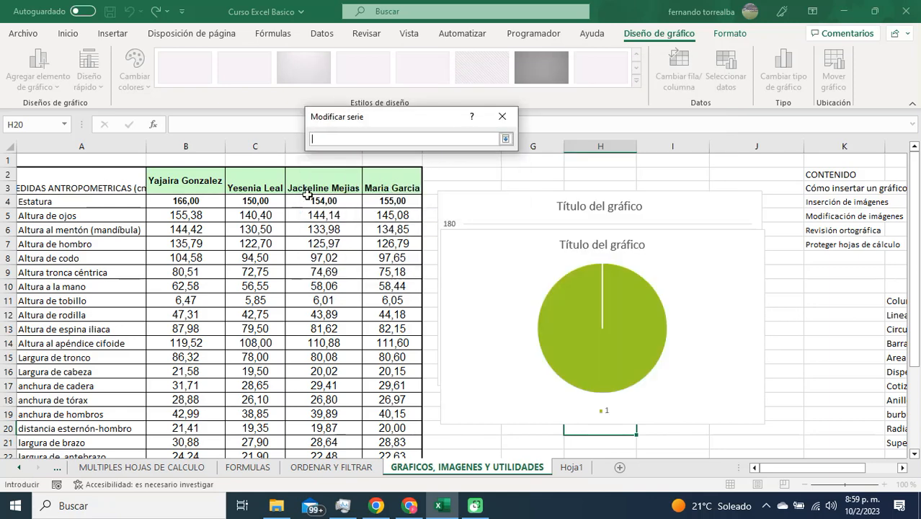
{"action": "left_click", "coordinate": [266, 173]}
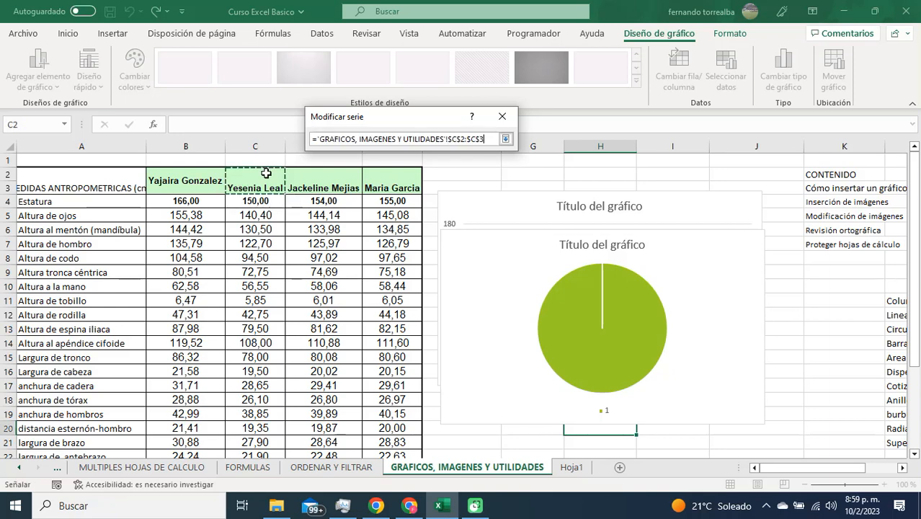
{"action": "left_click", "coordinate": [506, 139]}
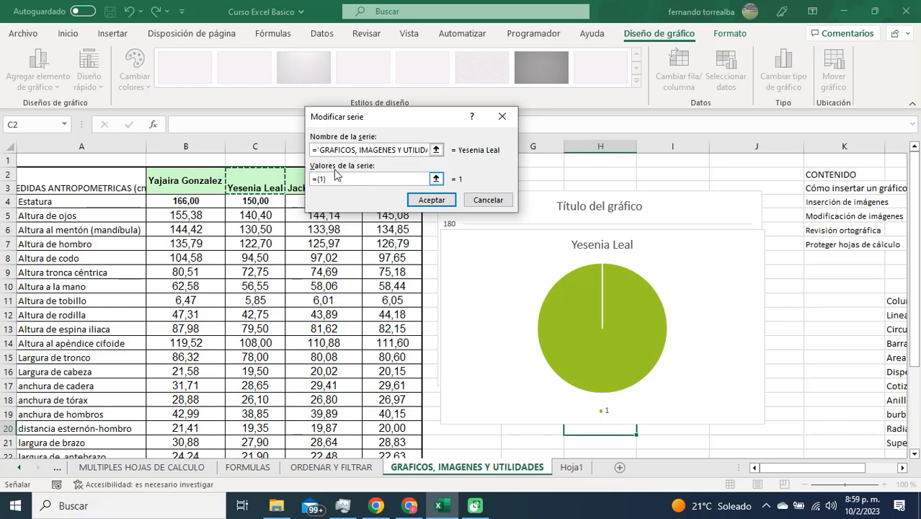
{"action": "left_click", "coordinate": [435, 179]}
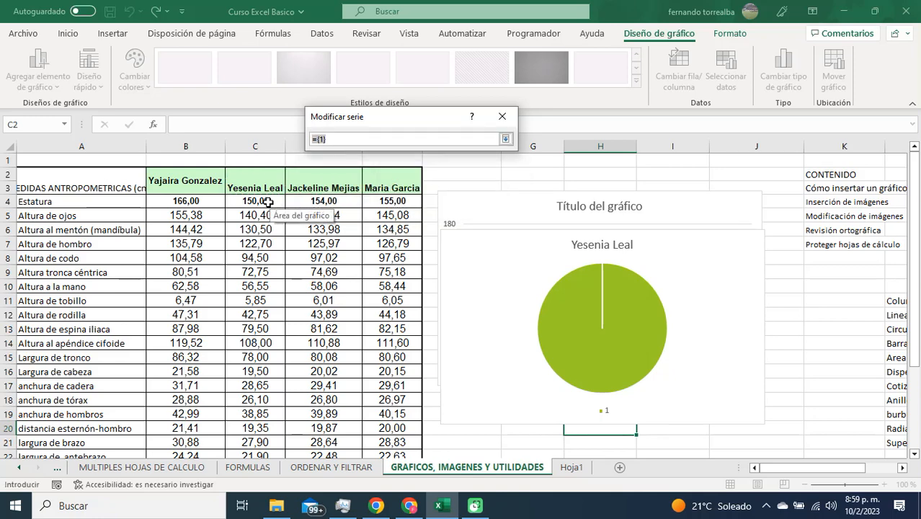
{"action": "left_click_drag", "start_coordinate": [265, 202], "coordinate": [265, 273]}
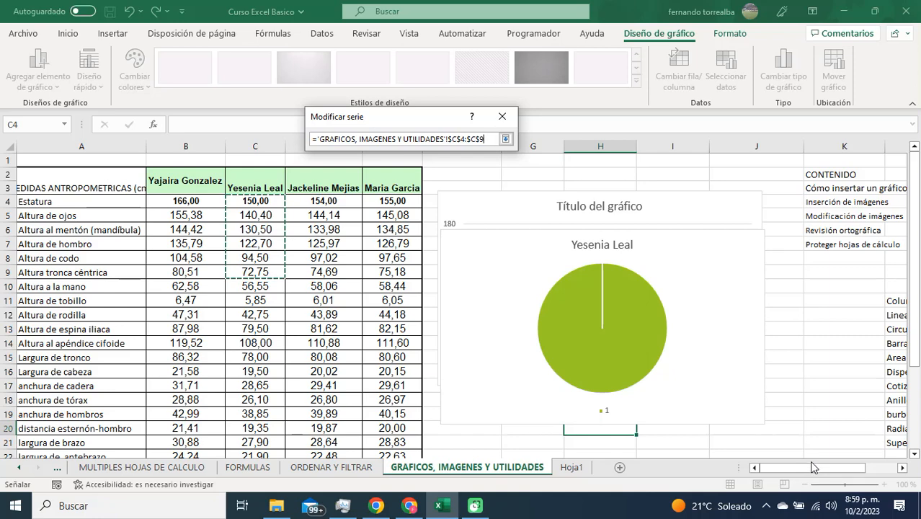
Examine the notes in columns L to N on data amount and homogeneity per chart type, and return to the measurements table.
{"action": "left_click", "coordinate": [879, 467]}
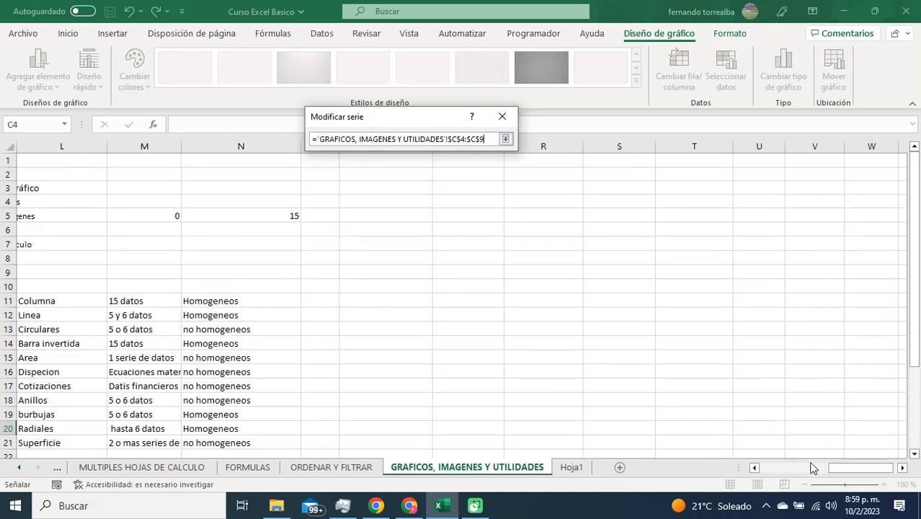
{"action": "left_click", "coordinate": [293, 302]}
{"action": "key", "text": "Left"}
{"action": "key", "text": "Left"}
{"action": "key", "text": "Left"}
{"action": "key", "text": "Left"}
{"action": "key", "text": "Left"}
{"action": "key", "text": "Left"}
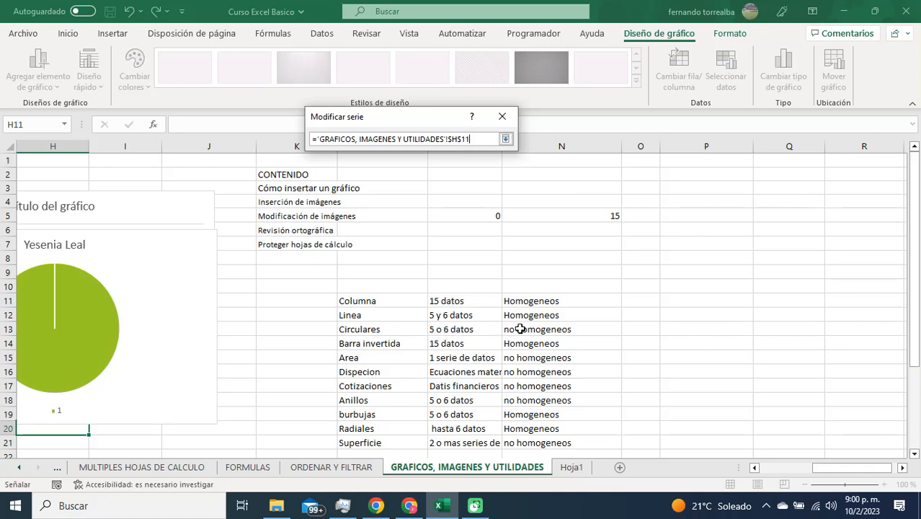
{"action": "key", "text": "Left"}
{"action": "key", "text": "Left"}
{"action": "key", "text": "Left"}
{"action": "key", "text": "Left"}
{"action": "key", "text": "Left"}
{"action": "key", "text": "Left"}
{"action": "key", "text": "Left"}
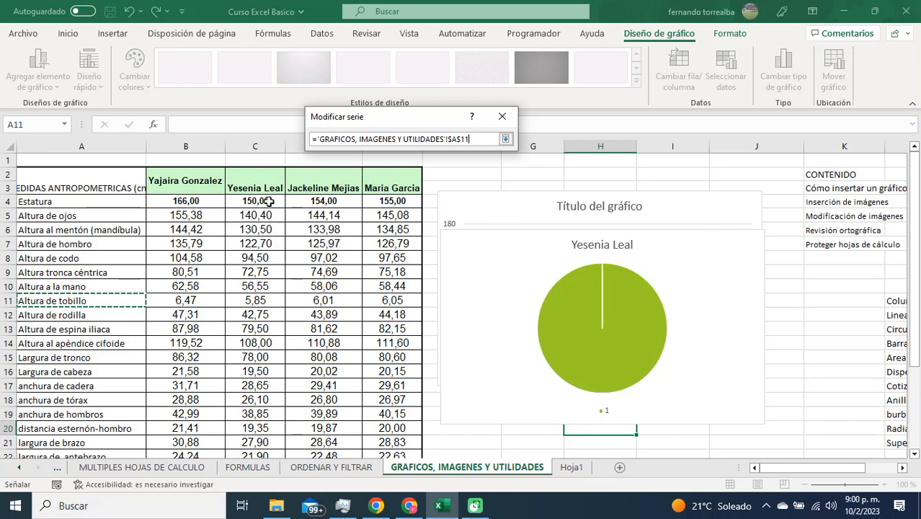
Reselect C4:C9 as the pie series values and accept the series.
{"action": "left_click_drag", "start_coordinate": [268, 201], "coordinate": [266, 267]}
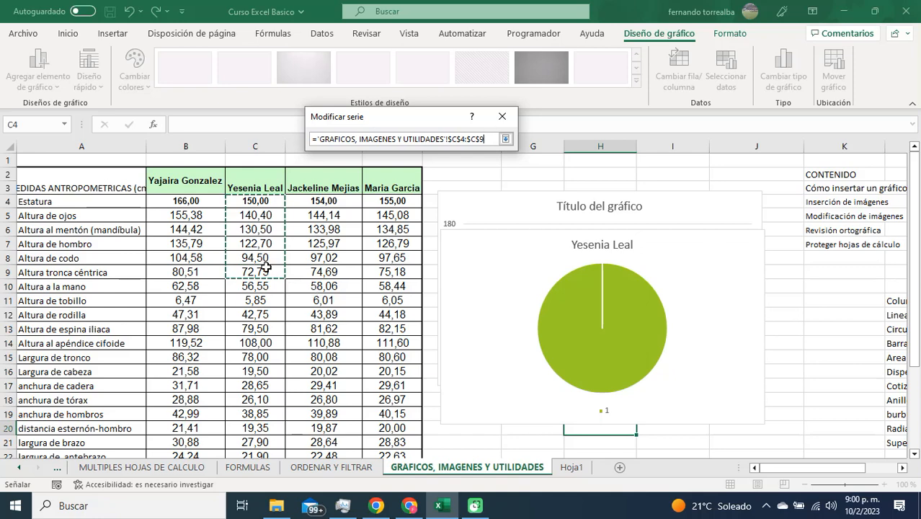
{"action": "left_click", "coordinate": [506, 139]}
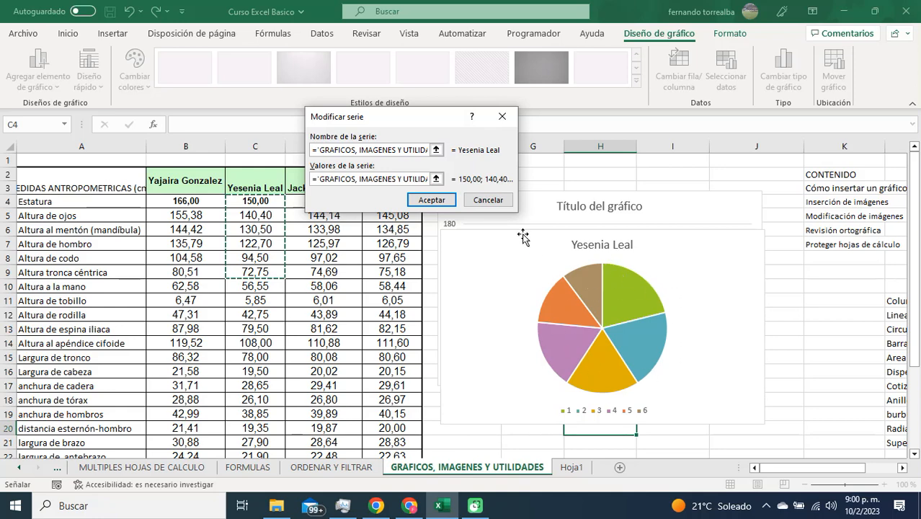
{"action": "left_click", "coordinate": [431, 200]}
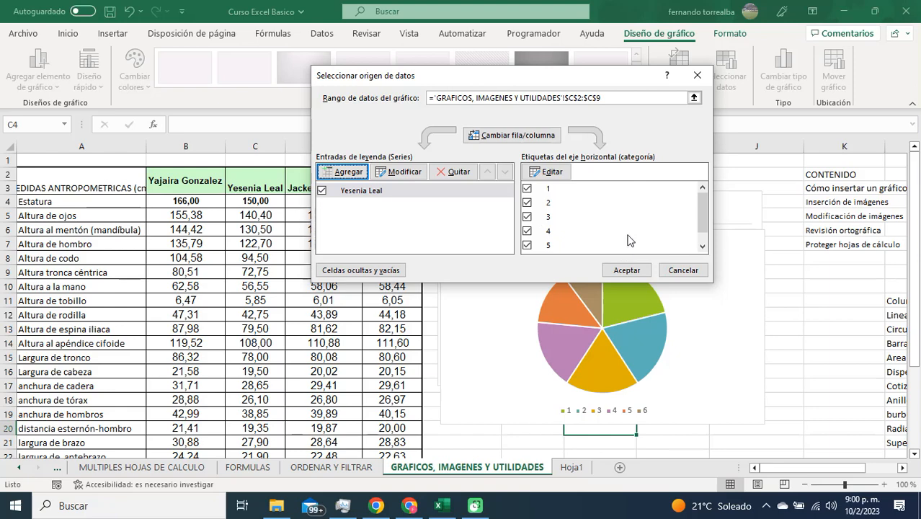
Use A4:A9 as the pie chart's category labels and accept the data source.
{"action": "left_click", "coordinate": [554, 173]}
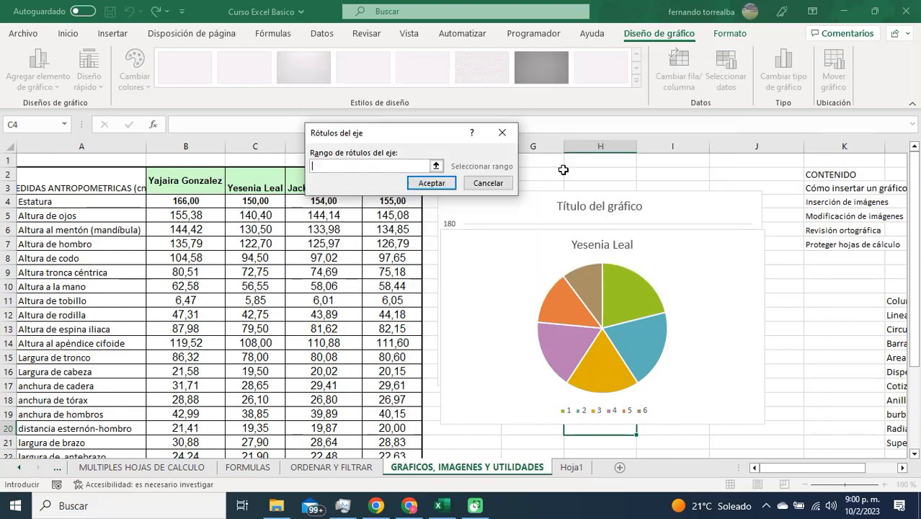
{"action": "left_click", "coordinate": [436, 165]}
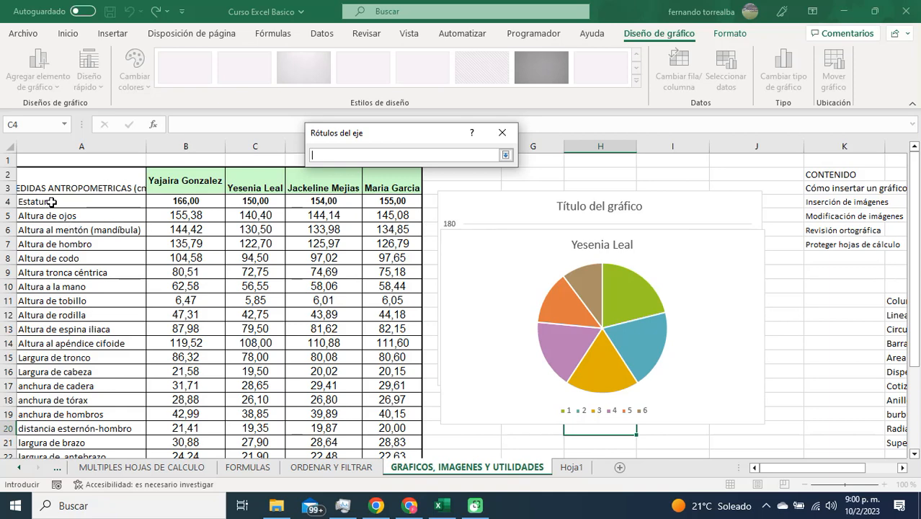
{"action": "left_click_drag", "start_coordinate": [51, 203], "coordinate": [52, 272]}
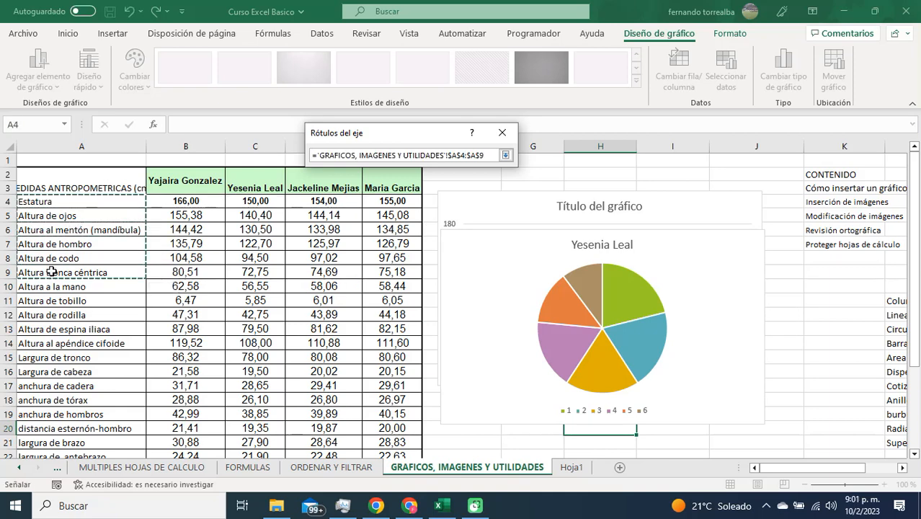
{"action": "left_click", "coordinate": [505, 156]}
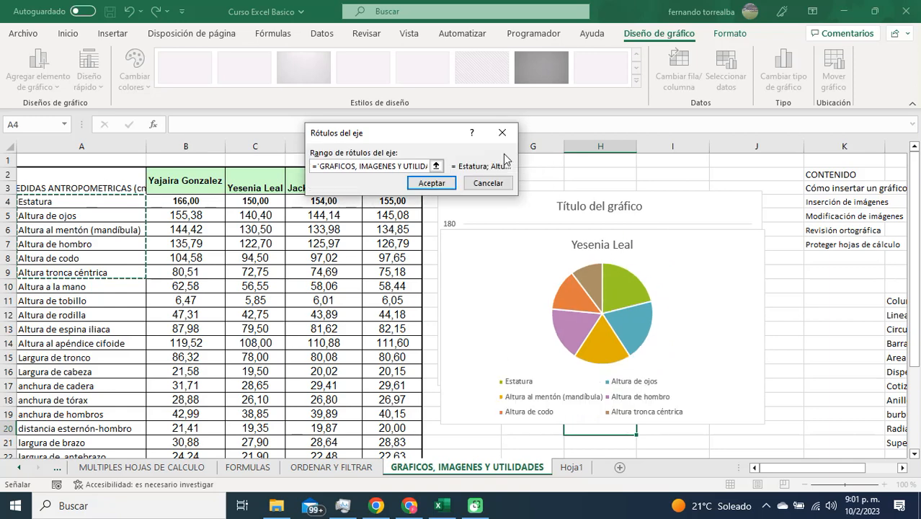
{"action": "left_click", "coordinate": [436, 184]}
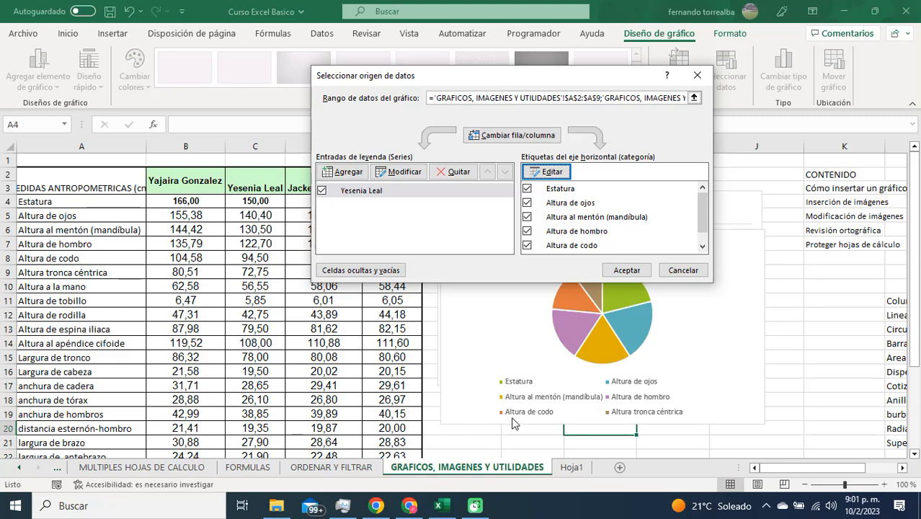
{"action": "left_click", "coordinate": [626, 270]}
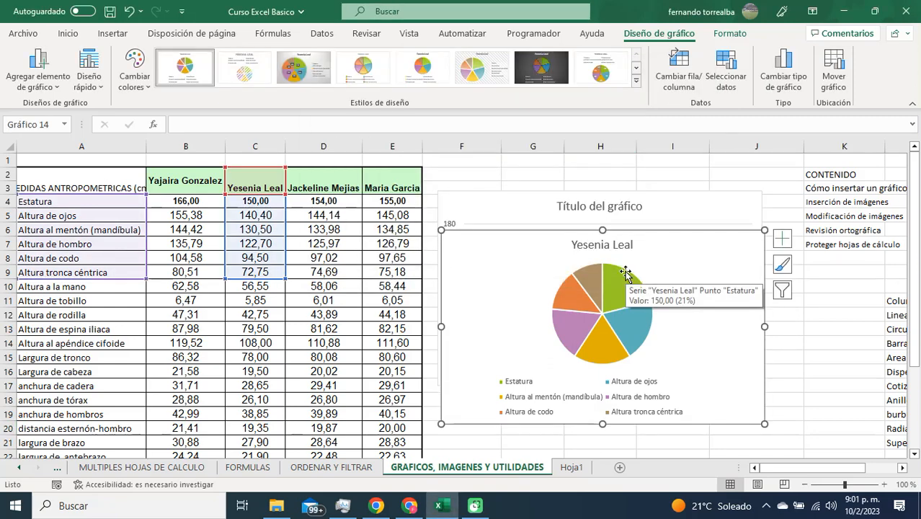
Move the pie chart directly below the line chart and inspect the value of its Altura de ojos slice.
{"action": "scroll", "coordinate": [823, 306], "scroll_direction": "down", "scroll_amount": 1}
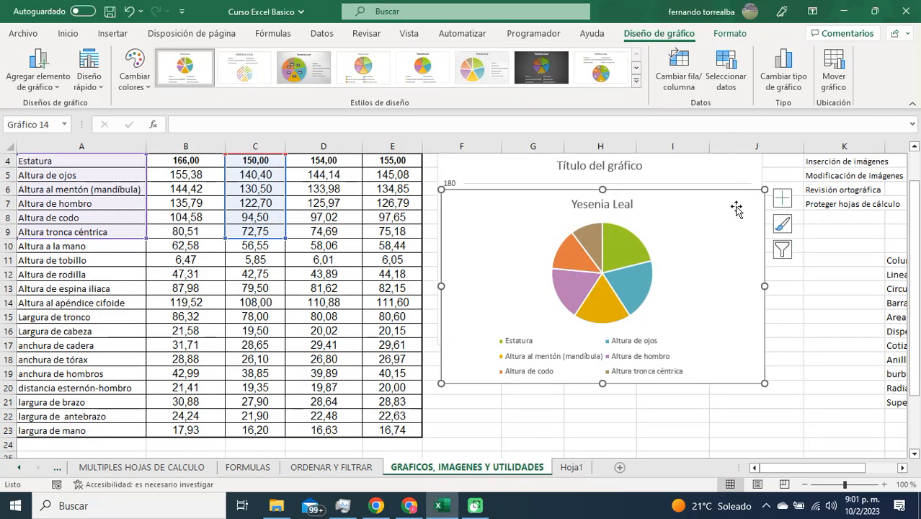
{"action": "left_click_drag", "start_coordinate": [726, 204], "coordinate": [728, 365]}
{"action": "scroll", "coordinate": [836, 260], "scroll_direction": "down", "scroll_amount": 2}
{"action": "scroll", "coordinate": [838, 254], "scroll_direction": "down", "scroll_amount": 2}
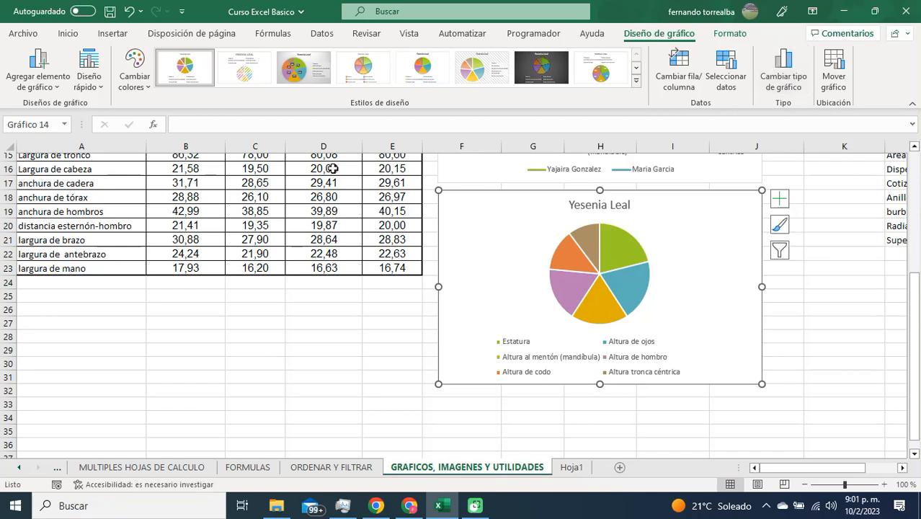
{"action": "mouse_move", "coordinate": [623, 301]}
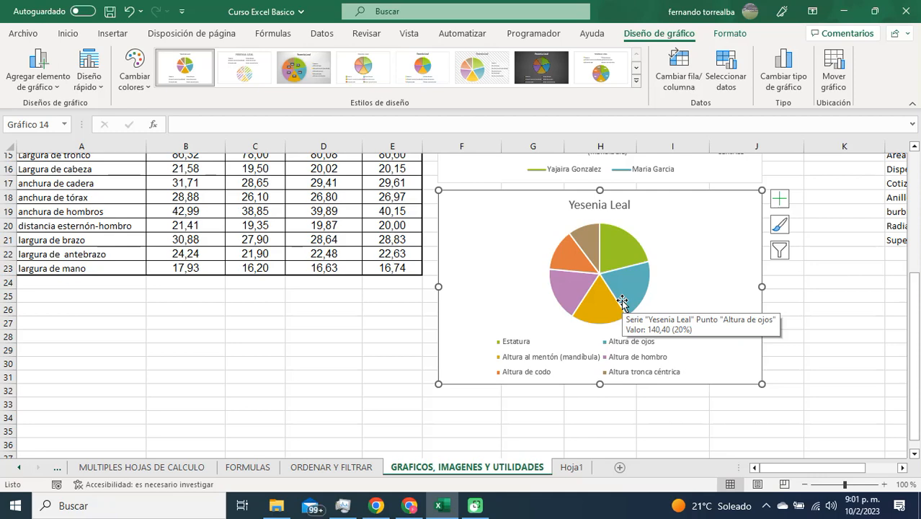
Change the pie chart's type to the basic Radial chart.
{"action": "left_click", "coordinate": [784, 81]}
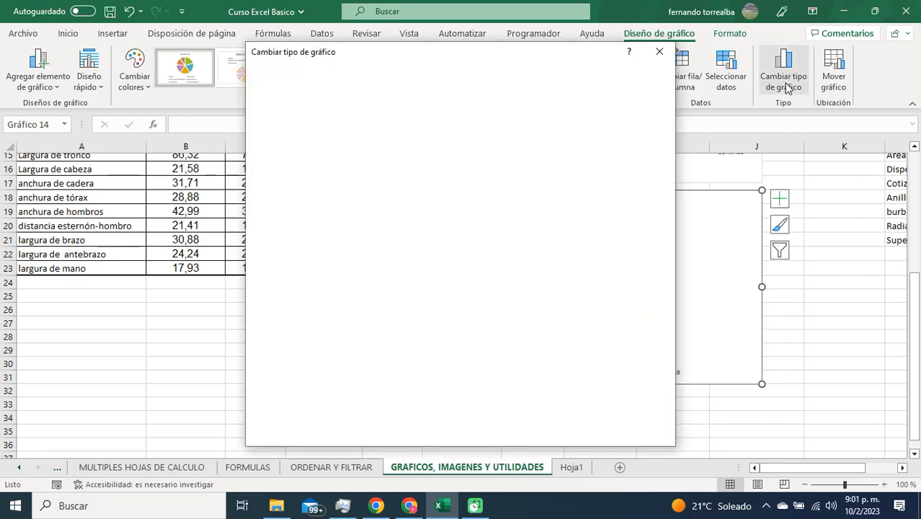
{"action": "mouse_move", "coordinate": [465, 184]}
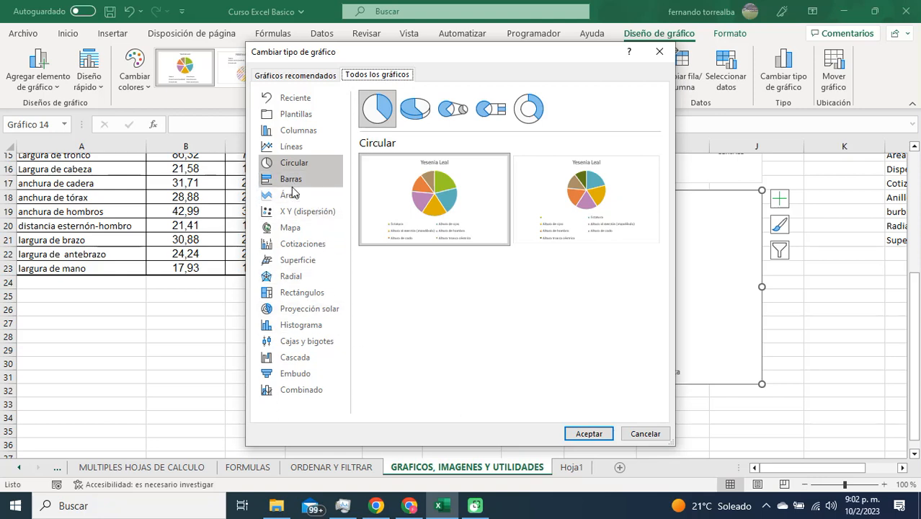
{"action": "left_click", "coordinate": [291, 276]}
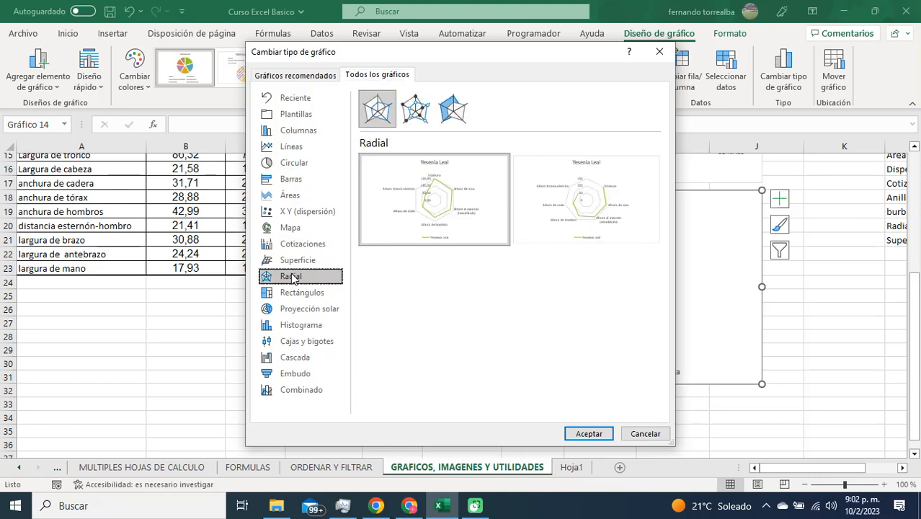
{"action": "left_click", "coordinate": [594, 432]}
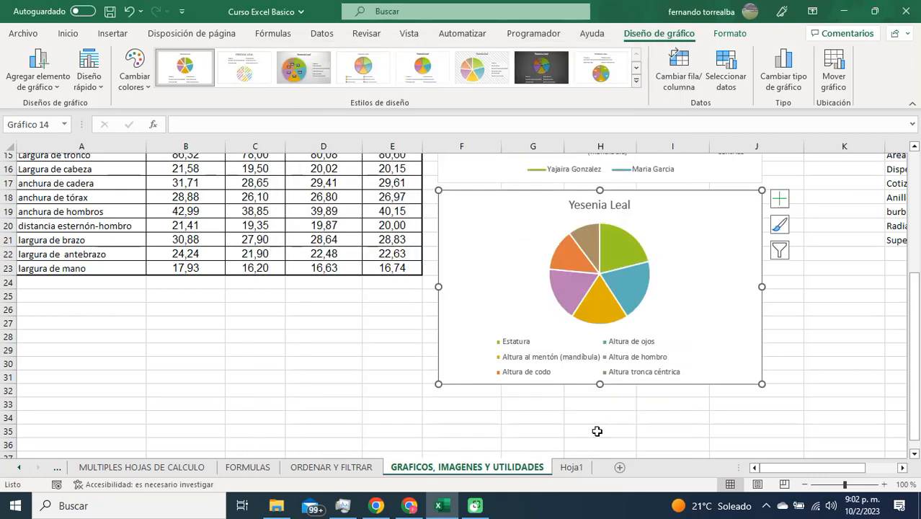
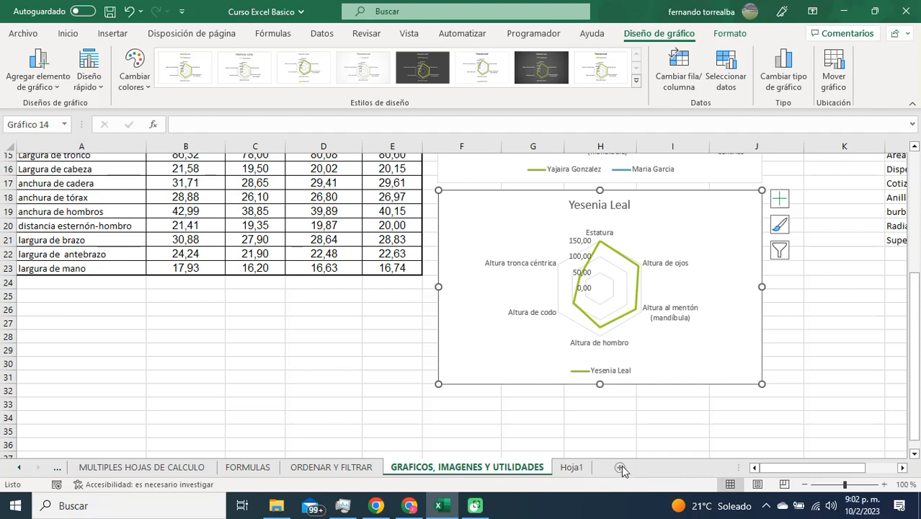
Add a blank worksheet after the GRAFICOS, IMAGENES Y UTILIDADES sheet and insert a Gráfico chart sheet in front of it.
{"action": "left_click", "coordinate": [620, 468]}
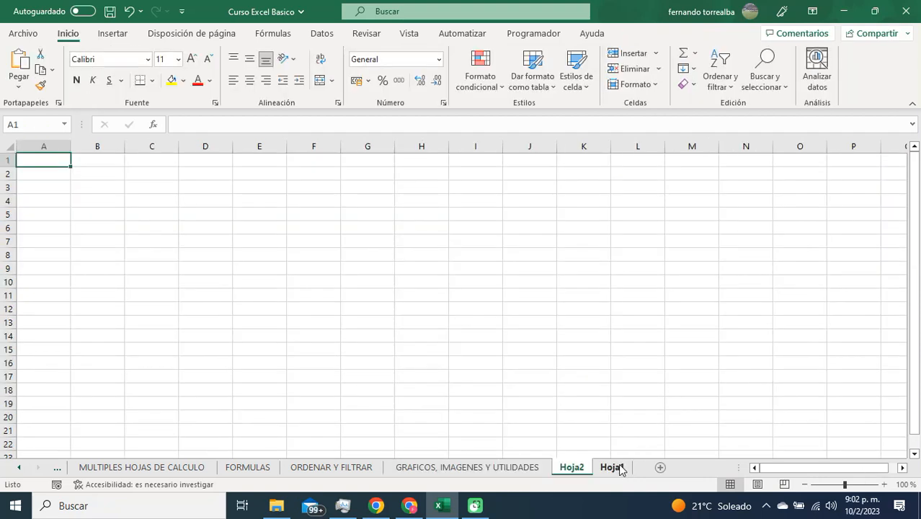
{"action": "right_click", "coordinate": [575, 469]}
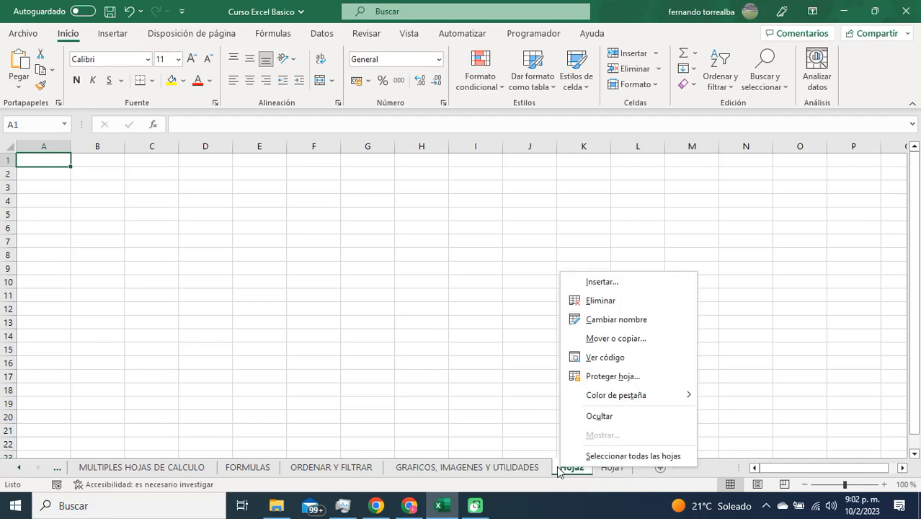
{"action": "left_click", "coordinate": [602, 283]}
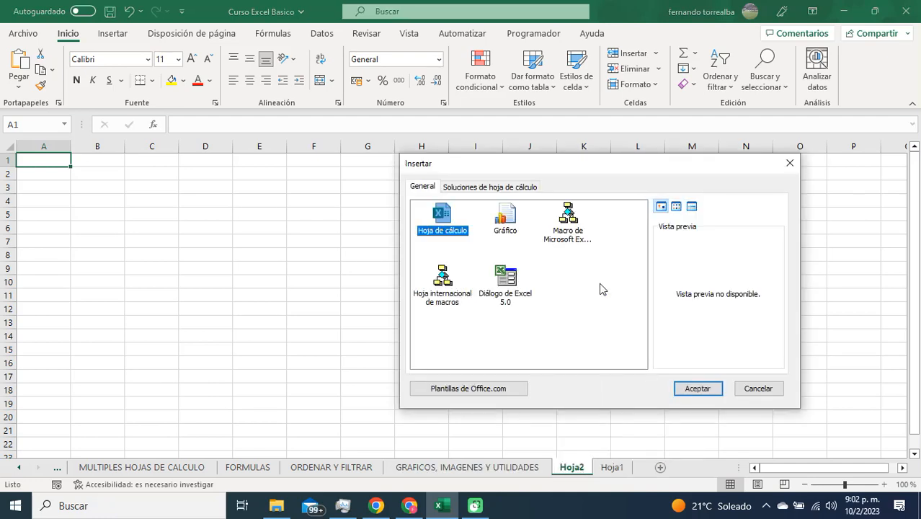
{"action": "left_click", "coordinate": [507, 218]}
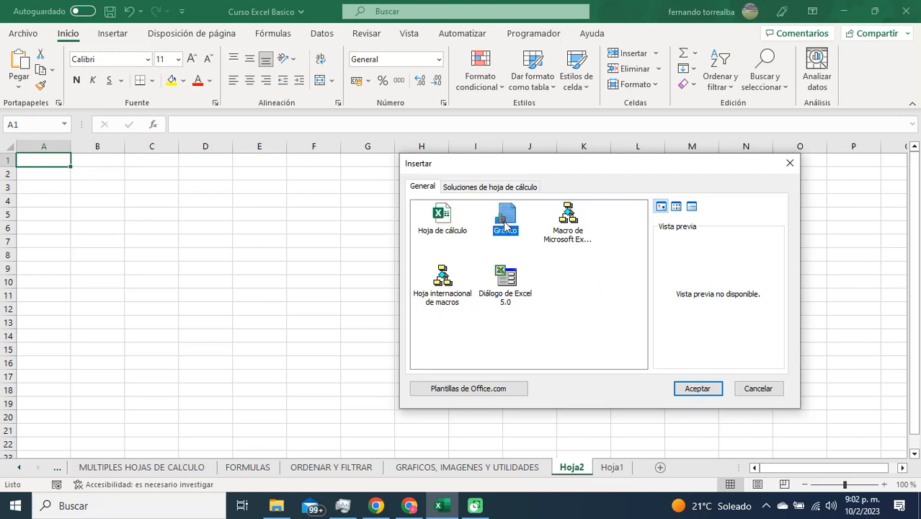
{"action": "left_click", "coordinate": [697, 387]}
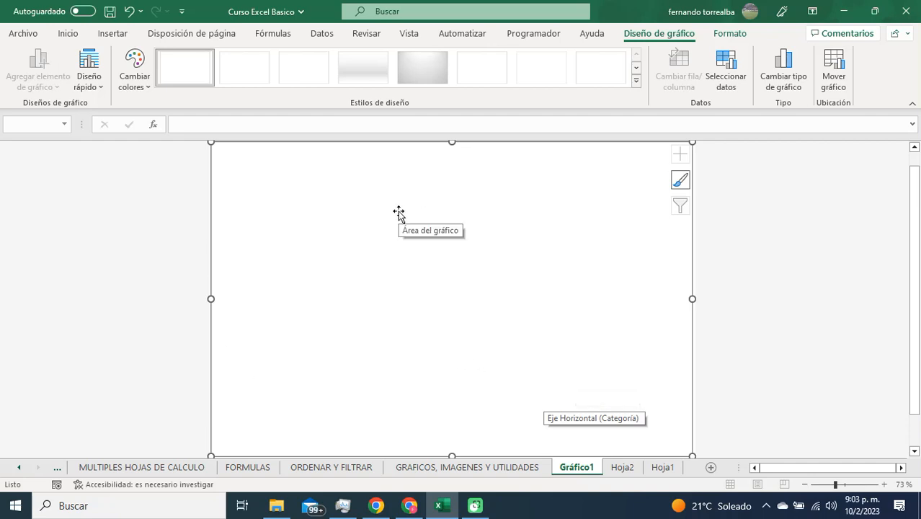
Delete the empty chart sheet and the blank worksheet Hoja2.
{"action": "right_click", "coordinate": [577, 468]}
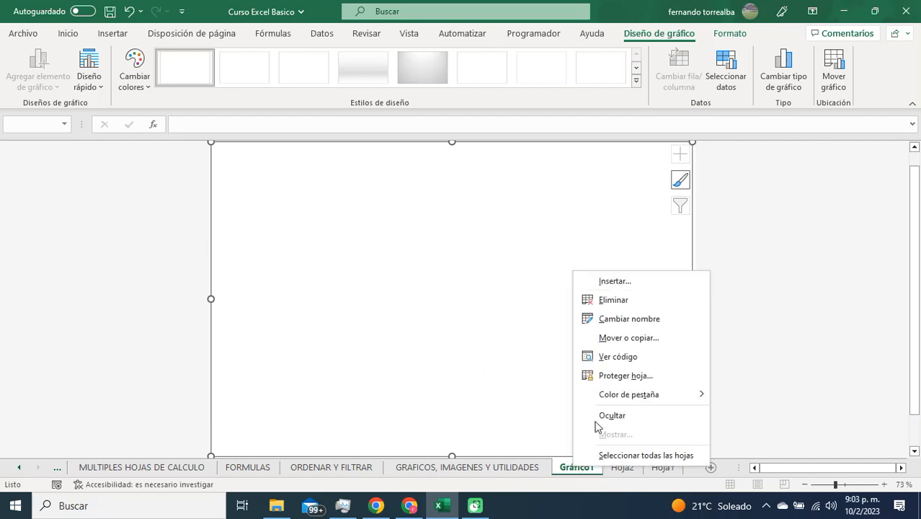
{"action": "left_click", "coordinate": [618, 302]}
{"action": "left_click", "coordinate": [447, 292]}
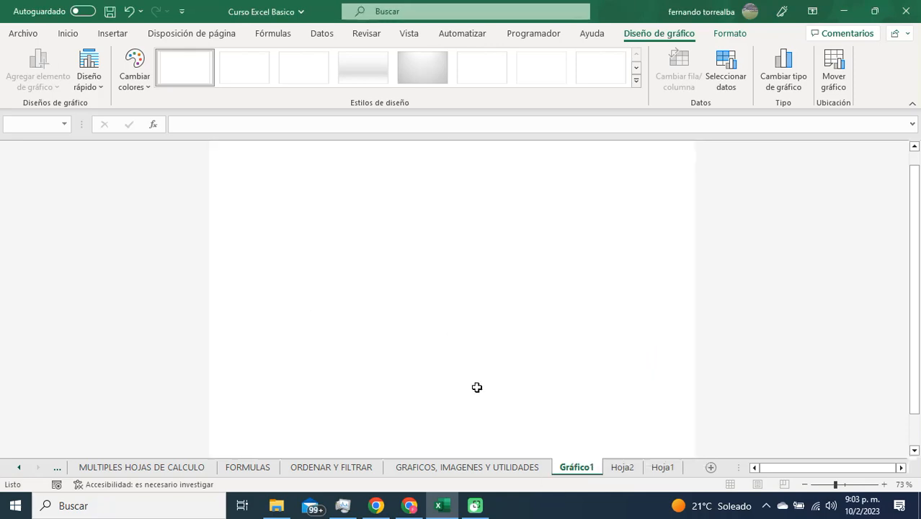
{"action": "right_click", "coordinate": [574, 470]}
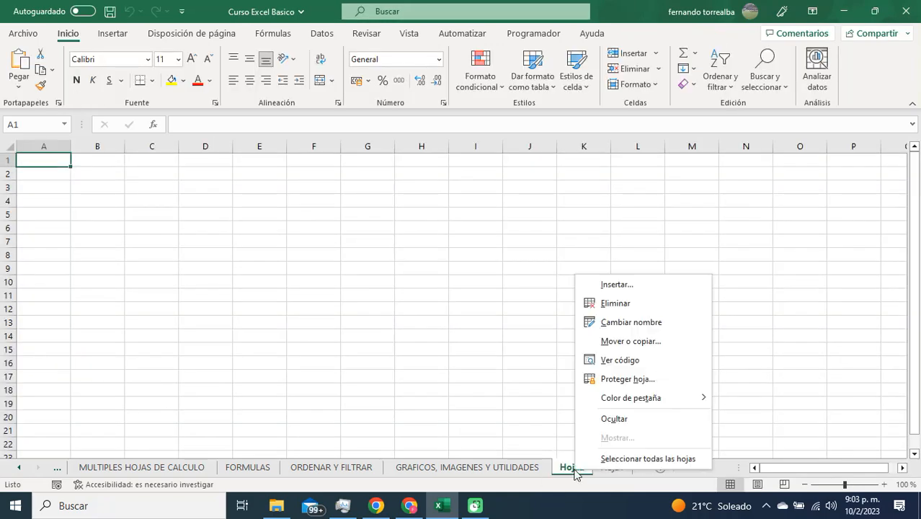
{"action": "left_click", "coordinate": [616, 303]}
Move the Radial chart from the GRAFICOS, IMAGENES Y UTILIDADES sheet to its own new chart sheet.
{"action": "left_click", "coordinate": [473, 477]}
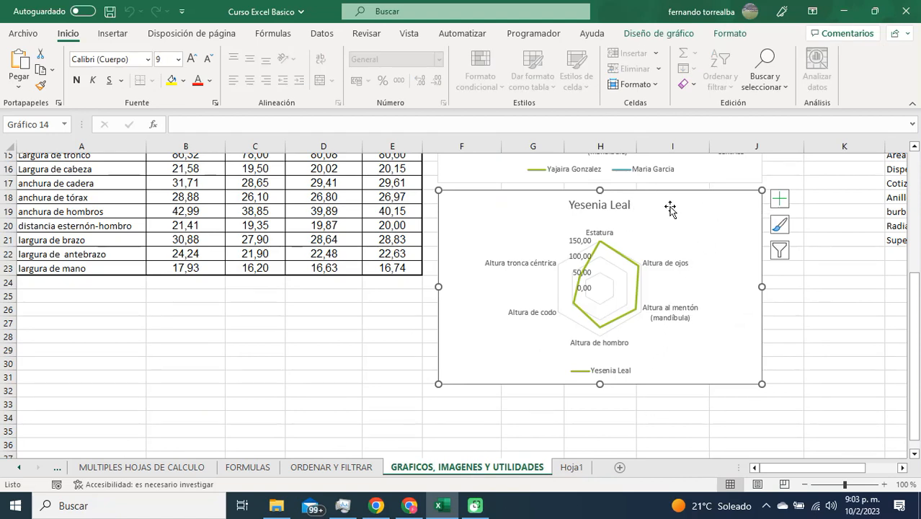
{"action": "left_click", "coordinate": [659, 34]}
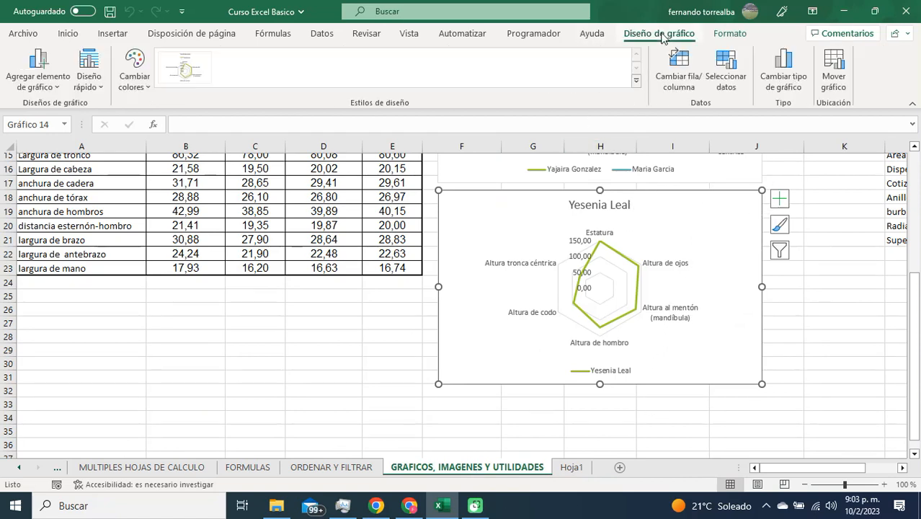
{"action": "left_click", "coordinate": [839, 78]}
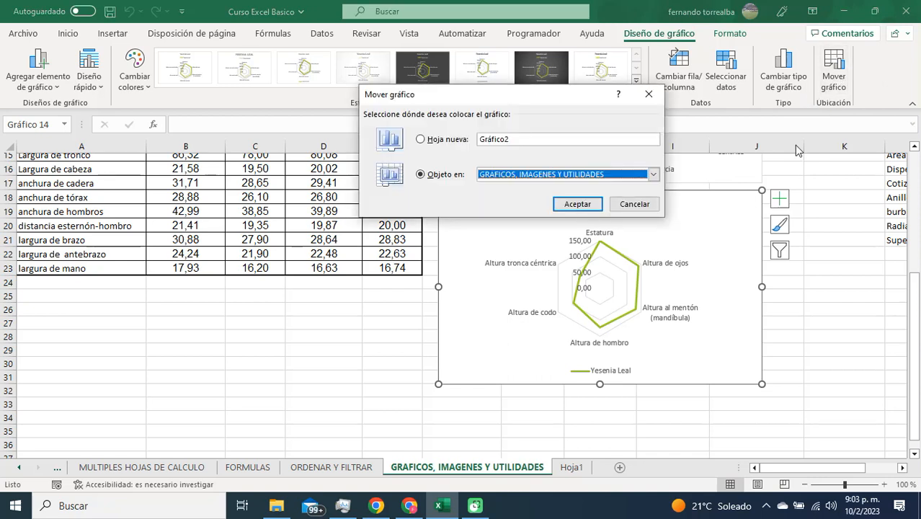
{"action": "left_click", "coordinate": [429, 142]}
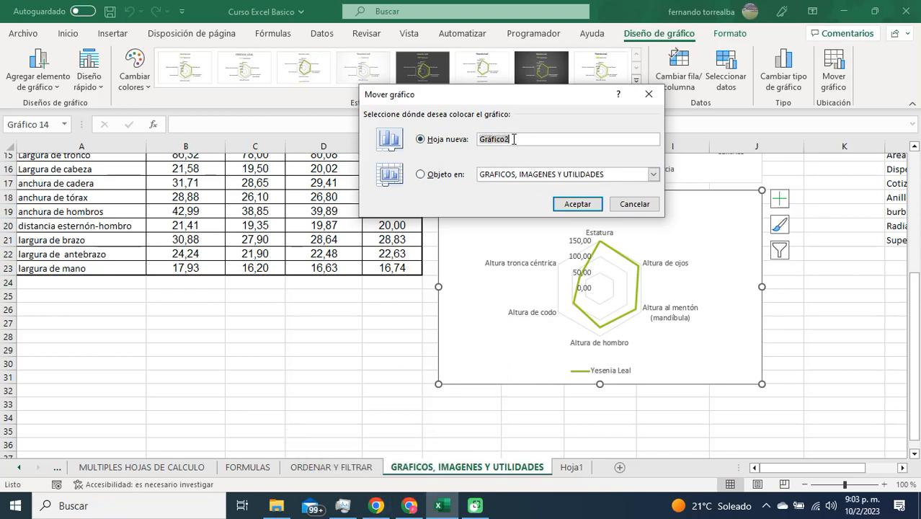
{"action": "left_click", "coordinate": [581, 205]}
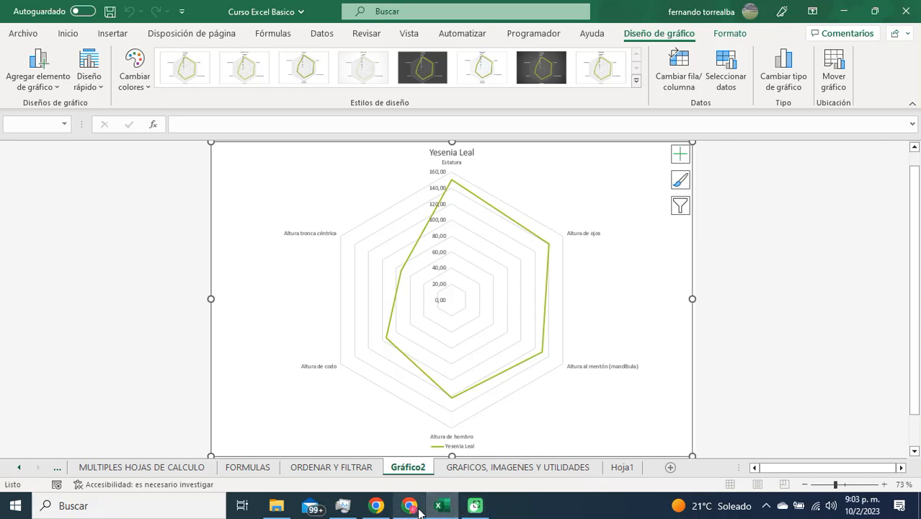
Switch to the Google Meet call in Chrome and stop presenting the screen.
{"action": "mouse_move", "coordinate": [415, 509]}
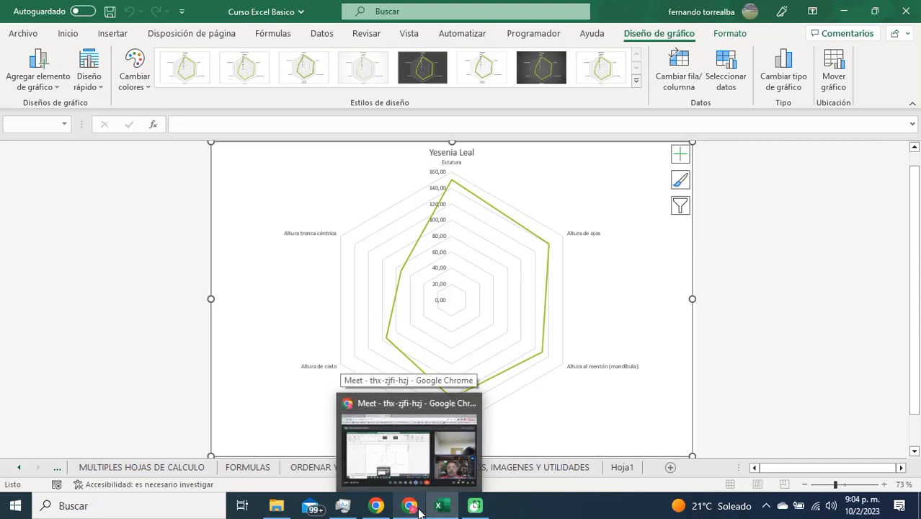
{"action": "left_click", "coordinate": [417, 466]}
{"action": "left_click", "coordinate": [505, 467]}
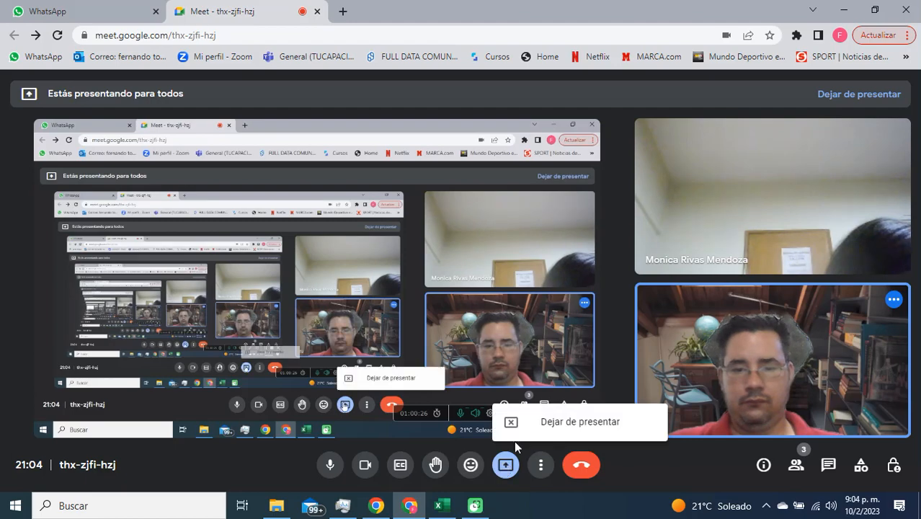
{"action": "left_click", "coordinate": [566, 423]}
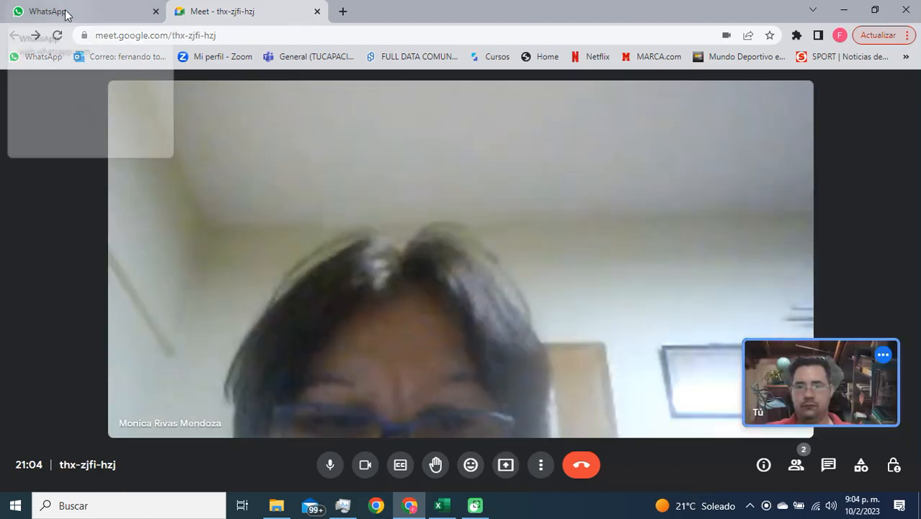
Check the student's WhatsApp chat for a reply, returning briefly to the Meet call in between.
{"action": "left_click", "coordinate": [65, 14]}
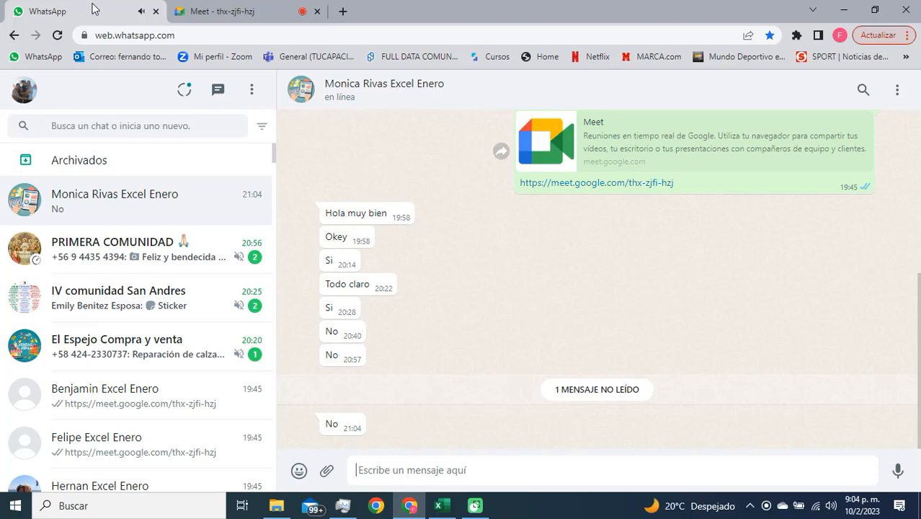
{"action": "left_click", "coordinate": [237, 6]}
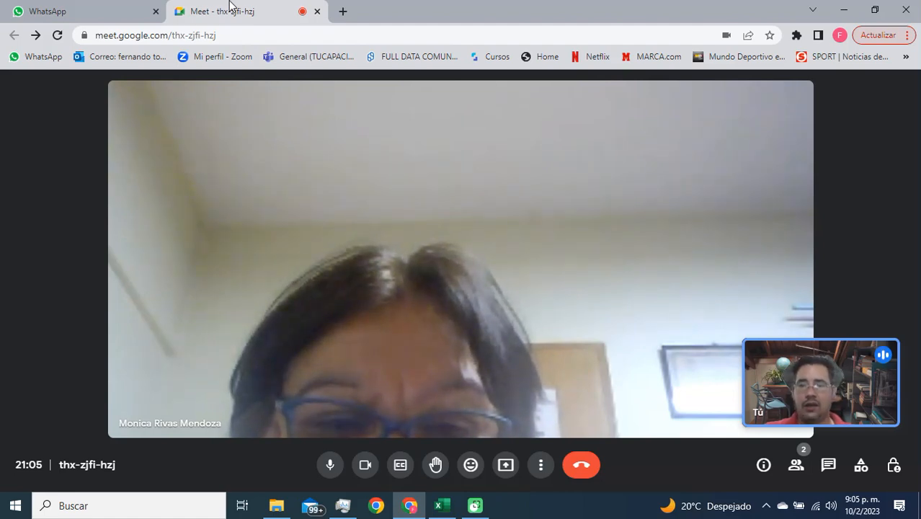
{"action": "left_click", "coordinate": [90, 12]}
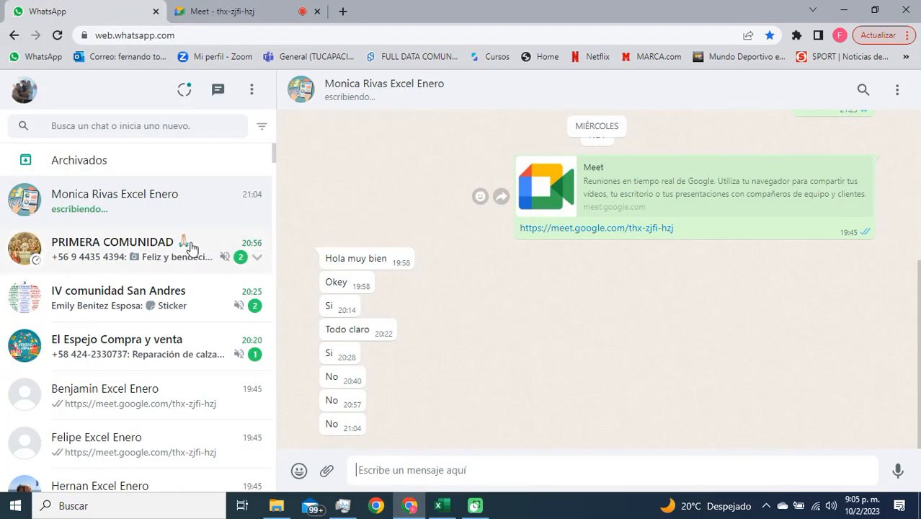
Open the three group chats with unread messages in WhatsApp, and return to the student's chat.
{"action": "left_click", "coordinate": [144, 245]}
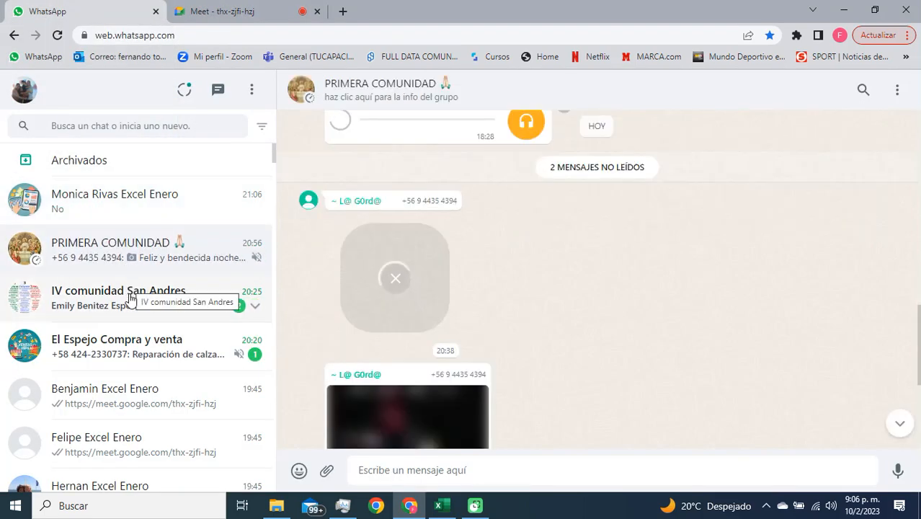
{"action": "left_click", "coordinate": [129, 297]}
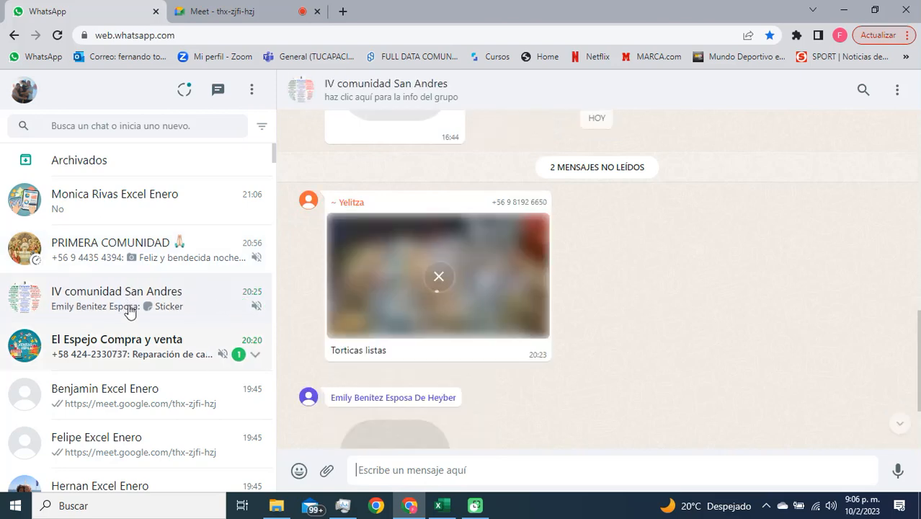
{"action": "left_click", "coordinate": [130, 346]}
{"action": "left_click", "coordinate": [127, 218]}
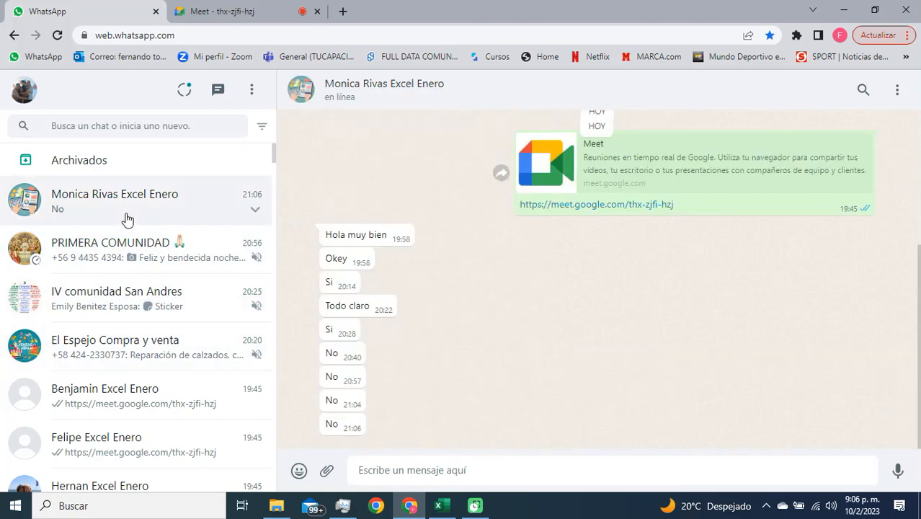
Alternate between the Meet call and the student's WhatsApp chat to read the closing reply, ending on the call.
{"action": "left_click", "coordinate": [232, 12]}
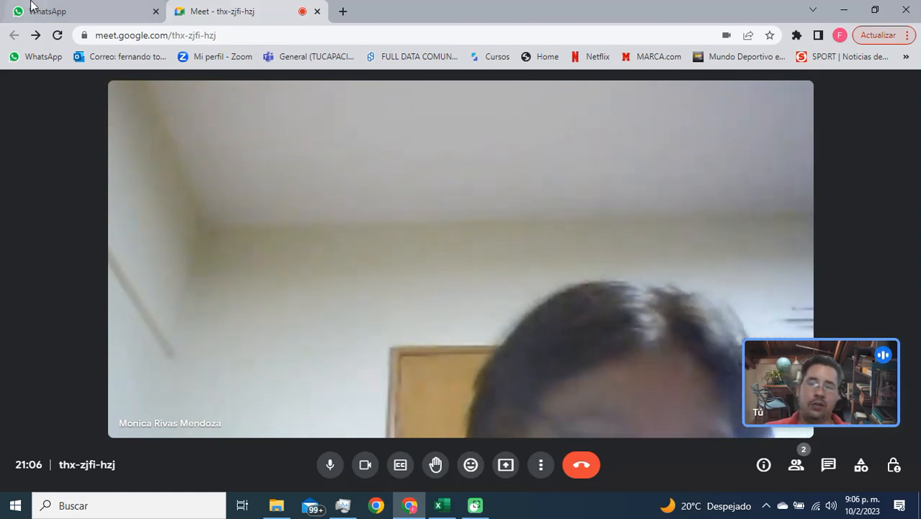
{"action": "mouse_move", "coordinate": [30, 6]}
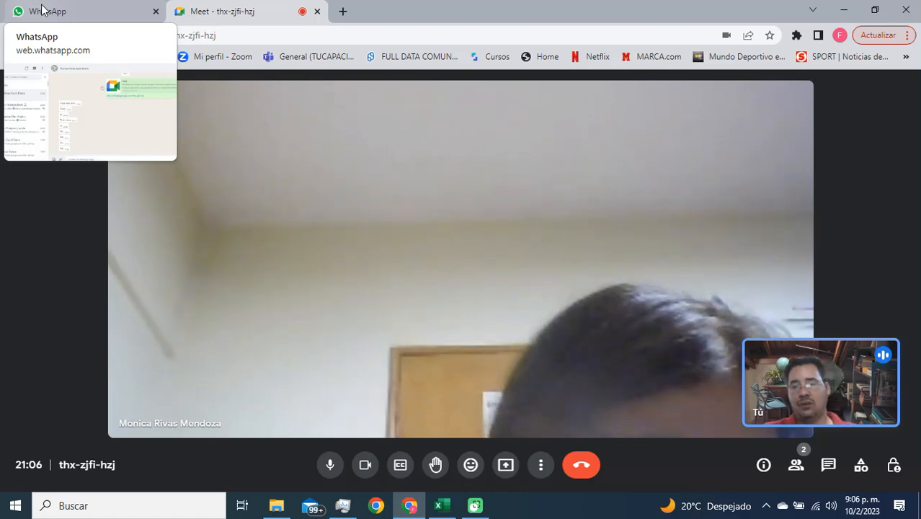
{"action": "left_click", "coordinate": [56, 12]}
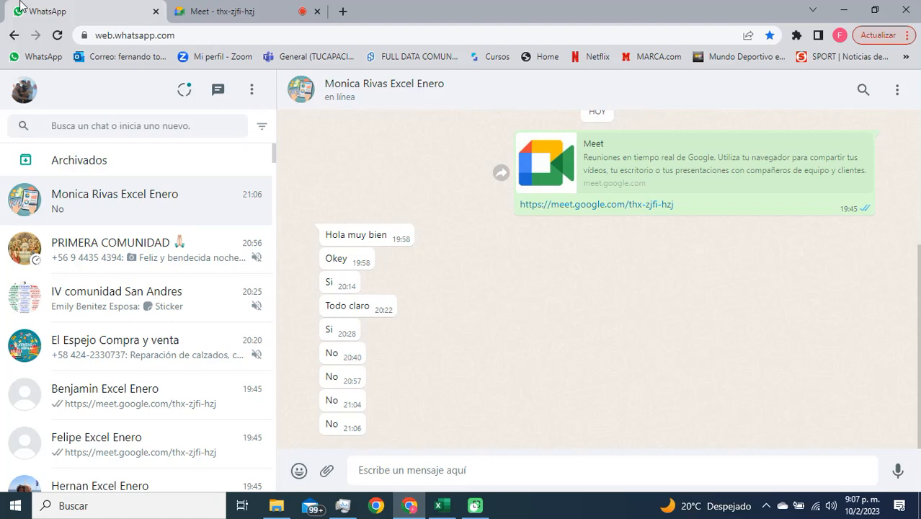
{"action": "left_click", "coordinate": [248, 9]}
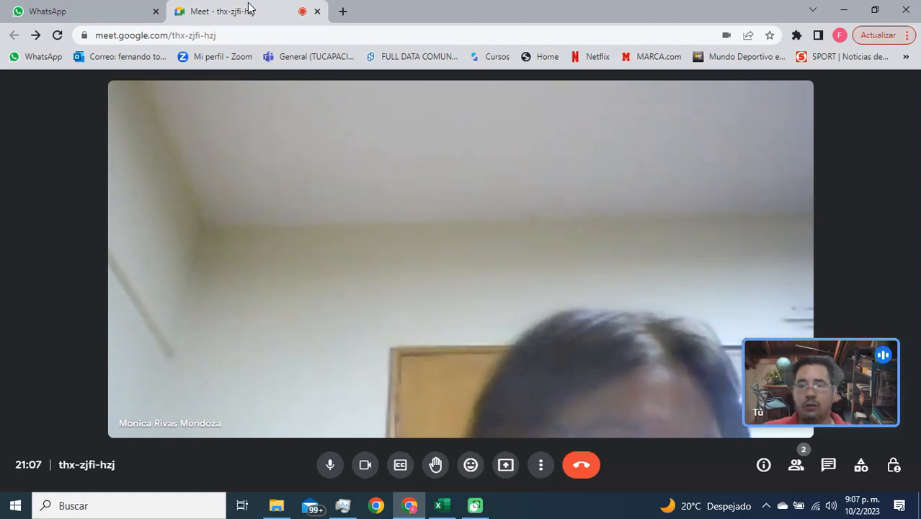
{"action": "left_click", "coordinate": [81, 15]}
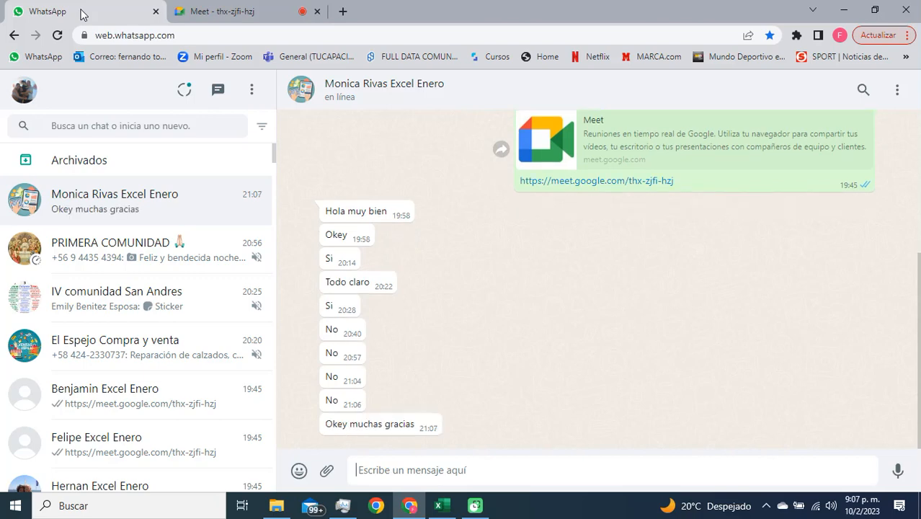
{"action": "left_click", "coordinate": [236, 16]}
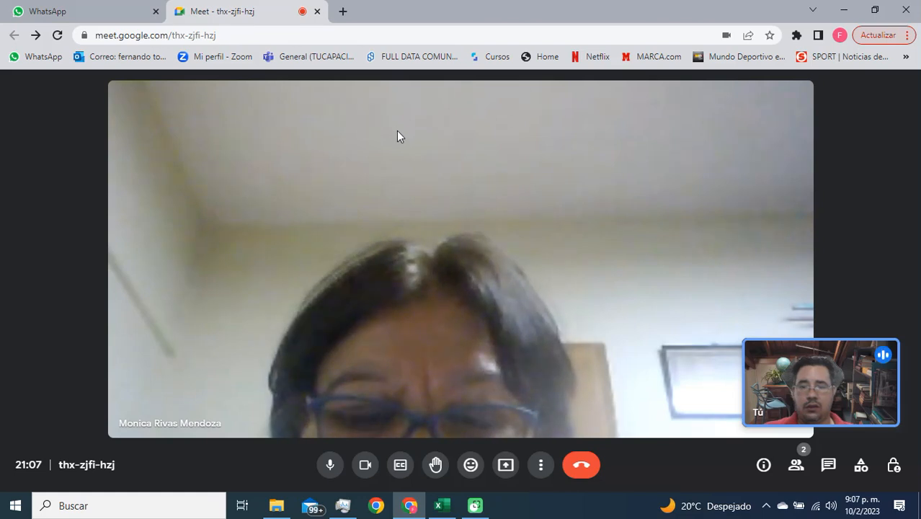